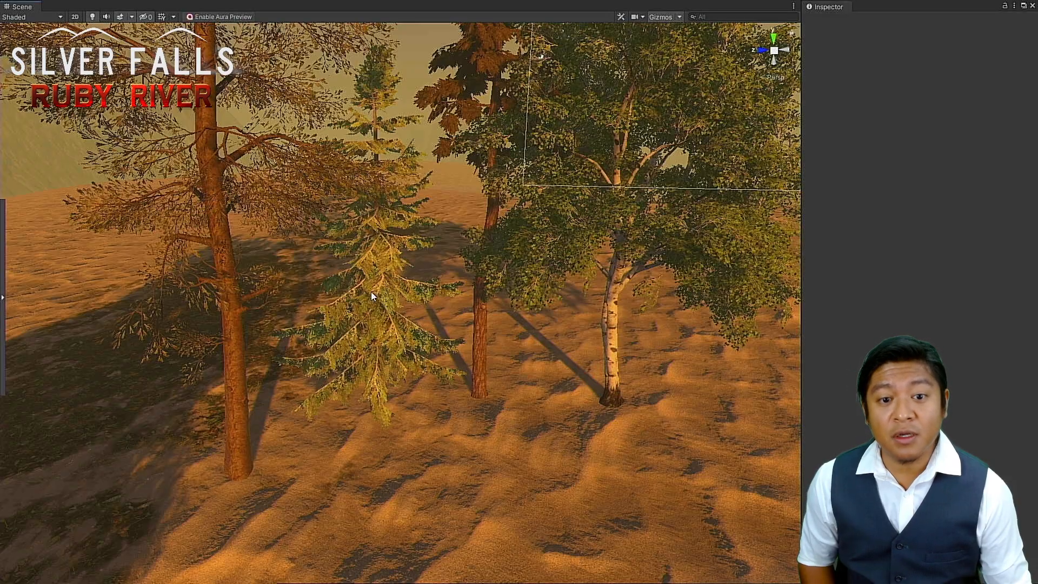
# Step: Examine the whole terrain from above, including the river, the enclosing hills and the outer edges
pyautogui.keyDown('alt'); pyautogui.moveTo(371, 291); pyautogui.dragTo(271, 387); pyautogui.keyUp('alt')
pyautogui.scroll(-10, 279, 388)
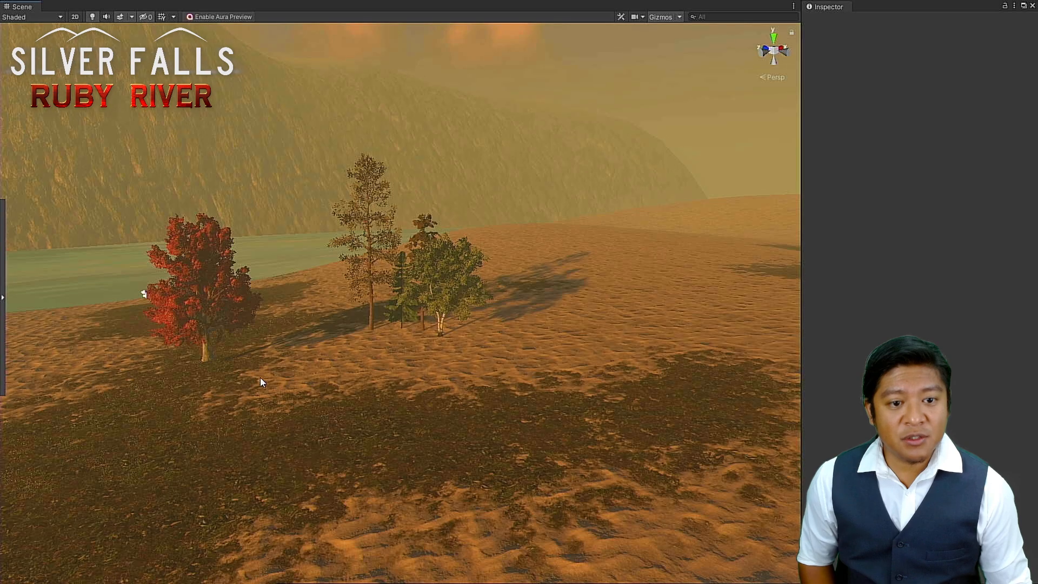
pyautogui.keyDown('alt'); pyautogui.moveTo(260, 383); pyautogui.dragTo(201, 473); pyautogui.keyUp('alt')
pyautogui.scroll(-10, 282, 387)
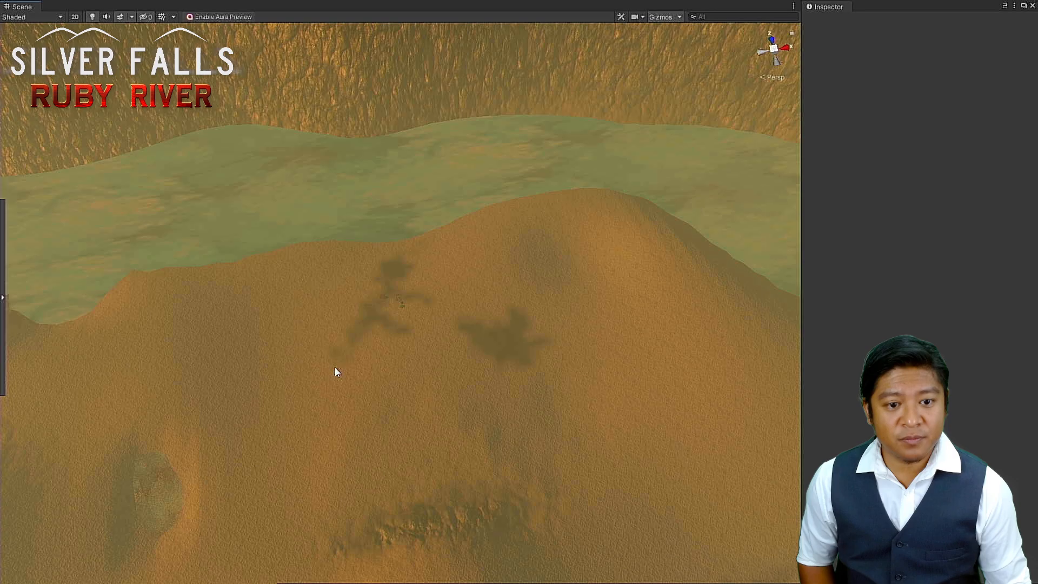
pyautogui.keyDown('alt'); pyautogui.moveTo(335, 368); pyautogui.dragTo(324, 419); pyautogui.keyUp('alt')
pyautogui.scroll(-5, 299, 411)
pyautogui.scroll(-5, 299, 411)
pyautogui.scroll(-8, 323, 420)
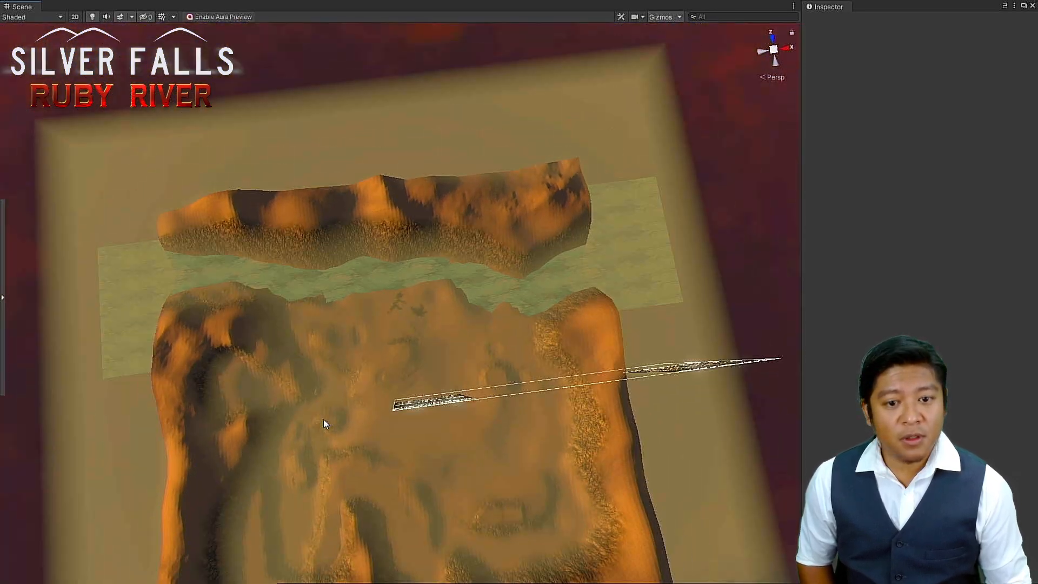
pyautogui.moveTo(338, 429); pyautogui.dragTo(345, 246, button='middle')
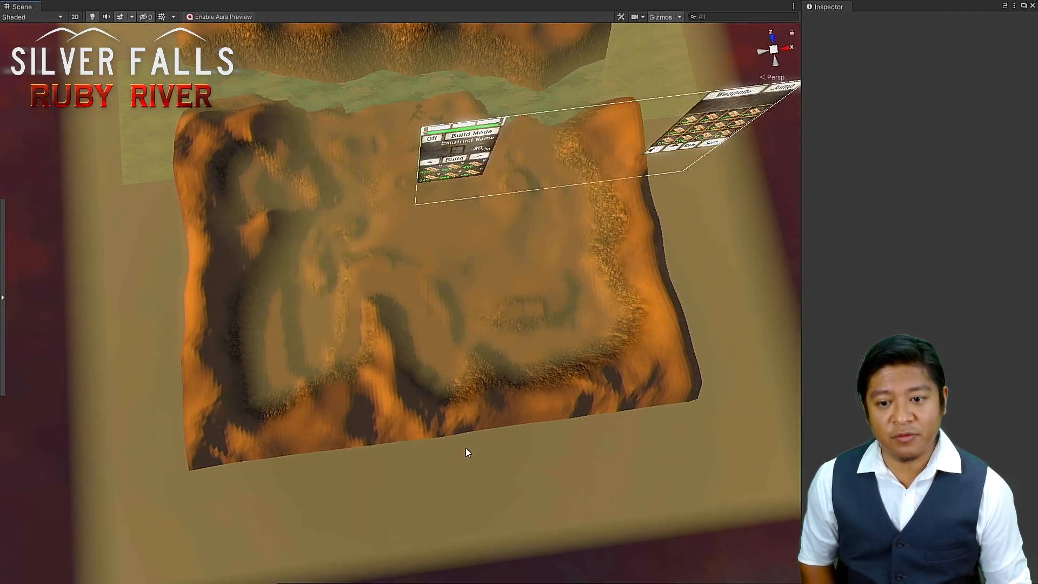
pyautogui.keyDown('alt'); pyautogui.moveTo(377, 206); pyautogui.dragTo(359, 231); pyautogui.keyUp('alt')
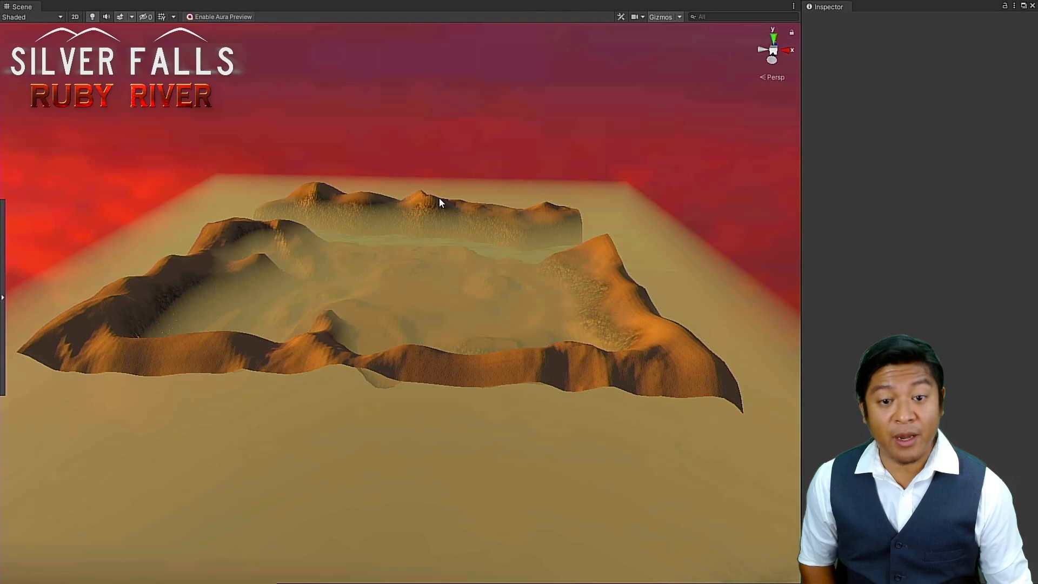
pyautogui.scroll(4, 441, 262)
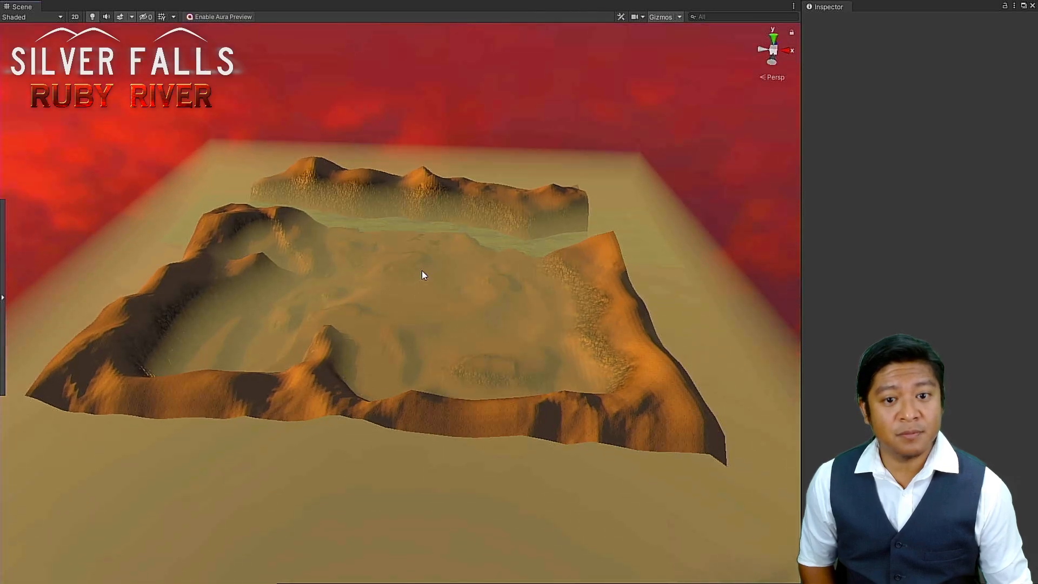
# Step: Inspect the ground near the river up close and return to the group of trees
pyautogui.scroll(5, 421, 275)
pyautogui.scroll(4, 421, 275)
pyautogui.moveTo(384, 255); pyautogui.dragTo(696, 390, button='right')
pyautogui.moveTo(696, 390); pyautogui.dragTo(408, 271, button='middle')
pyautogui.moveTo(408, 271); pyautogui.dragTo(475, 315, button='right')
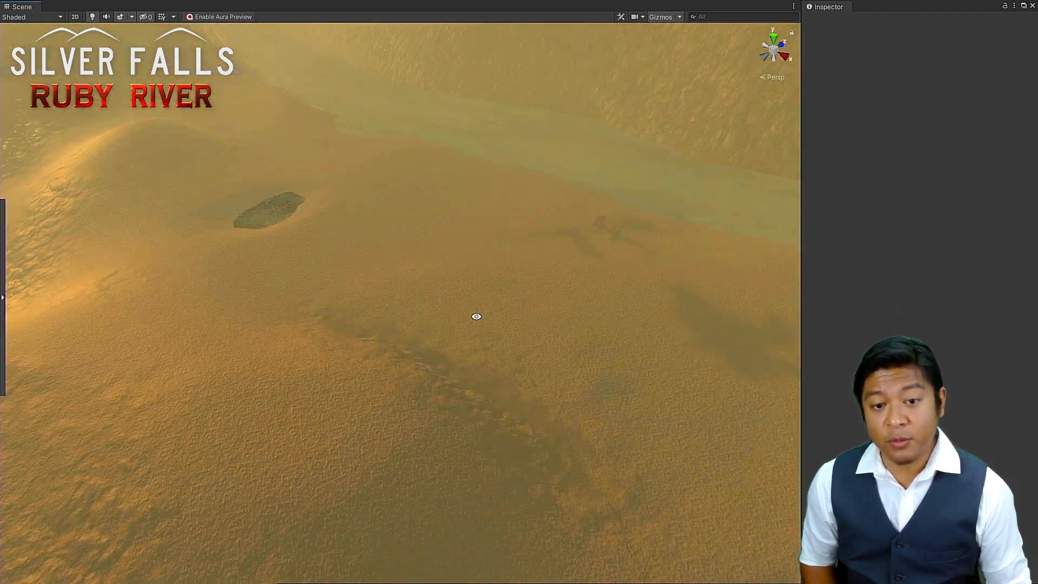
pyautogui.moveTo(588, 289); pyautogui.dragTo(503, 331, button='middle')
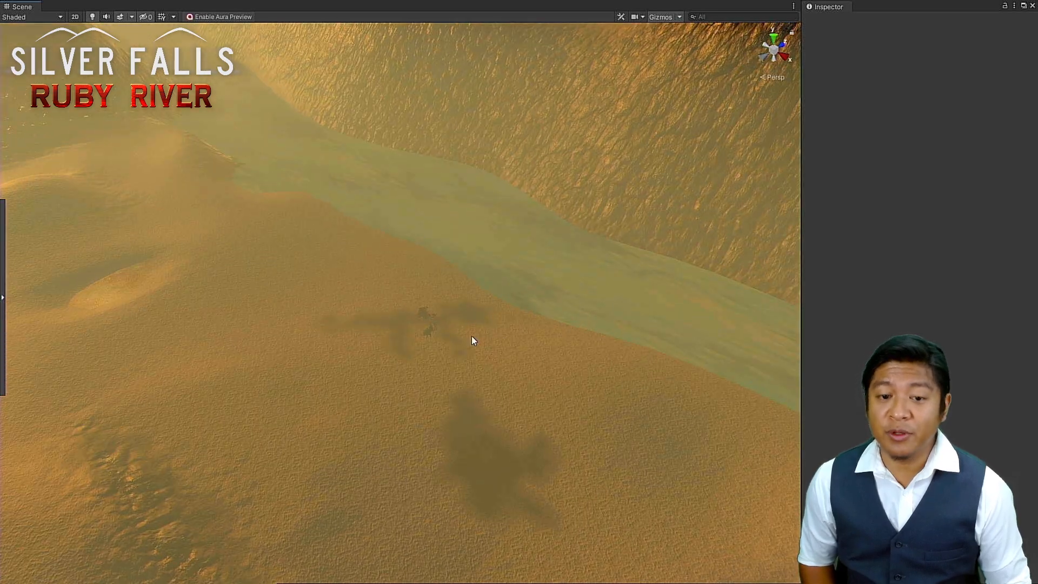
pyautogui.scroll(5, 462, 347)
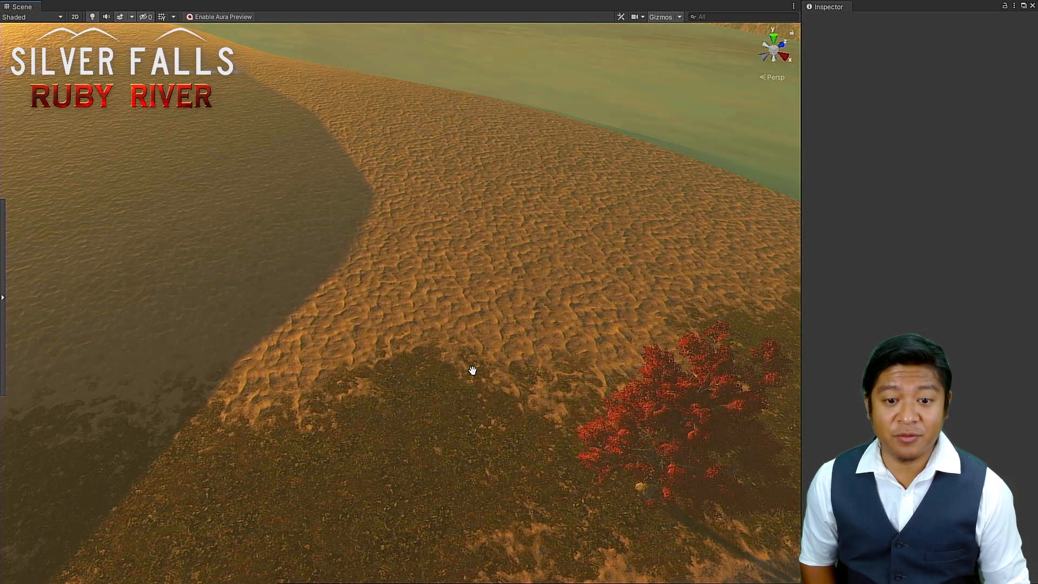
pyautogui.moveTo(470, 366); pyautogui.dragTo(420, 337, button='middle')
pyautogui.moveTo(359, 359); pyautogui.dragTo(415, 368, button='right')
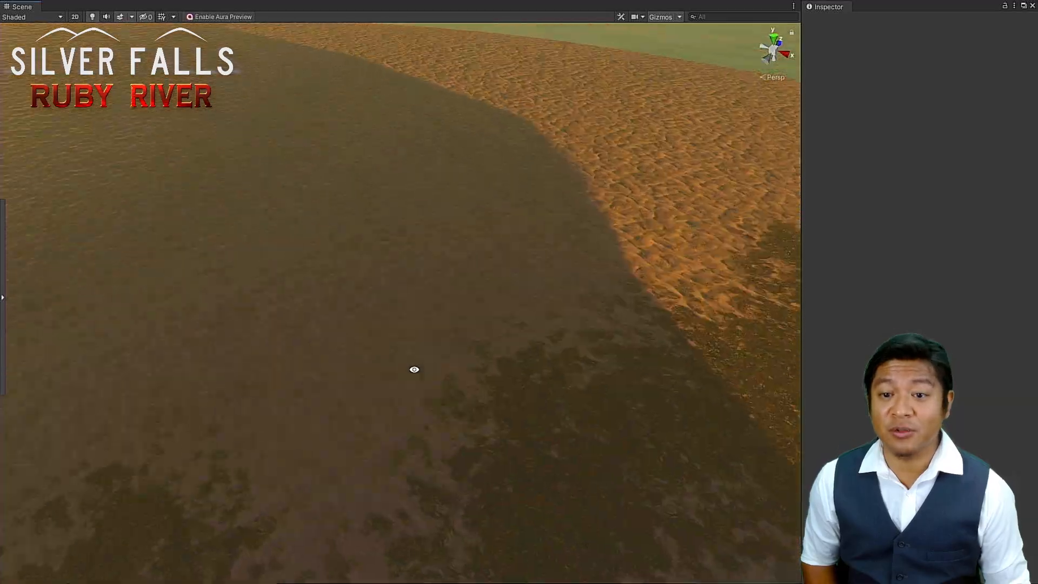
pyautogui.moveTo(415, 368); pyautogui.dragTo(336, 322, button='middle')
pyautogui.keyDown('alt'); pyautogui.moveTo(336, 322); pyautogui.dragTo(368, 332); pyautogui.keyUp('alt')
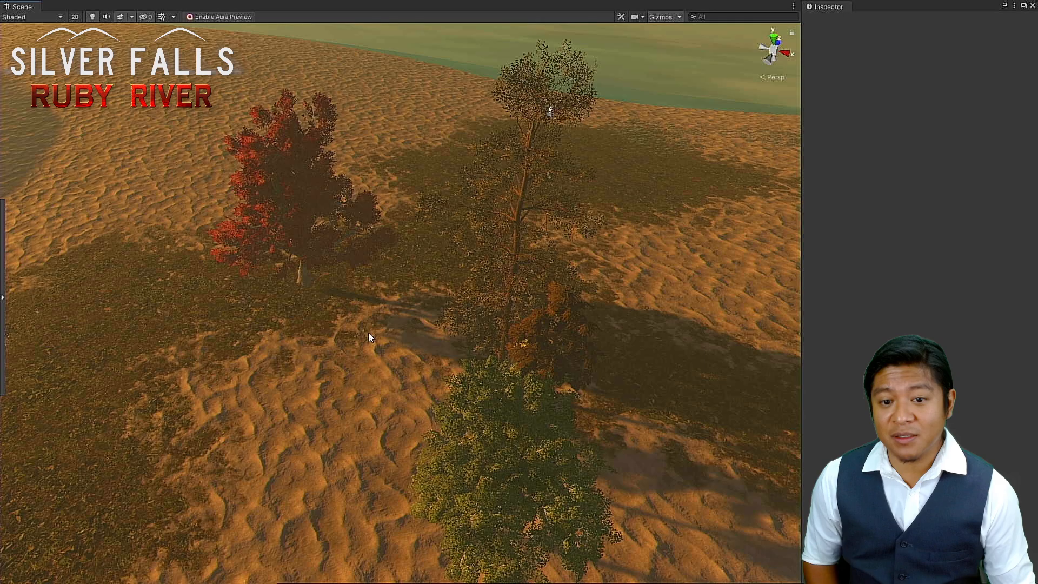
# Step: Move the European white birch to Z 427.01 and shift the Douglas fir along Z toward it
pyautogui.click(485, 420)
pyautogui.press('f')
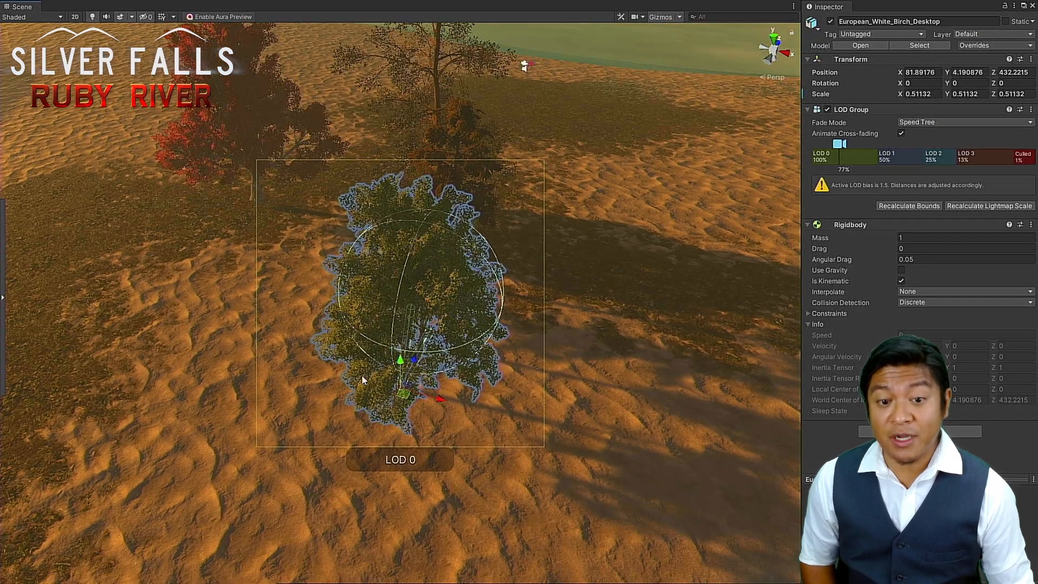
pyautogui.keyDown('alt'); pyautogui.moveTo(339, 368); pyautogui.dragTo(465, 385); pyautogui.keyUp('alt')
pyautogui.moveTo(351, 409); pyautogui.dragTo(446, 382, button='middle')
pyautogui.keyDown('alt'); pyautogui.moveTo(409, 388); pyautogui.dragTo(581, 389); pyautogui.keyUp('alt')
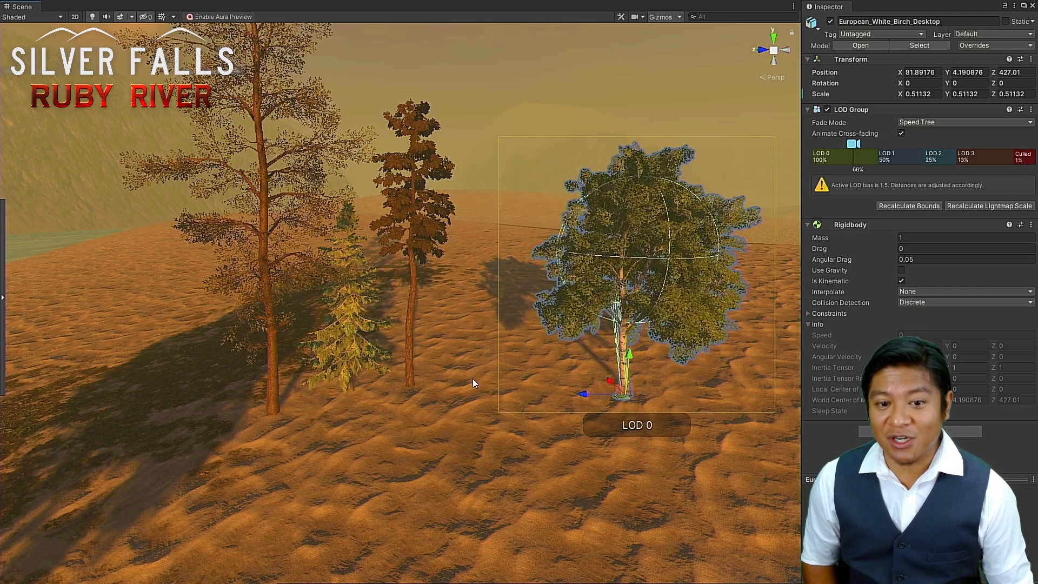
pyautogui.click(407, 337)
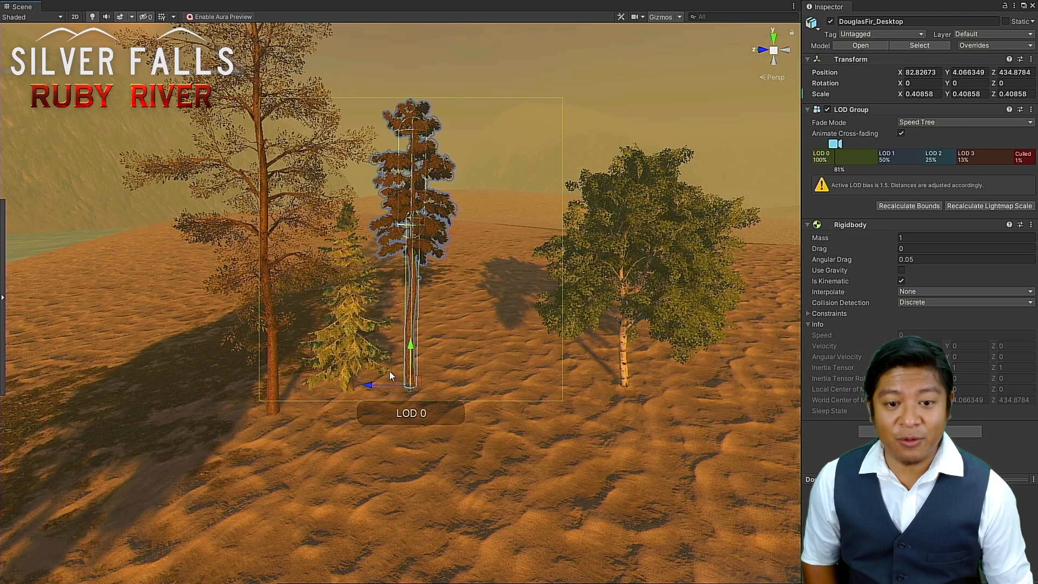
pyautogui.moveTo(366, 387); pyautogui.dragTo(440, 382)
# Step: Reposition the small destructible cedar to X 85.56 and Z 435.63, clear of the neighbouring trees
pyautogui.click(352, 350)
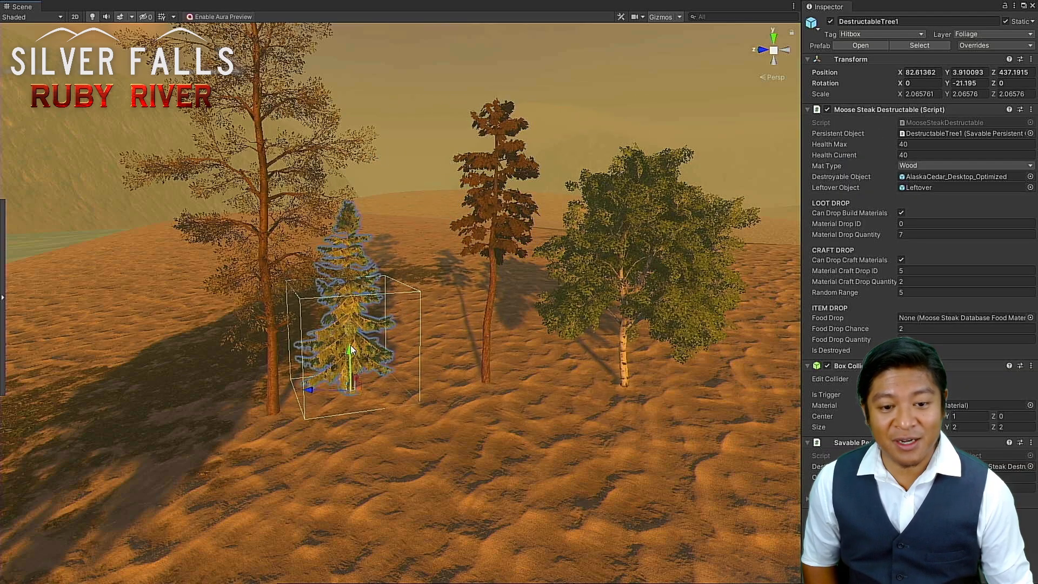
pyautogui.moveTo(301, 390); pyautogui.dragTo(605, 386)
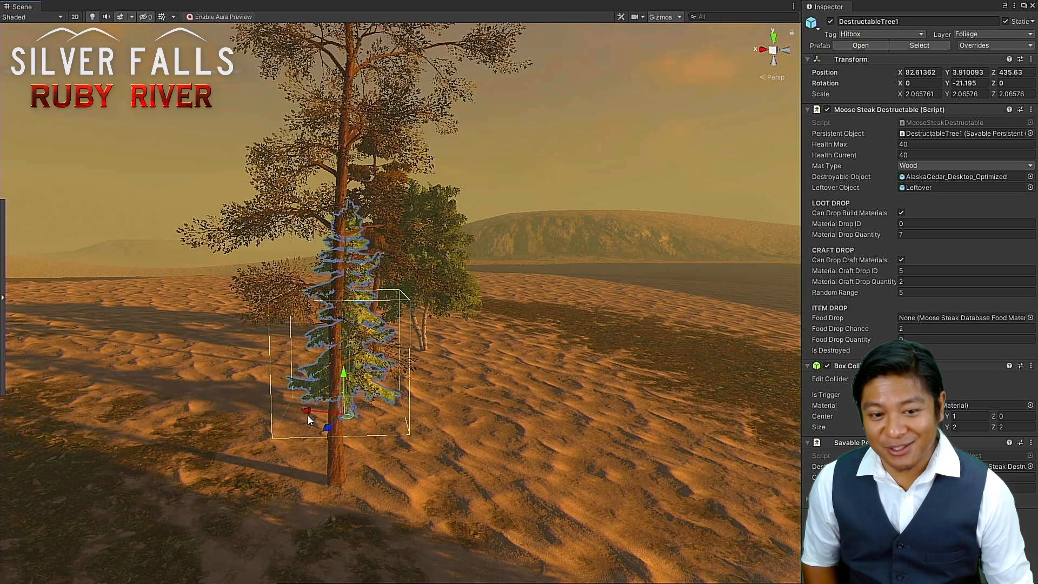
pyautogui.moveTo(307, 416); pyautogui.dragTo(234, 401)
pyautogui.press('f')
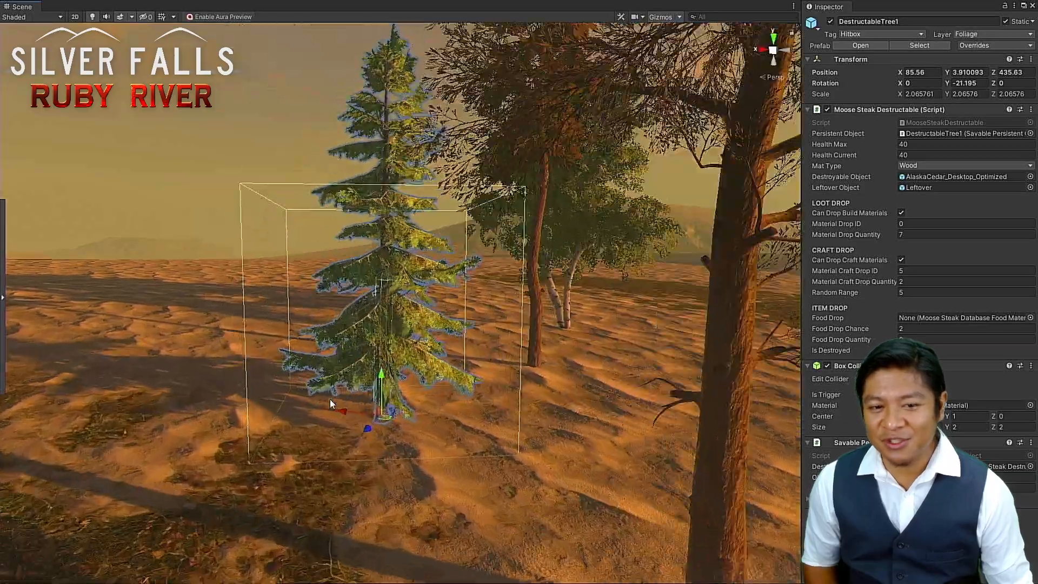
pyautogui.keyDown('alt'); pyautogui.moveTo(331, 403); pyautogui.dragTo(82, 366); pyautogui.keyUp('alt')
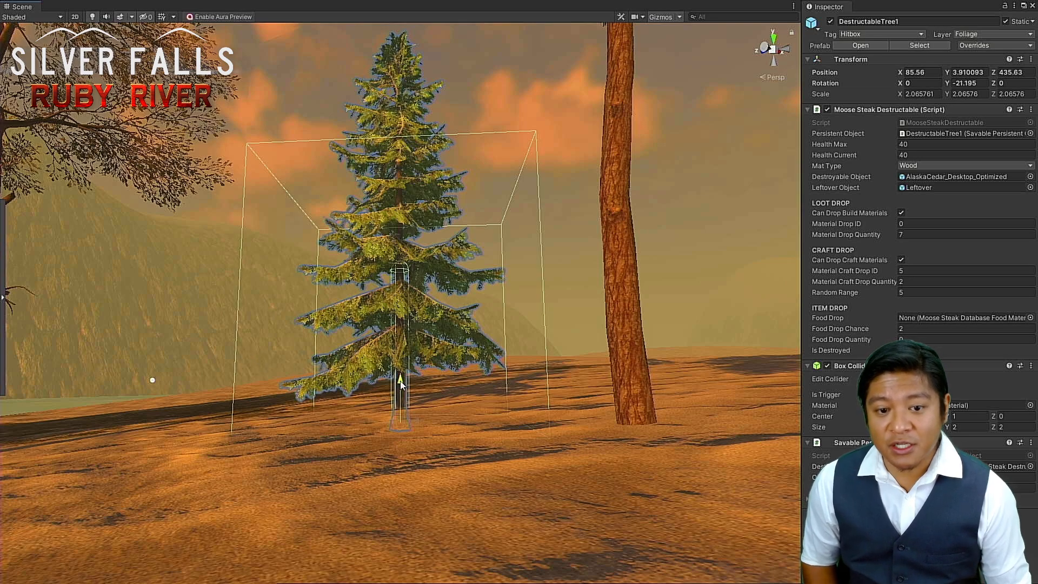
# Step: Raise the destructible cedar to a Y position of 4.175
pyautogui.moveTo(400, 382)
pyautogui.mouseDown()
pyautogui.moveTo(391, 369)
pyautogui.moveTo(339, 416)
pyautogui.moveTo(255, 436)
pyautogui.moveTo(230, 428)
pyautogui.moveTo(139, 460)
pyautogui.moveTo(439, 436)
pyautogui.moveTo(406, 423)
pyautogui.moveTo(383, 355)
pyautogui.moveTo(394, 363)
pyautogui.mouseUp()
pyautogui.scroll(5, 400, 423)
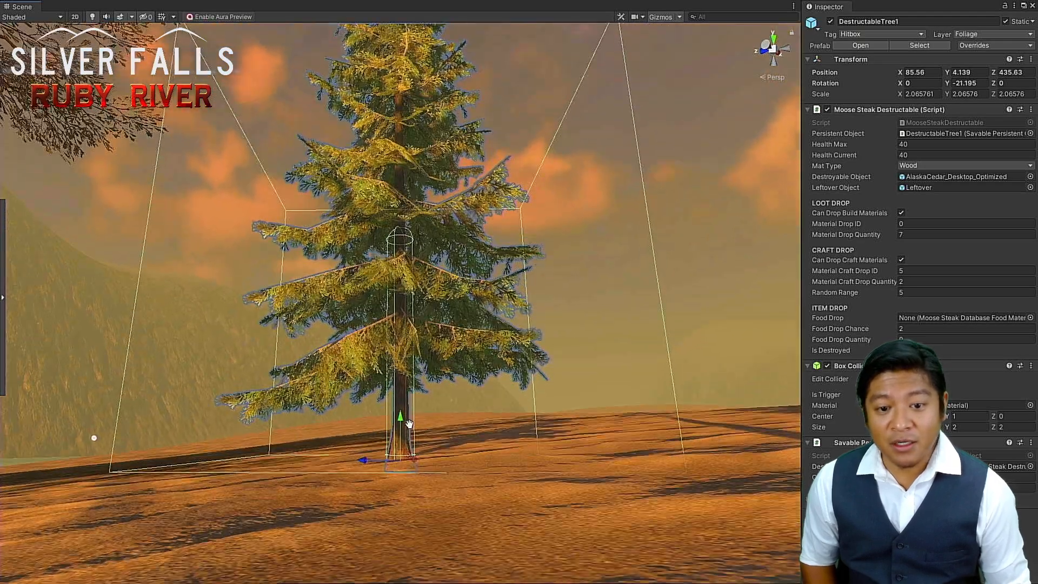
pyautogui.moveTo(408, 425); pyautogui.dragTo(412, 395, button='middle')
pyautogui.moveTo(407, 395); pyautogui.dragTo(424, 355)
pyautogui.scroll(3, 400, 388)
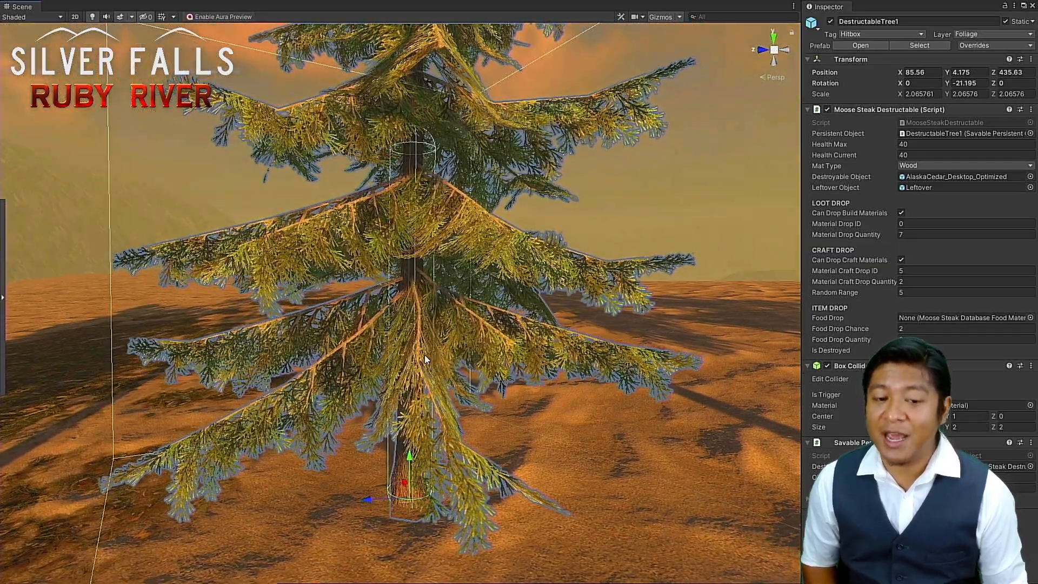
# Step: Examine the cedar's branches, trunk and collider where the trunk base meets the ground
pyautogui.scroll(2, 384, 385)
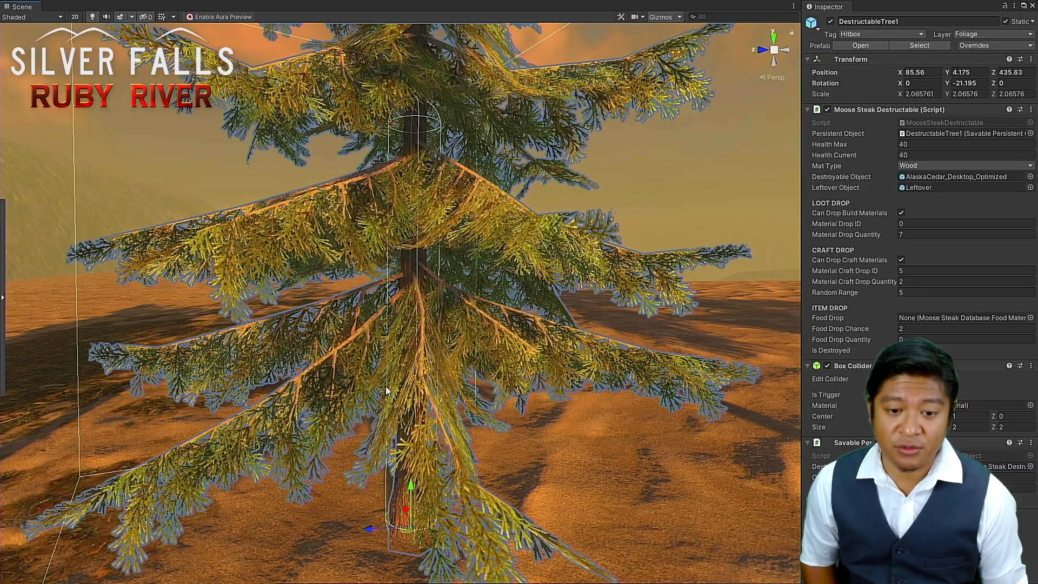
pyautogui.moveTo(362, 441); pyautogui.dragTo(363, 337, button='middle')
pyautogui.keyDown('alt'); pyautogui.moveTo(369, 385); pyautogui.dragTo(398, 359); pyautogui.keyUp('alt')
pyautogui.scroll(3, 397, 359)
pyautogui.scroll(4, 397, 359)
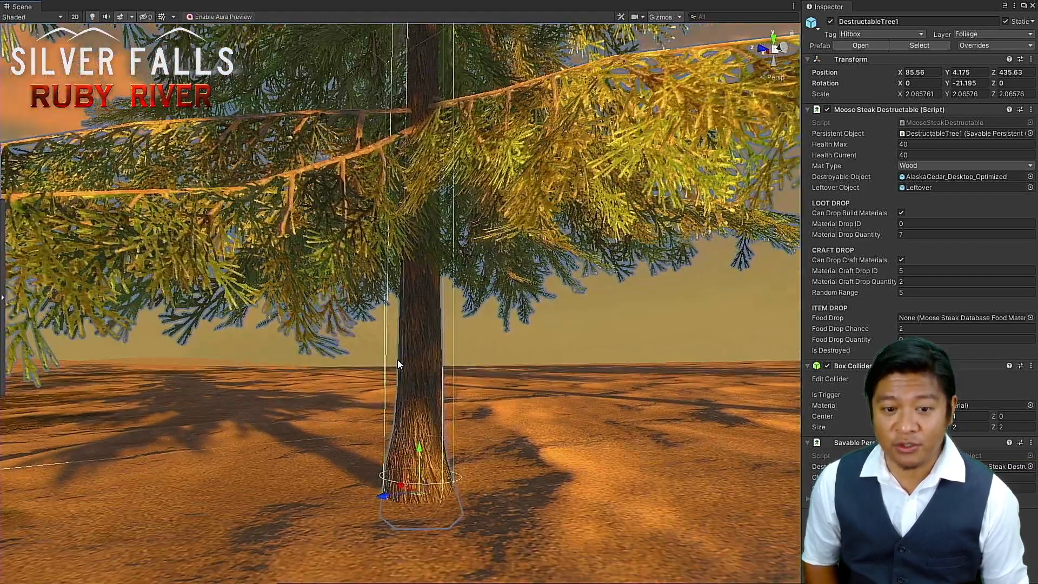
pyautogui.moveTo(413, 404); pyautogui.dragTo(389, 315, button='middle')
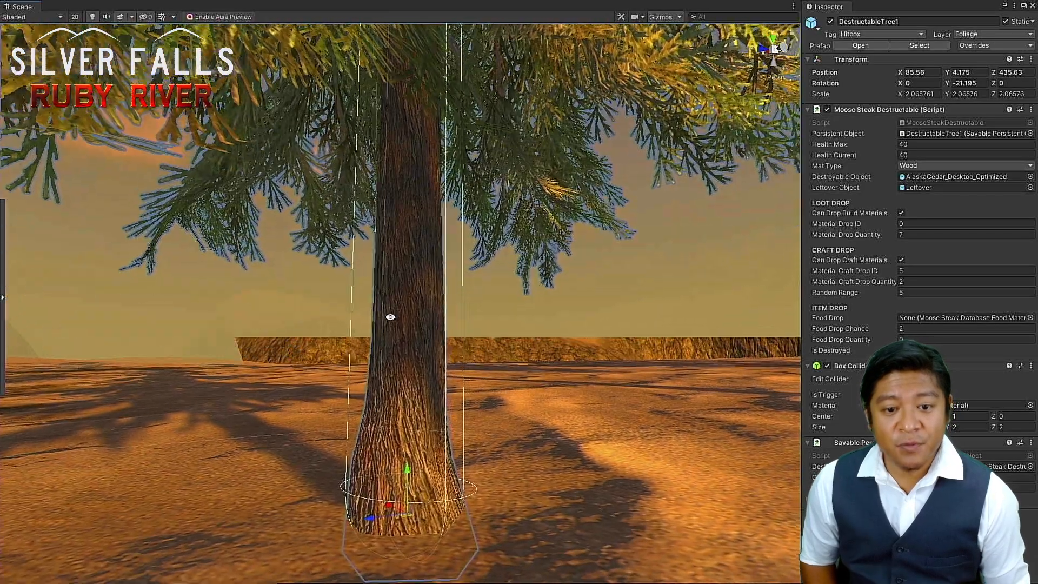
pyautogui.keyDown('alt'); pyautogui.moveTo(389, 315); pyautogui.dragTo(384, 364); pyautogui.keyUp('alt')
pyautogui.scroll(-5, 386, 301)
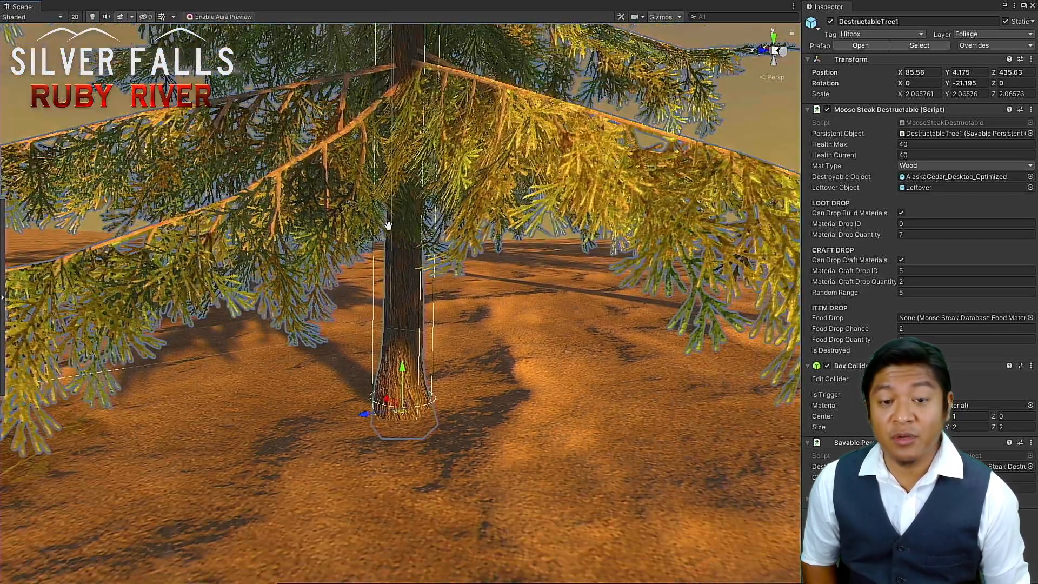
pyautogui.scroll(-8, 387, 300)
pyautogui.scroll(-9, 401, 273)
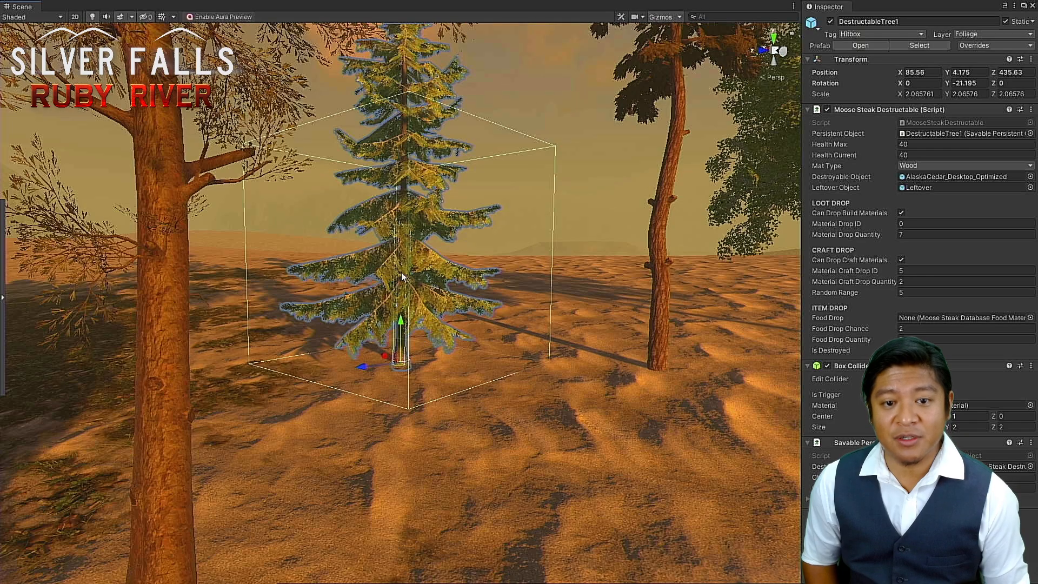
pyautogui.keyDown('alt'); pyautogui.moveTo(401, 273); pyautogui.dragTo(390, 307); pyautogui.keyUp('alt')
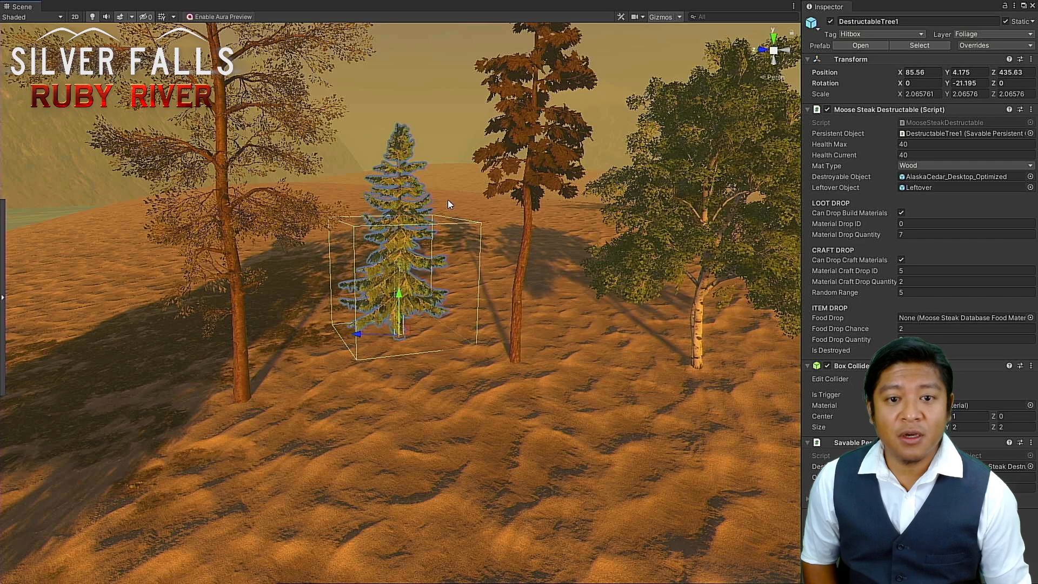
# Step: Select the cedar's AlaskaCedar_Desktop_LOD2 mesh and examine its renderer settings
pyautogui.press('f')
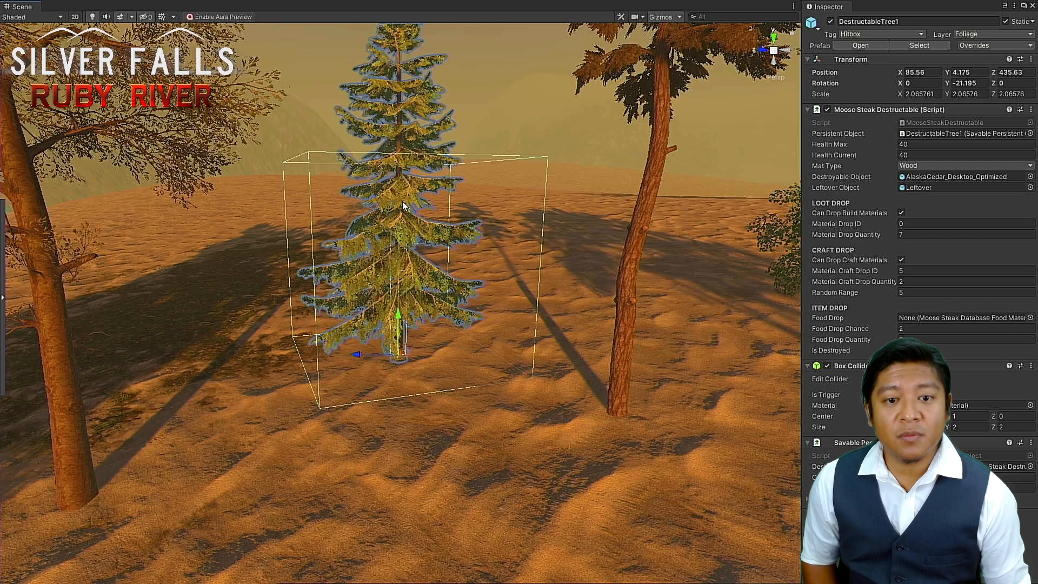
pyautogui.click(358, 235)
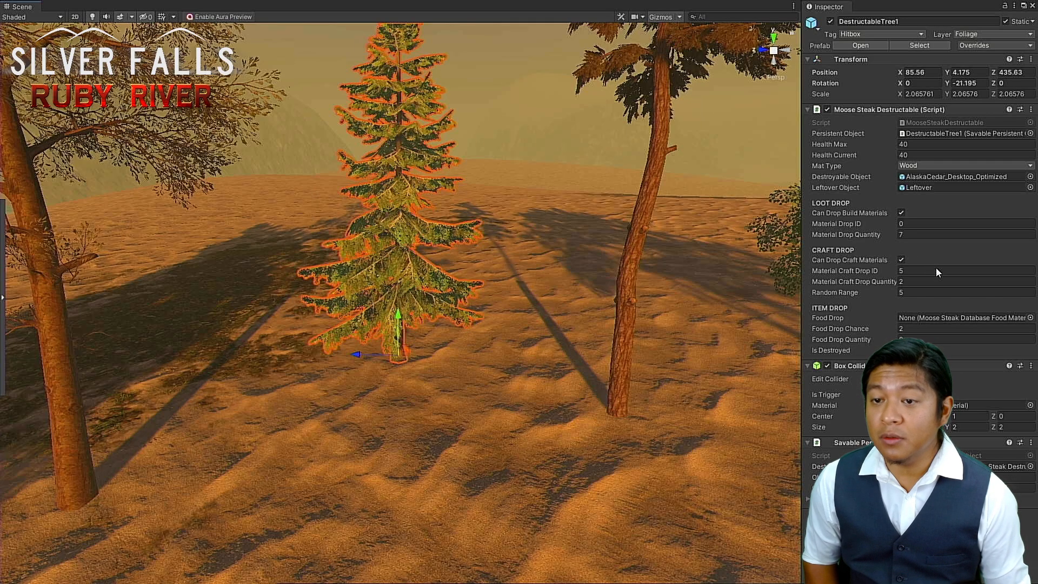
pyautogui.click(361, 272)
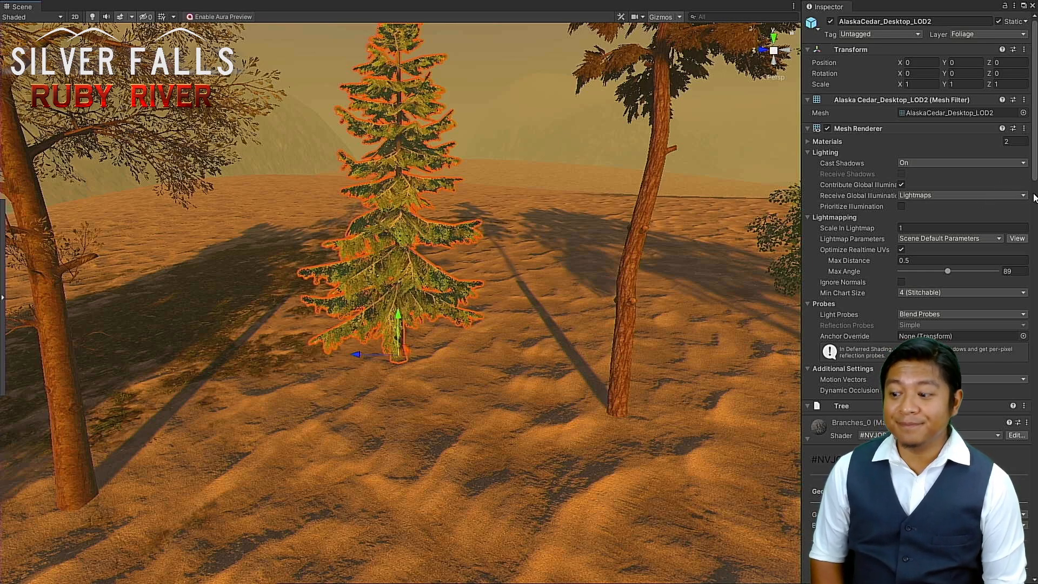
pyautogui.hotkey('ctrl', 'z')
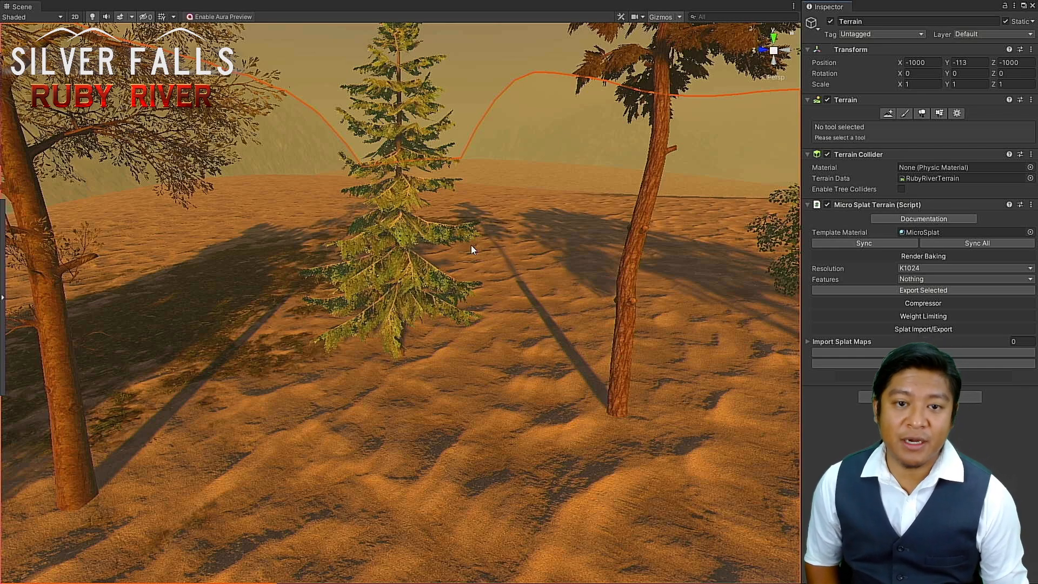
# Step: Review the material settings of the cedar's LOD2 mesh, including texture, emission, normal map and light tuning, and inspect its foliage
pyautogui.scroll(4, 479, 249)
pyautogui.click(387, 200)
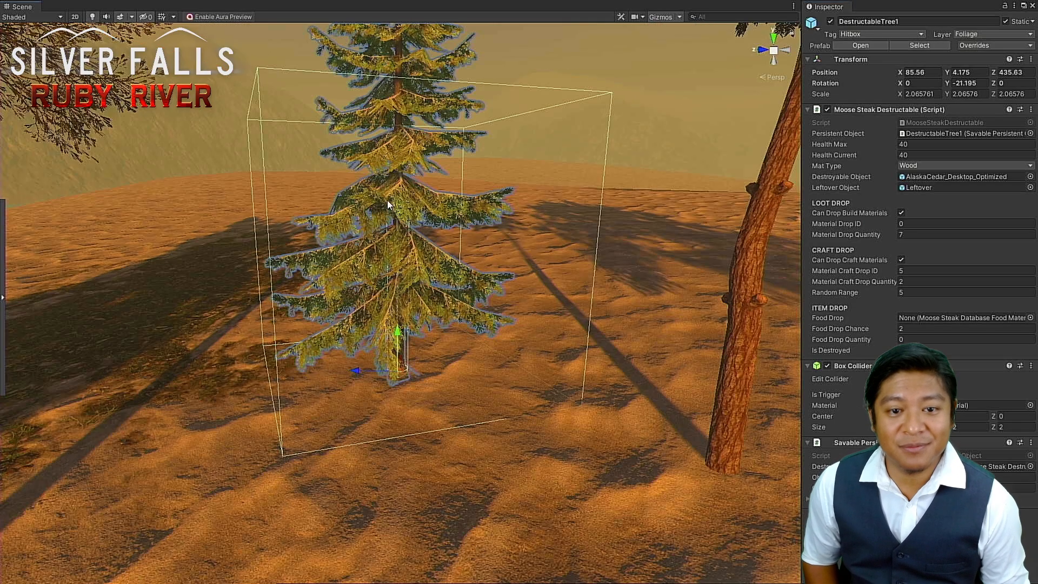
pyautogui.click(387, 200)
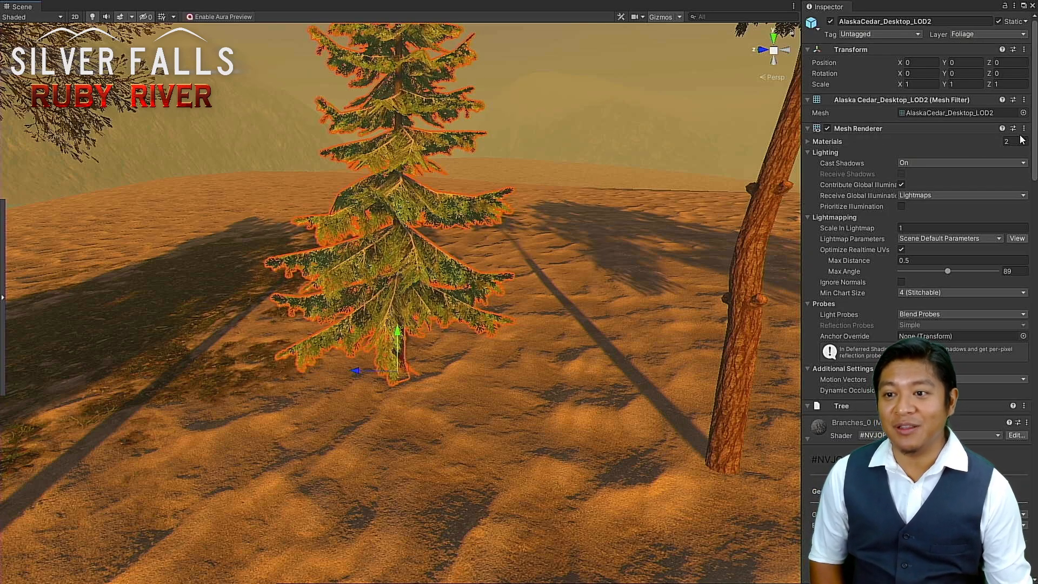
pyautogui.scroll(-15, 1036, 129)
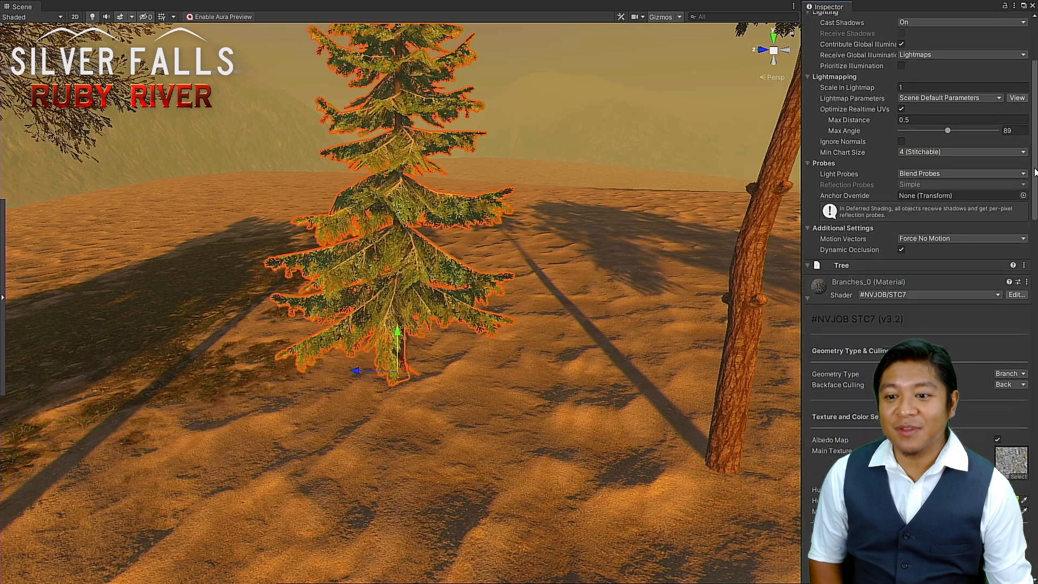
pyautogui.moveTo(1036, 243); pyautogui.dragTo(1036, 394)
pyautogui.scroll(-10, 1020, 445)
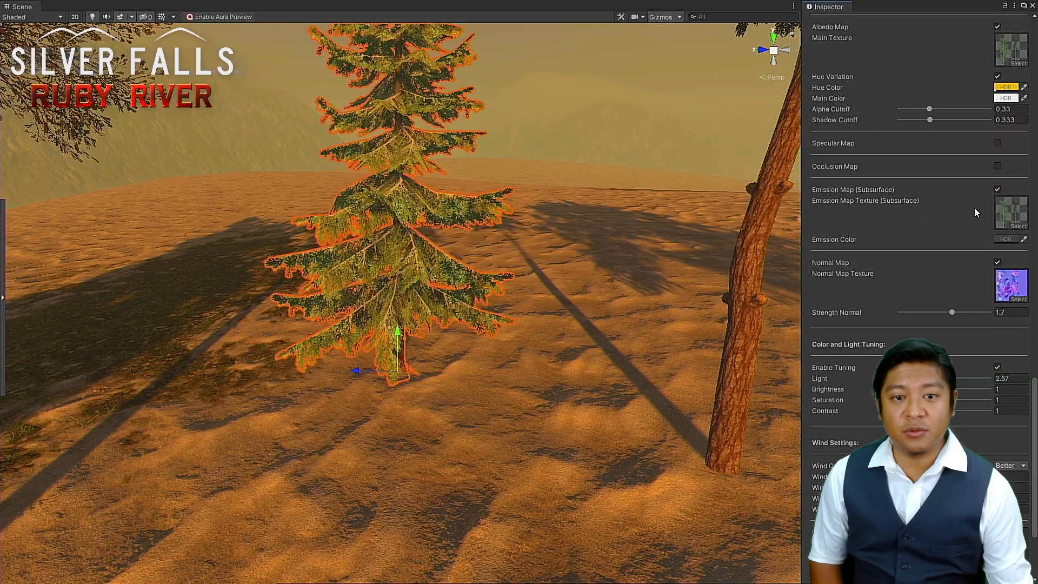
pyautogui.keyDown('alt'); pyautogui.moveTo(242, 298); pyautogui.dragTo(348, 308); pyautogui.keyUp('alt')
pyautogui.scroll(3, 398, 297)
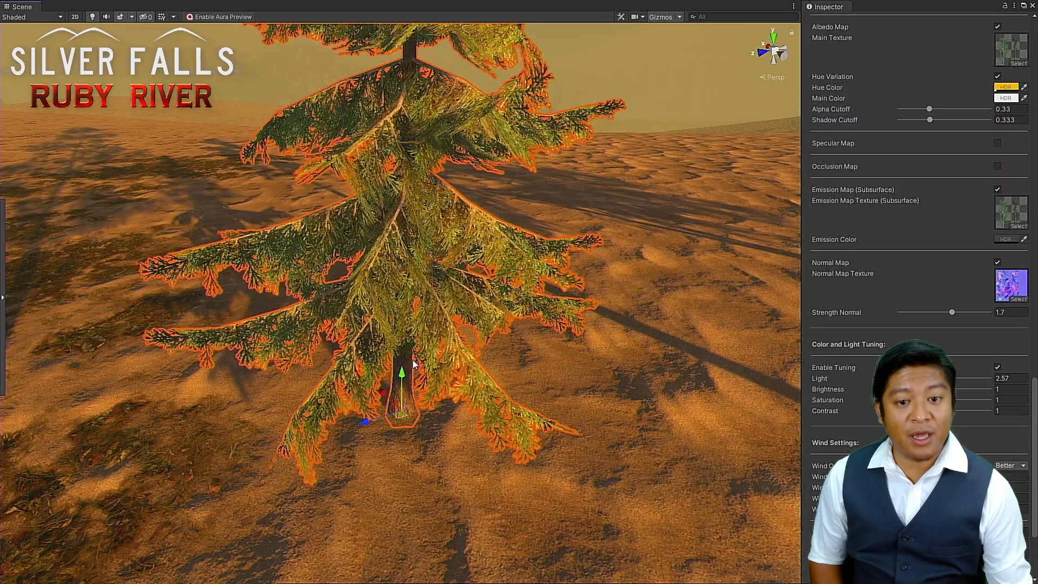
# Step: Select the source prefab asset of the DestructableTree1 cedar
pyautogui.scroll(-5, 413, 364)
pyautogui.keyDown('alt'); pyautogui.moveTo(436, 386); pyautogui.dragTo(295, 356); pyautogui.keyUp('alt')
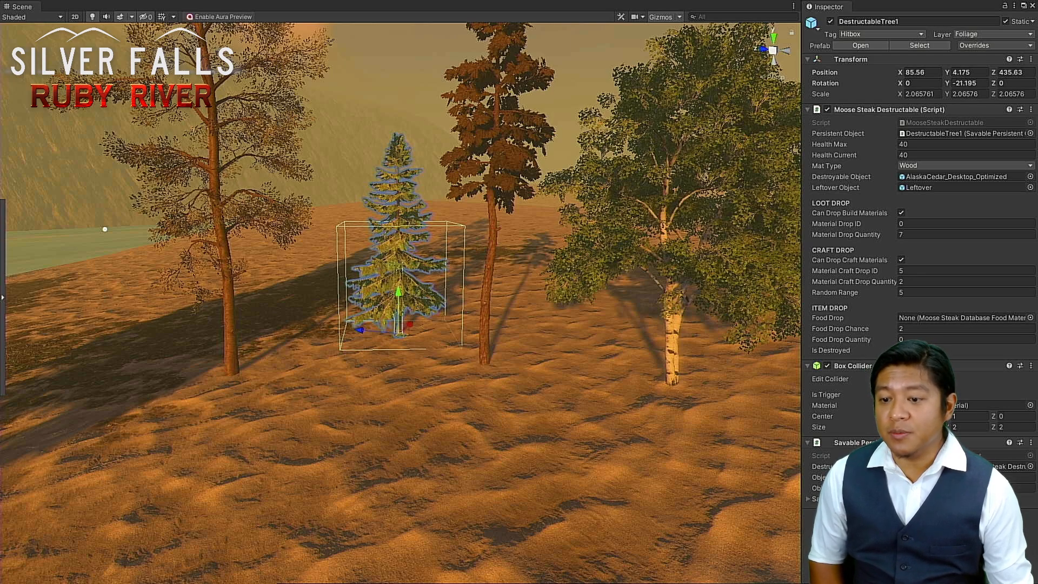
pyautogui.click(919, 46)
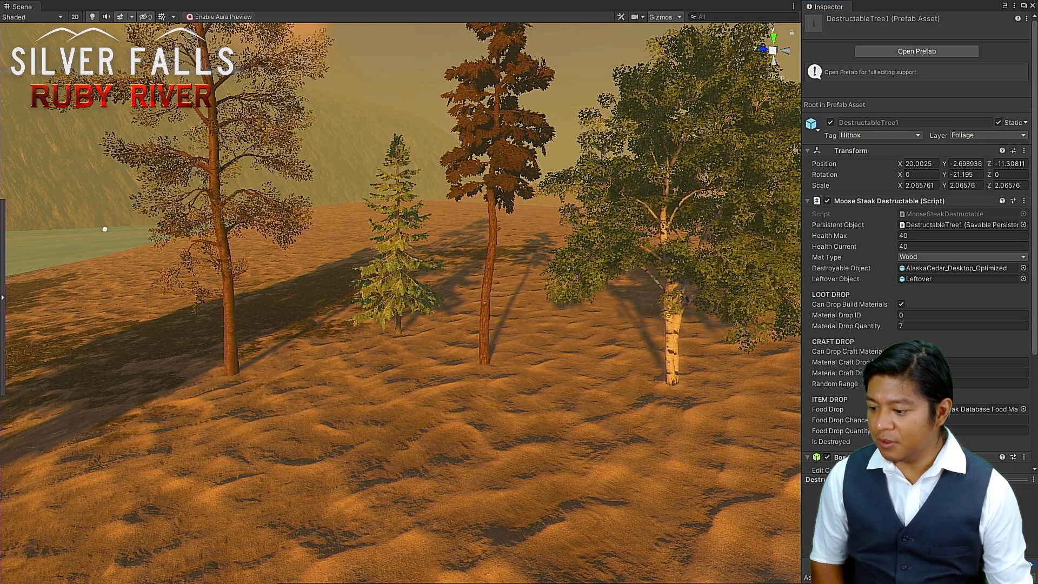
# Step: Place a DestructableTree2 prefab on the ground beside the small cedar, and undo the placement
pyautogui.moveTo(843, 469); pyautogui.dragTo(352, 339)
pyautogui.scroll(-5, 358, 239)
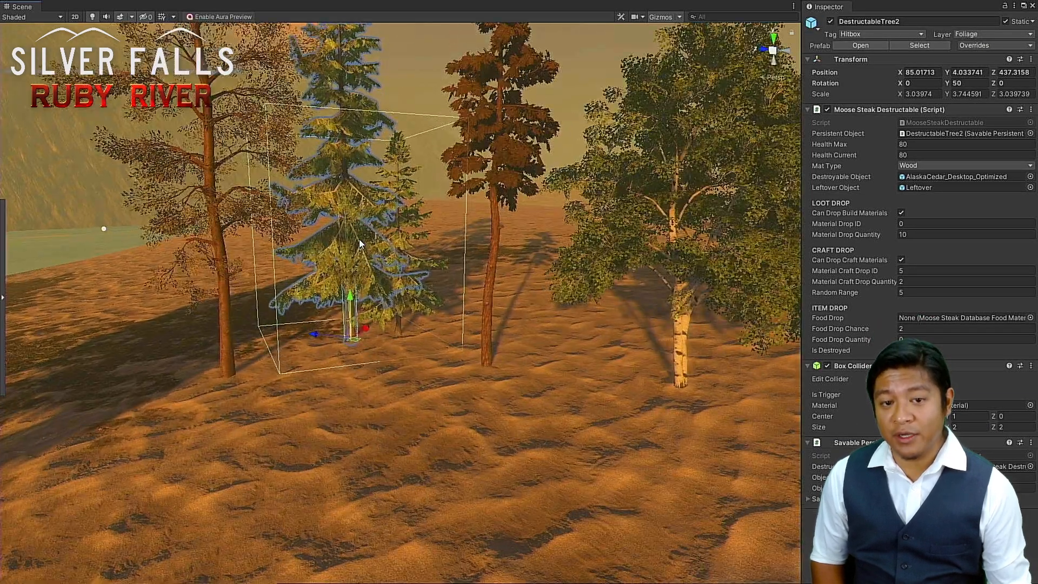
pyautogui.scroll(3, 359, 238)
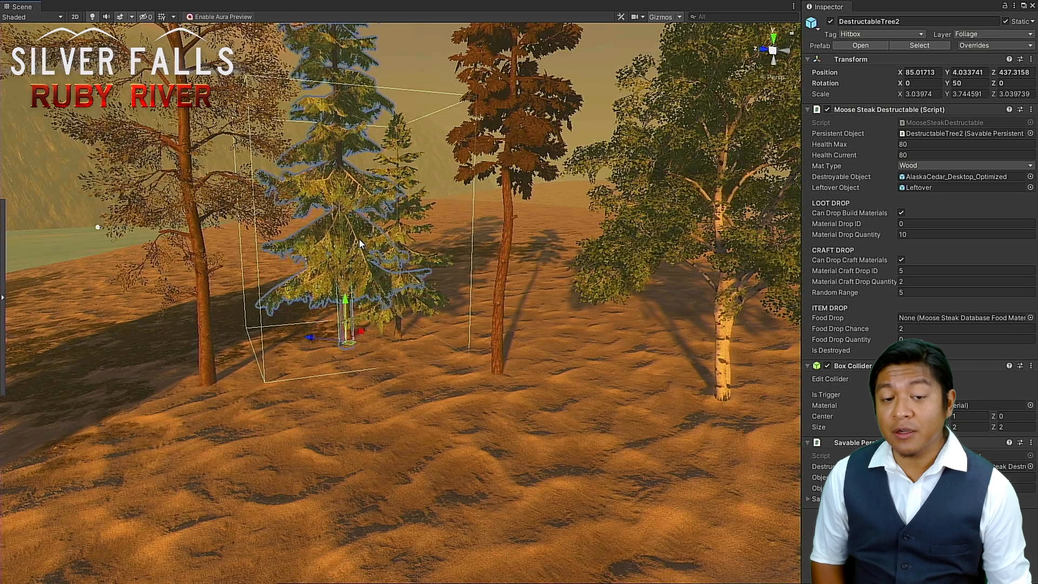
pyautogui.hotkey('ctrl', 'z')
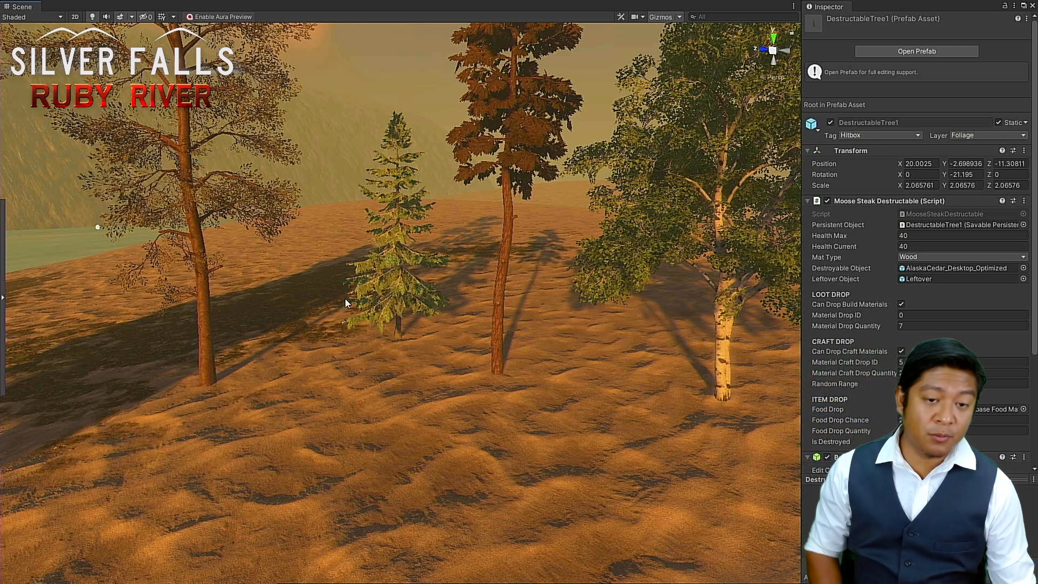
# Step: Examine the cedar and its neighbouring trees from several angles, finishing with a view from directly above
pyautogui.scroll(6, 344, 299)
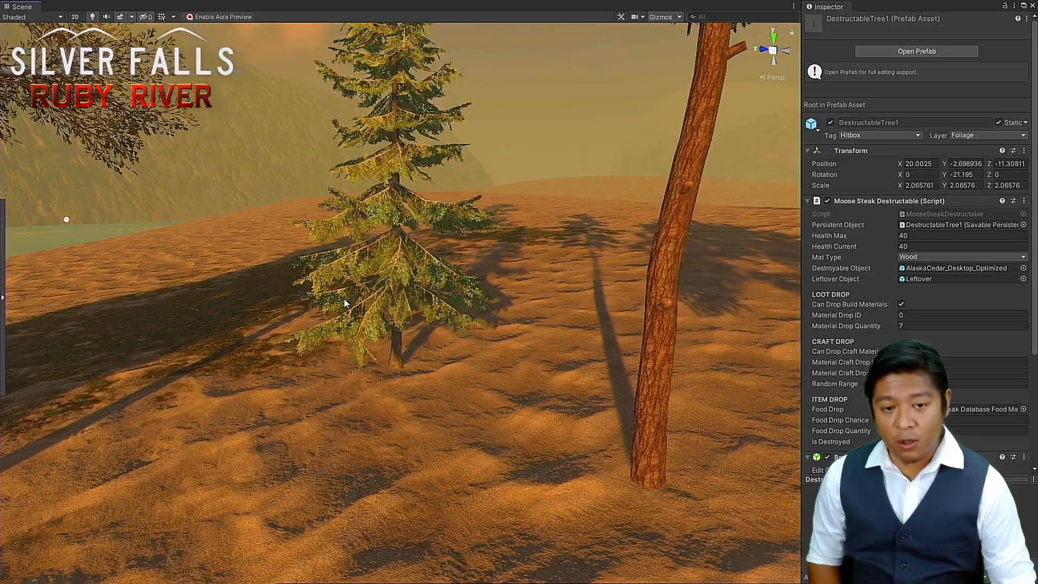
pyautogui.scroll(-4, 344, 299)
pyautogui.keyDown('alt'); pyautogui.moveTo(329, 297); pyautogui.dragTo(670, 356); pyautogui.keyUp('alt')
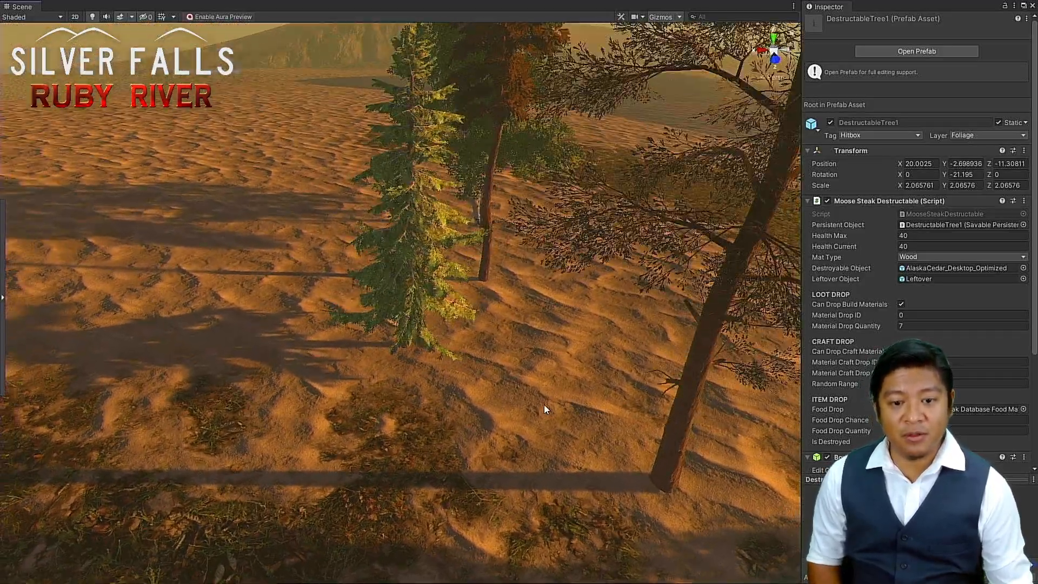
pyautogui.scroll(-4, 525, 407)
pyautogui.moveTo(444, 325); pyautogui.dragTo(490, 308, button='middle')
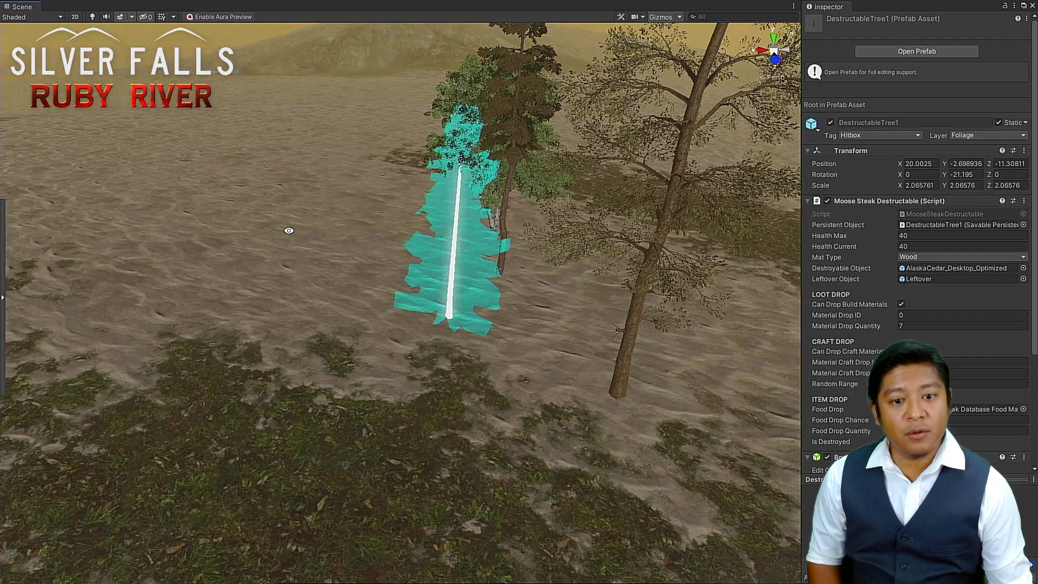
pyautogui.keyDown('alt'); pyautogui.moveTo(287, 227); pyautogui.dragTo(293, 395); pyautogui.keyUp('alt')
pyautogui.scroll(-5, 294, 395)
pyautogui.moveTo(253, 272); pyautogui.dragTo(308, 456, button='middle')
pyautogui.keyDown('alt'); pyautogui.moveTo(300, 432); pyautogui.dragTo(303, 394); pyautogui.keyUp('alt')
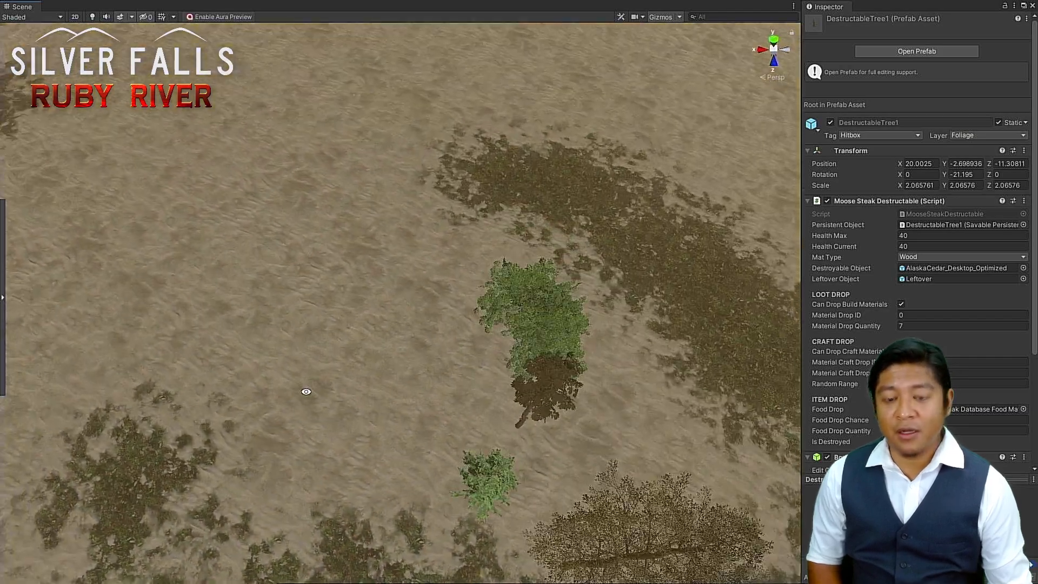
# Step: Select the terrain and activate its Paint Texture tool, checking the other terrain painting modes
pyautogui.click(335, 320)
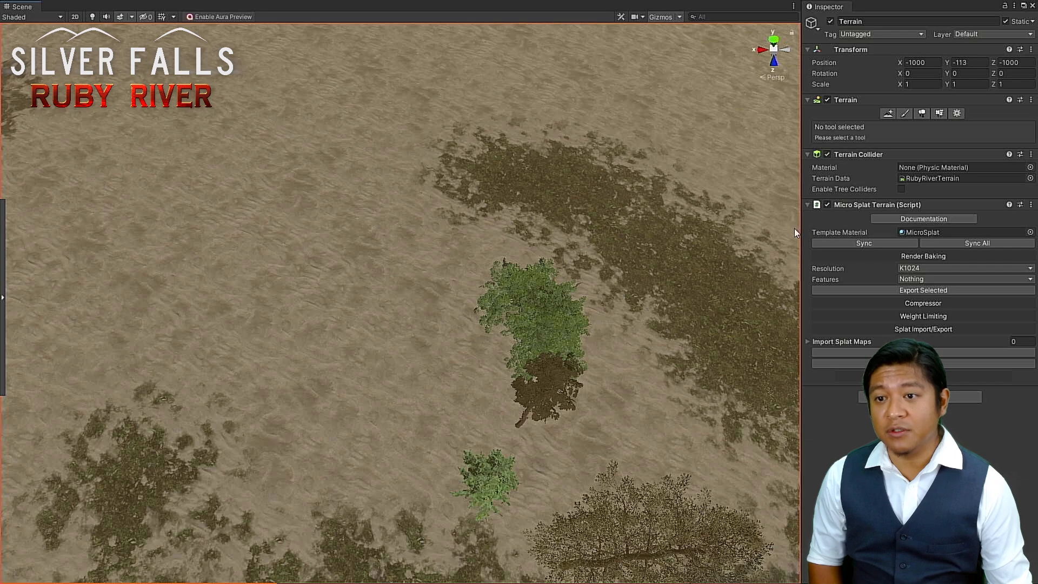
pyautogui.click(904, 113)
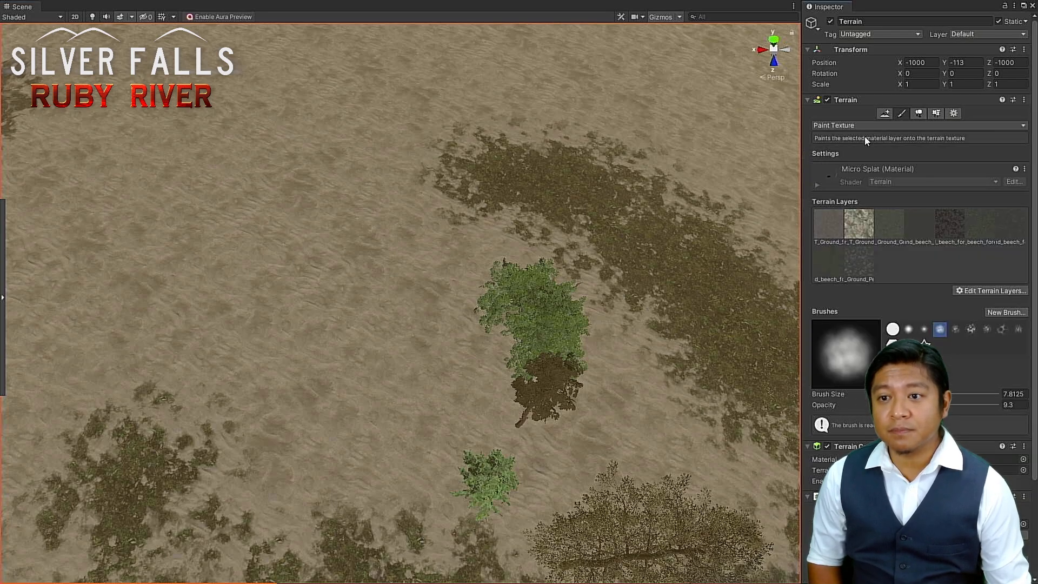
pyautogui.click(862, 126)
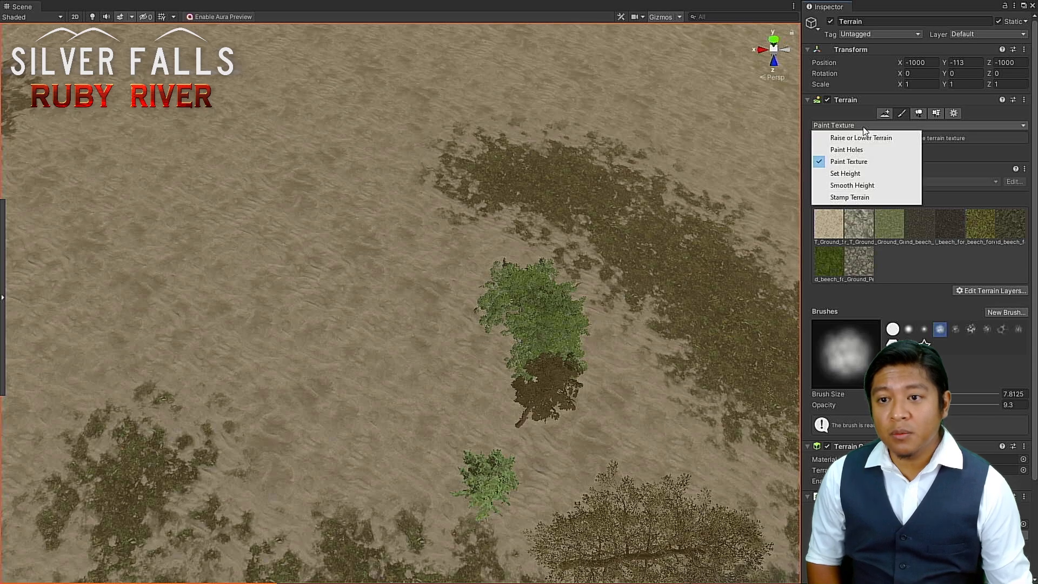
pyautogui.click(890, 12)
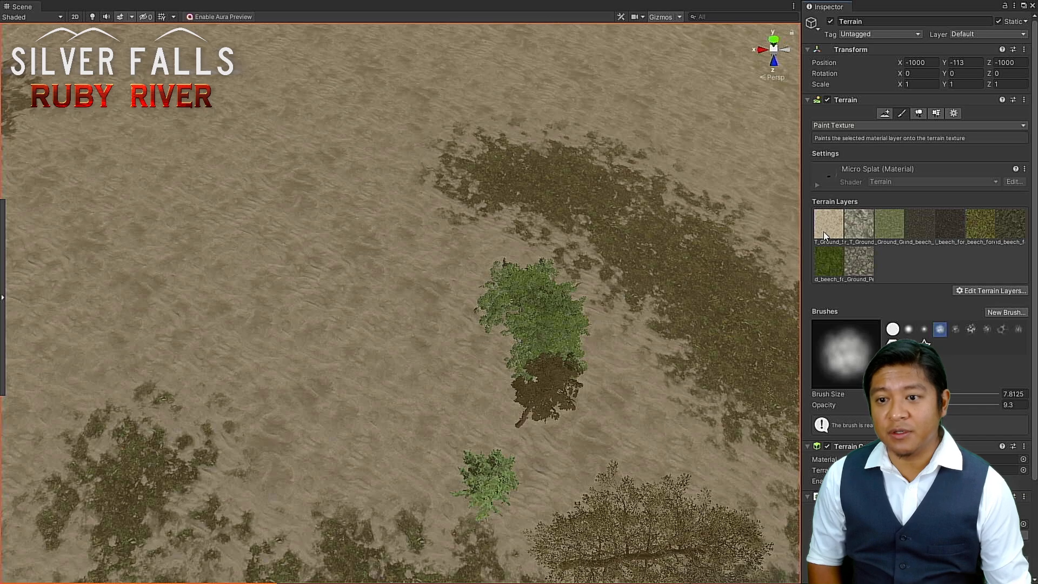
# Step: Inspect the sandy ground and painted patches around the trees, widening the view to the river and ponds
pyautogui.scroll(5, 259, 297)
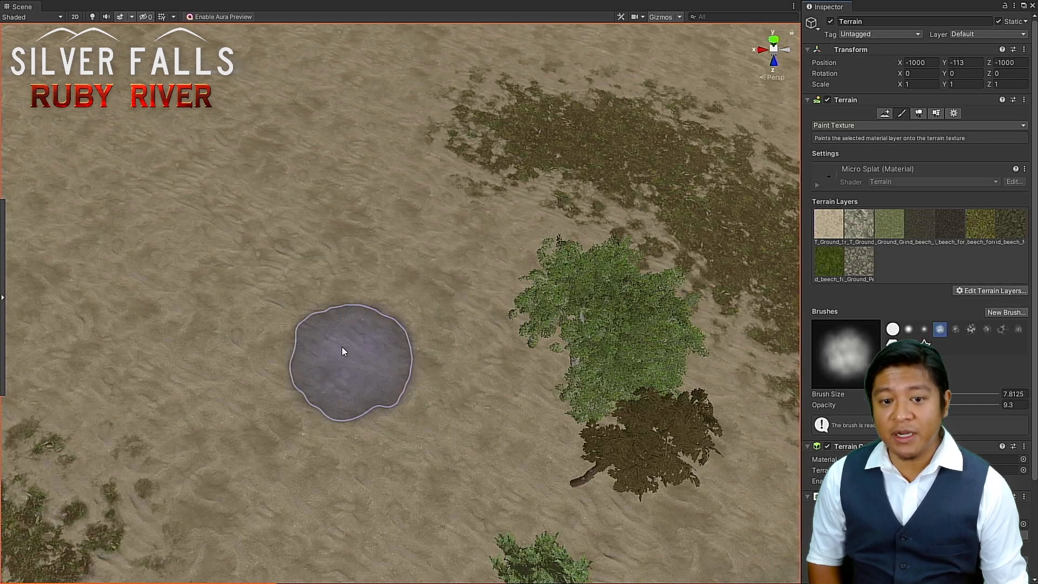
pyautogui.scroll(-5, 346, 346)
pyautogui.scroll(-6, 352, 342)
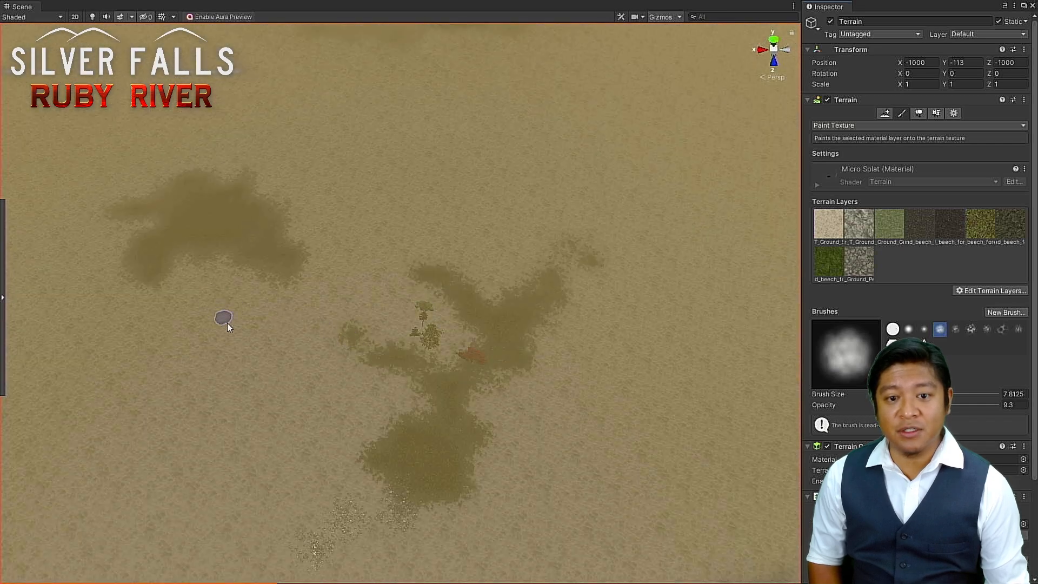
pyautogui.scroll(-3, 261, 275)
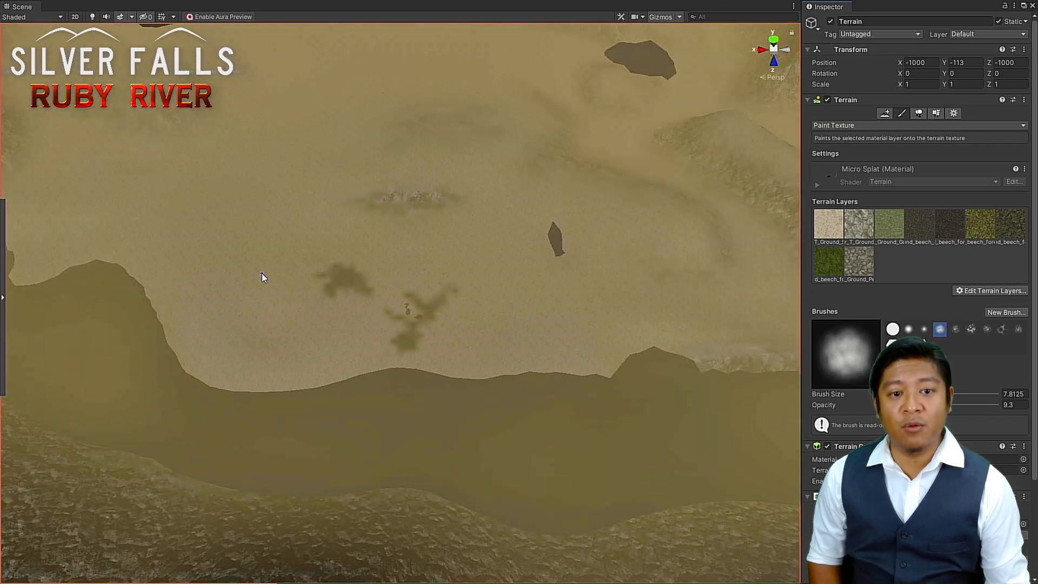
pyautogui.moveTo(276, 167); pyautogui.dragTo(287, 266, button='middle')
pyautogui.scroll(-3, 292, 287)
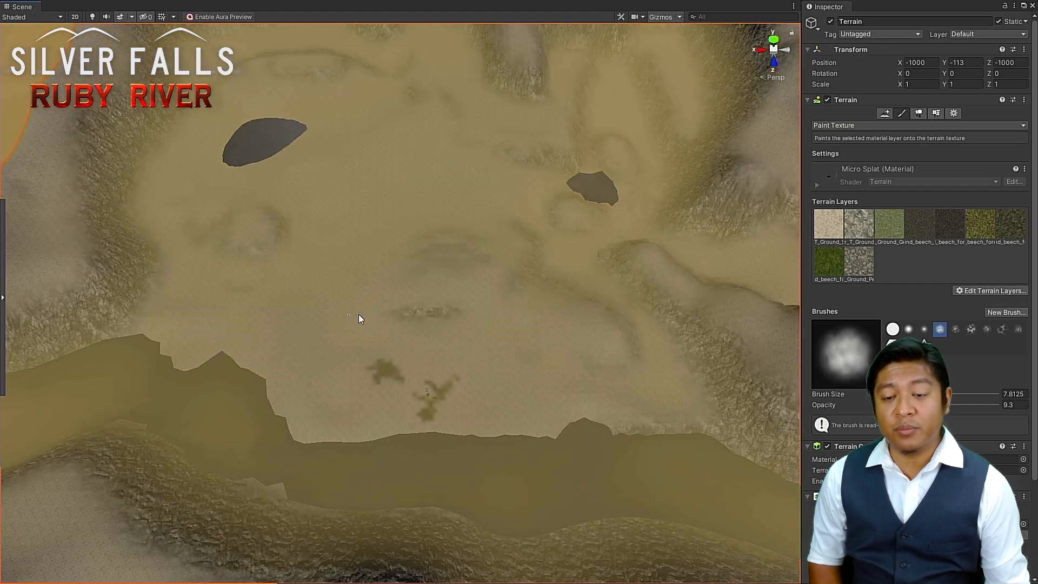
# Step: Examine how the rock, grass and sand textures blend around the rocky outcrop north of the trees
pyautogui.scroll(10, 340, 362)
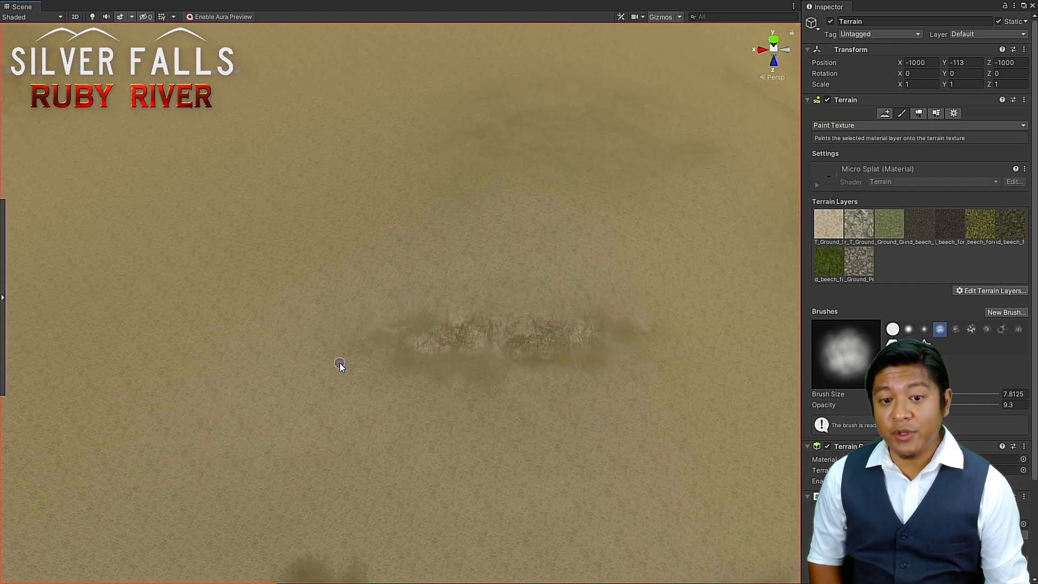
pyautogui.scroll(3, 340, 364)
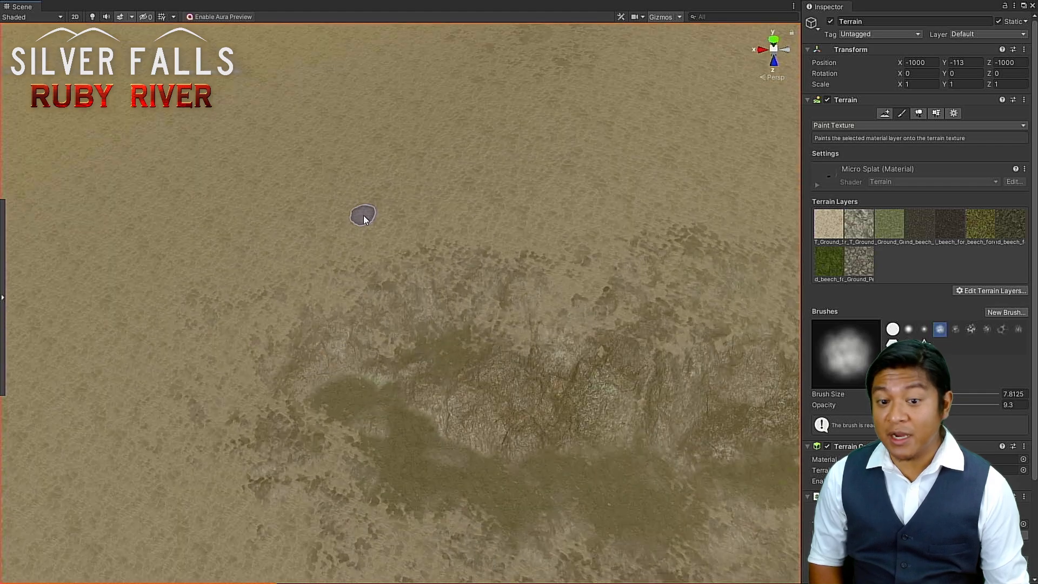
pyautogui.moveTo(277, 450)
pyautogui.keyDown('alt'); pyautogui.mouseDown()
pyautogui.moveTo(291, 434)
pyautogui.moveTo(311, 287)
pyautogui.moveTo(295, 430)
pyautogui.moveTo(270, 446)
pyautogui.mouseUp(); pyautogui.keyUp('alt')
pyautogui.scroll(5, 263, 446)
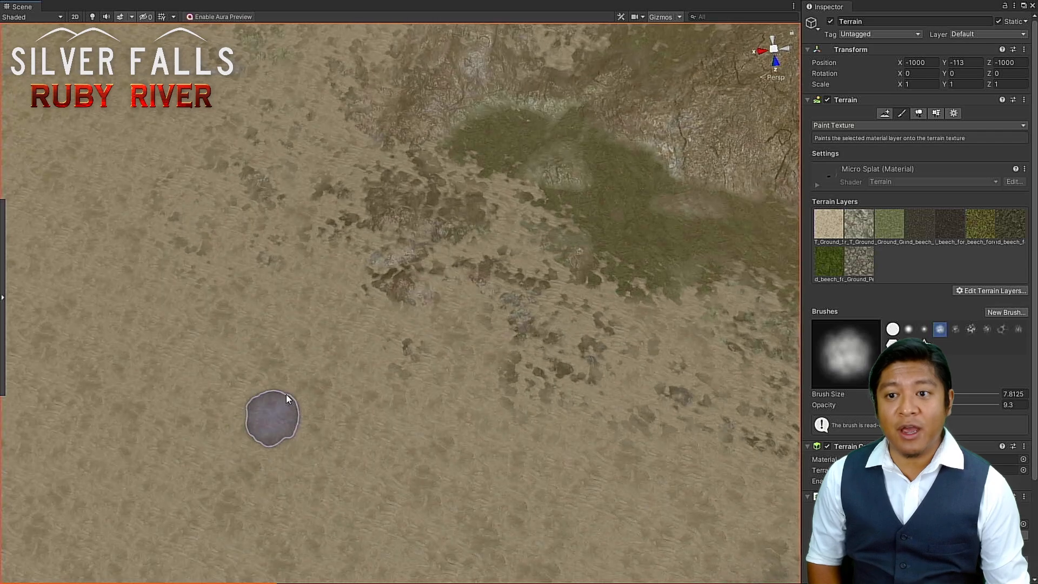
# Step: Inspect the texture transition between the sand and the dark leaf-litter patch up close
pyautogui.scroll(-6, 322, 348)
pyautogui.moveTo(250, 332); pyautogui.dragTo(427, 189, button='middle')
pyautogui.keyDown('alt'); pyautogui.moveTo(566, 395); pyautogui.dragTo(538, 303); pyautogui.keyUp('alt')
pyautogui.moveTo(505, 436)
pyautogui.mouseDown()
pyautogui.moveTo(486, 394)
pyautogui.moveTo(505, 342)
pyautogui.moveTo(417, 339)
pyautogui.mouseUp()
pyautogui.moveTo(416, 338)
pyautogui.mouseDown(button='middle')
pyautogui.moveTo(426, 287)
pyautogui.moveTo(445, 271)
pyautogui.mouseUp(button='middle')
pyautogui.keyDown('alt'); pyautogui.moveTo(444, 271); pyautogui.dragTo(449, 382); pyautogui.keyUp('alt')
pyautogui.moveTo(459, 432)
pyautogui.mouseDown(button='middle')
pyautogui.moveTo(473, 301)
pyautogui.moveTo(376, 293)
pyautogui.mouseUp(button='middle')
pyautogui.scroll(-5, 376, 293)
pyautogui.moveTo(304, 331); pyautogui.dragTo(364, 269, button='middle')
pyautogui.scroll(5, 363, 280)
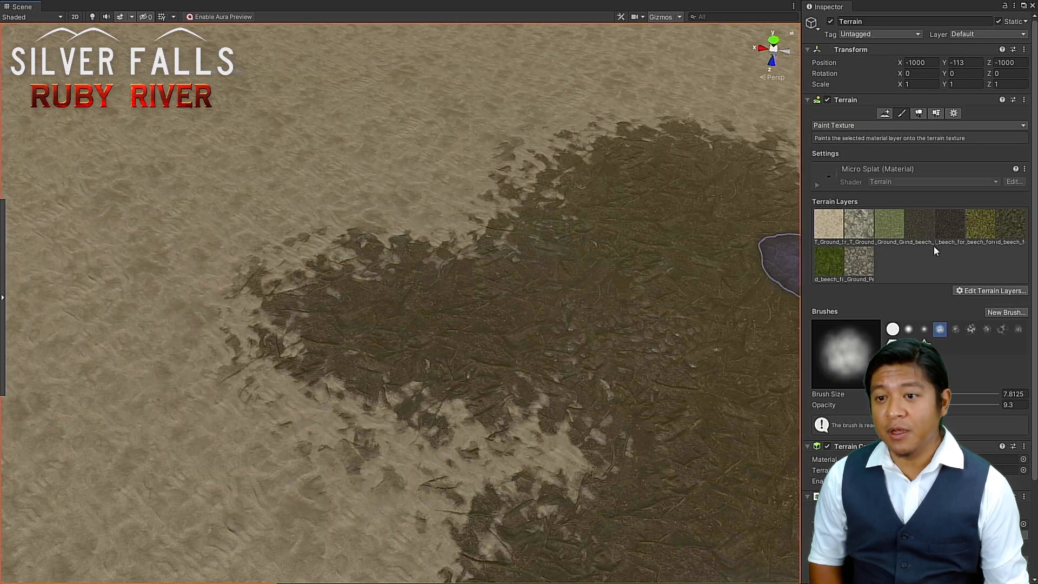
# Step: Paint a small test stroke on the sand with the T_Ground_Pebbles_01 terrain layer, and undo it
pyautogui.click(862, 265)
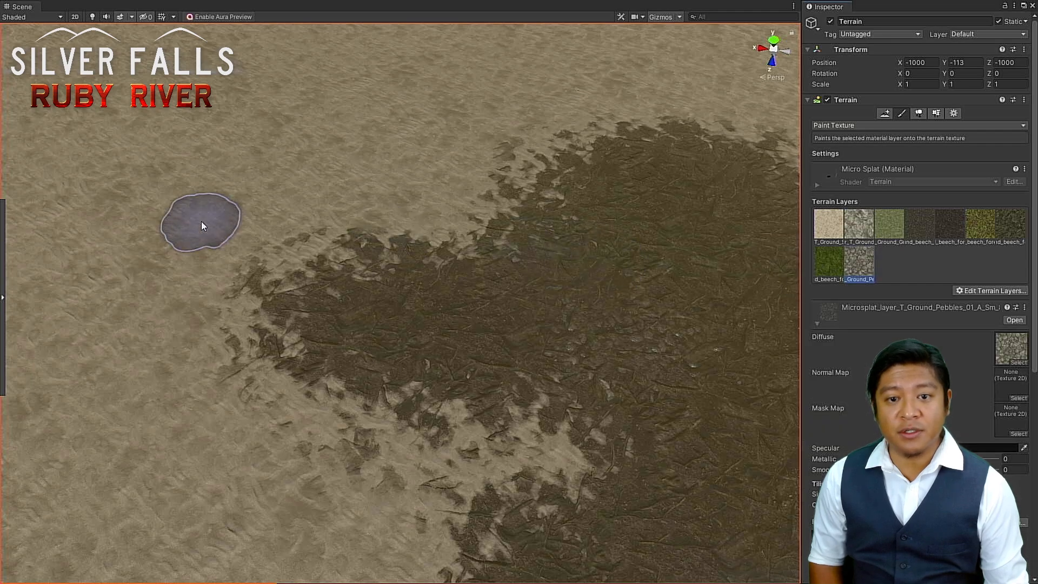
pyautogui.moveTo(199, 217)
pyautogui.mouseDown()
pyautogui.moveTo(260, 203)
pyautogui.moveTo(180, 239)
pyautogui.mouseUp()
pyautogui.hotkey('ctrl', 'z')
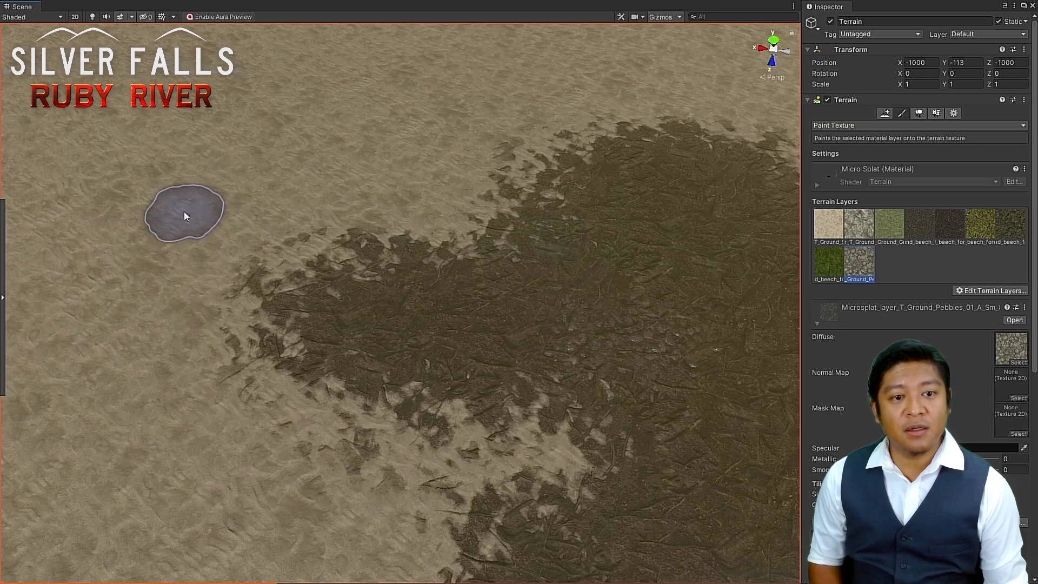
# Step: Paint another pebble patch on the sand near the leaf-litter area, inspect the stones up close, and undo it
pyautogui.moveTo(218, 236)
pyautogui.keyDown('alt'); pyautogui.mouseDown()
pyautogui.moveTo(333, 219)
pyautogui.moveTo(316, 245)
pyautogui.mouseUp(); pyautogui.keyUp('alt')
pyautogui.scroll(4, 316, 245)
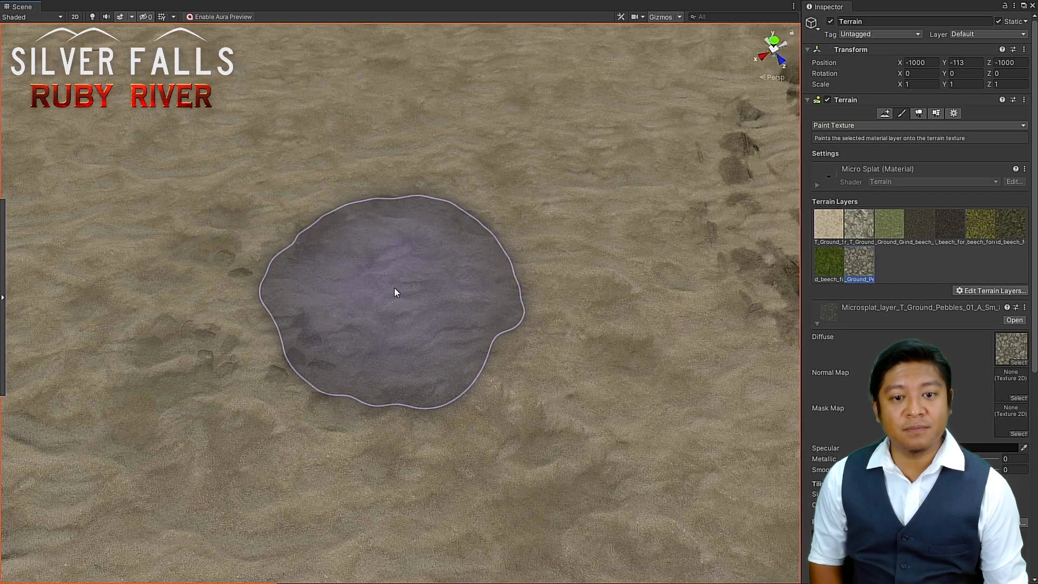
pyautogui.scroll(-6, 407, 299)
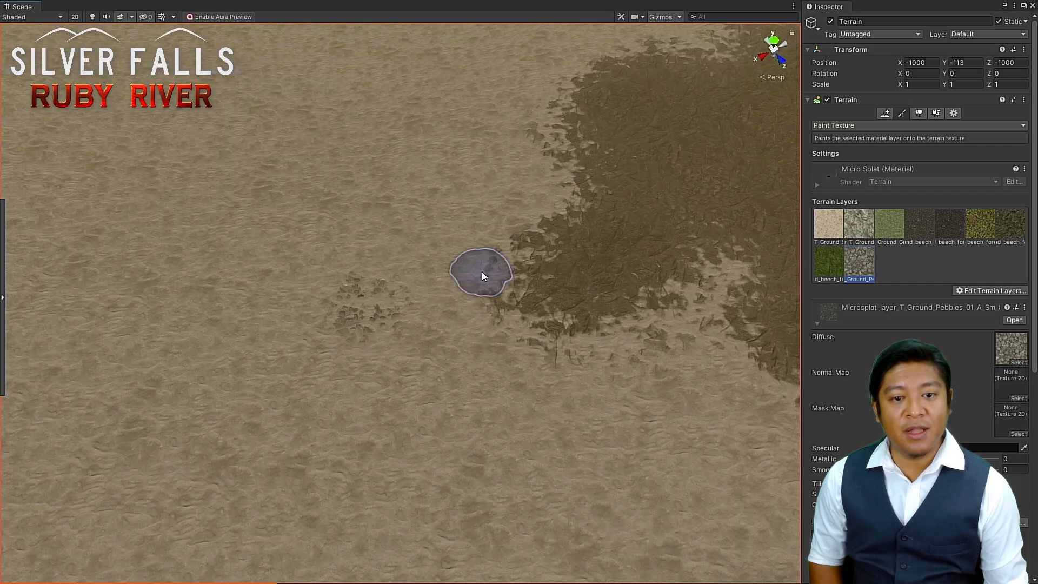
pyautogui.moveTo(481, 271)
pyautogui.keyDown('alt'); pyautogui.mouseDown()
pyautogui.moveTo(482, 290)
pyautogui.moveTo(482, 278)
pyautogui.mouseUp(); pyautogui.keyUp('alt')
pyautogui.scroll(5, 482, 274)
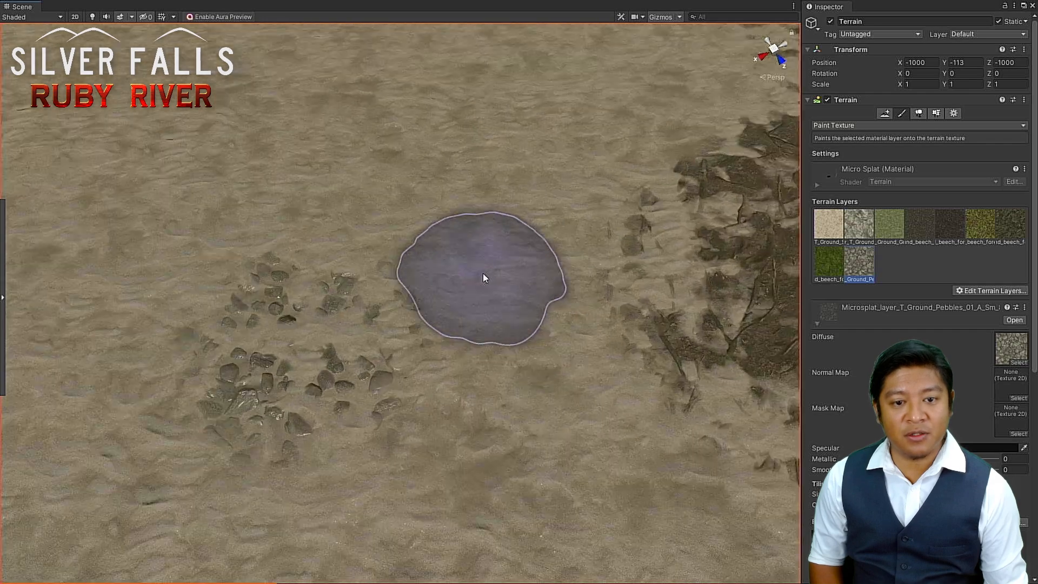
pyautogui.scroll(-6, 483, 274)
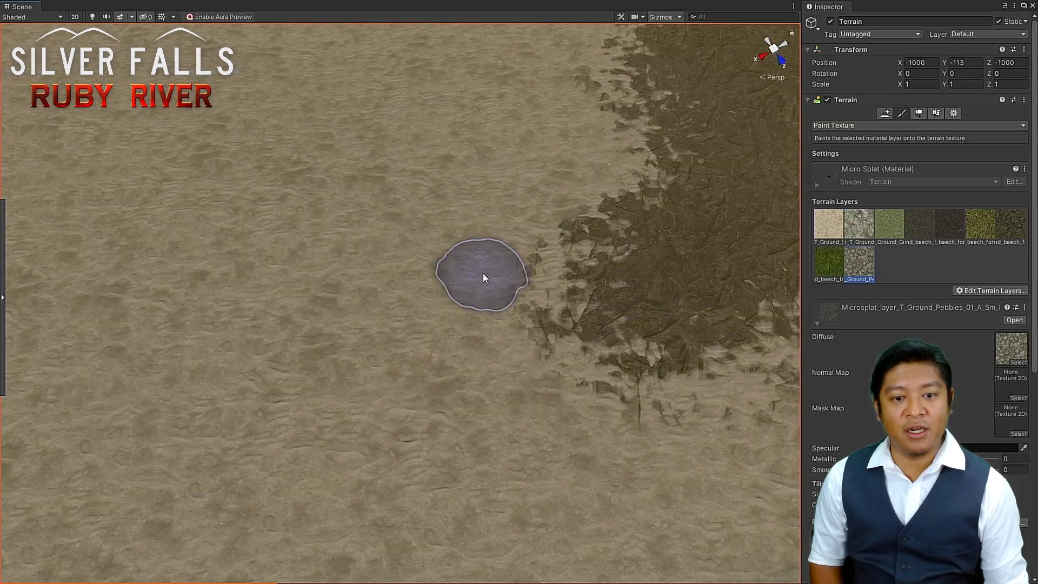
# Step: Paint a large patch of the beech forest moss layer on the sand beside the leaf litter, and undo it
pyautogui.keyDown('alt'); pyautogui.moveTo(488, 296); pyautogui.dragTo(588, 323); pyautogui.keyUp('alt')
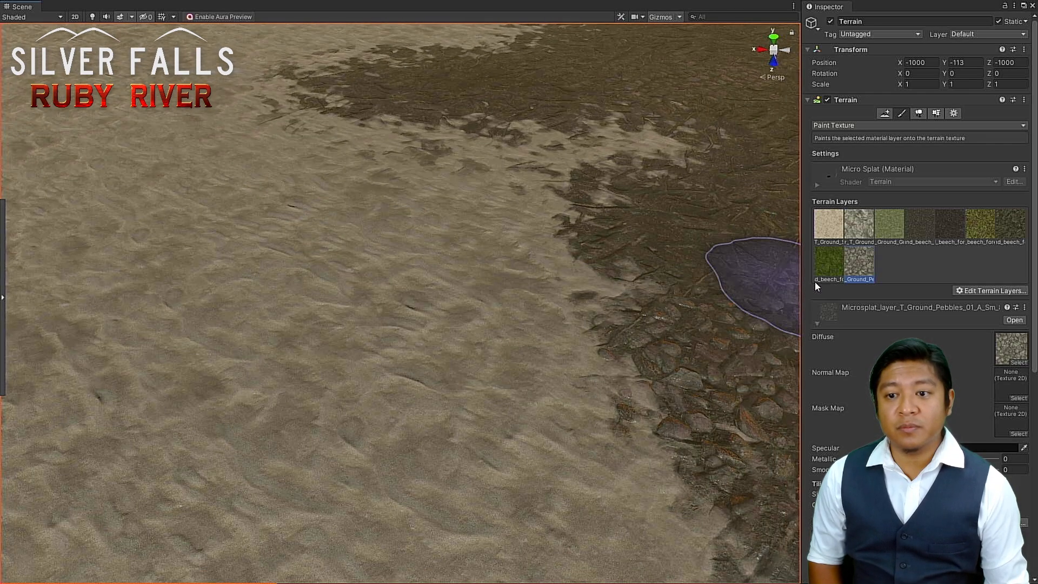
pyautogui.click(828, 266)
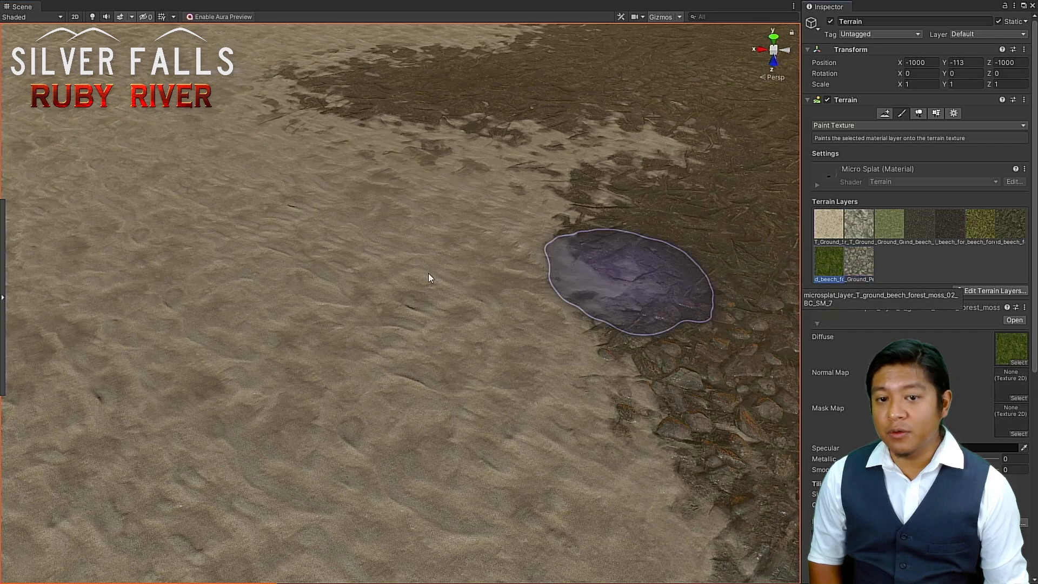
pyautogui.moveTo(417, 292)
pyautogui.mouseDown()
pyautogui.moveTo(374, 218)
pyautogui.moveTo(271, 275)
pyautogui.moveTo(389, 346)
pyautogui.moveTo(382, 424)
pyautogui.moveTo(210, 329)
pyautogui.moveTo(171, 180)
pyautogui.mouseUp()
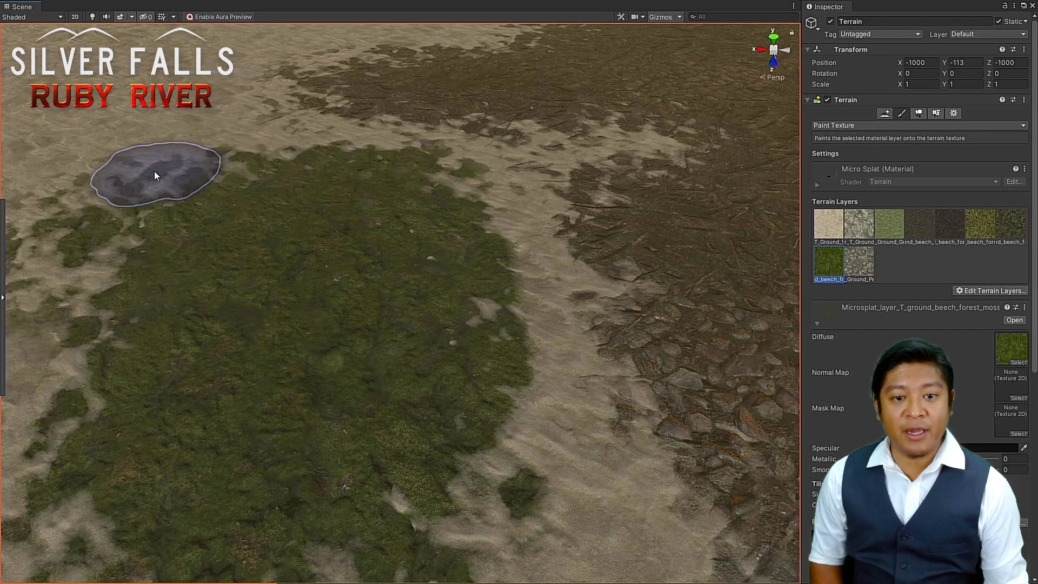
pyautogui.moveTo(292, 209)
pyautogui.keyDown('alt'); pyautogui.mouseDown()
pyautogui.moveTo(259, 246)
pyautogui.moveTo(324, 209)
pyautogui.moveTo(292, 232)
pyautogui.moveTo(278, 304)
pyautogui.mouseUp(); pyautogui.keyUp('alt')
pyautogui.moveTo(303, 372); pyautogui.dragTo(327, 224, button='middle')
pyautogui.hotkey('ctrl', 'z')
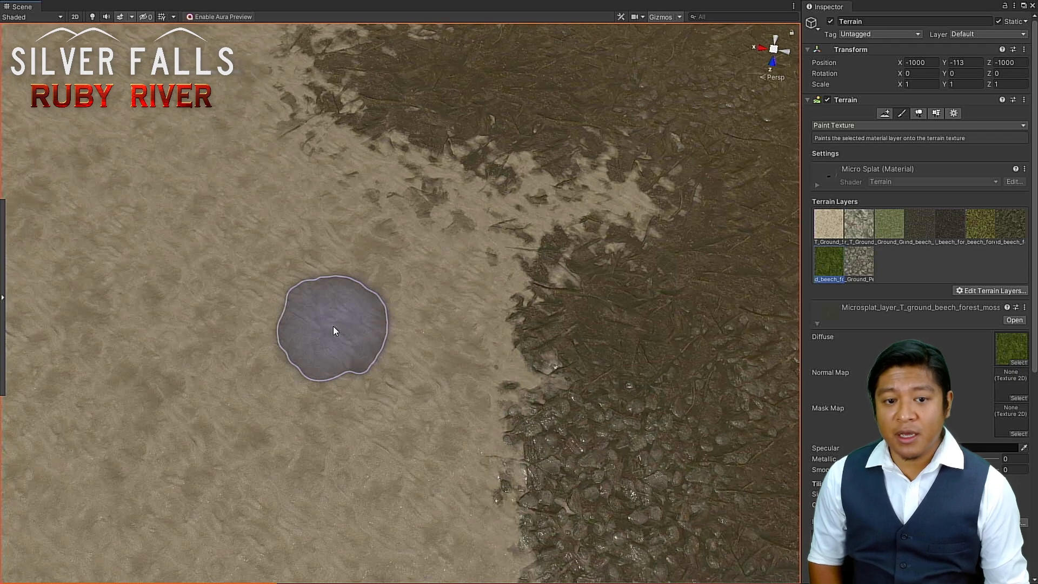
# Step: Survey the wider terrain from above, including its ridges, ponds, river and surrounding cliffs
pyautogui.scroll(-5, 333, 326)
pyautogui.moveTo(252, 204); pyautogui.dragTo(405, 372, button='middle')
pyautogui.scroll(-5, 404, 371)
pyautogui.moveTo(365, 272); pyautogui.dragTo(357, 398, button='middle')
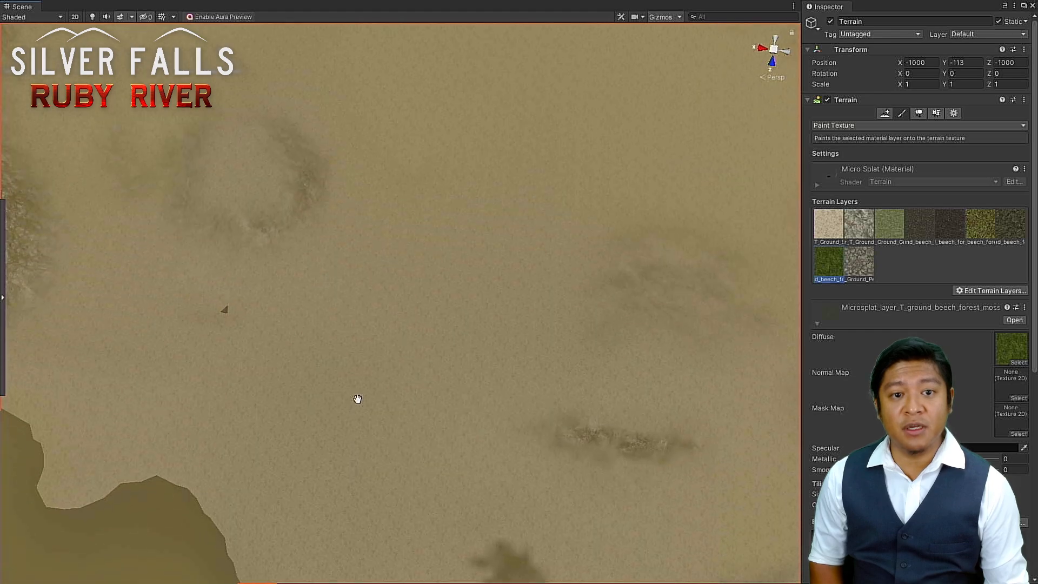
pyautogui.keyDown('alt'); pyautogui.moveTo(297, 346); pyautogui.dragTo(649, 313); pyautogui.keyUp('alt')
pyautogui.moveTo(256, 430); pyautogui.dragTo(566, 211, button='middle')
pyautogui.keyDown('alt'); pyautogui.moveTo(382, 378); pyautogui.dragTo(482, 368); pyautogui.keyUp('alt')
pyautogui.scroll(-10, 495, 348)
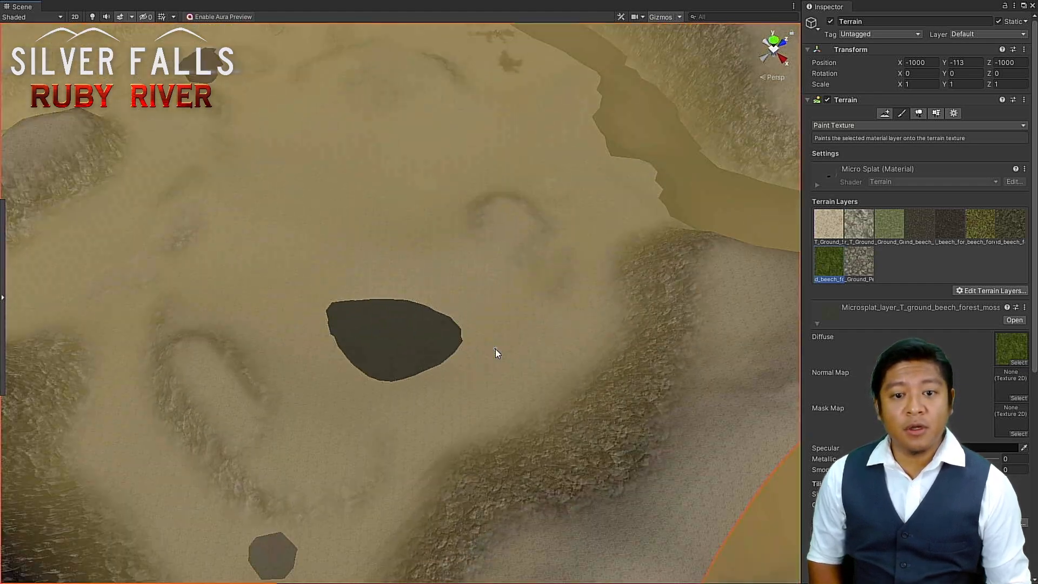
pyautogui.scroll(4, 495, 349)
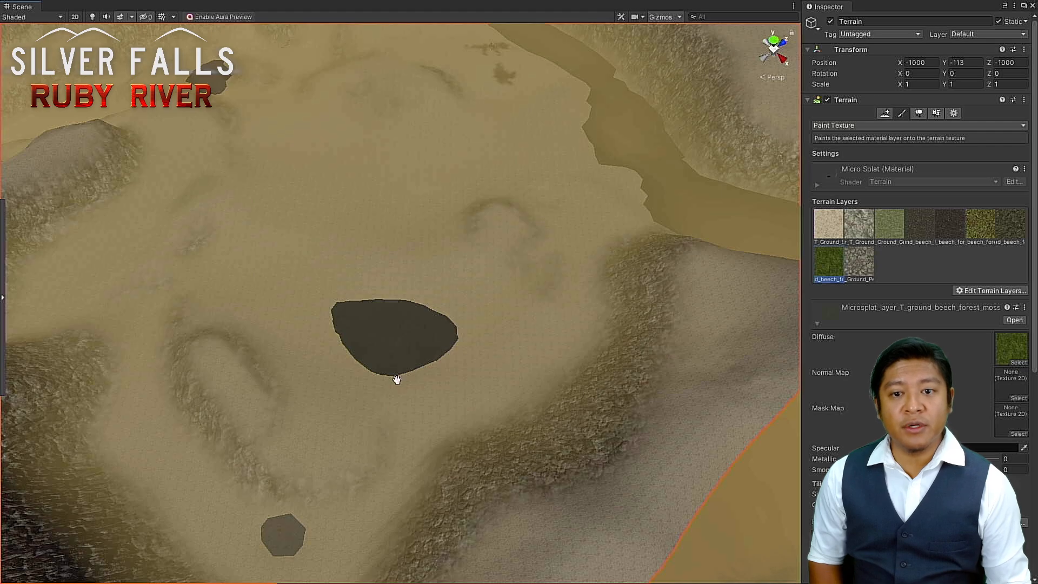
pyautogui.moveTo(396, 378); pyautogui.dragTo(380, 479, button='middle')
pyautogui.keyDown('alt'); pyautogui.moveTo(380, 465); pyautogui.dragTo(518, 503); pyautogui.keyUp('alt')
pyautogui.moveTo(518, 502); pyautogui.dragTo(443, 331, button='middle')
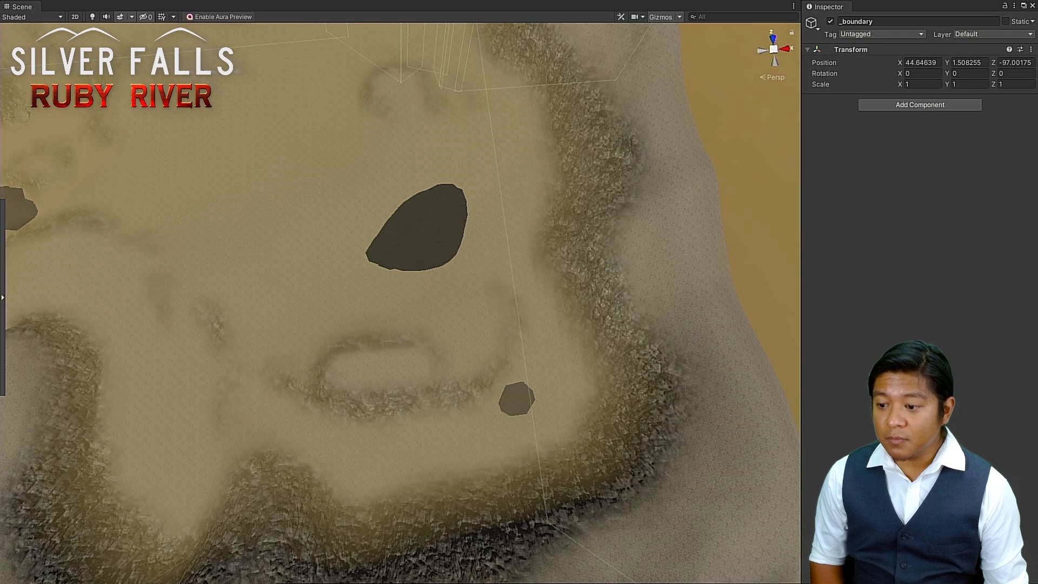
# Step: Create an empty game object named GullyPond and give it a yellow label icon
pyautogui.hotkey('ctrl', 'shift', 'n')
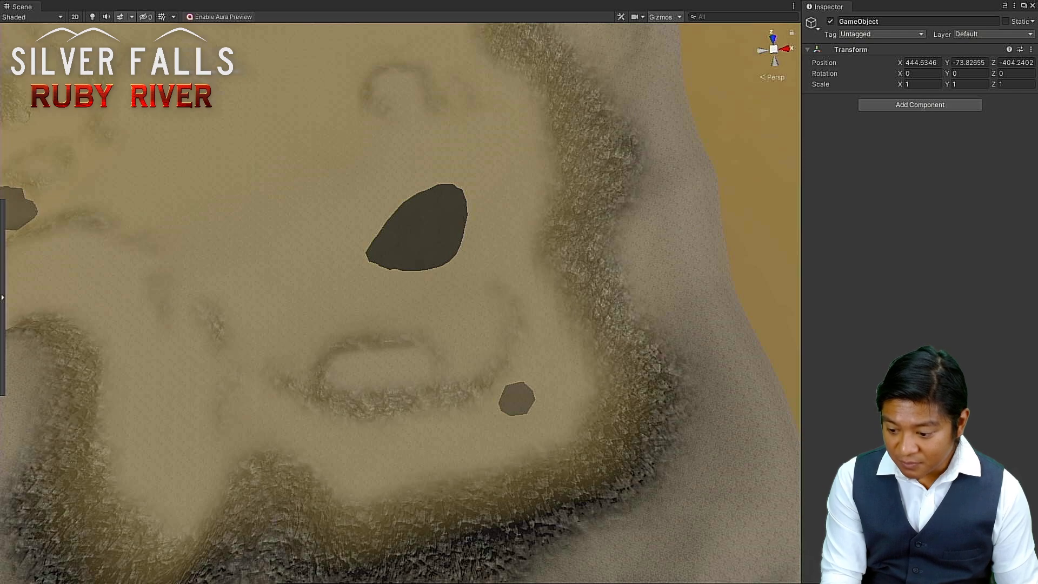
pyautogui.write('GullyPond')
pyautogui.press('Return')
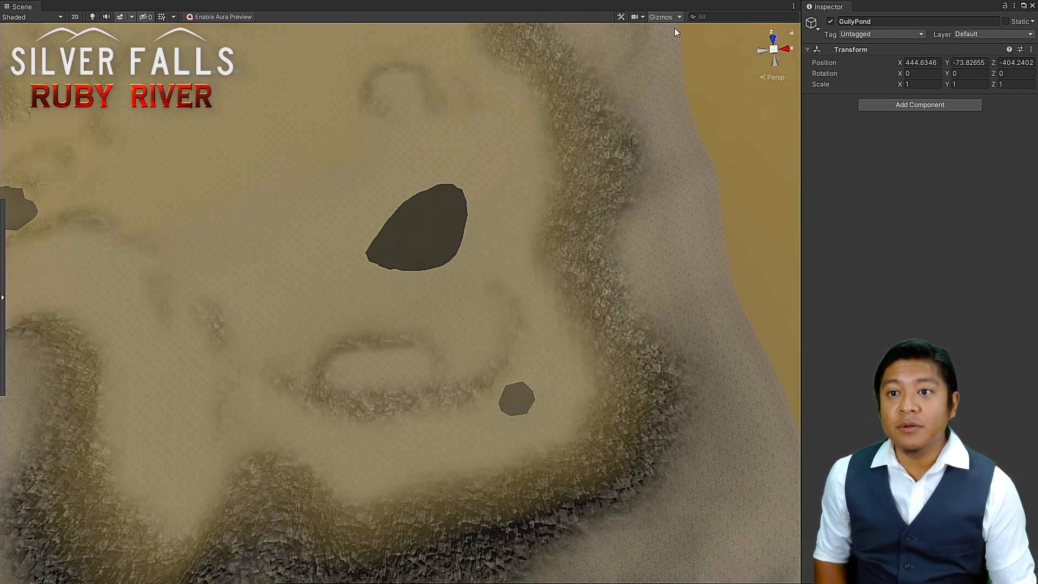
pyautogui.click(818, 28)
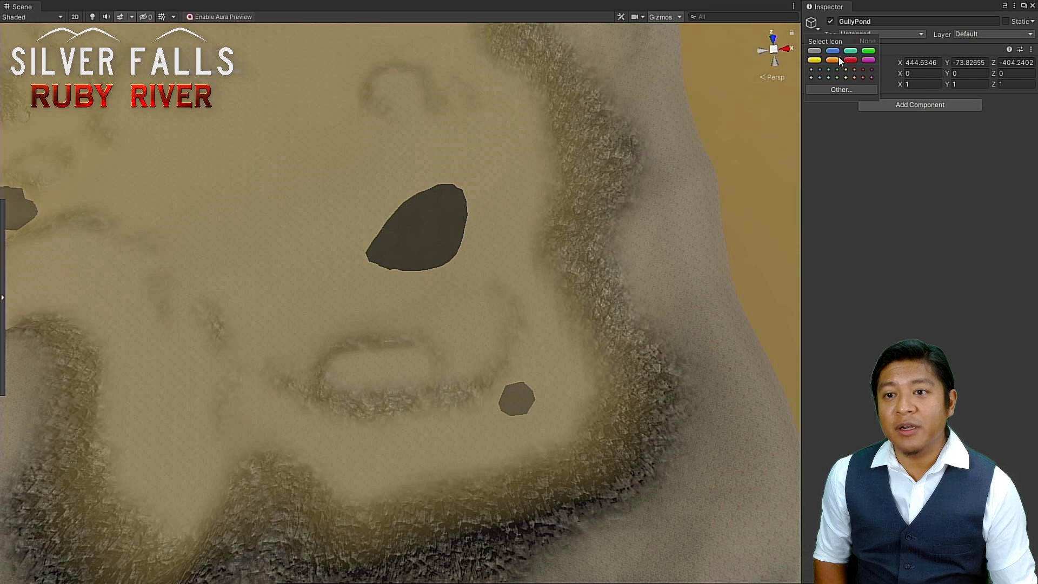
pyautogui.click(818, 63)
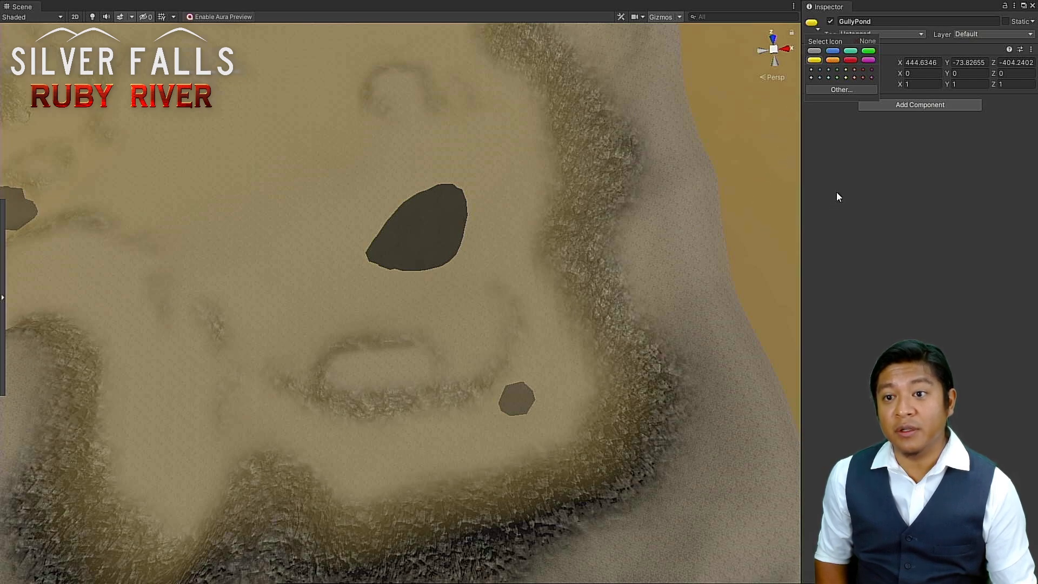
pyautogui.click(870, 189)
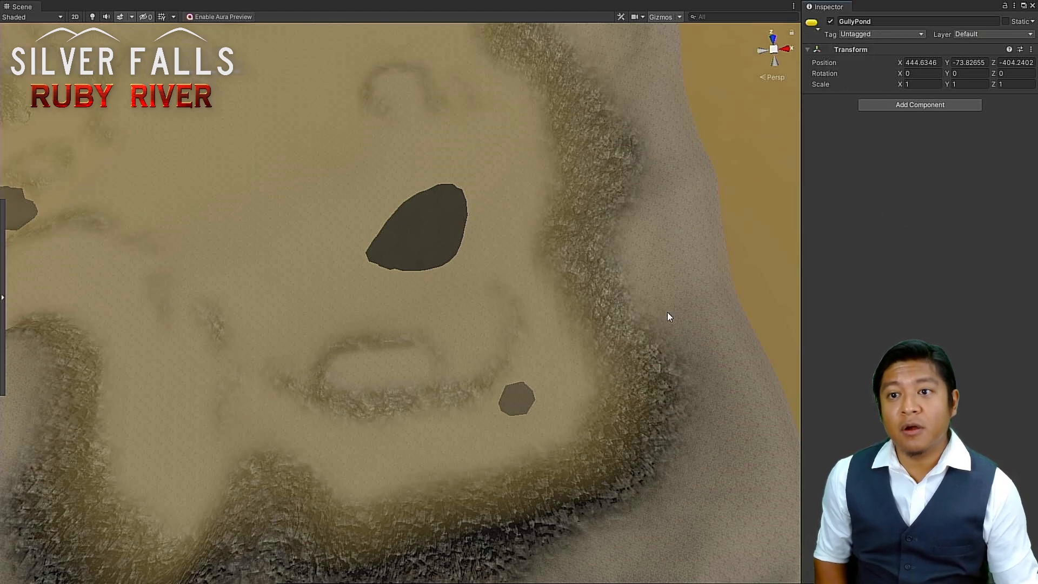
# Step: Enlarge the scene's 3D gizmo icons to the maximum size so the GullyPond label can be read from farther away
pyautogui.keyDown('alt'); pyautogui.moveTo(497, 401); pyautogui.dragTo(490, 369); pyautogui.keyUp('alt')
pyautogui.scroll(6, 489, 365)
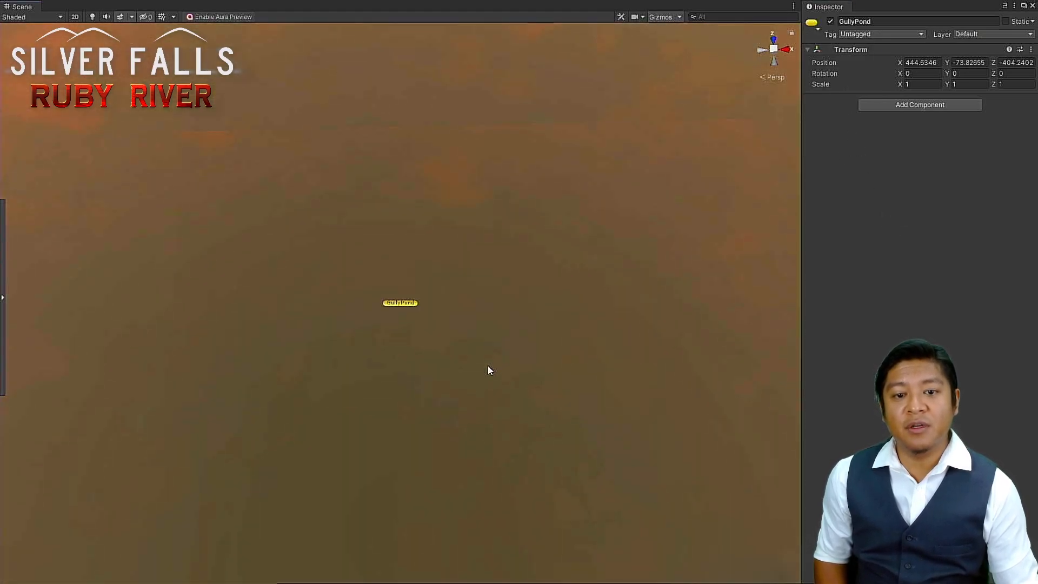
pyautogui.scroll(2, 478, 362)
pyautogui.scroll(-1, 478, 362)
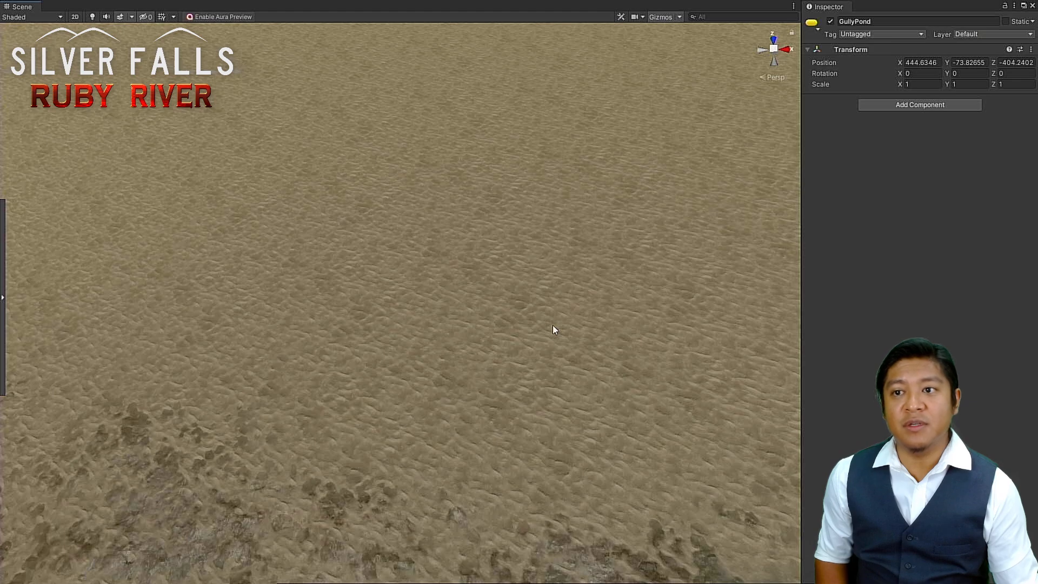
pyautogui.keyDown('alt'); pyautogui.moveTo(617, 361); pyautogui.dragTo(634, 173); pyautogui.keyUp('alt')
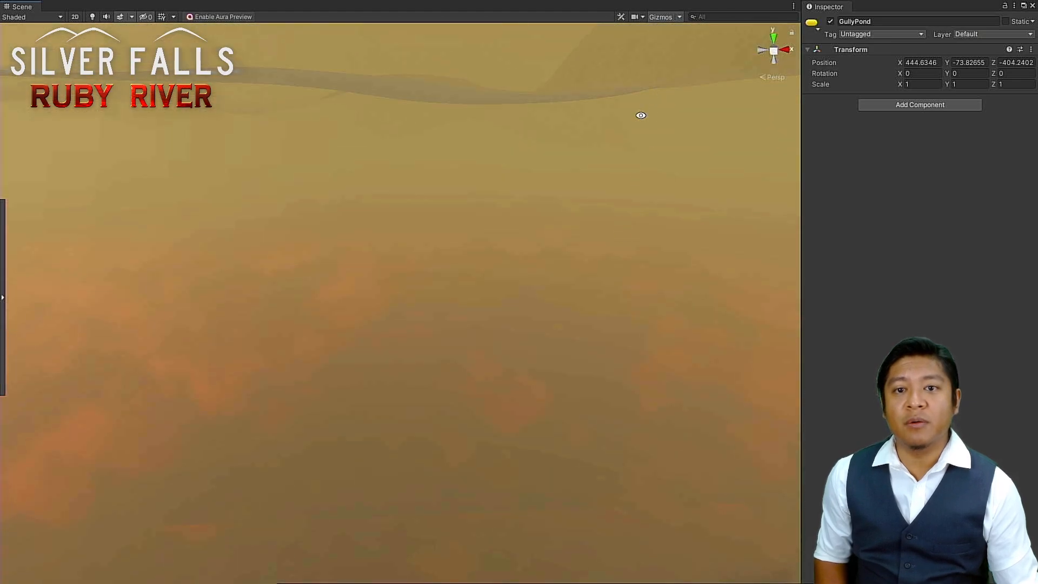
pyautogui.keyDown('alt'); pyautogui.moveTo(640, 116); pyautogui.dragTo(639, 176); pyautogui.keyUp('alt')
pyautogui.keyDown('alt'); pyautogui.moveTo(656, 91); pyautogui.dragTo(642, 183); pyautogui.keyUp('alt')
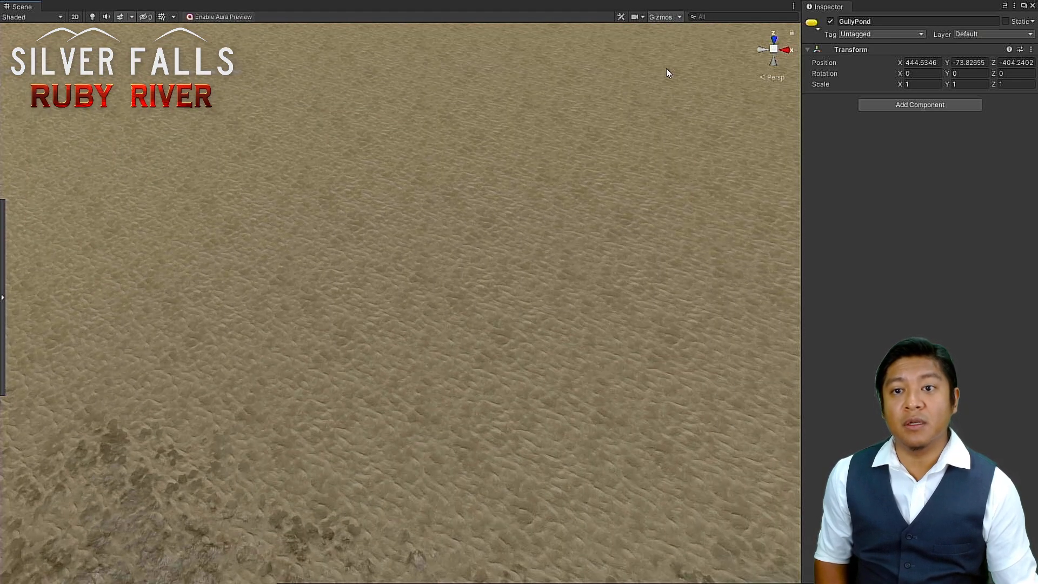
pyautogui.click(679, 17)
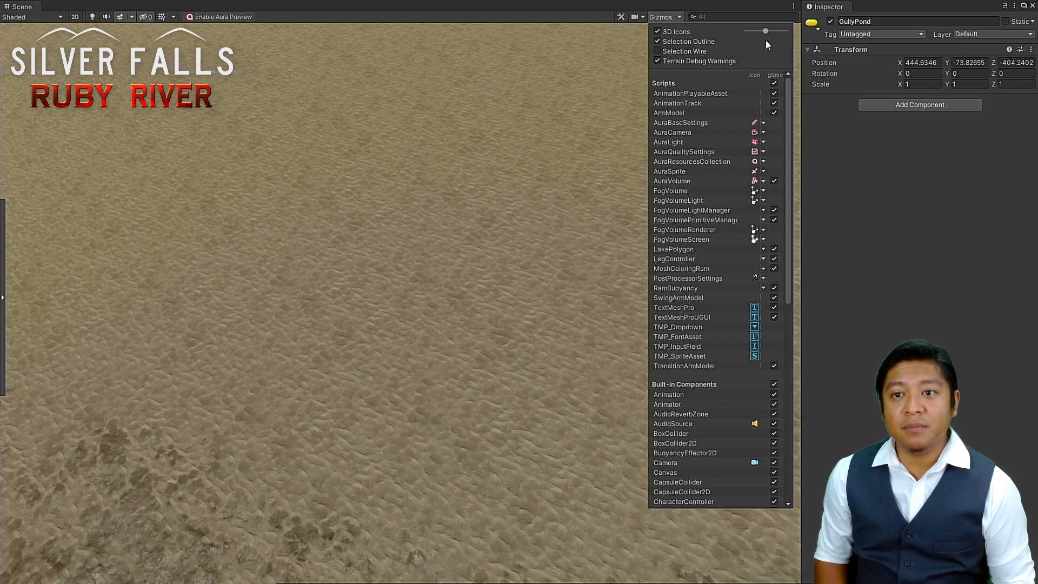
pyautogui.moveTo(778, 31); pyautogui.dragTo(787, 30)
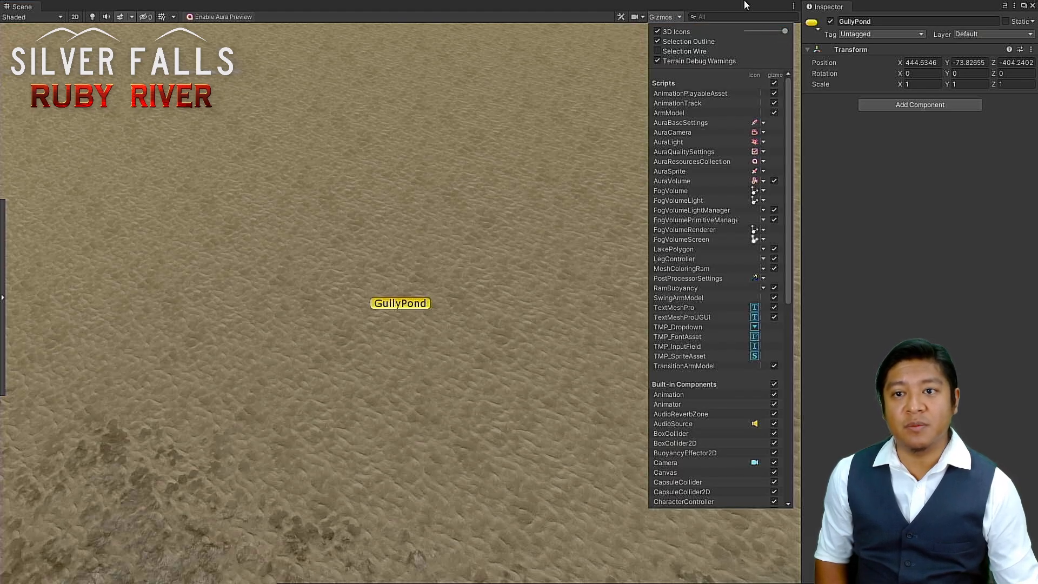
pyautogui.click(714, 1)
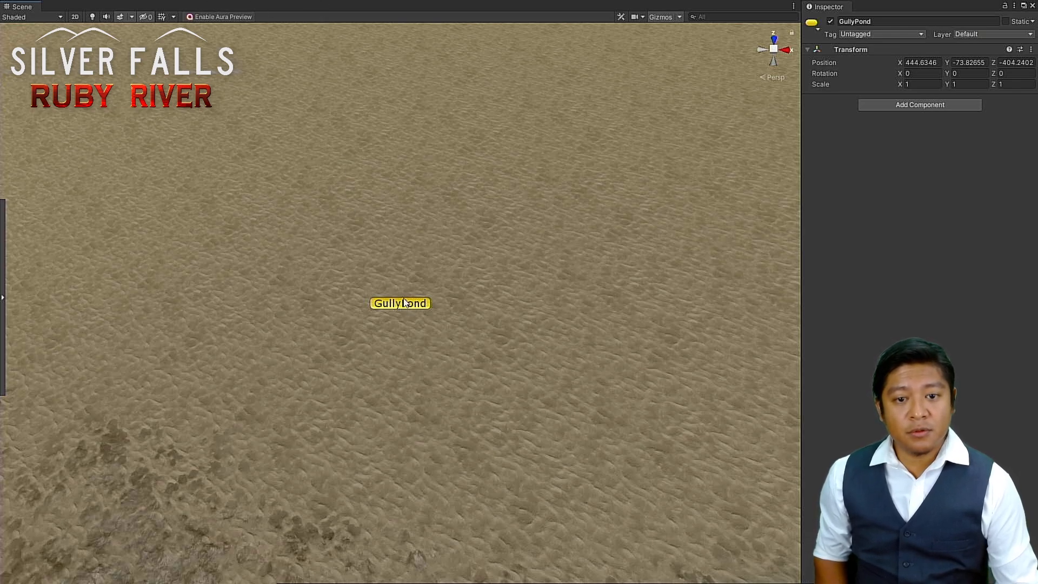
# Step: Move the GullyPond marker onto the small round pond, at about X 642.3, Y 5.97, Z -637.9
pyautogui.keyDown('alt'); pyautogui.moveTo(487, 325); pyautogui.dragTo(406, 165); pyautogui.keyUp('alt')
pyautogui.scroll(-10, 428, 201)
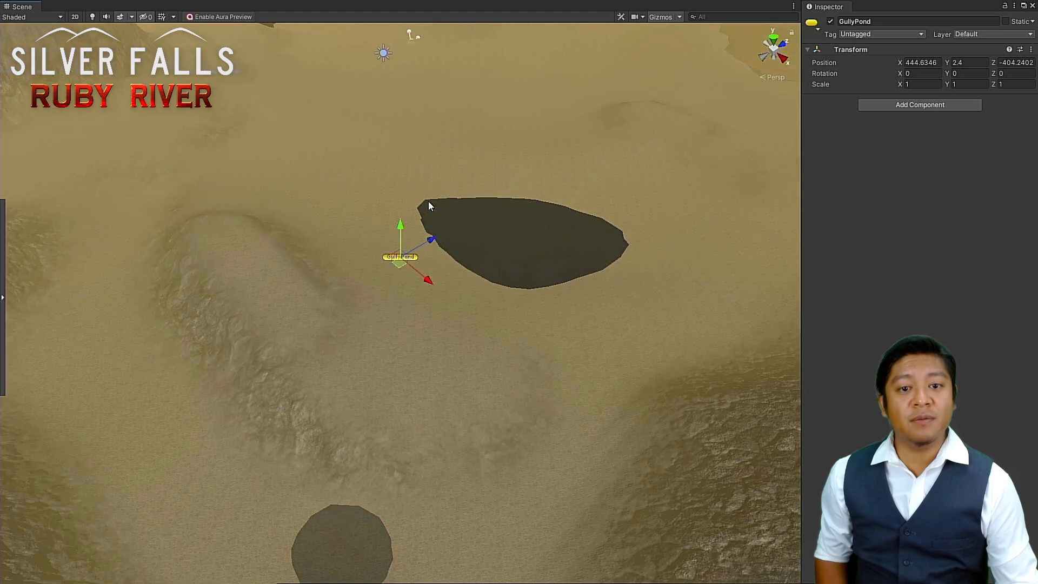
pyautogui.keyDown('alt'); pyautogui.moveTo(425, 251); pyautogui.dragTo(341, 344); pyautogui.keyUp('alt')
pyautogui.click(360, 417)
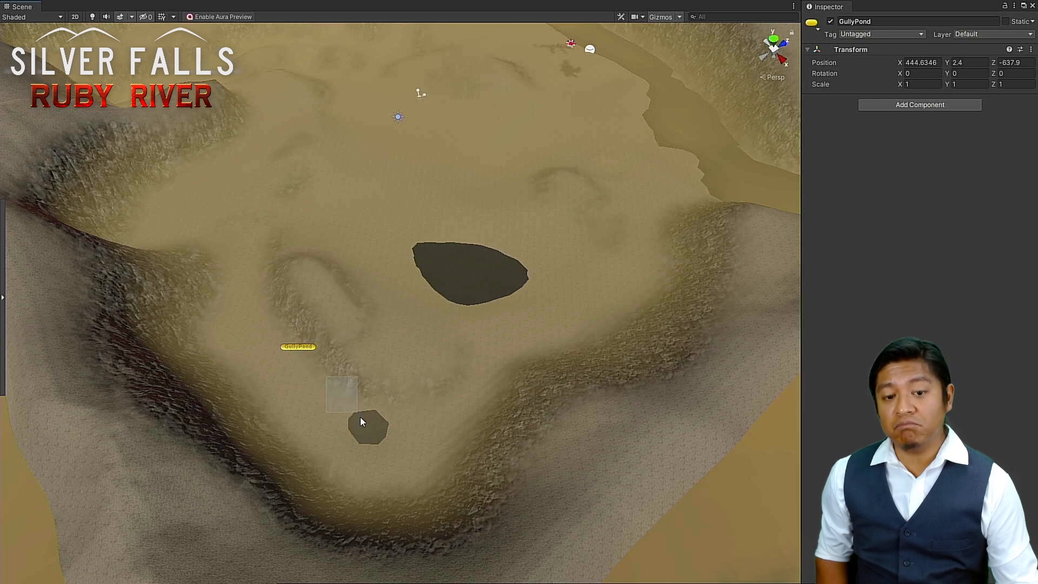
pyautogui.click(307, 347)
pyautogui.moveTo(324, 377); pyautogui.dragTo(412, 311)
pyautogui.press('f')
pyautogui.moveTo(405, 265); pyautogui.dragTo(418, 178)
pyautogui.scroll(-5, 419, 178)
pyautogui.scroll(-2, 418, 177)
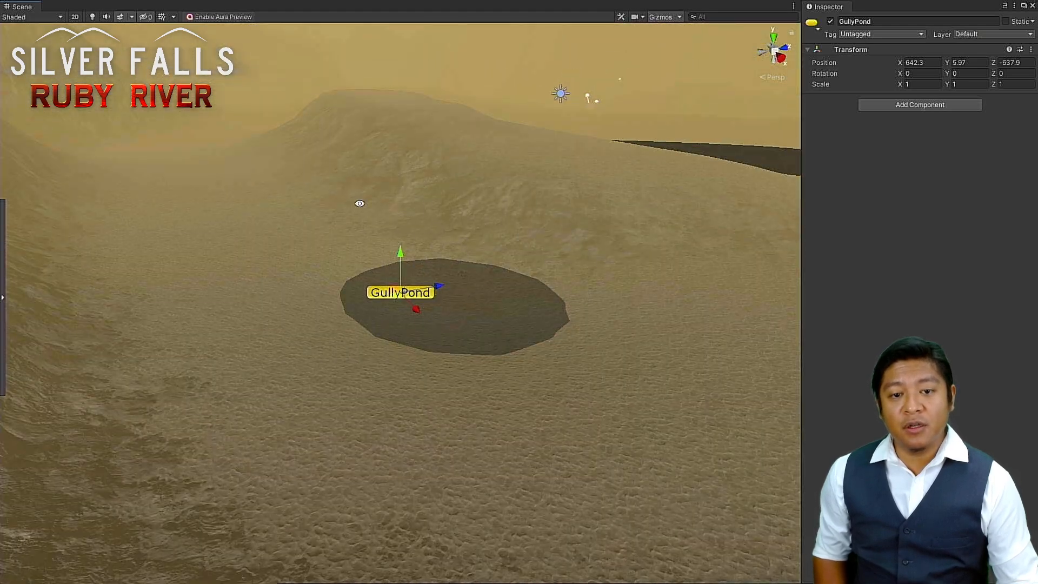
# Step: Examine the GullyPond label's placement on the small pond from above, from afar and up close
pyautogui.keyDown('alt'); pyautogui.moveTo(359, 203); pyautogui.dragTo(527, 307); pyautogui.keyUp('alt')
pyautogui.scroll(-6, 528, 307)
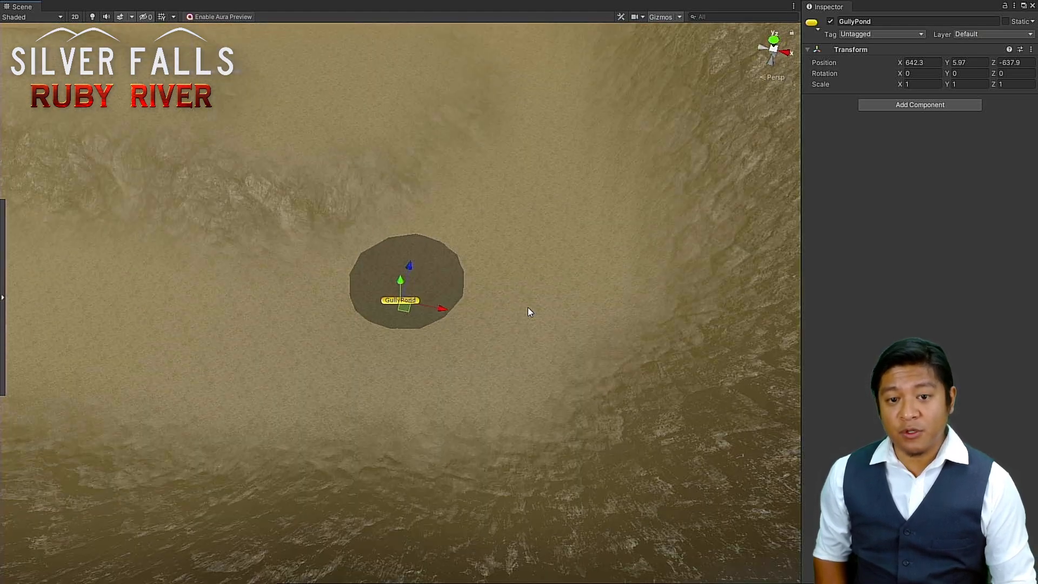
pyautogui.moveTo(401, 218); pyautogui.dragTo(549, 353, button='middle')
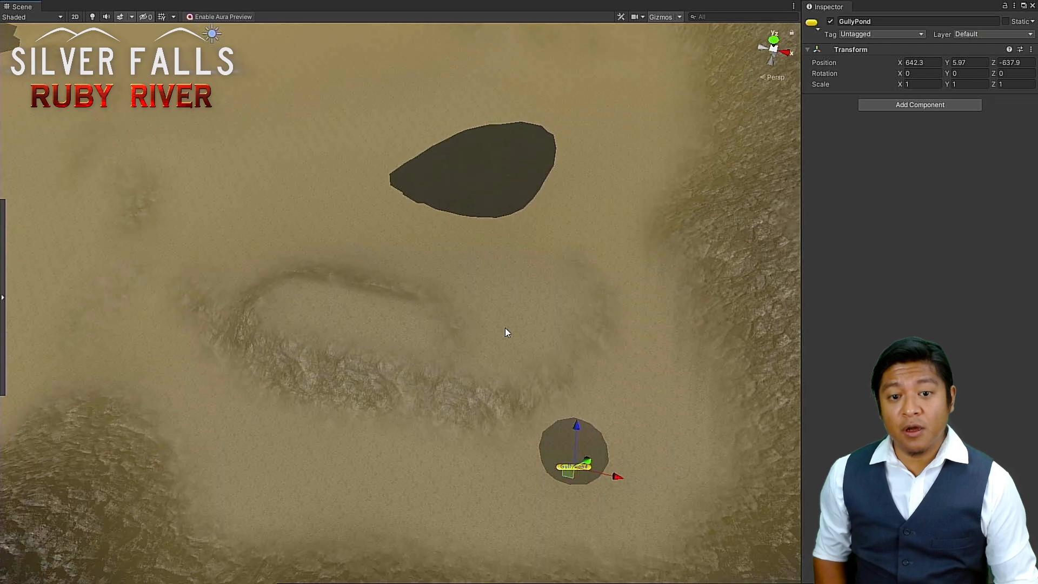
pyautogui.scroll(-6, 504, 328)
pyautogui.moveTo(442, 283); pyautogui.dragTo(478, 326, button='middle')
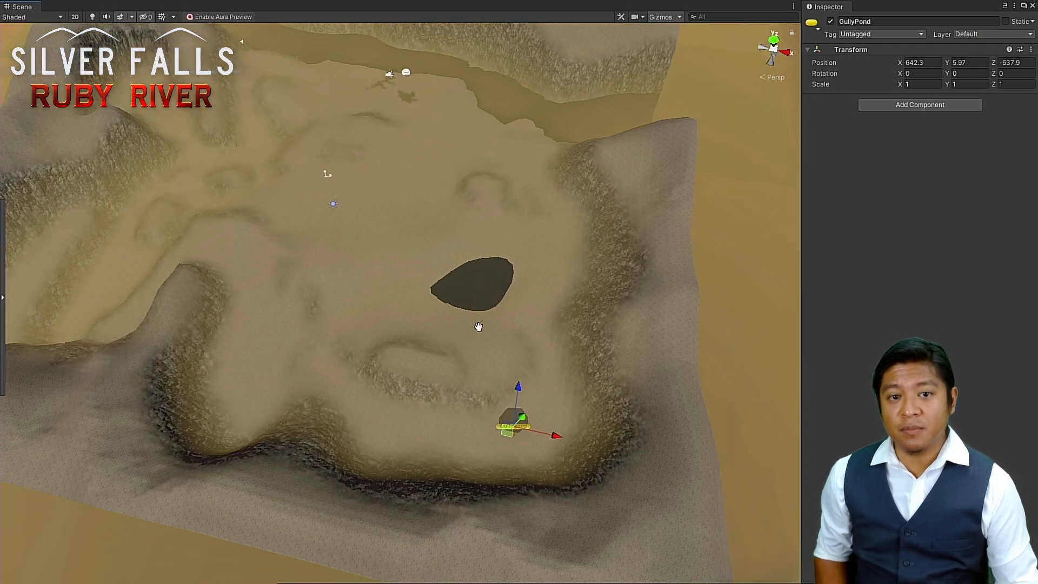
pyautogui.keyDown('alt'); pyautogui.moveTo(550, 399); pyautogui.dragTo(415, 300); pyautogui.keyUp('alt')
pyautogui.scroll(8, 409, 342)
pyautogui.press('f')
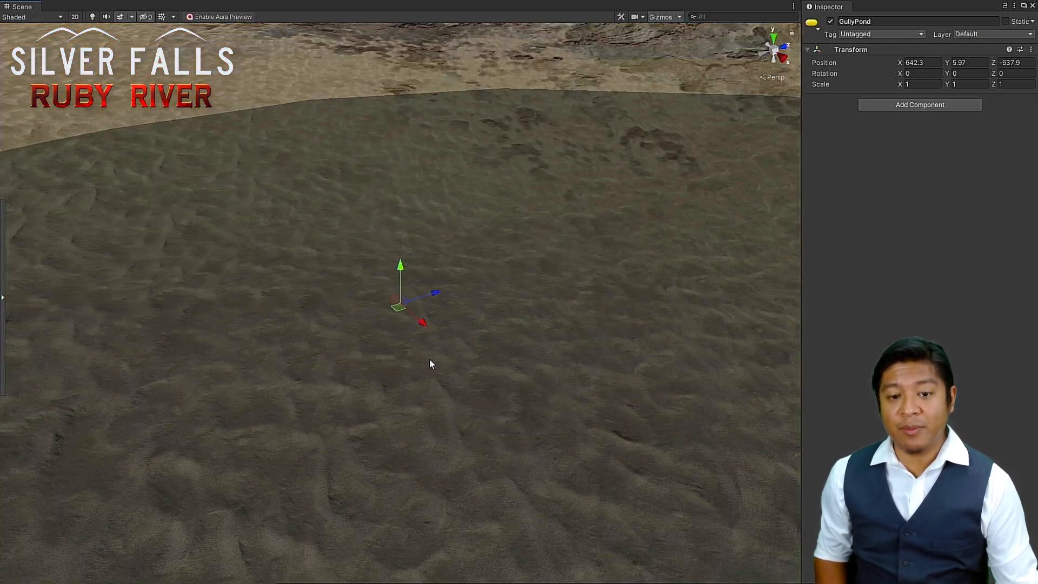
pyautogui.scroll(-8, 436, 353)
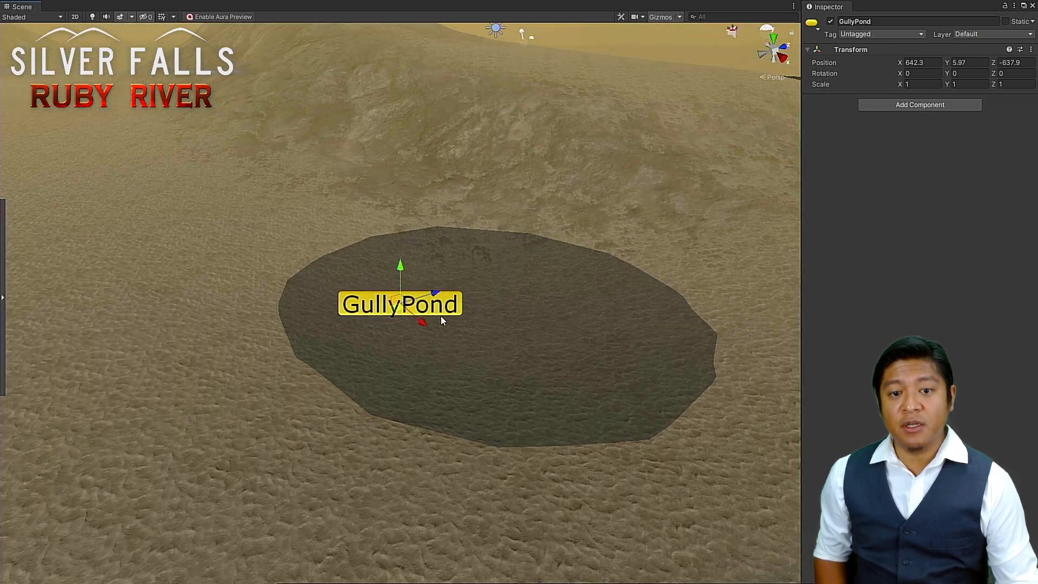
# Step: Shift the GullyPond marker along the Z axis toward the middle of the small pond, to about Z -615
pyautogui.keyDown('alt'); pyautogui.moveTo(456, 292); pyautogui.dragTo(507, 249); pyautogui.keyUp('alt')
pyautogui.click(433, 295)
pyautogui.moveTo(503, 245); pyautogui.dragTo(370, 369, button='middle')
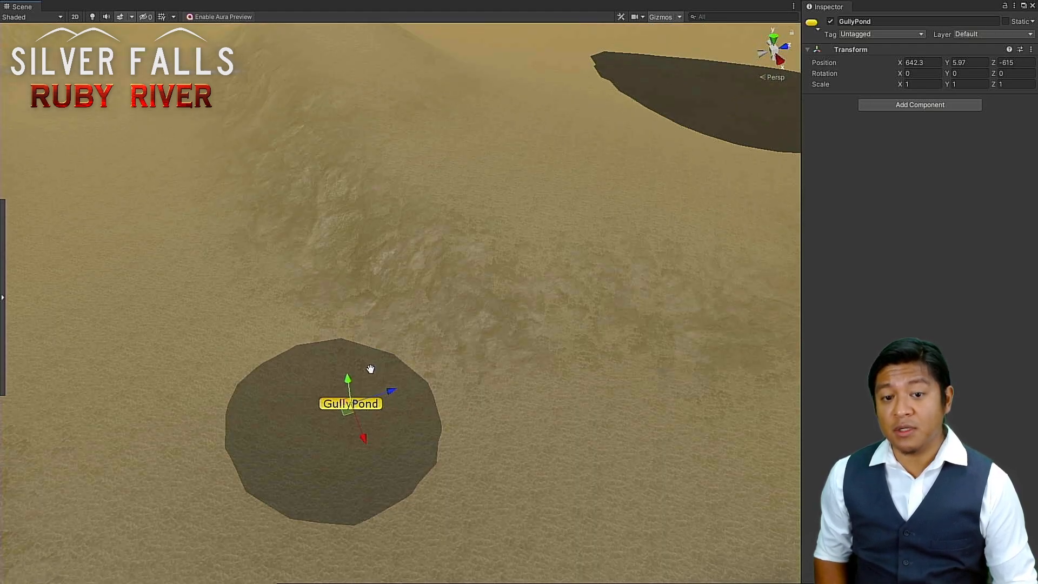
pyautogui.keyDown('alt'); pyautogui.moveTo(371, 368); pyautogui.dragTo(479, 358); pyautogui.keyUp('alt')
pyautogui.scroll(-8, 479, 358)
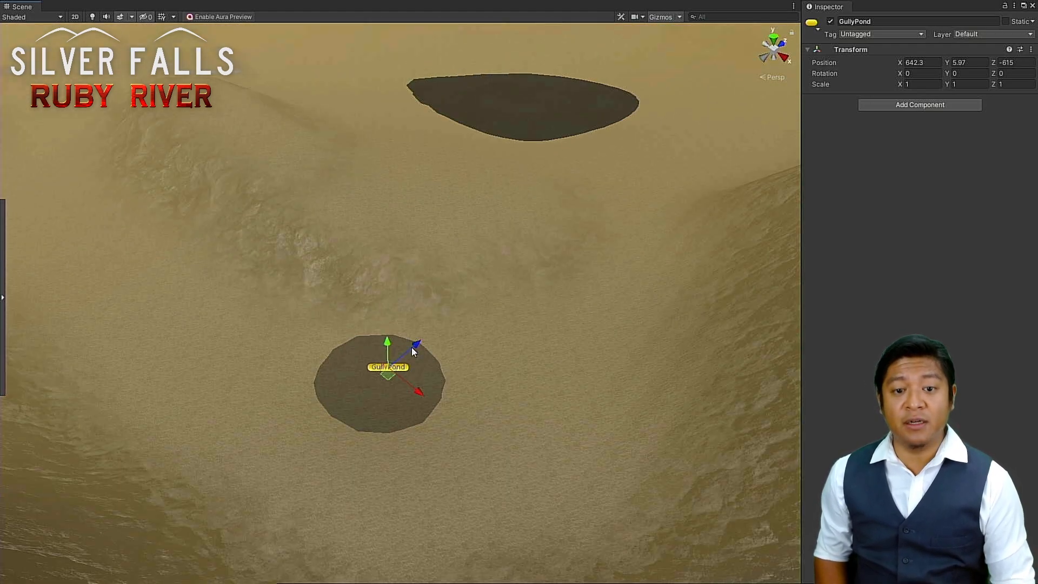
# Step: Duplicate the GullyPond marker and place the copy above the larger pond at about X 500.8, Y 18.7, Z -295.2
pyautogui.moveTo(422, 342); pyautogui.dragTo(629, 222)
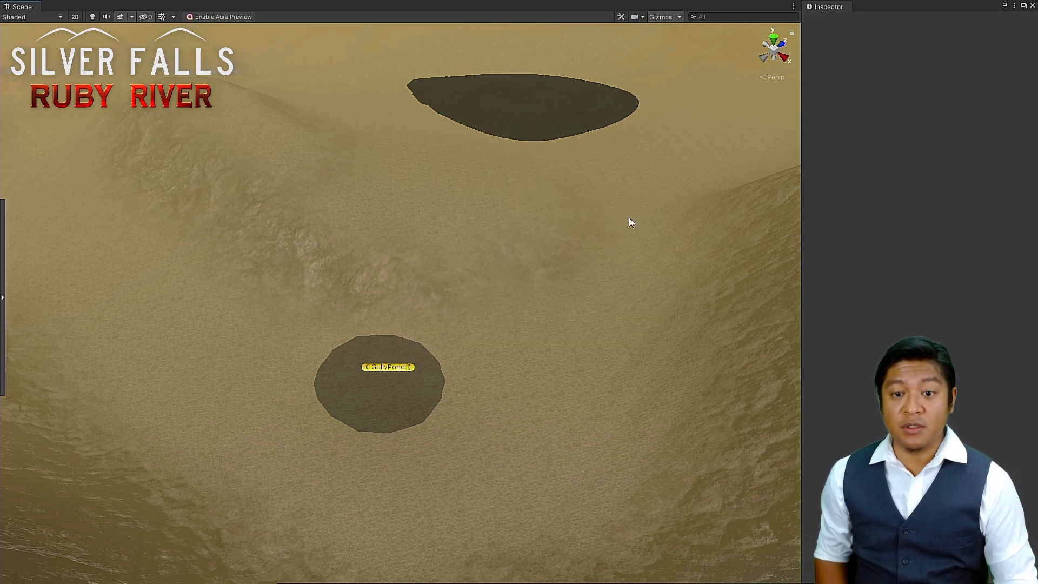
pyautogui.hotkey('ctrl', 'z')
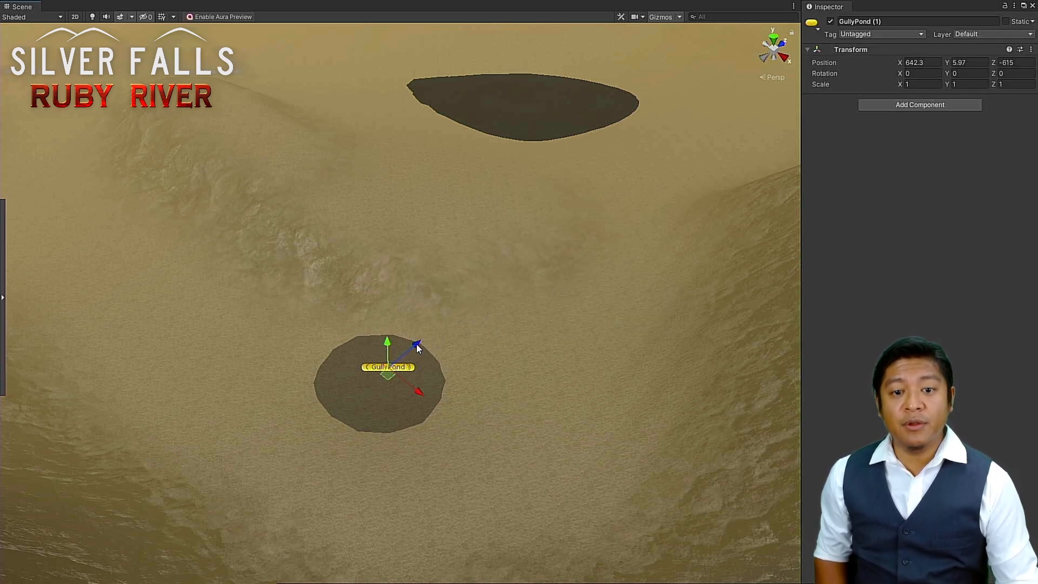
pyautogui.moveTo(412, 342); pyautogui.dragTo(517, 136)
pyautogui.press('f')
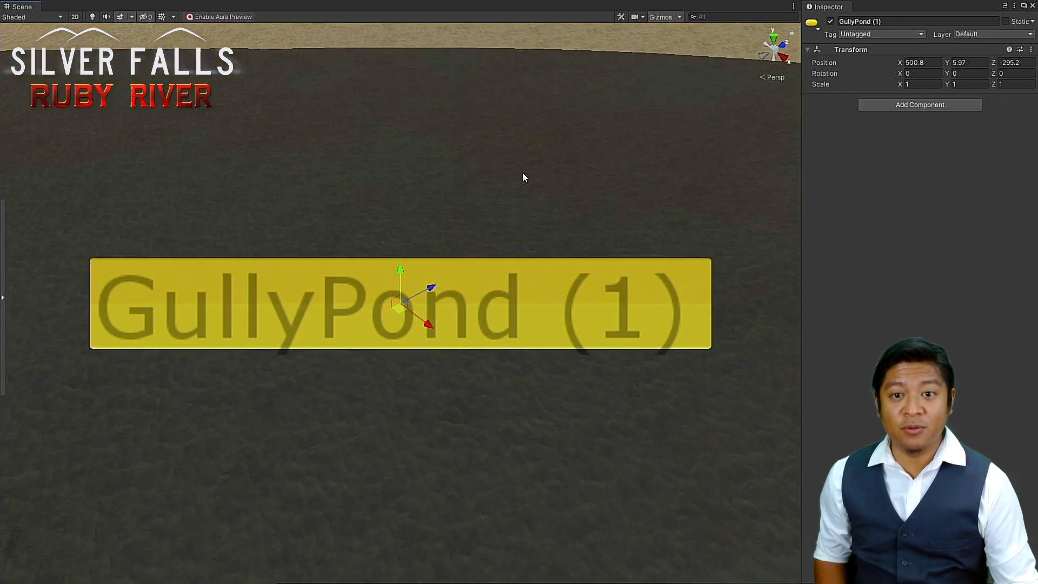
pyautogui.scroll(-4, 509, 204)
pyautogui.scroll(-3, 463, 308)
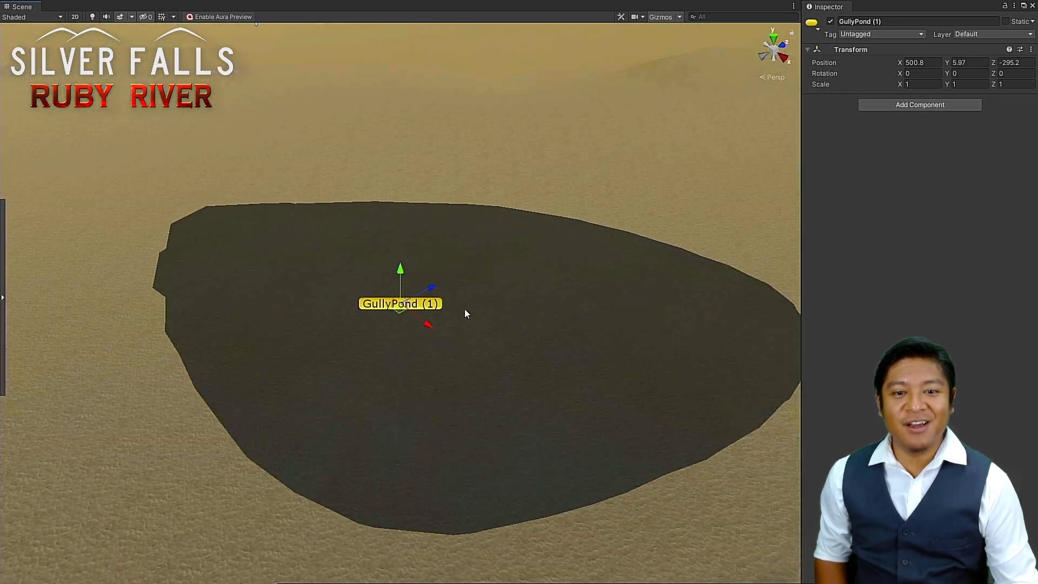
pyautogui.scroll(-3, 452, 303)
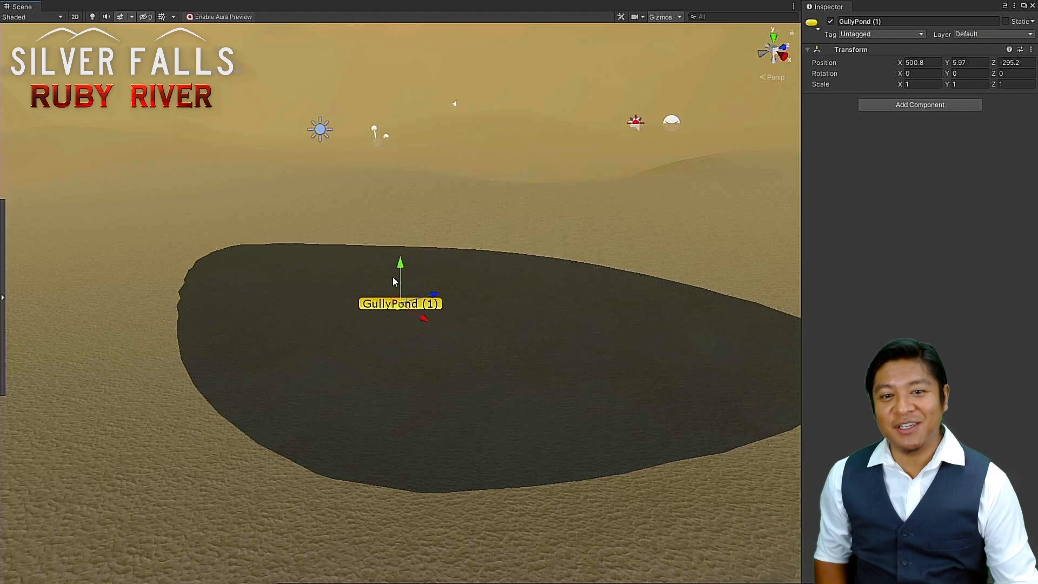
pyautogui.moveTo(400, 267); pyautogui.dragTo(398, 227)
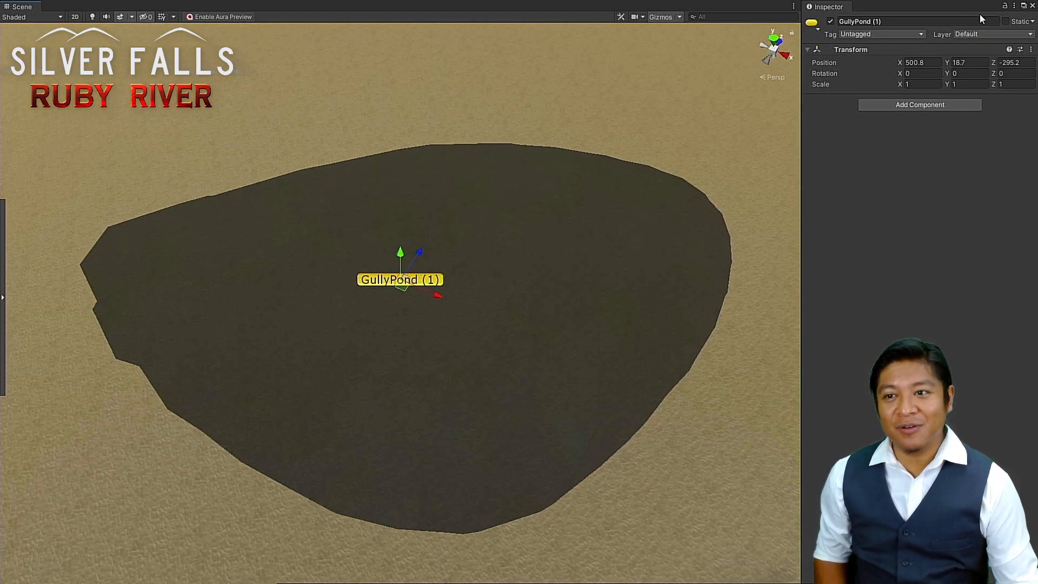
# Step: Rename the duplicated marker over the larger pond as Willow Lake
pyautogui.click(961, 22)
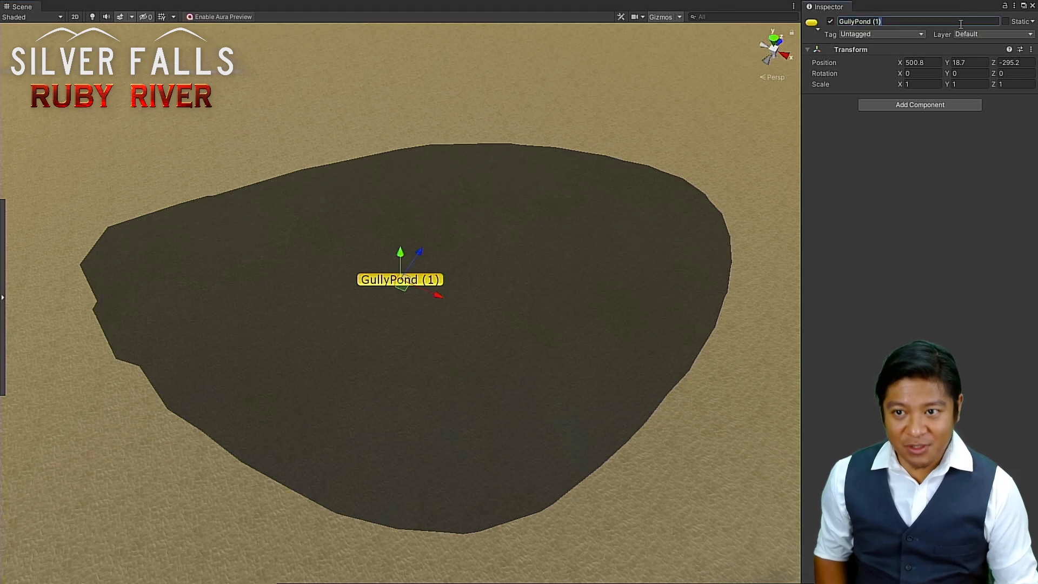
pyautogui.hotkey('ctrl', 'a')
pyautogui.write('Inn')
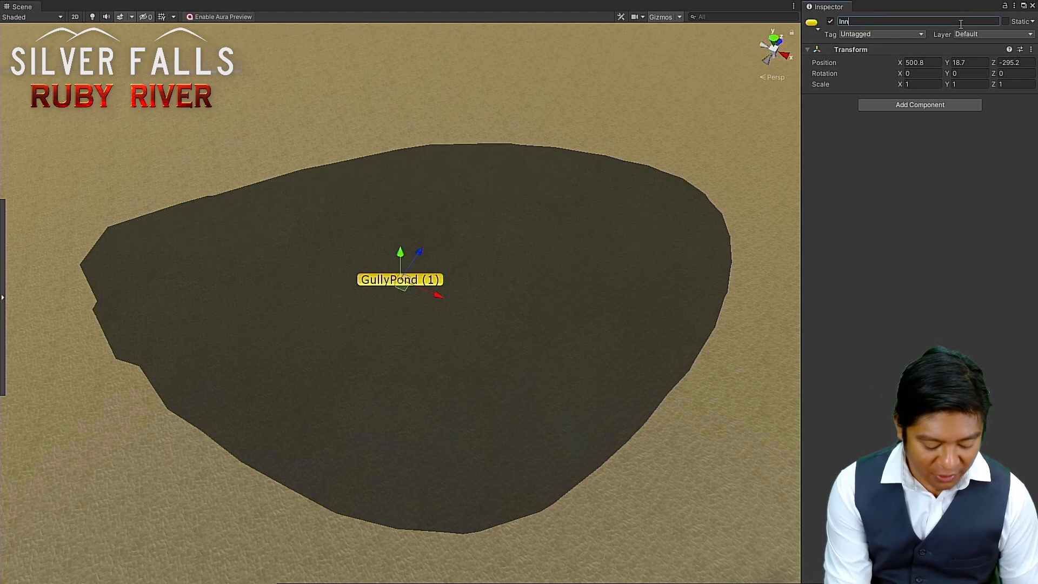
pyautogui.press('BackSpace')
pyautogui.press('BackSpace')
pyautogui.press('BackSpace')
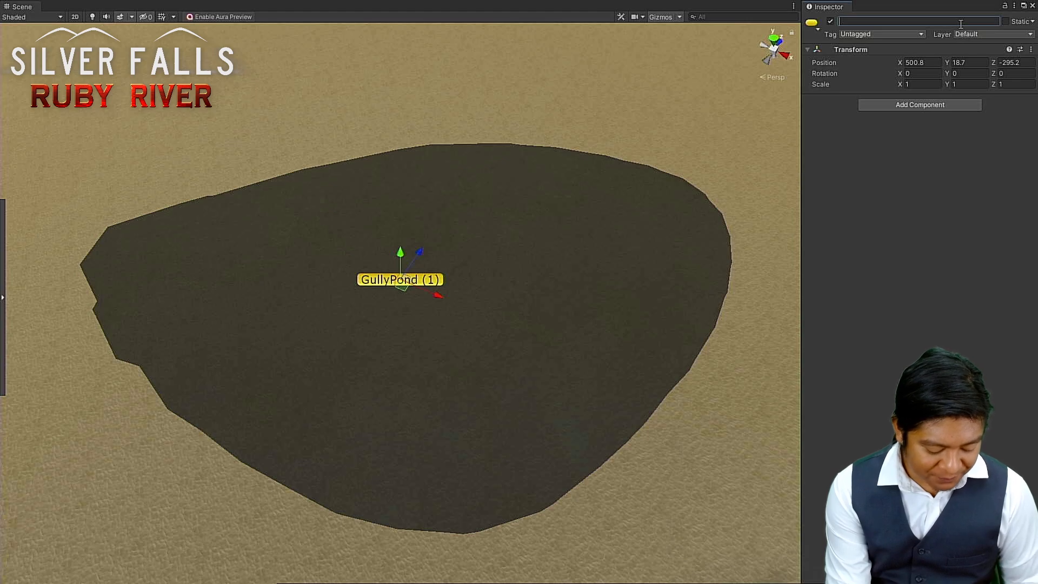
pyautogui.write('Wi')
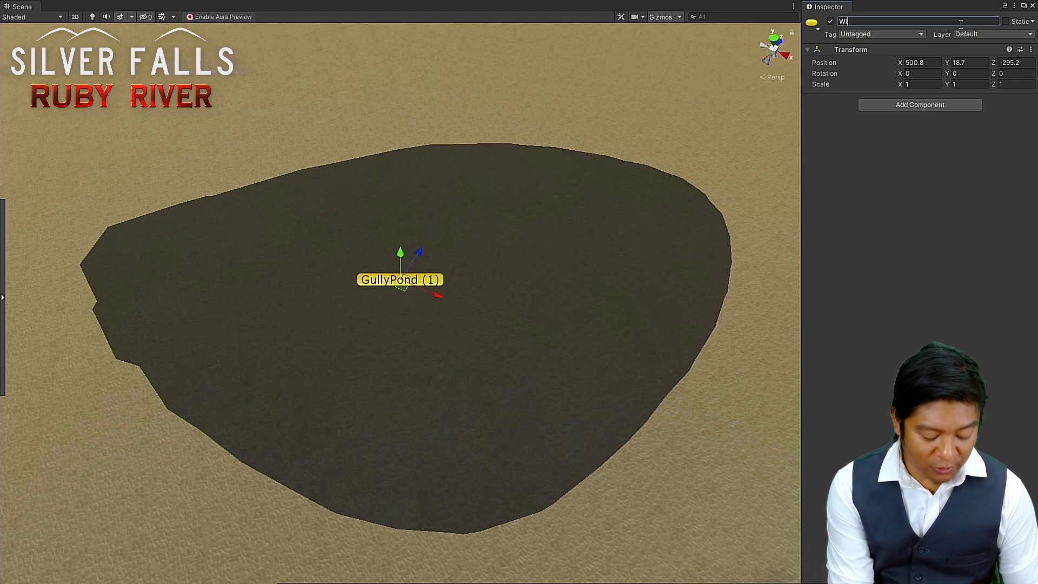
pyautogui.write('llow Lake')
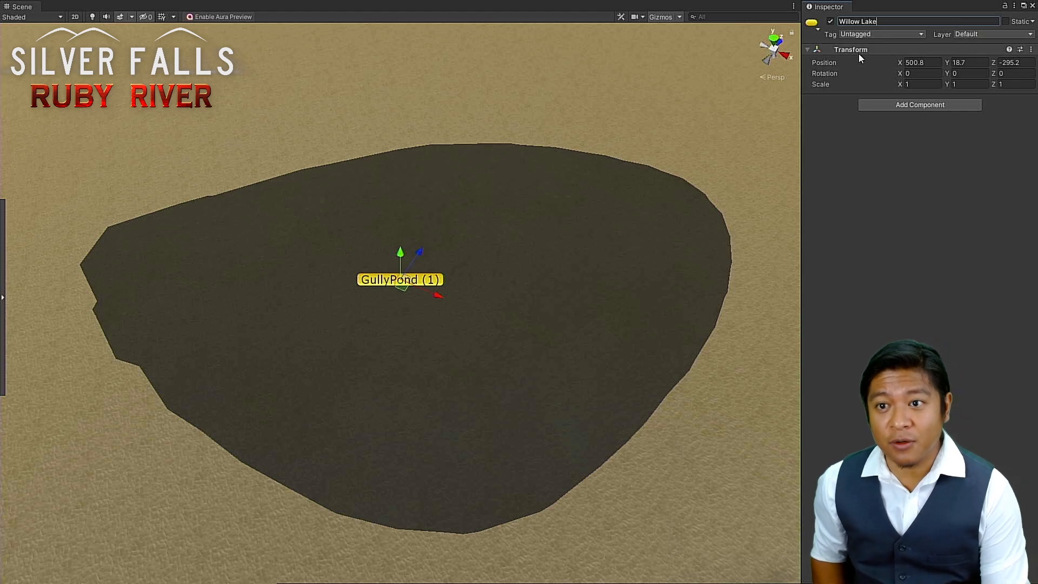
pyautogui.press('Return')
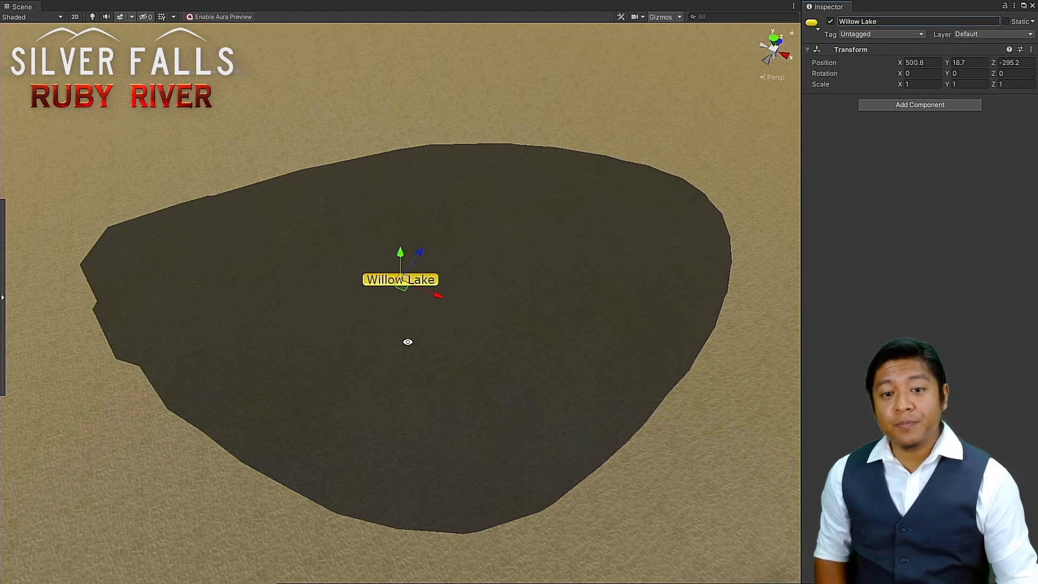
pyautogui.keyDown('alt'); pyautogui.moveTo(437, 320); pyautogui.dragTo(520, 282); pyautogui.keyUp('alt')
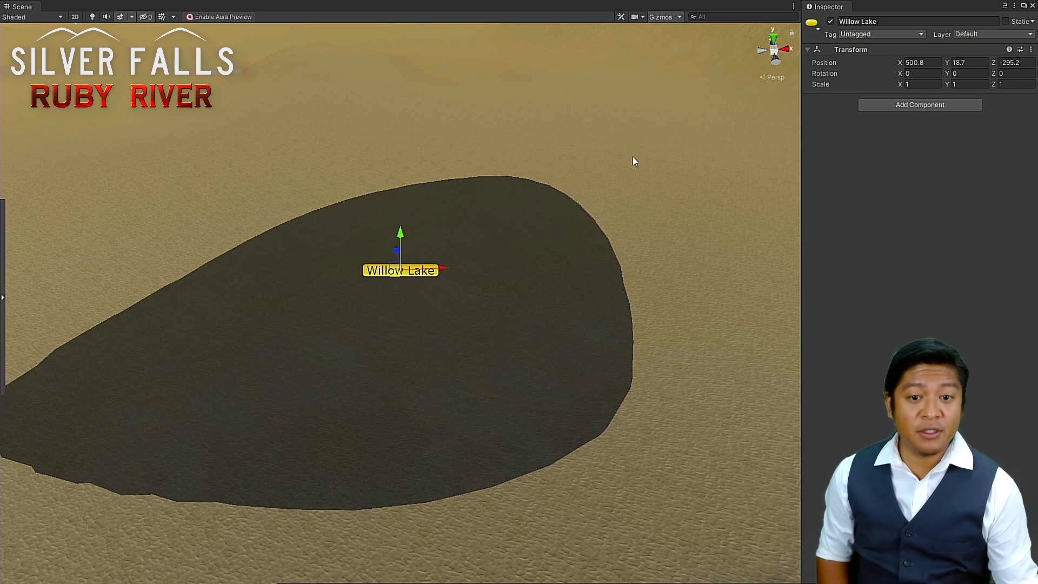
# Step: Duplicate the Willow Lake marker and move the copy along the X axis to about X 138, Y 18.7, Z -295.2
pyautogui.keyDown('alt'); pyautogui.moveTo(490, 454); pyautogui.dragTo(381, 396); pyautogui.keyUp('alt')
pyautogui.scroll(-5, 340, 370)
pyautogui.scroll(-6, 381, 395)
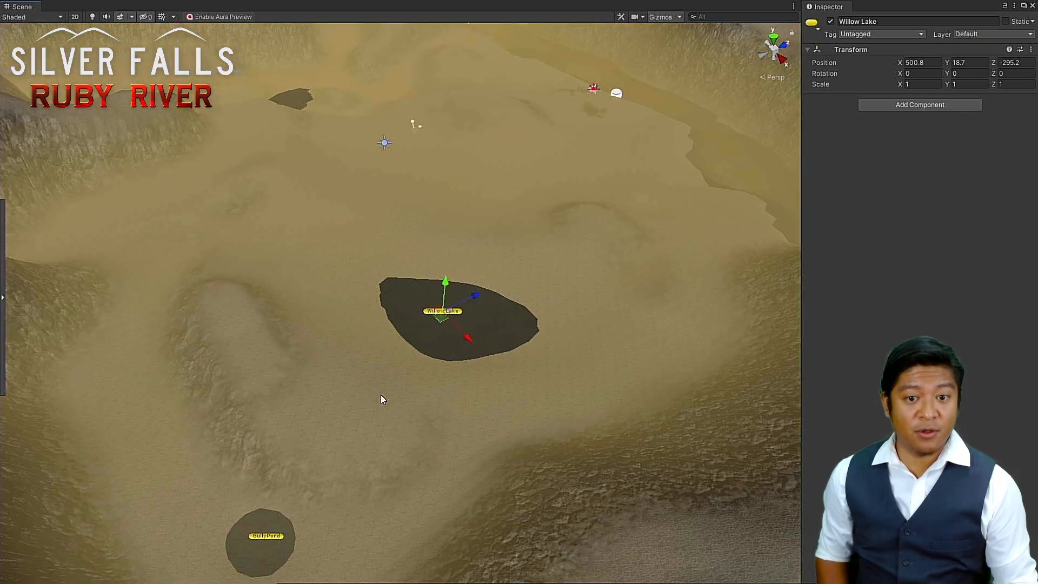
pyautogui.keyDown('alt'); pyautogui.moveTo(335, 298); pyautogui.dragTo(473, 322); pyautogui.keyUp('alt')
pyautogui.moveTo(397, 316); pyautogui.dragTo(534, 416, button='middle')
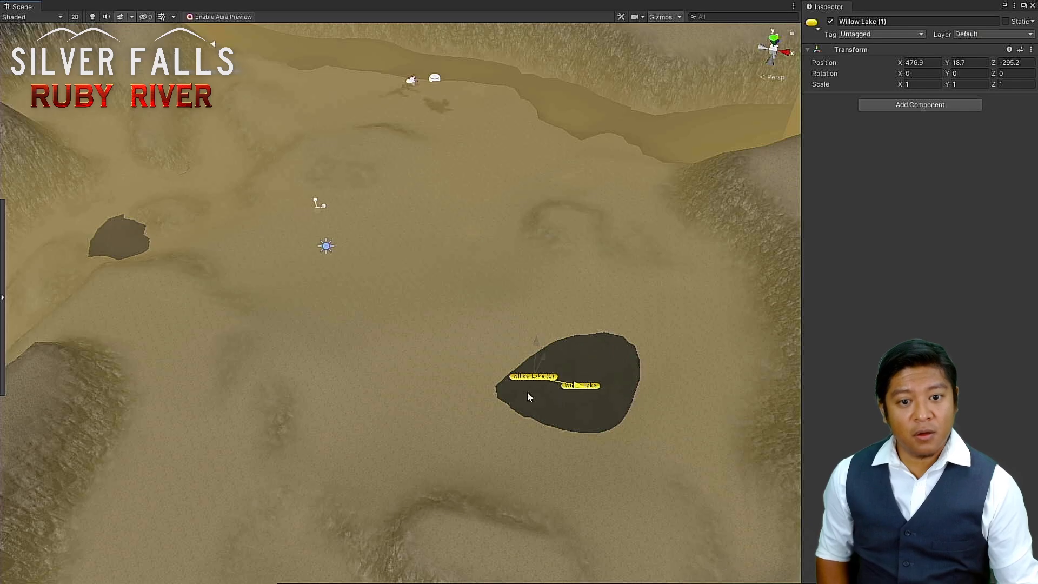
pyautogui.moveTo(573, 385); pyautogui.dragTo(385, 268)
pyautogui.scroll(3, 393, 340)
pyautogui.press('f')
pyautogui.scroll(-10, 393, 342)
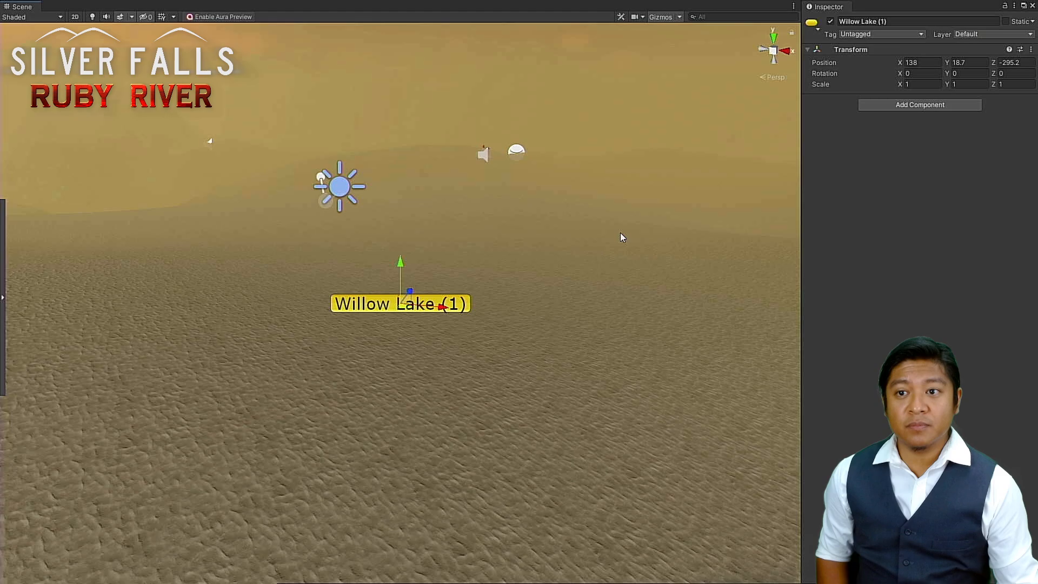
# Step: Rename the duplicated marker on the open ground as Inner Forest
pyautogui.click(903, 21)
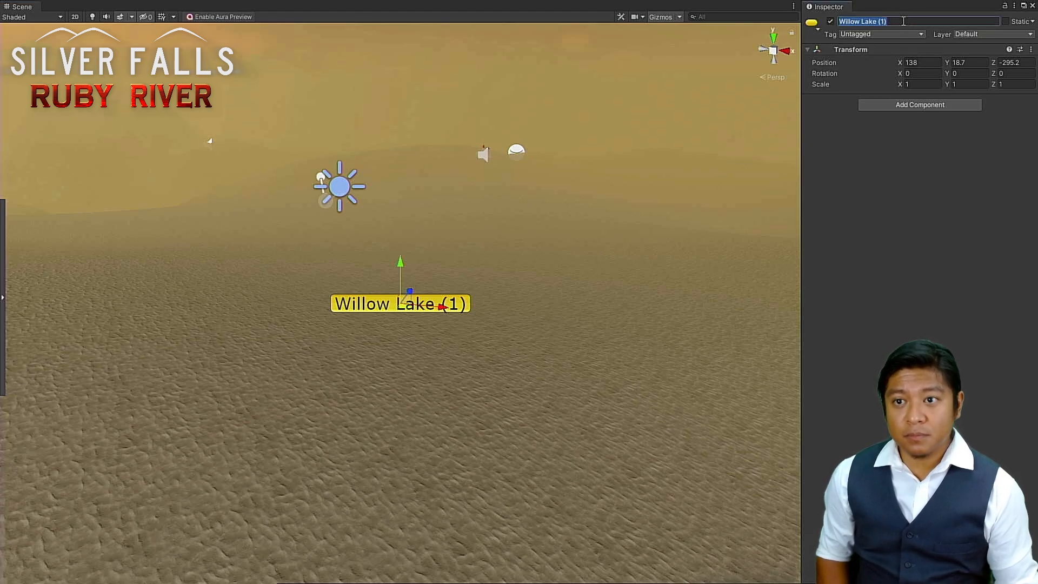
pyautogui.write('Inner For')
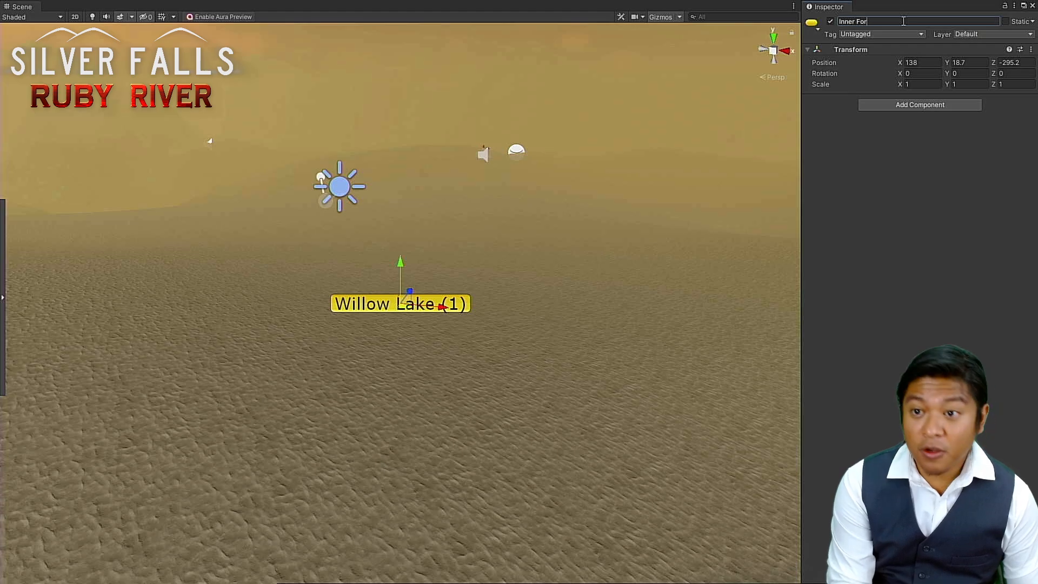
pyautogui.write('est')
pyautogui.press('Return')
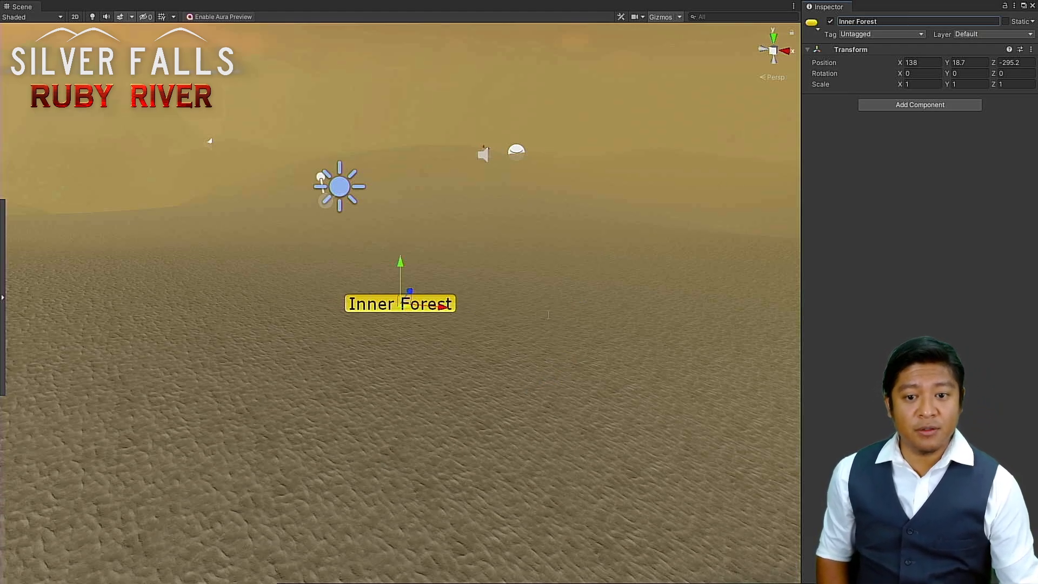
# Step: Disable the Fog Volume object to see the terrain around the Inner Forest marker without haze
pyautogui.keyDown('alt'); pyautogui.moveTo(548, 314); pyautogui.dragTo(374, 386); pyautogui.keyUp('alt')
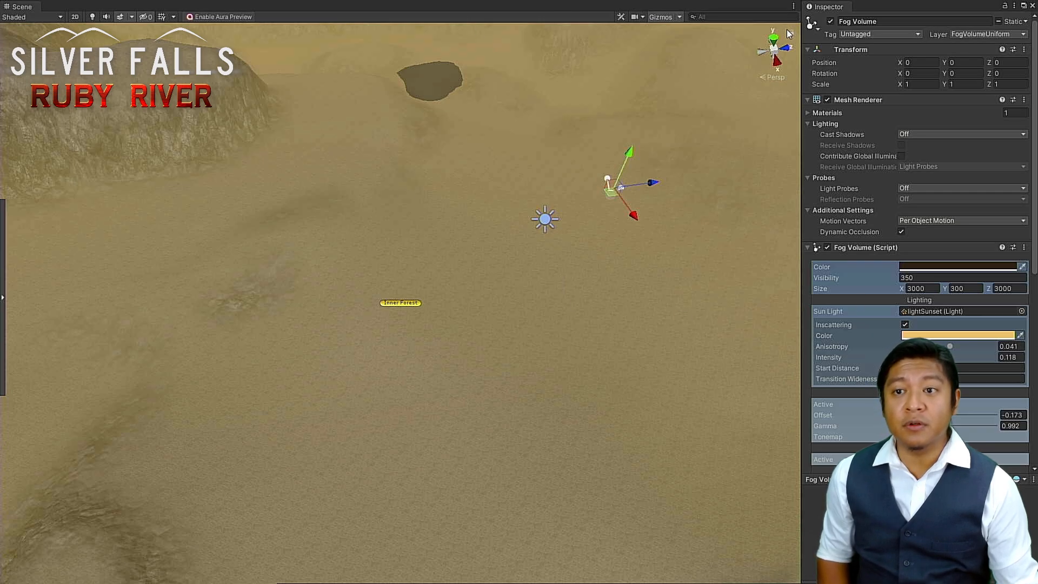
pyautogui.click(831, 21)
pyautogui.moveTo(396, 563); pyautogui.dragTo(382, 375, button='right')
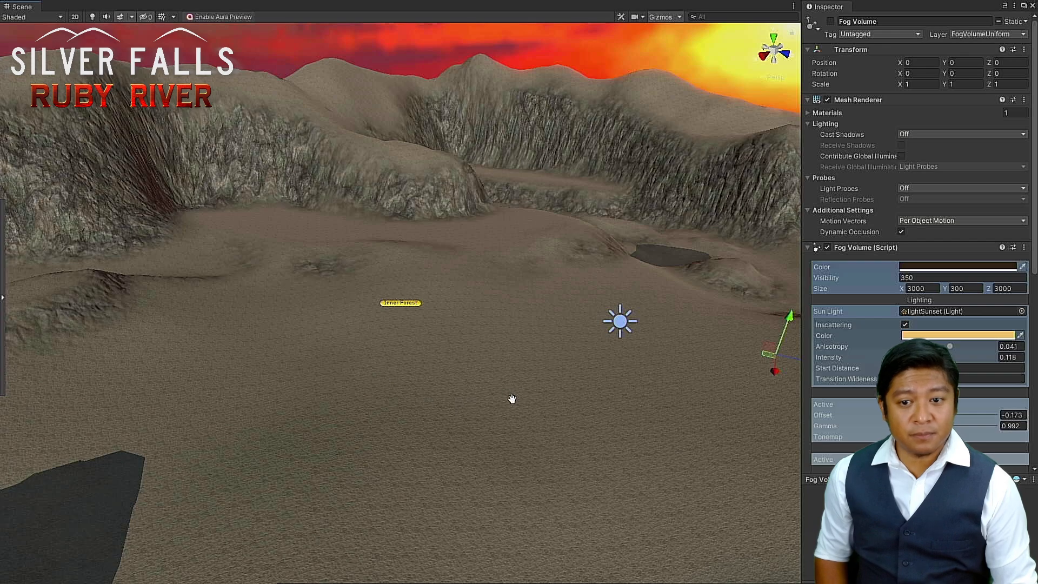
# Step: Examine the cluster of sample trees and the painted ground beneath them from several angles, focusing on the Conifer tree
pyautogui.moveTo(512, 399); pyautogui.dragTo(951, 226, button='middle')
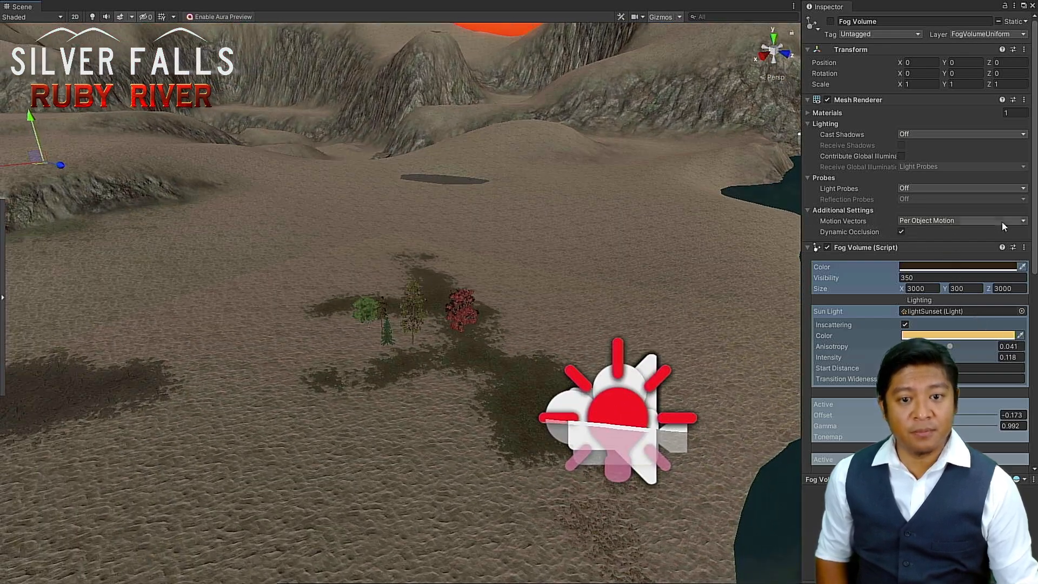
pyautogui.press('f')
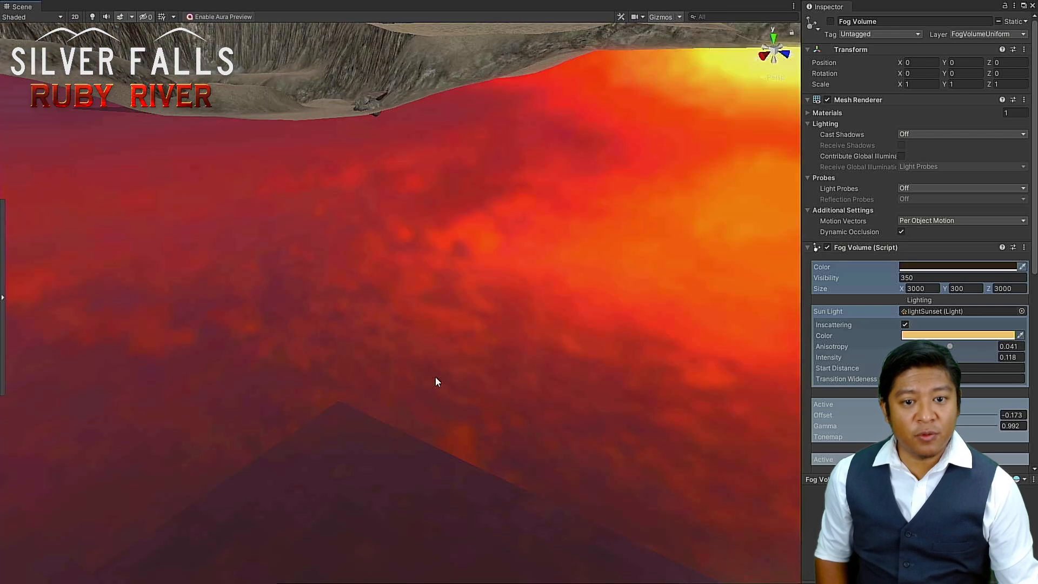
pyautogui.scroll(-4, 436, 377)
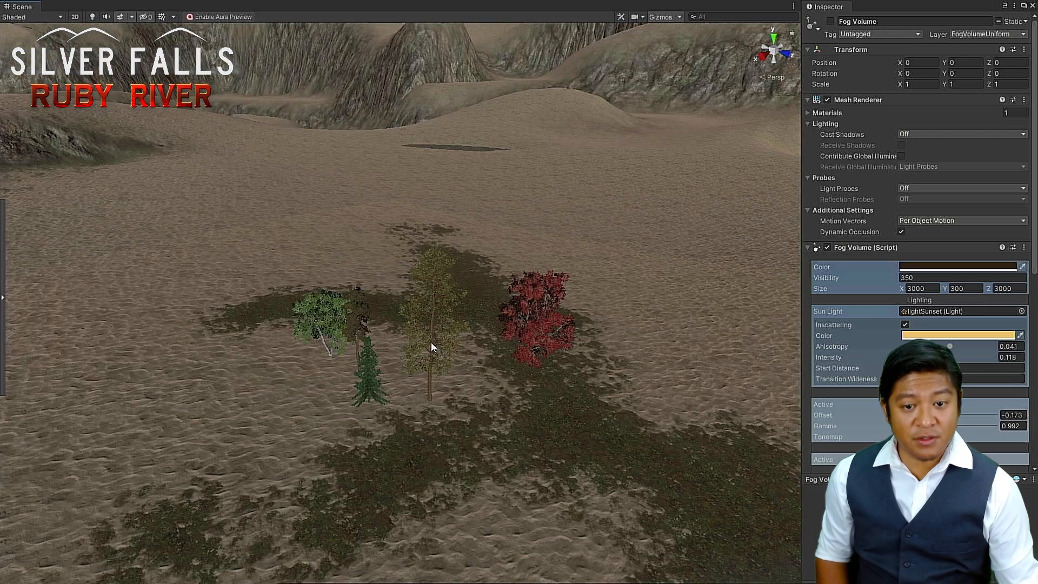
pyautogui.click(432, 343)
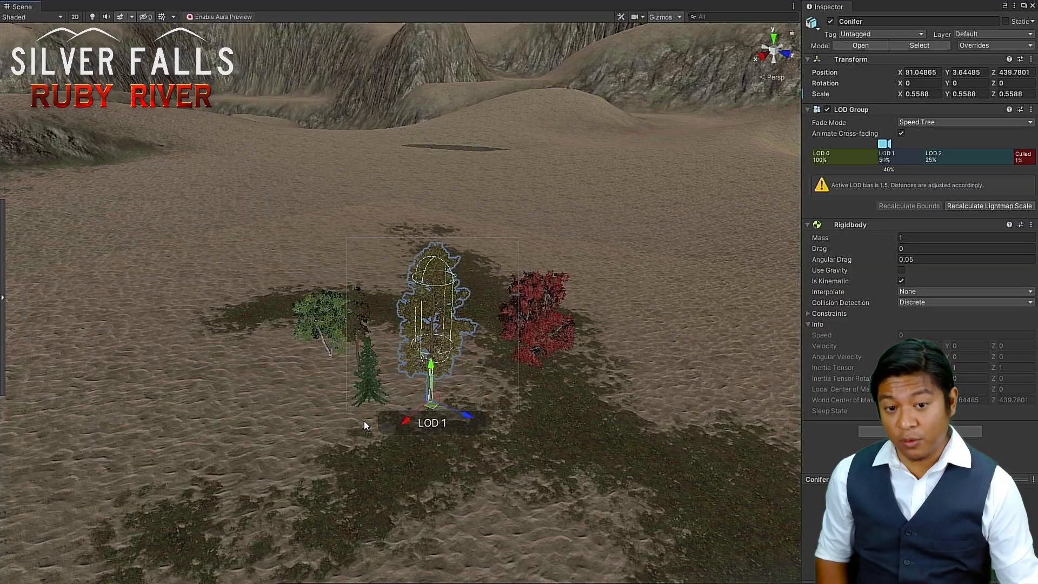
pyautogui.press('f')
pyautogui.keyDown('alt'); pyautogui.moveTo(329, 426); pyautogui.dragTo(492, 403); pyautogui.keyUp('alt')
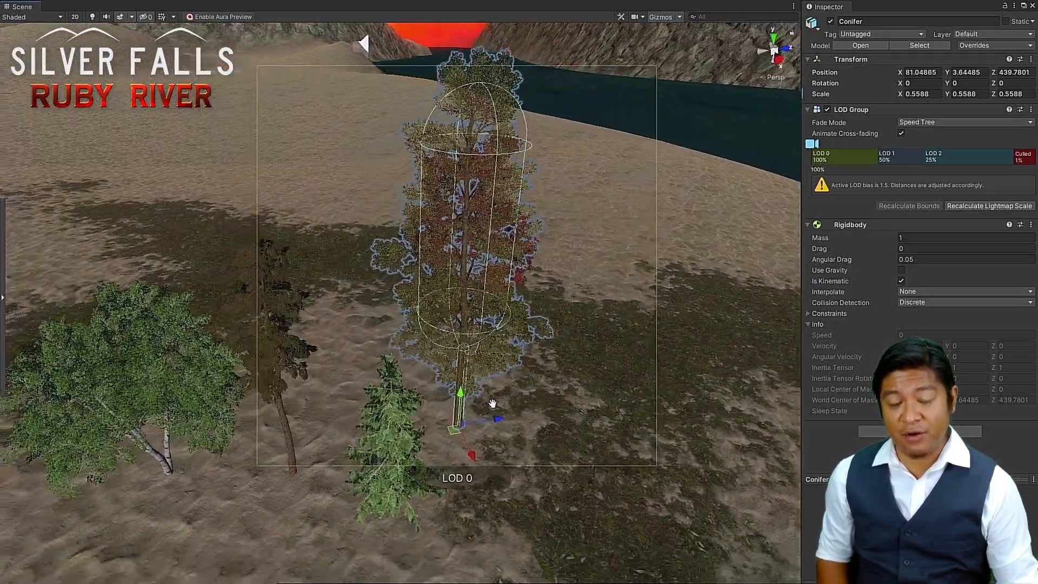
pyautogui.moveTo(493, 403); pyautogui.dragTo(504, 384, button='middle')
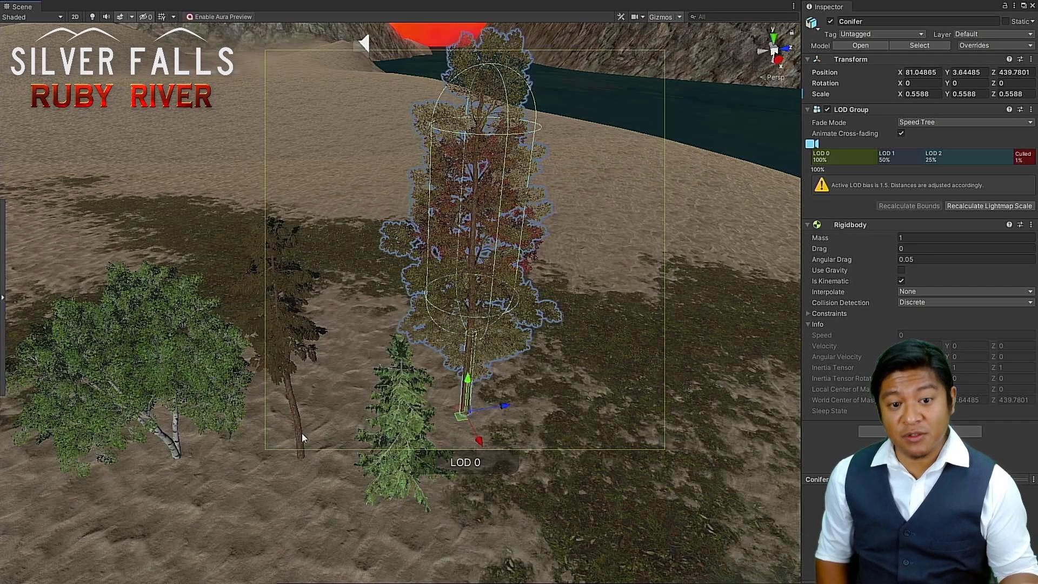
pyautogui.keyDown('alt'); pyautogui.moveTo(299, 433); pyautogui.dragTo(333, 396); pyautogui.keyUp('alt')
pyautogui.scroll(3, 328, 407)
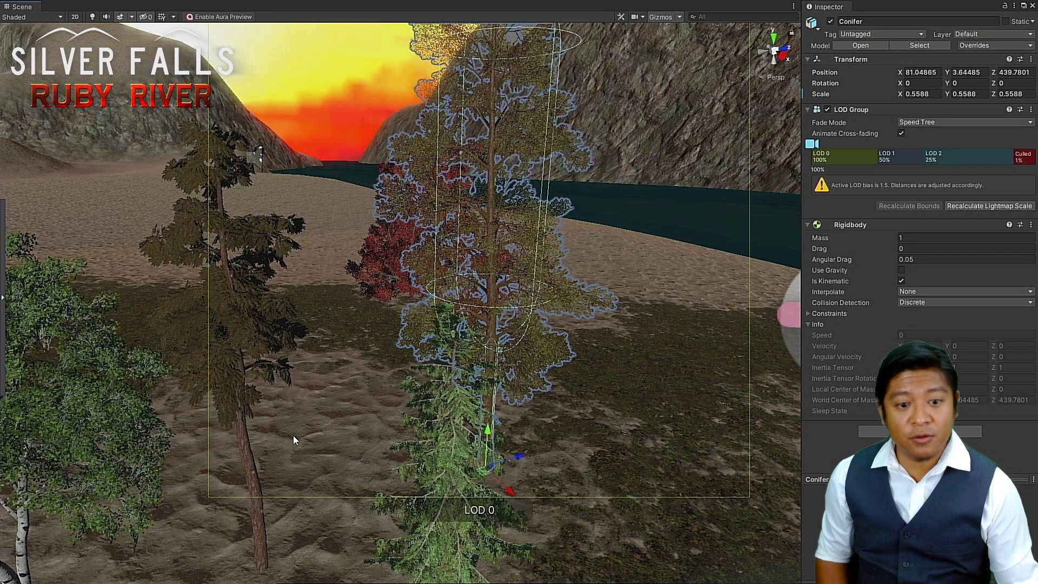
pyautogui.keyDown('alt'); pyautogui.moveTo(250, 465); pyautogui.dragTo(178, 448); pyautogui.keyUp('alt')
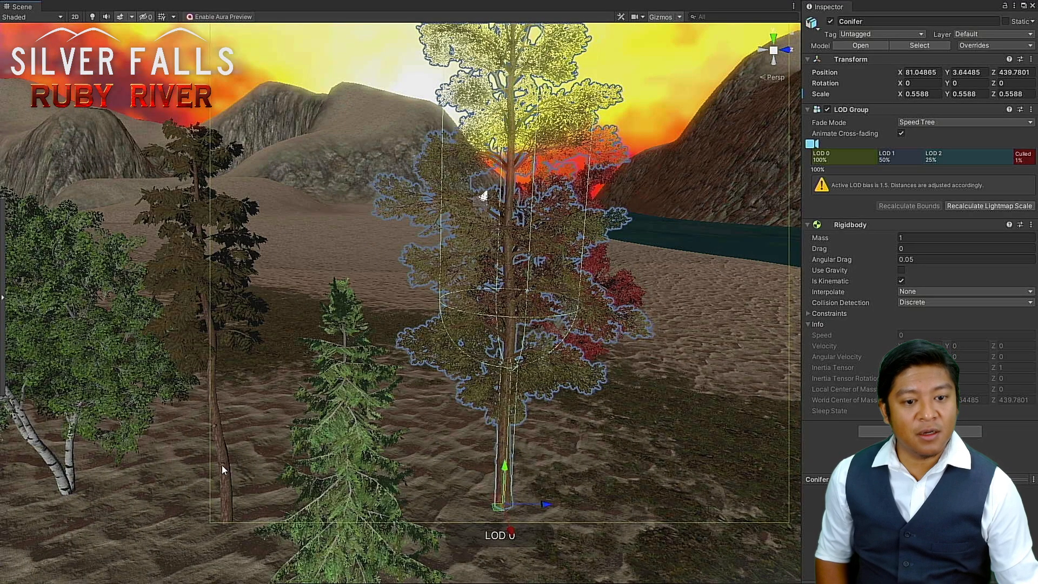
pyautogui.keyDown('alt'); pyautogui.moveTo(222, 458); pyautogui.dragTo(190, 525); pyautogui.keyUp('alt')
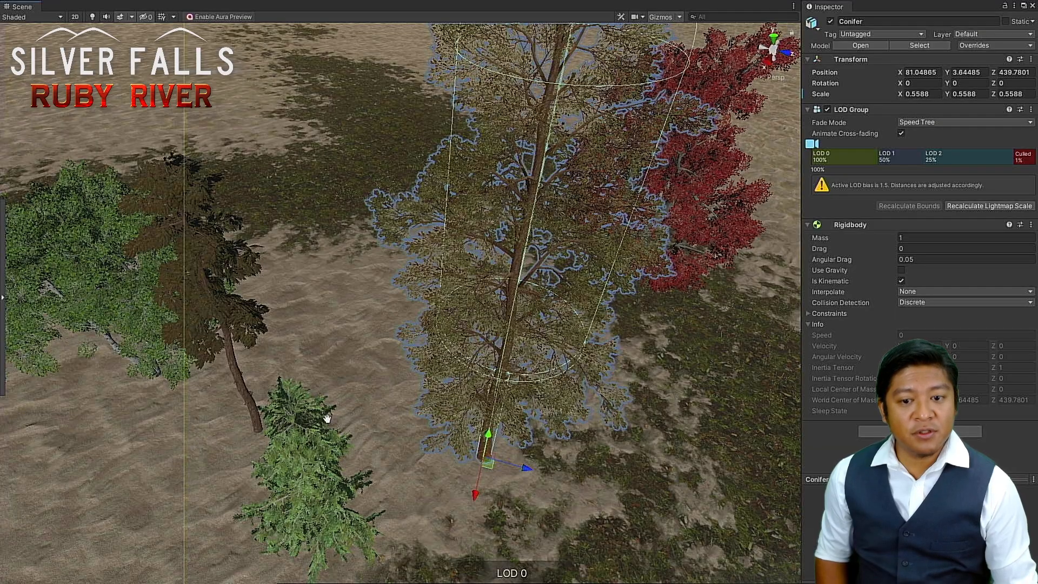
pyautogui.scroll(-10, 327, 418)
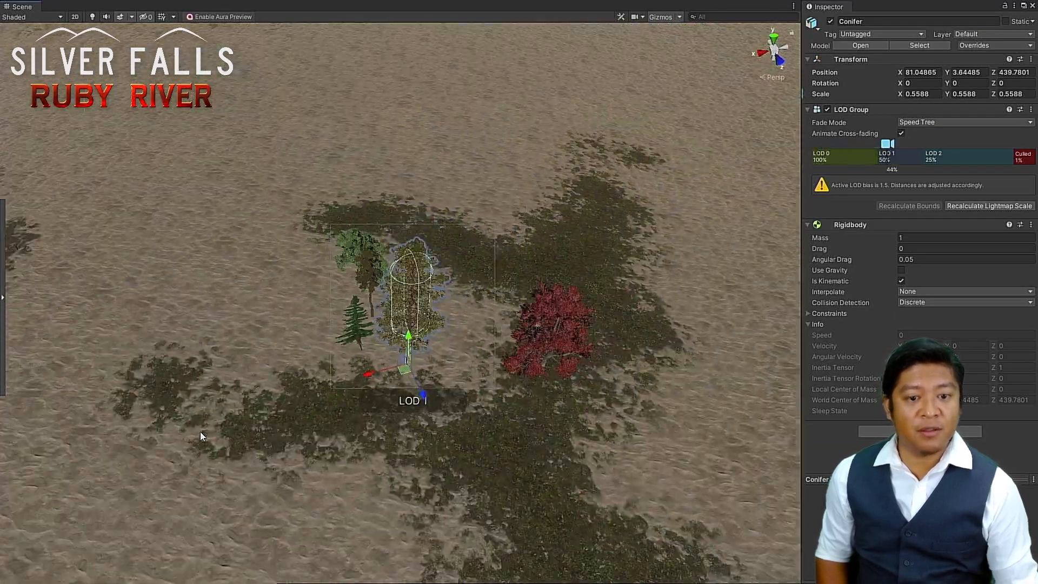
# Step: Focus on the Inner Forest marker and examine the terrain surrounding it
pyautogui.moveTo(231, 333); pyautogui.dragTo(2, 78, button='middle')
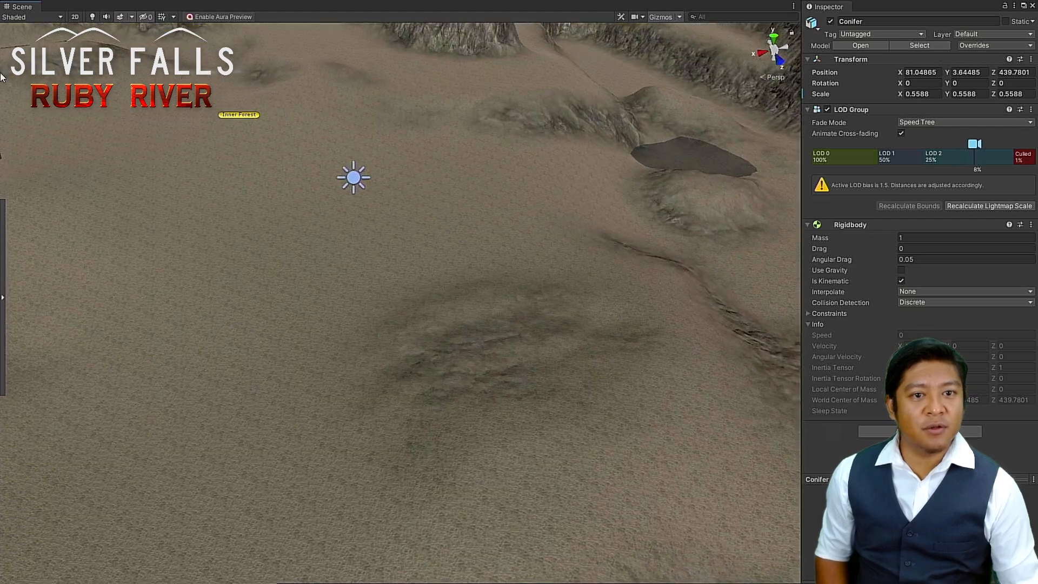
pyautogui.click(257, 114)
pyautogui.press('f')
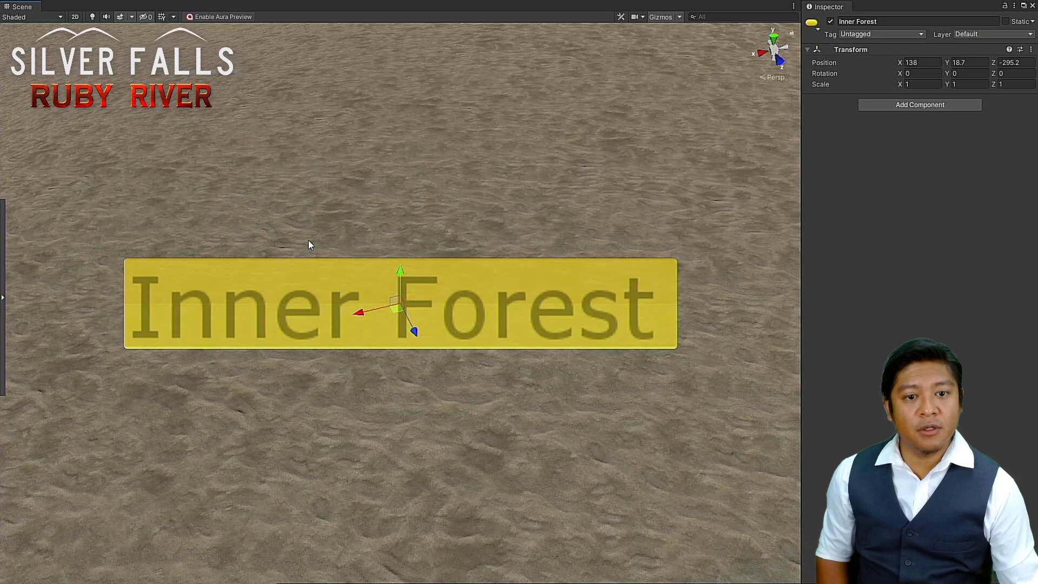
pyautogui.scroll(-10, 308, 240)
pyautogui.keyDown('alt'); pyautogui.moveTo(242, 339); pyautogui.dragTo(719, 336); pyautogui.keyUp('alt')
pyautogui.scroll(-10, 719, 336)
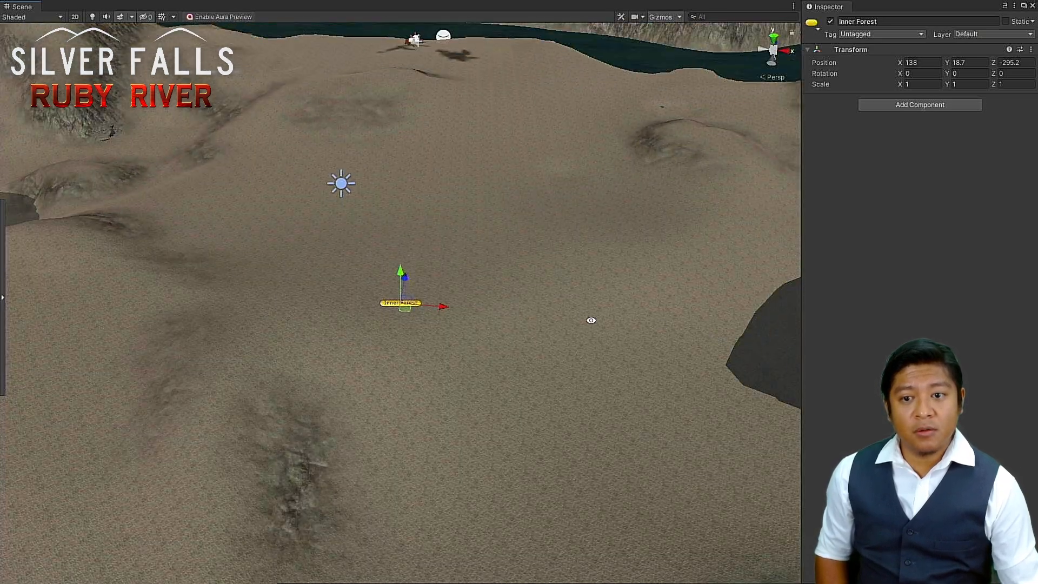
# Step: Select the terrain around the Inner Forest marker and activate its Paint Texture tool
pyautogui.keyDown('alt'); pyautogui.moveTo(591, 320); pyautogui.dragTo(509, 366); pyautogui.keyUp('alt')
pyautogui.scroll(3, 508, 368)
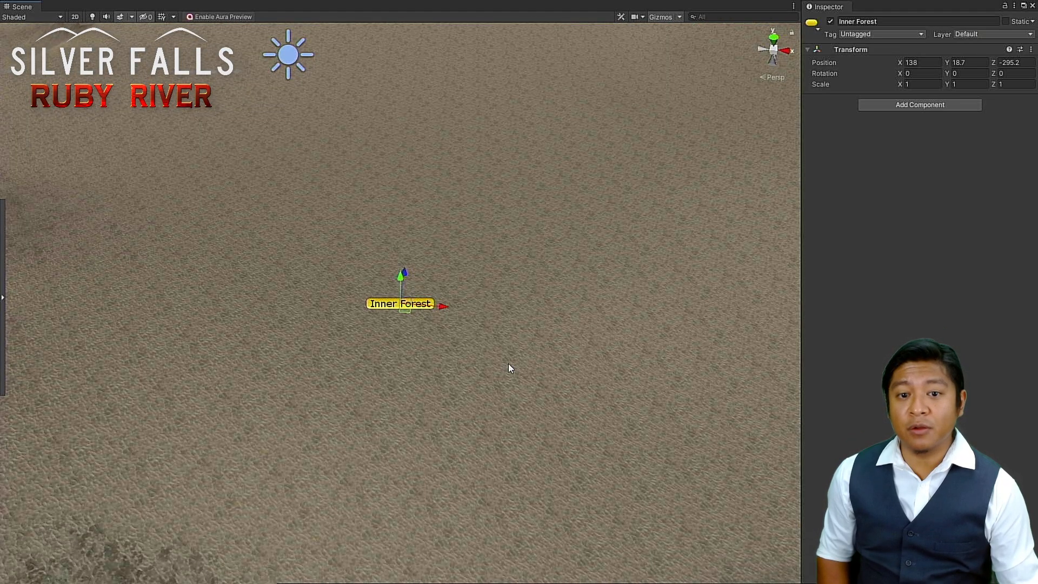
pyautogui.click(508, 367)
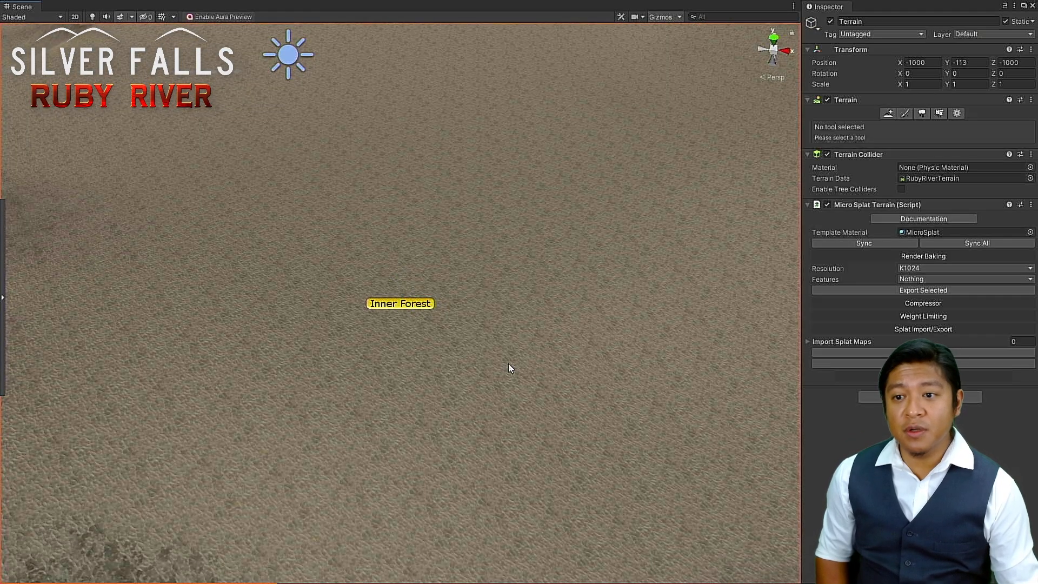
pyautogui.click(904, 113)
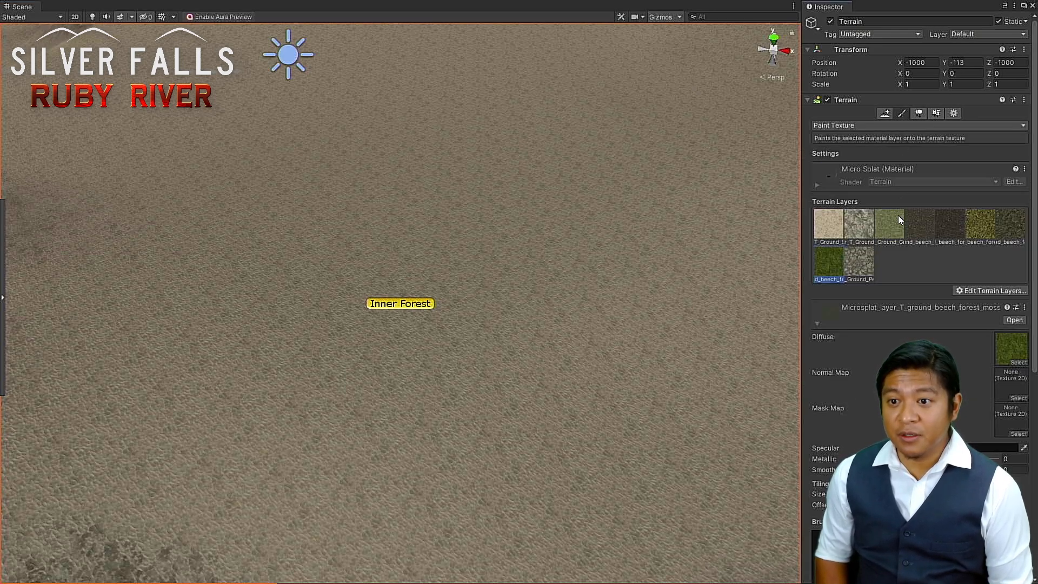
# Step: Paint a test patch with the T_Ground_Grass_01 layer just below the Inner Forest marker, examine it, and undo the painting
pyautogui.click(882, 227)
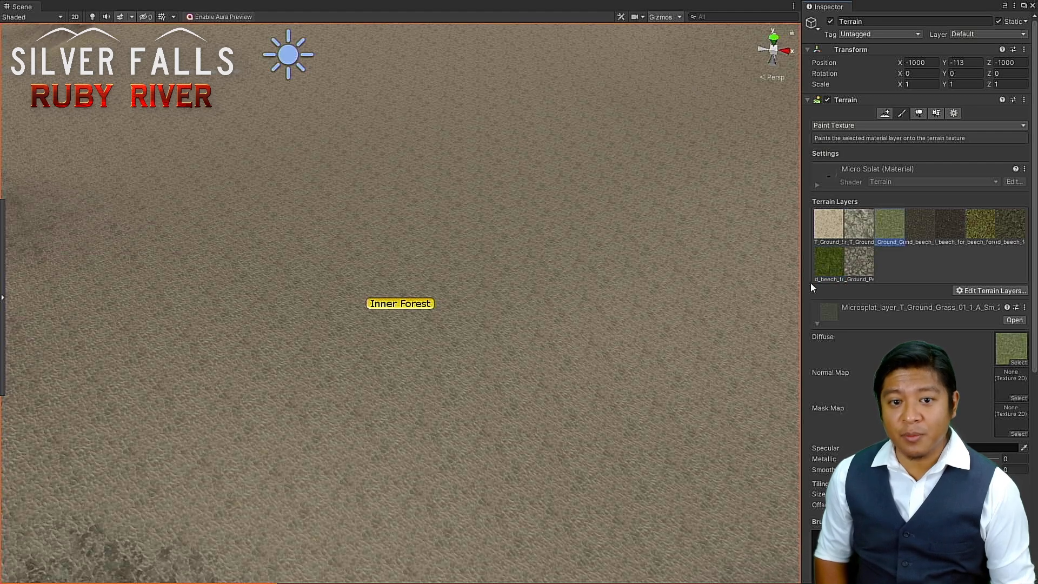
pyautogui.scroll(5, 583, 357)
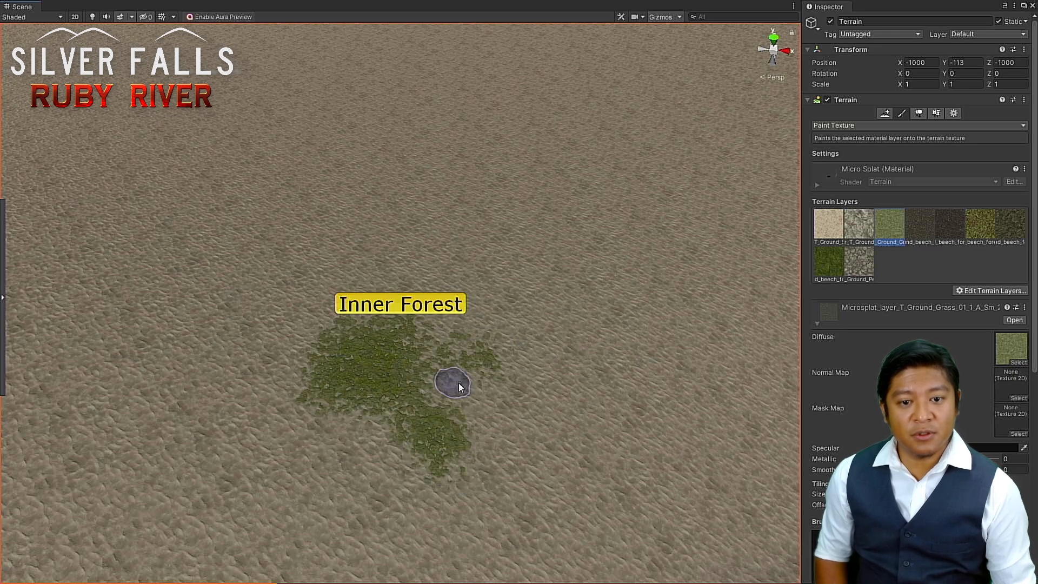
pyautogui.scroll(10, 479, 390)
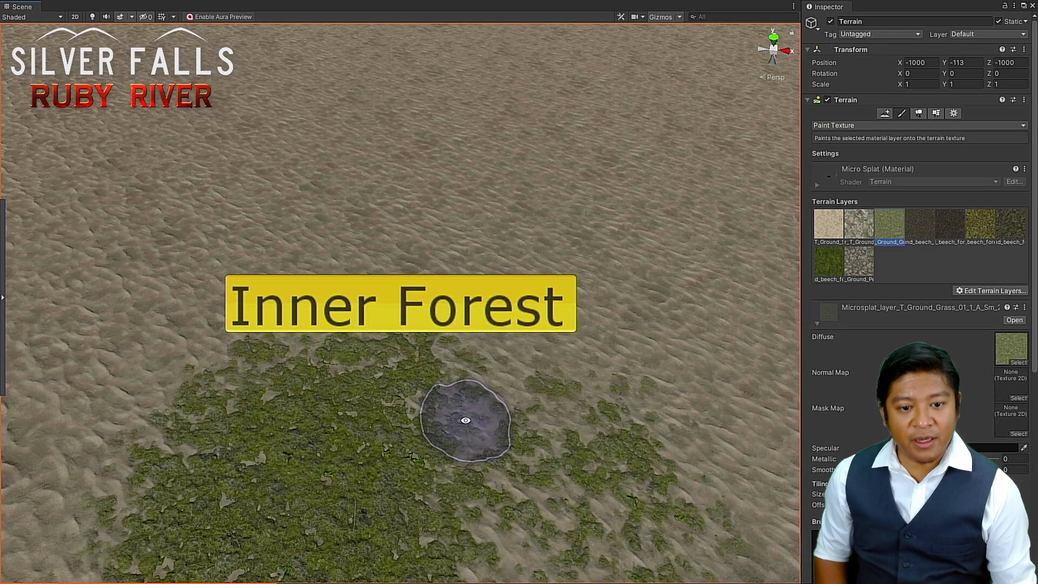
pyautogui.moveTo(470, 419)
pyautogui.keyDown('alt'); pyautogui.mouseDown()
pyautogui.moveTo(492, 318)
pyautogui.moveTo(482, 306)
pyautogui.moveTo(459, 422)
pyautogui.mouseUp(); pyautogui.keyUp('alt')
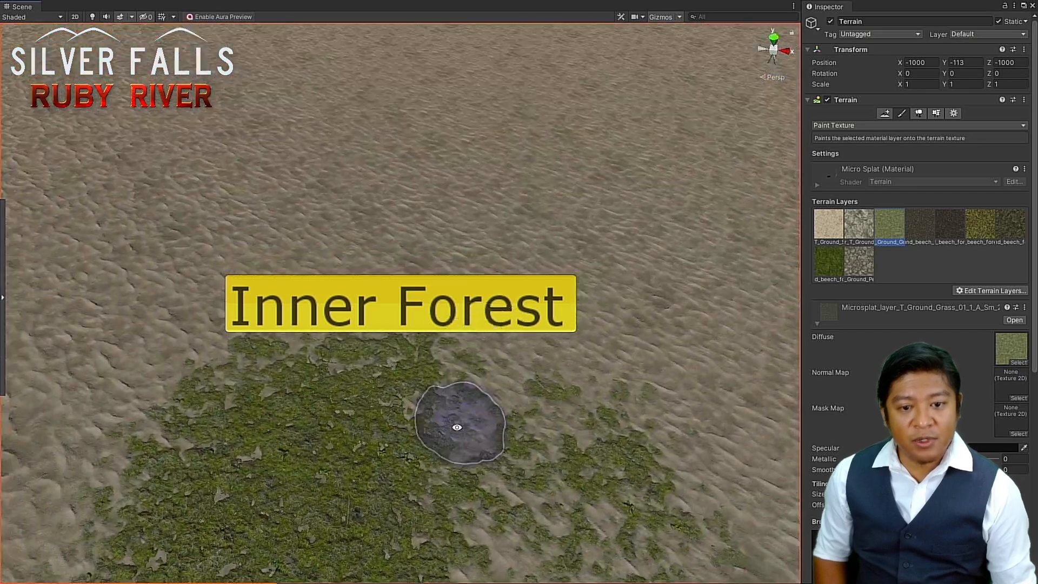
pyautogui.scroll(-4, 455, 429)
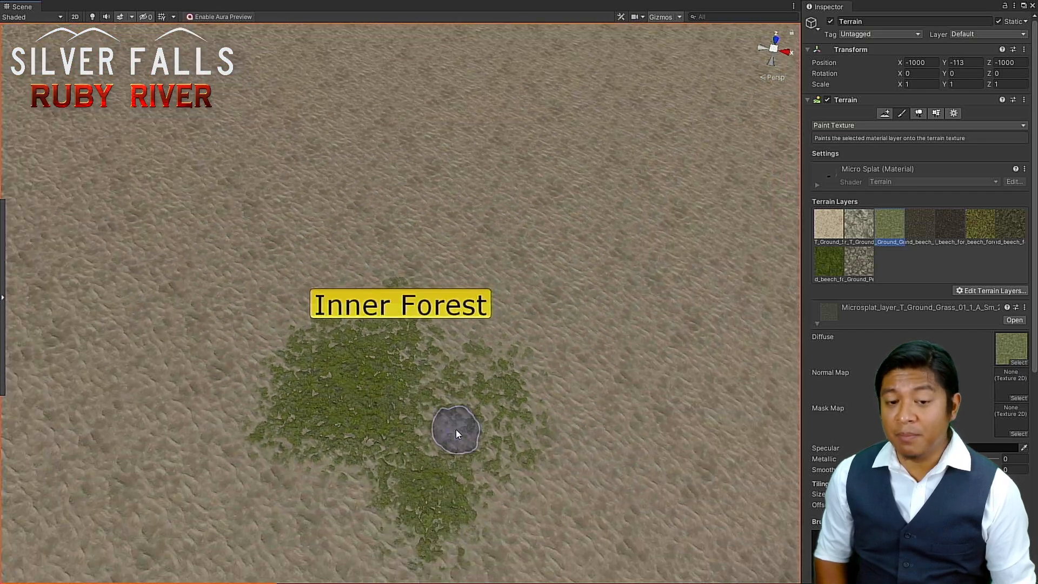
pyautogui.scroll(-2, 455, 429)
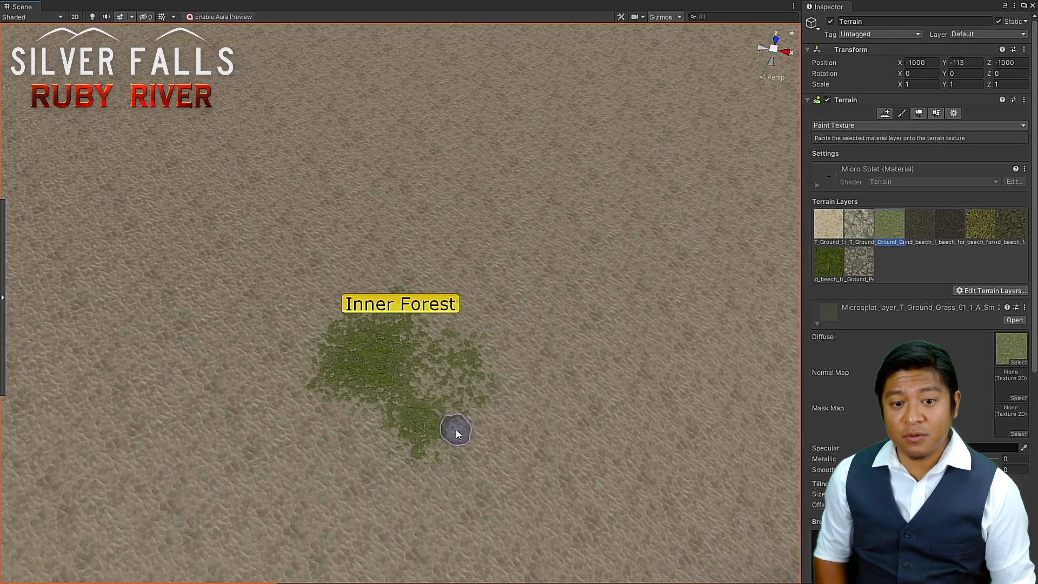
pyautogui.hotkey('ctrl', 'z')
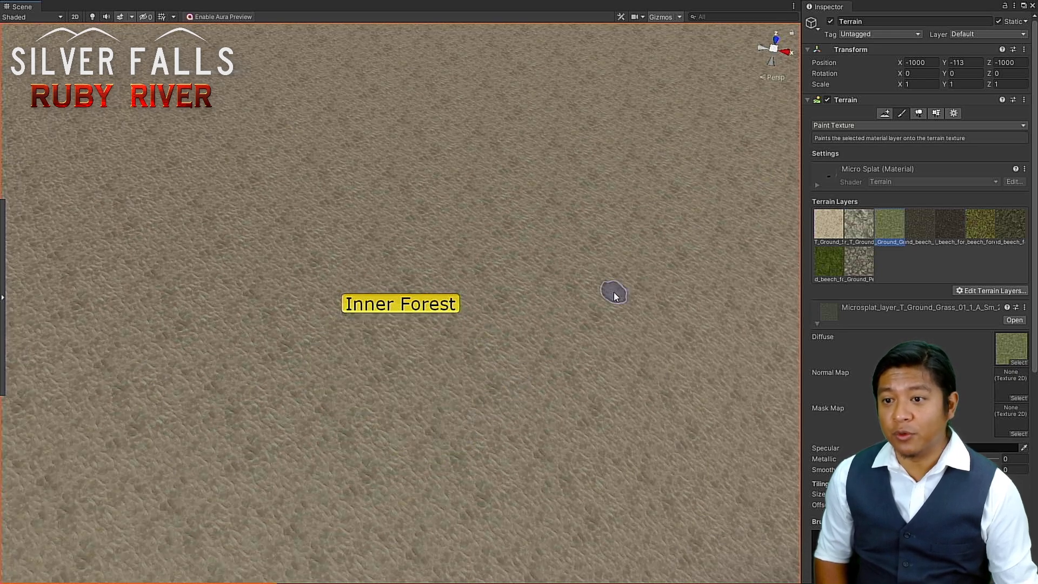
# Step: Choose the T_ground_beech_forest_roots layer, set the brush size to 75, and paint a patch of ground around the Inner Forest marker
pyautogui.click(915, 229)
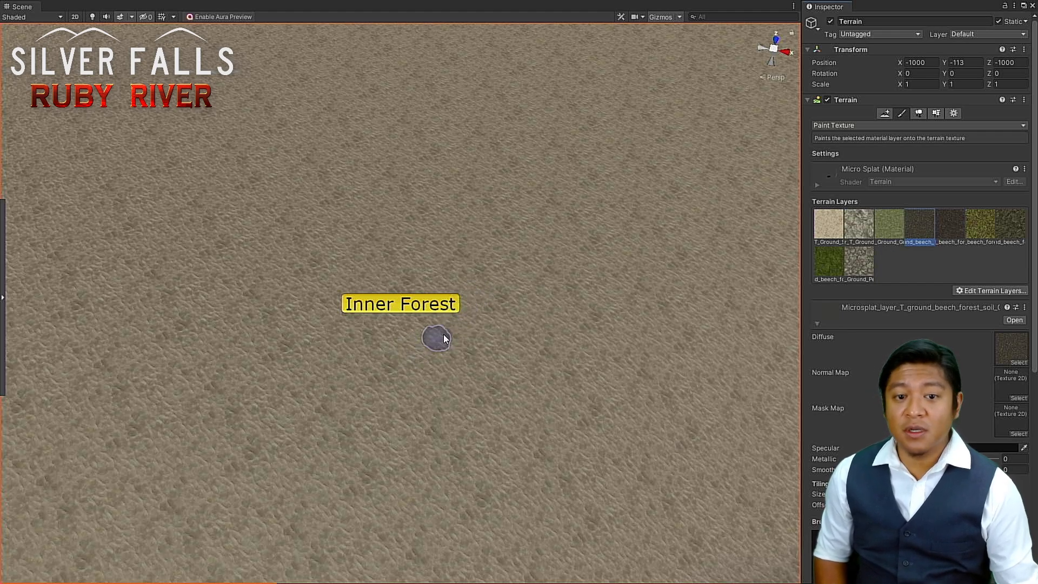
pyautogui.scroll(-3, 444, 336)
pyautogui.scroll(-3, 449, 330)
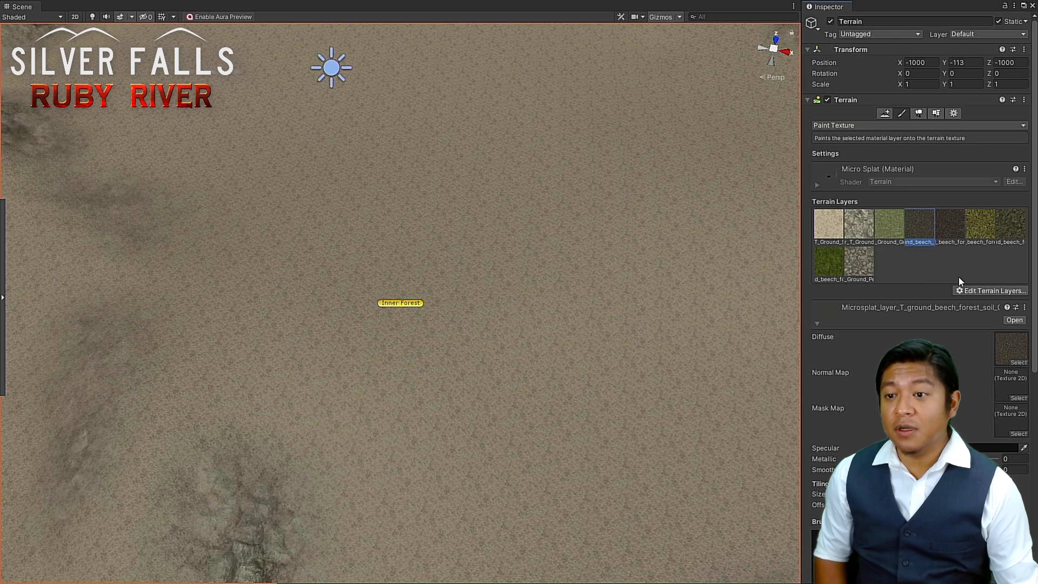
pyautogui.click(1006, 226)
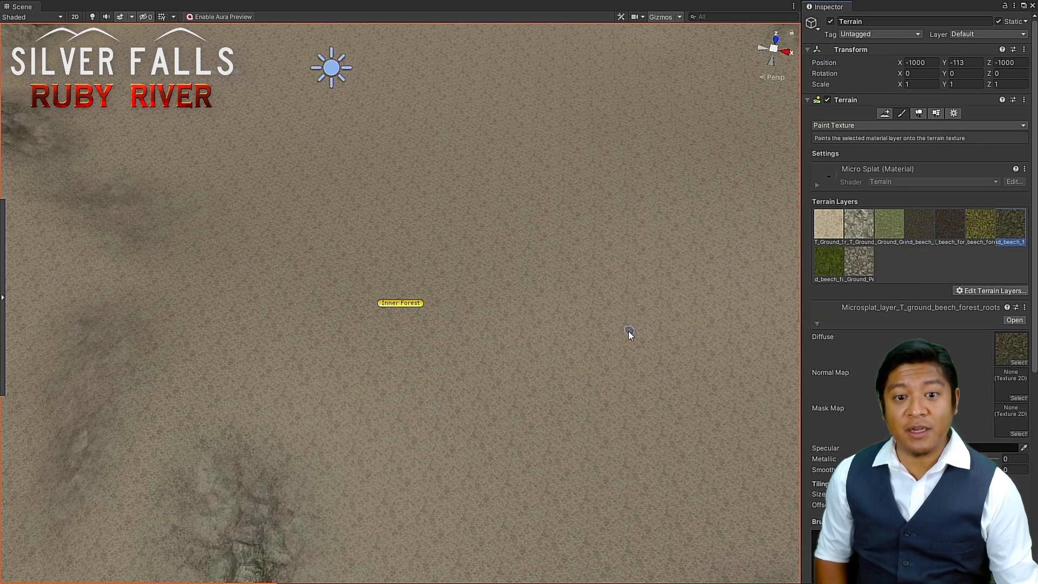
pyautogui.scroll(3, 417, 316)
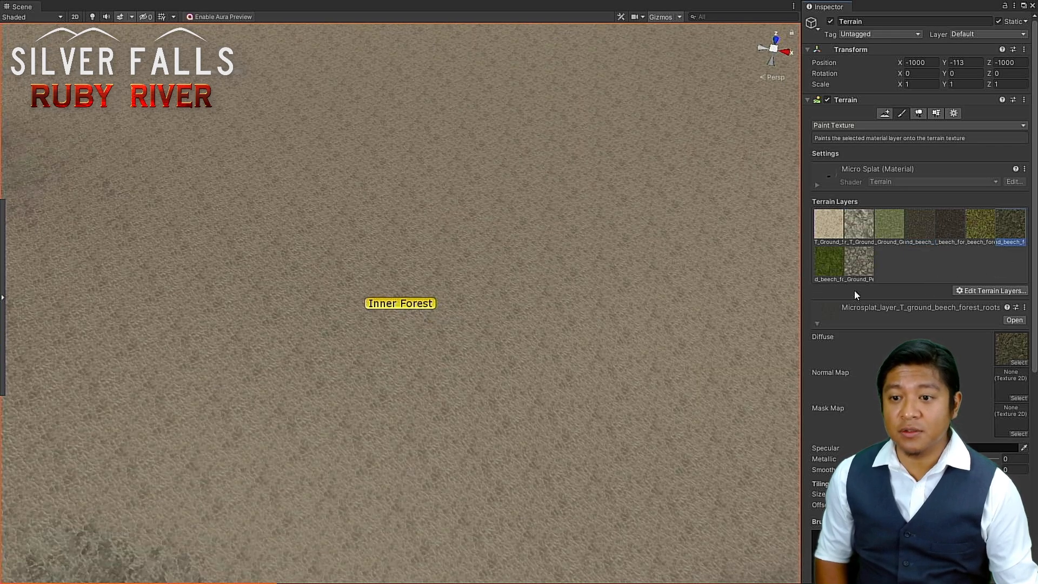
pyautogui.scroll(-10, 962, 299)
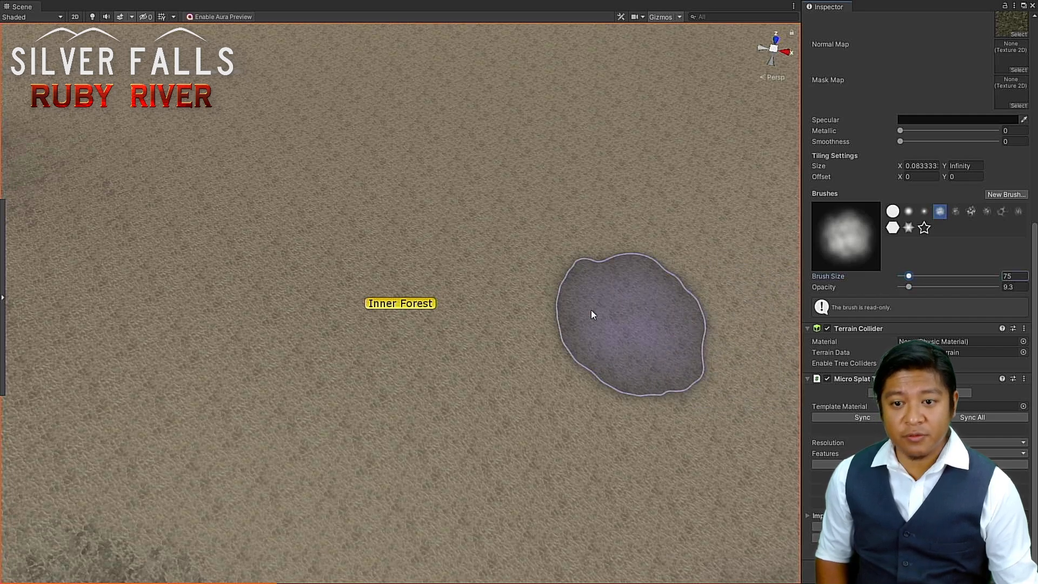
pyautogui.moveTo(391, 342)
pyautogui.mouseDown()
pyautogui.moveTo(465, 300)
pyautogui.moveTo(411, 243)
pyautogui.moveTo(371, 239)
pyautogui.mouseUp()
# Step: Widen the dark roots patch to both sides of the Inner Forest marker and below it
pyautogui.scroll(4, 371, 239)
pyautogui.scroll(4, 370, 240)
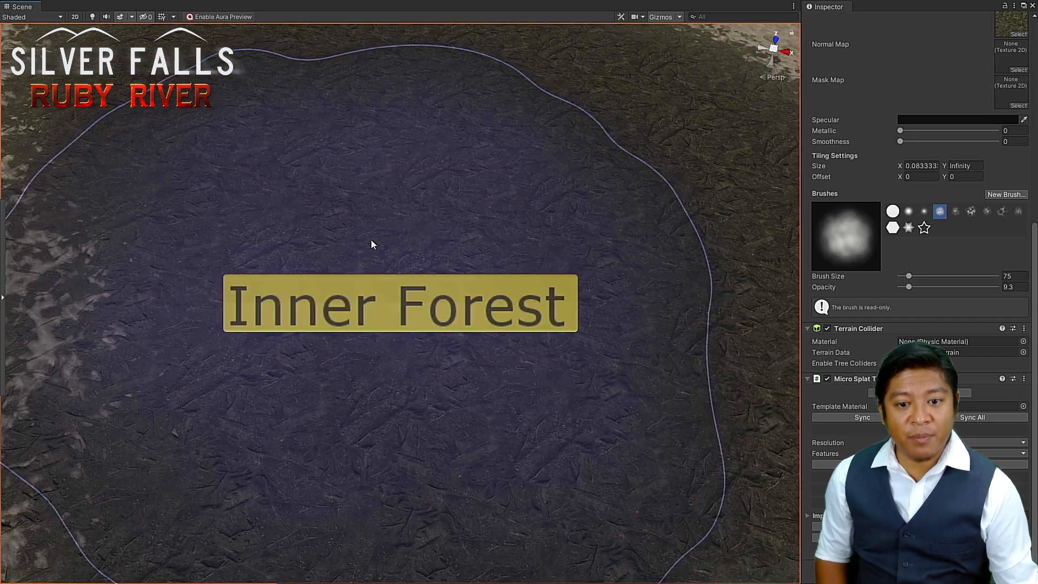
pyautogui.scroll(1, 370, 240)
pyautogui.moveTo(370, 241)
pyautogui.keyDown('alt'); pyautogui.mouseDown()
pyautogui.moveTo(382, 138)
pyautogui.moveTo(375, 44)
pyautogui.moveTo(364, 180)
pyautogui.mouseUp(); pyautogui.keyUp('alt')
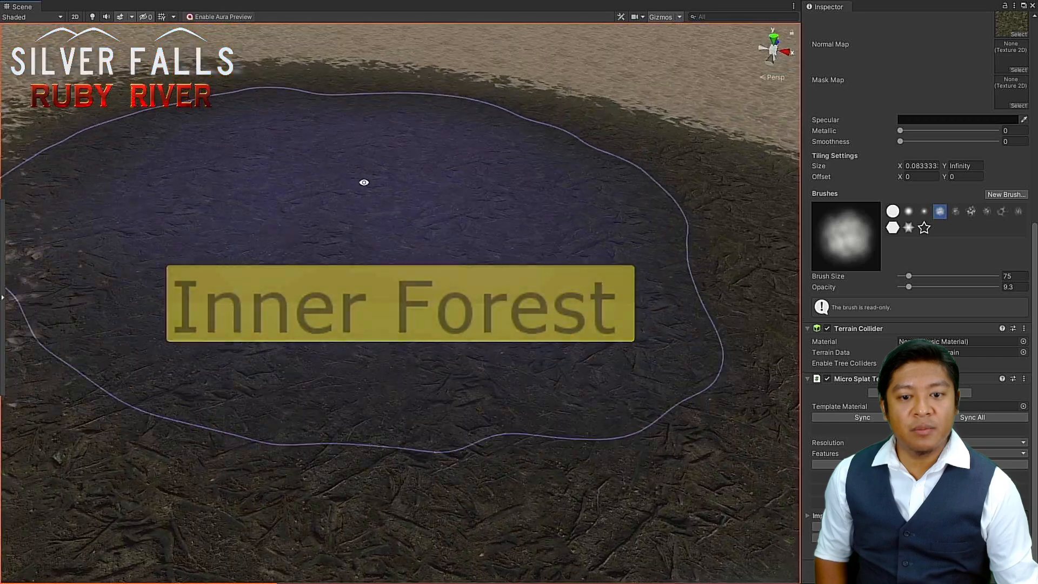
pyautogui.scroll(-5, 368, 189)
pyautogui.scroll(-6, 368, 190)
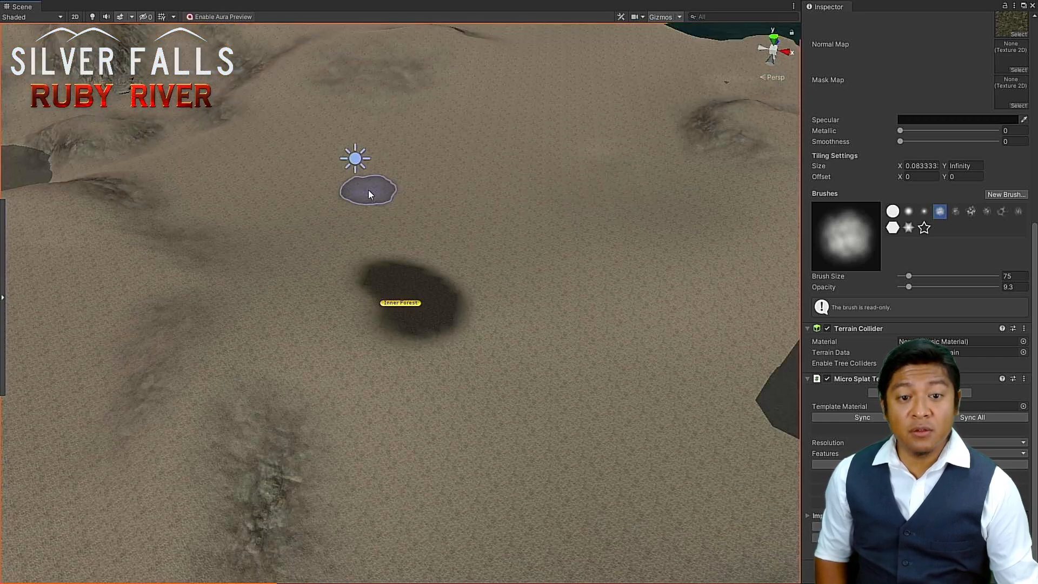
pyautogui.scroll(2, 351, 285)
pyautogui.scroll(3, 351, 286)
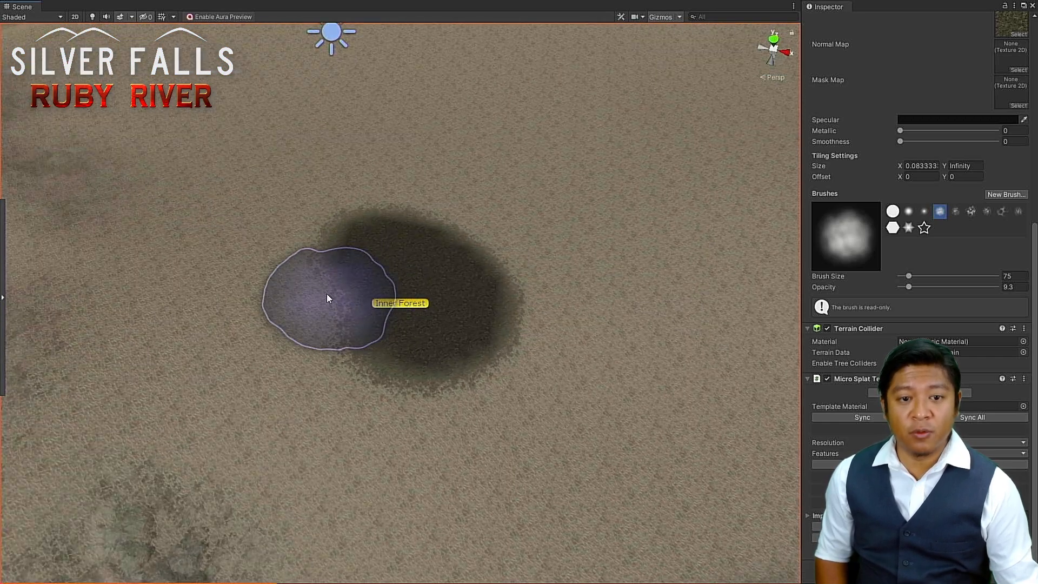
pyautogui.moveTo(258, 302)
pyautogui.mouseDown()
pyautogui.moveTo(322, 303)
pyautogui.moveTo(369, 376)
pyautogui.moveTo(446, 453)
pyautogui.moveTo(549, 431)
pyautogui.moveTo(569, 392)
pyautogui.moveTo(489, 392)
pyautogui.moveTo(473, 381)
pyautogui.moveTo(582, 301)
pyautogui.moveTo(475, 341)
pyautogui.mouseUp()
pyautogui.scroll(-3, 473, 334)
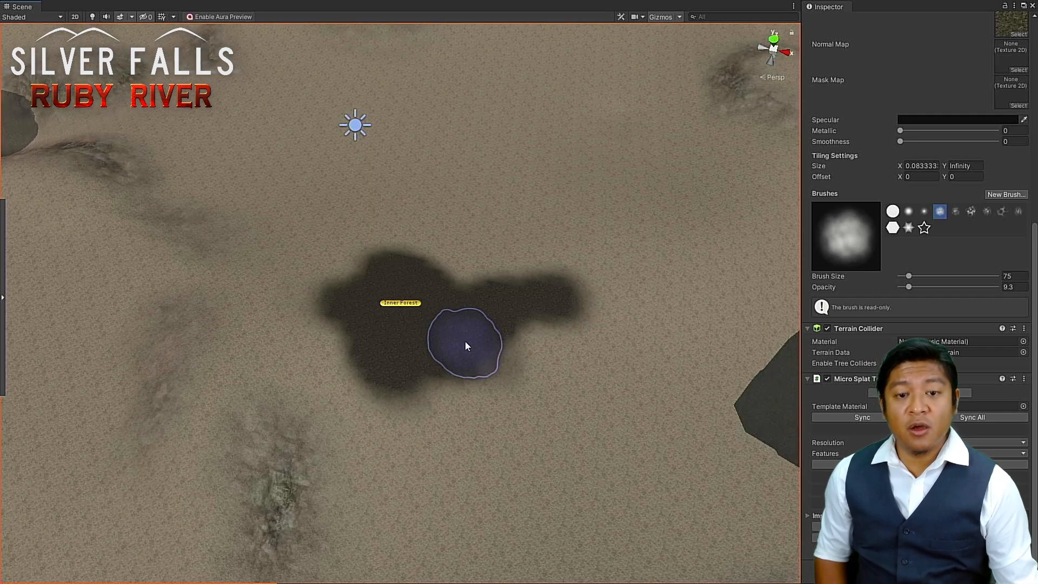
# Step: Examine the enlarged roots patch around the Inner Forest marker at ground level and from above
pyautogui.scroll(3, 465, 341)
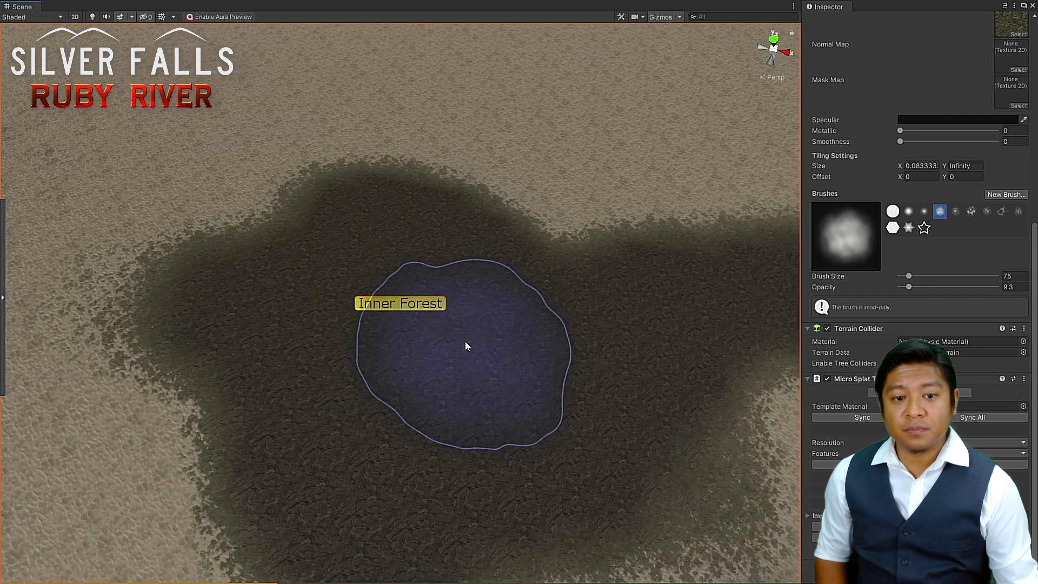
pyautogui.keyDown('alt'); pyautogui.moveTo(465, 342); pyautogui.dragTo(431, 191); pyautogui.keyUp('alt')
pyautogui.scroll(5, 439, 307)
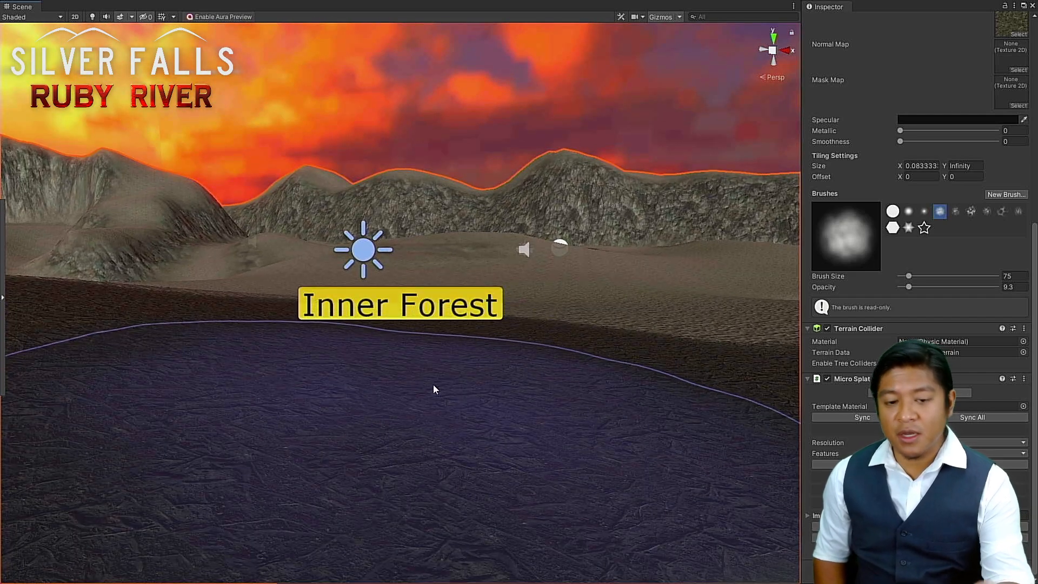
pyautogui.scroll(-6, 427, 386)
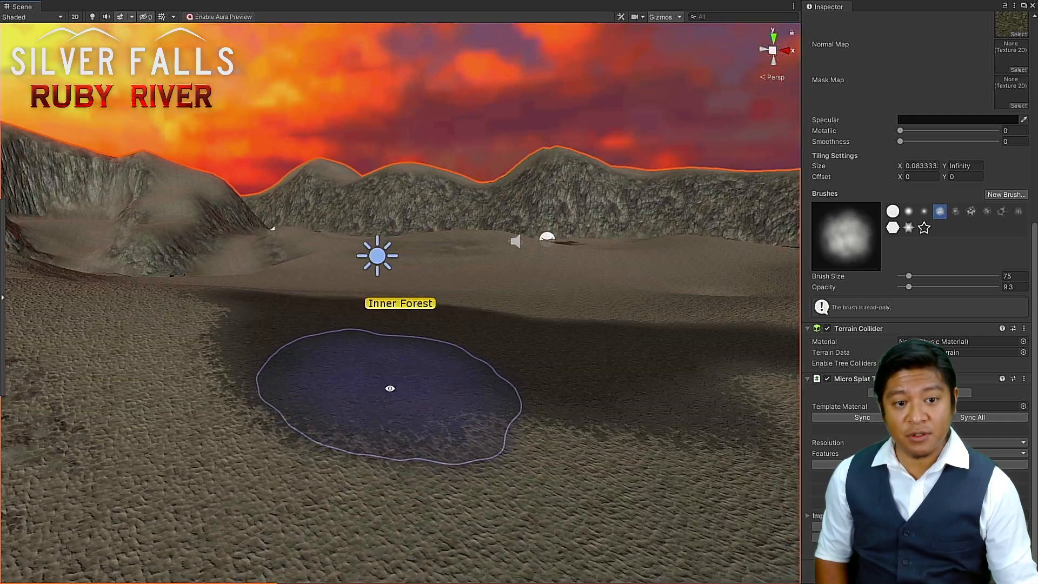
pyautogui.moveTo(389, 387)
pyautogui.keyDown('alt'); pyautogui.mouseDown()
pyautogui.moveTo(384, 482)
pyautogui.moveTo(171, 374)
pyautogui.moveTo(155, 301)
pyautogui.mouseUp(); pyautogui.keyUp('alt')
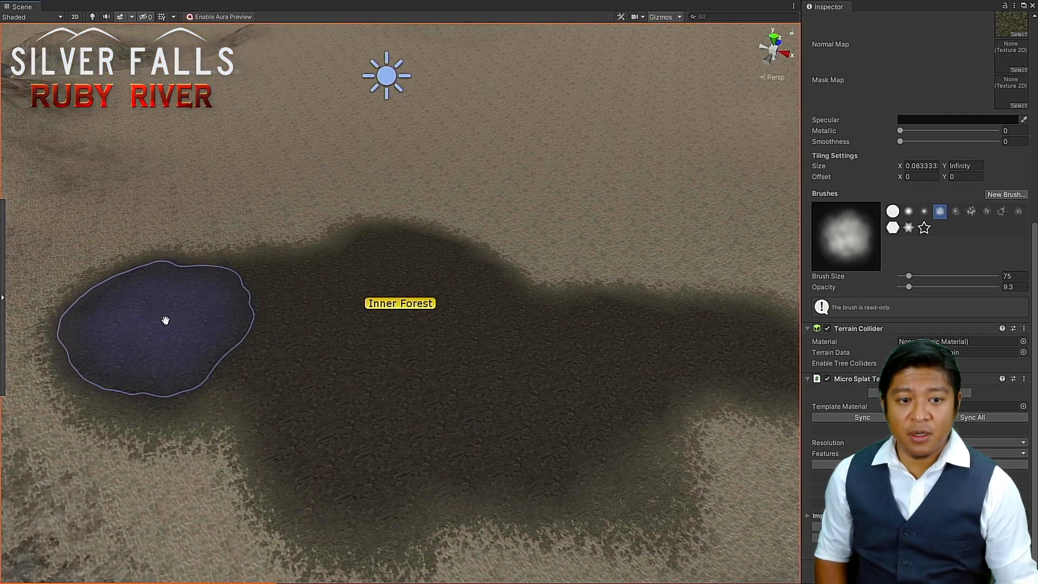
pyautogui.moveTo(164, 322); pyautogui.dragTo(361, 410, button='middle')
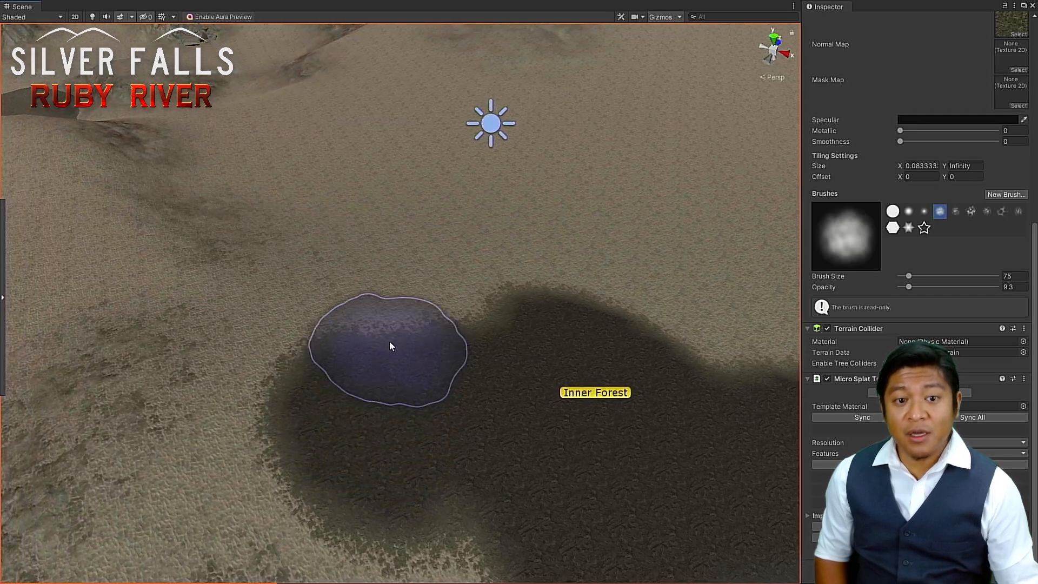
pyautogui.scroll(-6, 395, 261)
pyautogui.scroll(8, 485, 316)
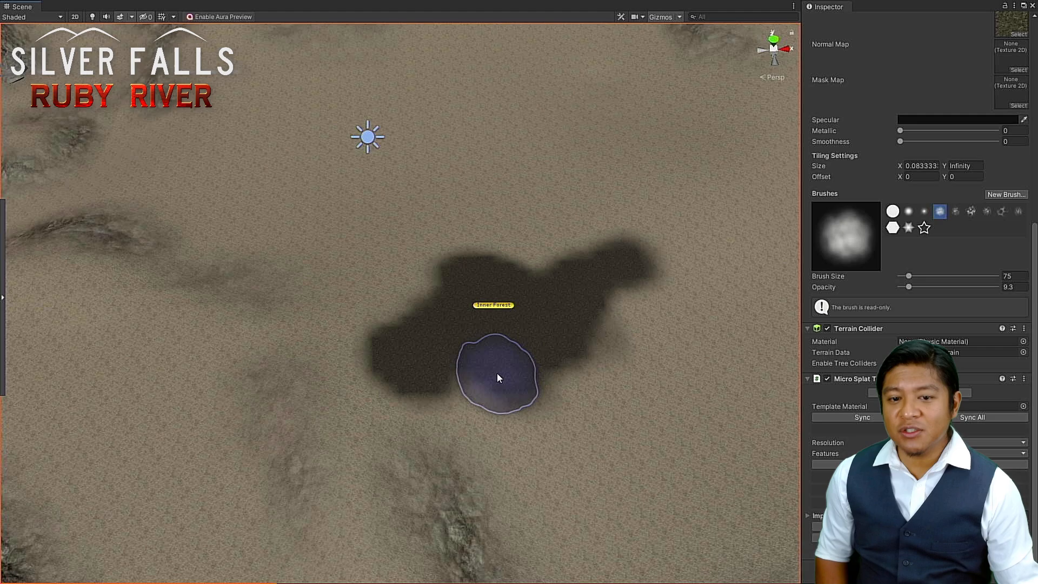
# Step: Extend the roots texture from below the Inner Forest marker toward the dark flat area, painting several irregular lobes
pyautogui.moveTo(497, 377)
pyautogui.mouseDown()
pyautogui.moveTo(492, 389)
pyautogui.moveTo(523, 396)
pyautogui.mouseUp()
pyautogui.moveTo(613, 436)
pyautogui.mouseDown()
pyautogui.moveTo(616, 479)
pyautogui.moveTo(570, 433)
pyautogui.moveTo(524, 413)
pyautogui.moveTo(592, 393)
pyautogui.mouseUp()
pyautogui.moveTo(592, 393); pyautogui.dragTo(431, 399, button='middle')
pyautogui.moveTo(534, 427)
pyautogui.mouseDown()
pyautogui.moveTo(568, 440)
pyautogui.moveTo(507, 392)
pyautogui.moveTo(493, 346)
pyautogui.moveTo(579, 352)
pyautogui.moveTo(519, 320)
pyautogui.mouseUp()
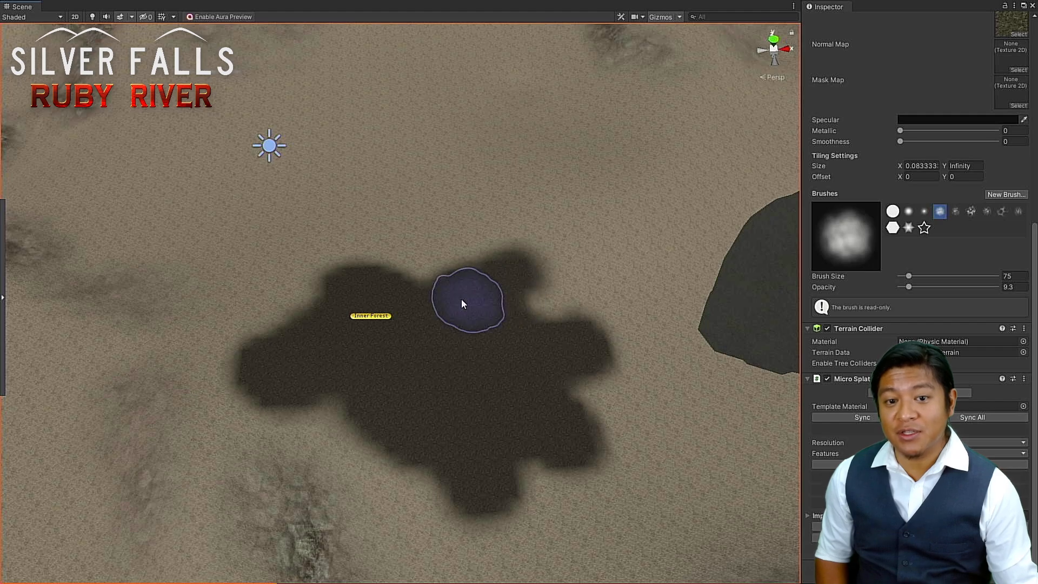
# Step: Paint a broad arm of roots texture from the Inner Forest patch past the light toward the rocky slopes
pyautogui.moveTo(462, 304)
pyautogui.mouseDown()
pyautogui.moveTo(385, 249)
pyautogui.moveTo(296, 234)
pyautogui.mouseUp()
pyautogui.moveTo(296, 234)
pyautogui.mouseDown(button='middle')
pyautogui.moveTo(282, 273)
pyautogui.moveTo(395, 251)
pyautogui.moveTo(468, 270)
pyautogui.moveTo(438, 373)
pyautogui.mouseUp(button='middle')
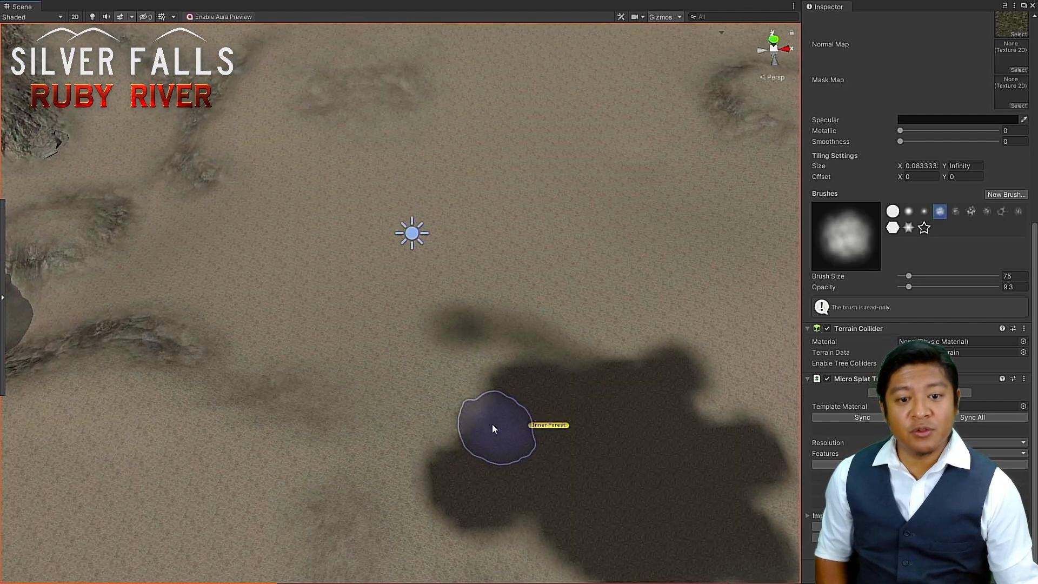
pyautogui.moveTo(492, 428)
pyautogui.mouseDown()
pyautogui.moveTo(398, 358)
pyautogui.moveTo(271, 312)
pyautogui.moveTo(274, 280)
pyautogui.mouseUp()
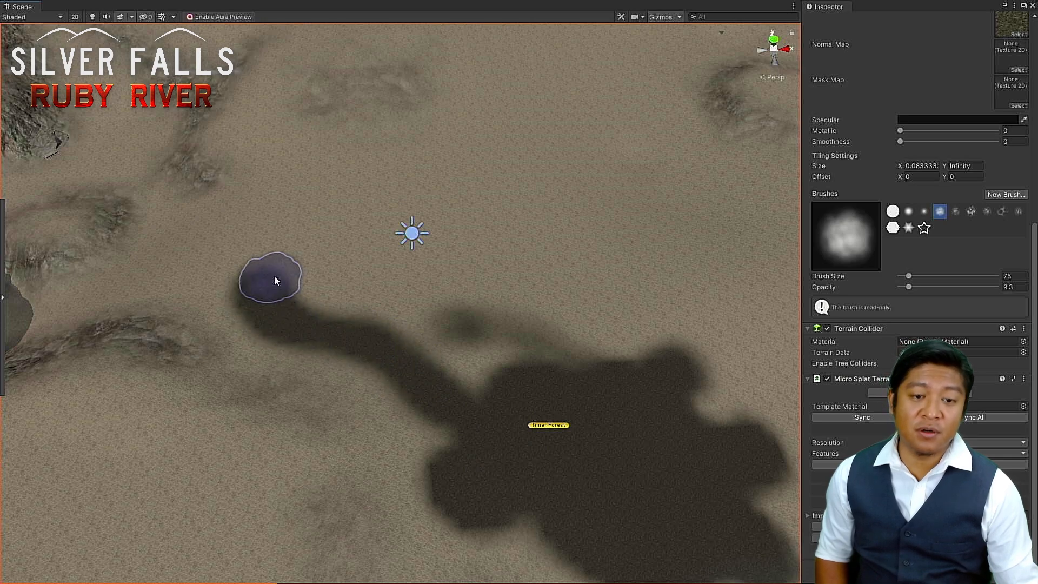
pyautogui.moveTo(310, 200)
pyautogui.mouseDown()
pyautogui.moveTo(327, 297)
pyautogui.moveTo(404, 346)
pyautogui.mouseUp()
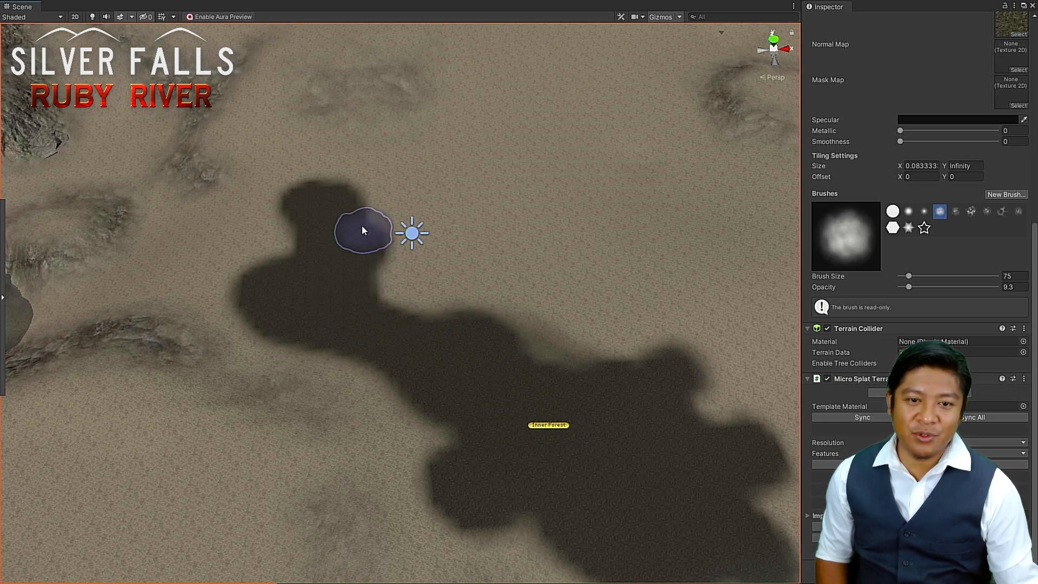
# Step: Paint the roots texture around and beyond the light, filling the gaps between the new strokes
pyautogui.moveTo(388, 209); pyautogui.dragTo(393, 304)
pyautogui.moveTo(465, 335)
pyautogui.mouseDown()
pyautogui.moveTo(593, 355)
pyautogui.moveTo(442, 316)
pyautogui.mouseUp()
pyautogui.moveTo(406, 257); pyautogui.dragTo(514, 264)
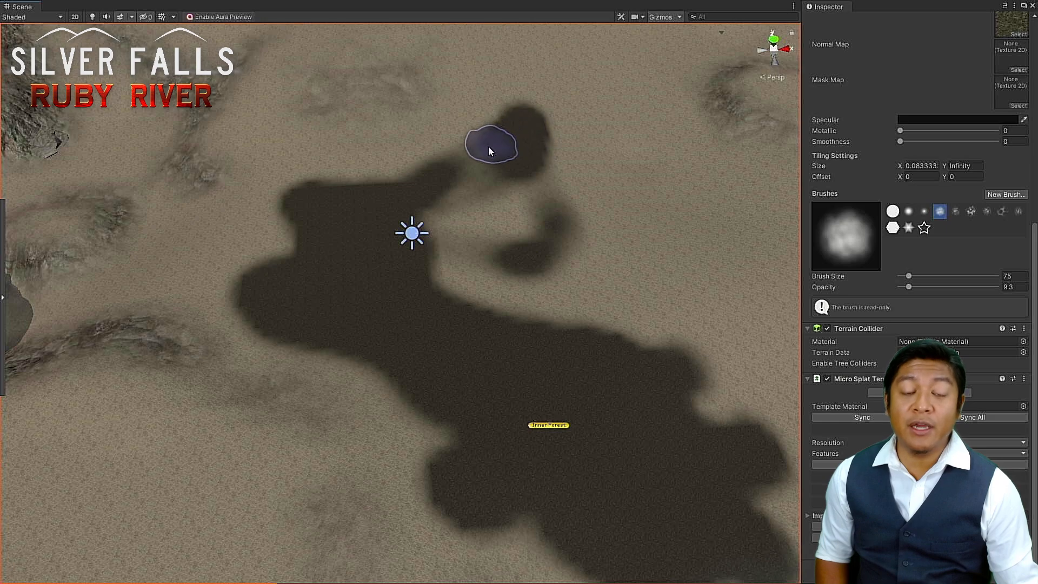
pyautogui.moveTo(448, 218); pyautogui.dragTo(413, 270)
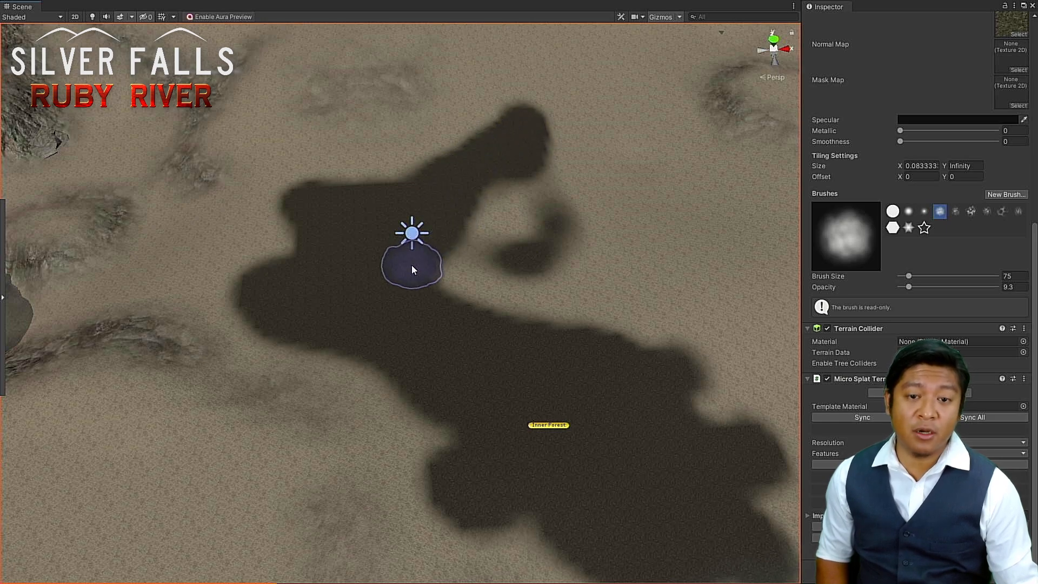
pyautogui.moveTo(483, 295); pyautogui.dragTo(522, 209)
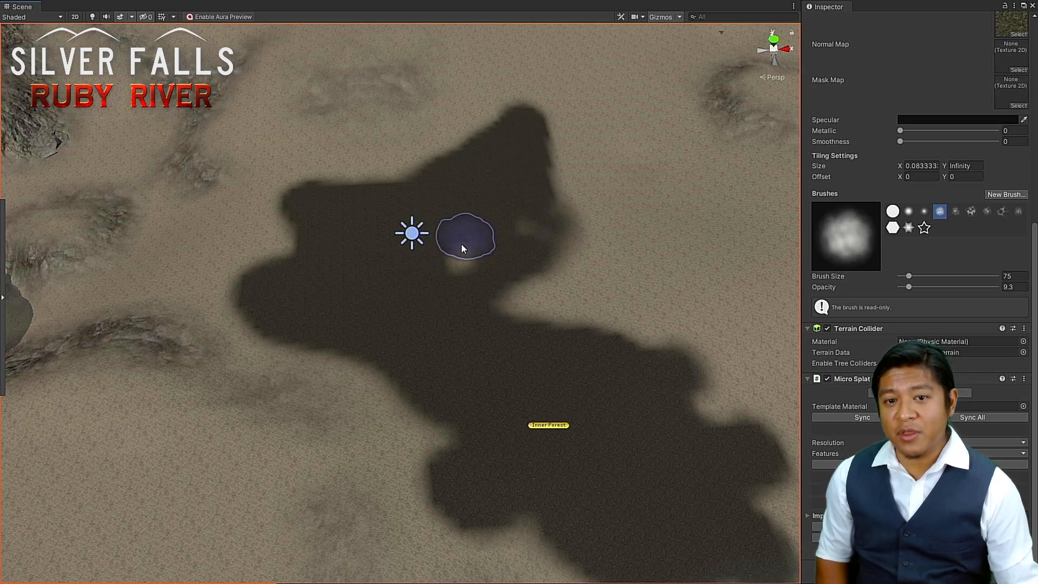
# Step: View the forest area from the side and paint the roots texture across the bare ground between its lobes
pyautogui.moveTo(612, 332)
pyautogui.keyDown('alt'); pyautogui.mouseDown()
pyautogui.moveTo(420, 257)
pyautogui.moveTo(382, 285)
pyautogui.mouseUp(); pyautogui.keyUp('alt')
pyautogui.moveTo(541, 475)
pyautogui.mouseDown(button='middle')
pyautogui.moveTo(482, 299)
pyautogui.moveTo(447, 319)
pyautogui.mouseUp(button='middle')
pyautogui.scroll(-2, 638, 528)
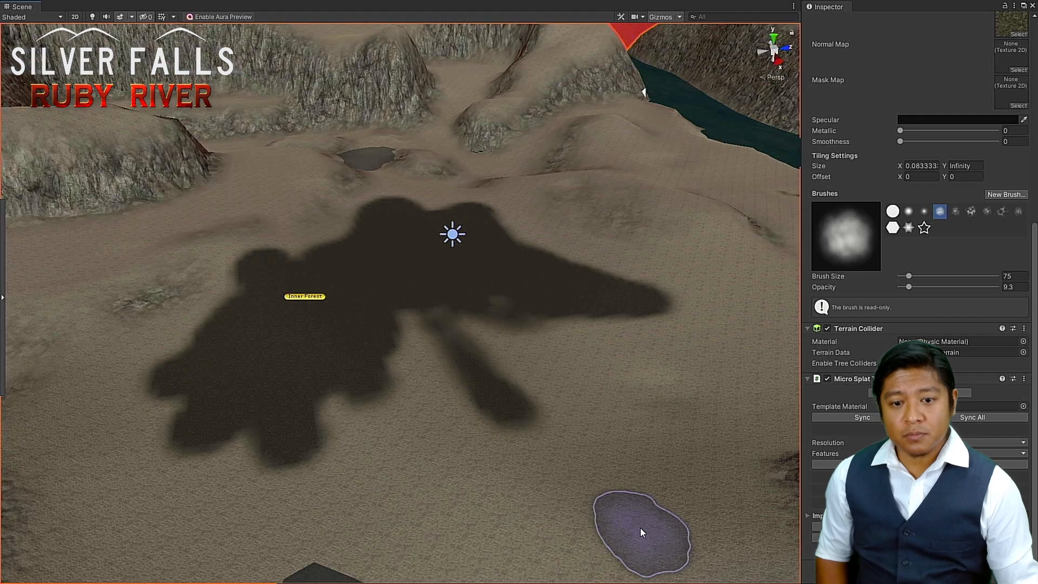
pyautogui.moveTo(514, 479)
pyautogui.mouseDown(button='middle')
pyautogui.moveTo(488, 344)
pyautogui.moveTo(478, 343)
pyautogui.mouseUp(button='middle')
pyautogui.keyDown('alt'); pyautogui.moveTo(532, 327); pyautogui.dragTo(514, 406); pyautogui.keyUp('alt')
pyautogui.moveTo(460, 387)
pyautogui.mouseDown()
pyautogui.moveTo(400, 363)
pyautogui.moveTo(298, 352)
pyautogui.moveTo(438, 412)
pyautogui.moveTo(514, 497)
pyautogui.moveTo(493, 411)
pyautogui.moveTo(378, 313)
pyautogui.moveTo(404, 238)
pyautogui.mouseUp()
pyautogui.moveTo(445, 339)
pyautogui.mouseDown()
pyautogui.moveTo(563, 418)
pyautogui.moveTo(441, 338)
pyautogui.mouseUp()
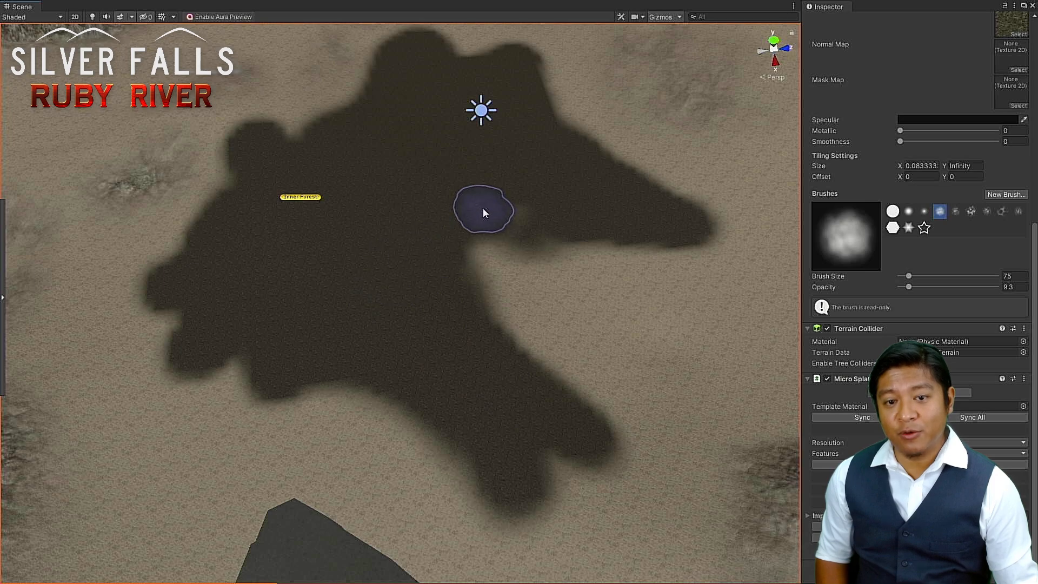
# Step: Fill the notch between the two long arms of the painted area with roots texture, adding another arm outward
pyautogui.moveTo(491, 204)
pyautogui.mouseDown()
pyautogui.moveTo(470, 302)
pyautogui.moveTo(422, 335)
pyautogui.mouseUp()
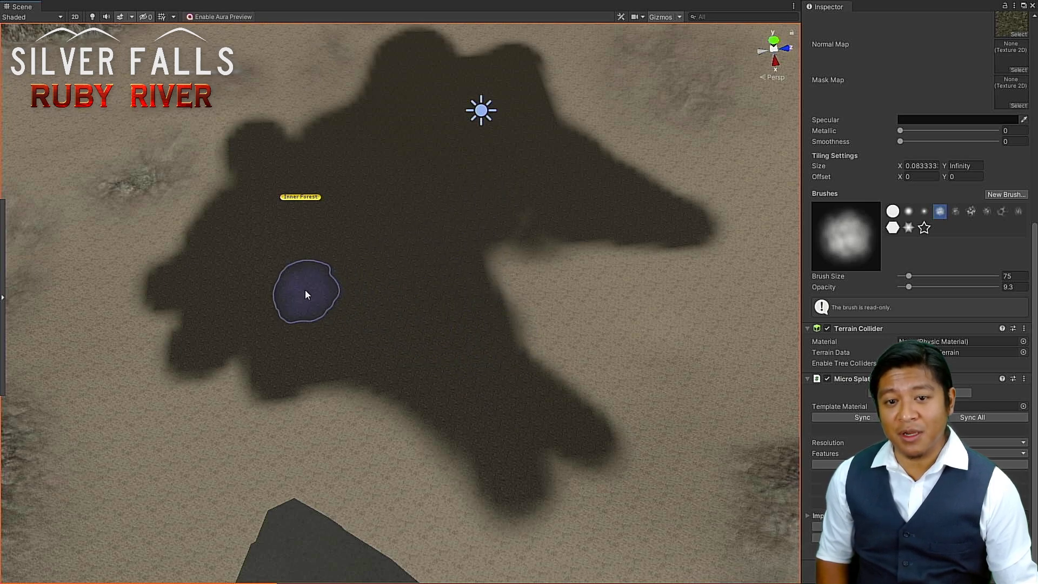
pyautogui.moveTo(496, 210)
pyautogui.mouseDown()
pyautogui.moveTo(510, 320)
pyautogui.moveTo(556, 371)
pyautogui.moveTo(708, 371)
pyautogui.moveTo(666, 365)
pyautogui.moveTo(629, 398)
pyautogui.mouseUp()
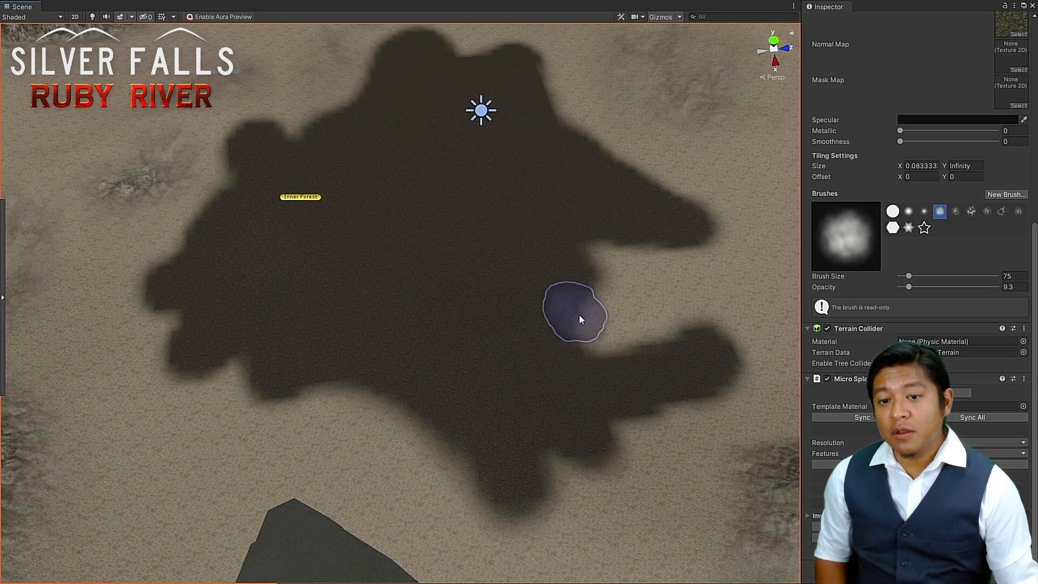
pyautogui.moveTo(578, 319)
pyautogui.mouseDown()
pyautogui.moveTo(595, 352)
pyautogui.moveTo(599, 248)
pyautogui.mouseUp()
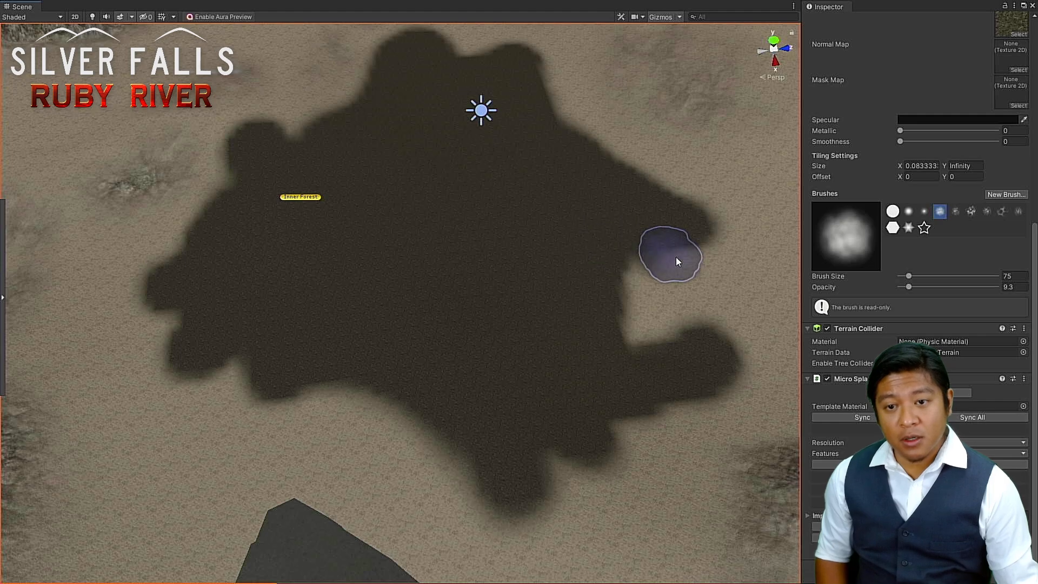
pyautogui.moveTo(676, 262)
pyautogui.mouseDown()
pyautogui.moveTo(628, 359)
pyautogui.moveTo(645, 292)
pyautogui.moveTo(690, 310)
pyautogui.moveTo(723, 301)
pyautogui.mouseUp()
# Step: Paint additional lobes of roots texture along the side of the forest area facing the river
pyautogui.press('d')
pyautogui.moveTo(728, 296); pyautogui.dragTo(714, 296, button='right')
pyautogui.moveTo(320, 369)
pyautogui.mouseDown(button='right')
pyautogui.moveTo(459, 284)
pyautogui.moveTo(538, 254)
pyautogui.moveTo(507, 290)
pyautogui.moveTo(452, 296)
pyautogui.moveTo(480, 245)
pyautogui.moveTo(488, 274)
pyautogui.mouseUp(button='right')
pyautogui.keyDown('alt'); pyautogui.moveTo(488, 274); pyautogui.dragTo(484, 298); pyautogui.keyUp('alt')
pyautogui.scroll(4, 485, 298)
pyautogui.moveTo(485, 298); pyautogui.dragTo(485, 401, button='middle')
pyautogui.scroll(-3, 485, 402)
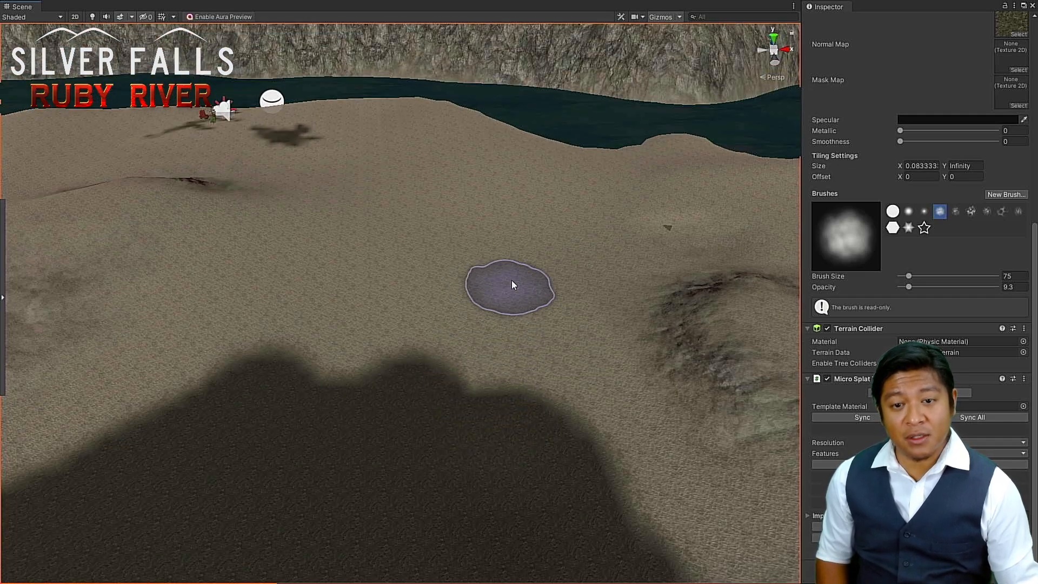
pyautogui.moveTo(507, 240)
pyautogui.mouseDown()
pyautogui.moveTo(420, 356)
pyautogui.moveTo(331, 387)
pyautogui.moveTo(466, 402)
pyautogui.moveTo(533, 309)
pyautogui.moveTo(532, 254)
pyautogui.mouseUp()
pyautogui.moveTo(453, 329)
pyautogui.mouseDown()
pyautogui.moveTo(552, 394)
pyautogui.moveTo(583, 400)
pyautogui.moveTo(574, 363)
pyautogui.moveTo(534, 345)
pyautogui.mouseUp()
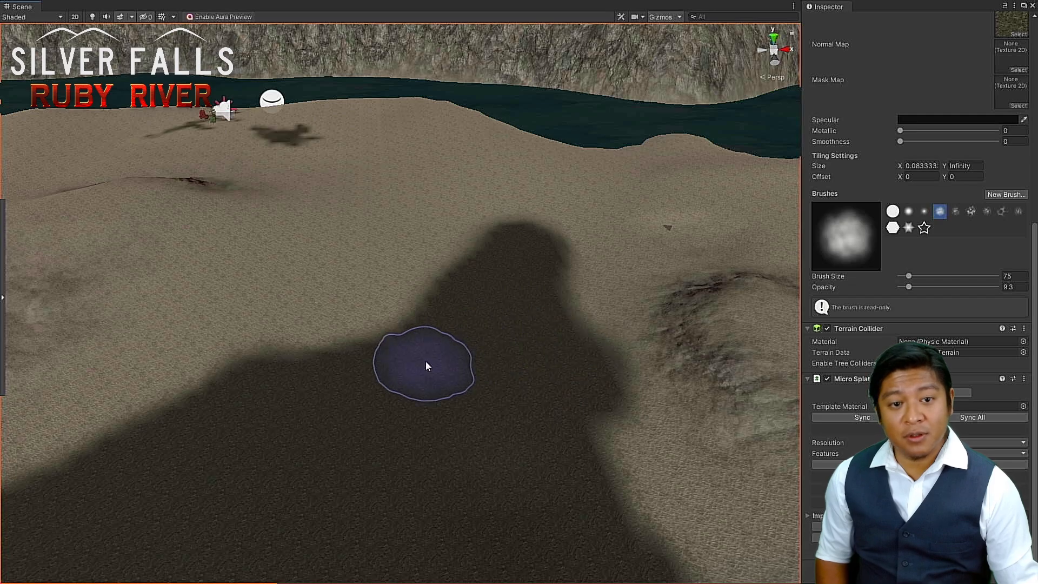
pyautogui.moveTo(238, 271)
pyautogui.mouseDown()
pyautogui.moveTo(229, 254)
pyautogui.moveTo(273, 265)
pyautogui.moveTo(345, 323)
pyautogui.moveTo(386, 334)
pyautogui.moveTo(354, 298)
pyautogui.moveTo(297, 273)
pyautogui.mouseUp()
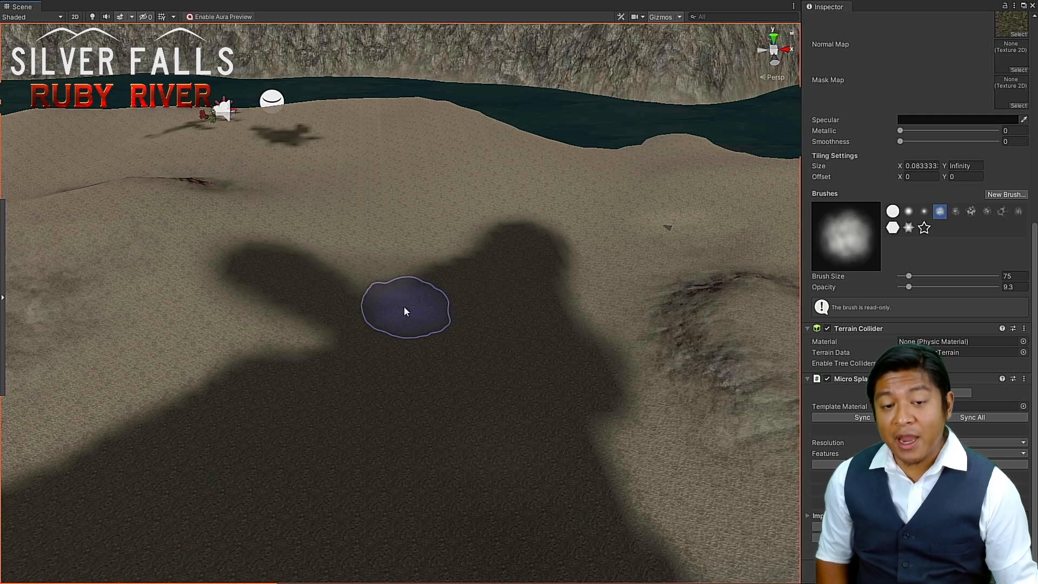
pyautogui.click(368, 227)
# Step: Paint more roots texture over the patchy, partly covered ground along the forest edge near the river
pyautogui.moveTo(362, 278)
pyautogui.mouseDown(button='middle')
pyautogui.moveTo(444, 308)
pyautogui.moveTo(529, 399)
pyautogui.mouseUp(button='middle')
pyautogui.keyDown('alt'); pyautogui.moveTo(487, 399); pyautogui.dragTo(342, 366); pyautogui.keyUp('alt')
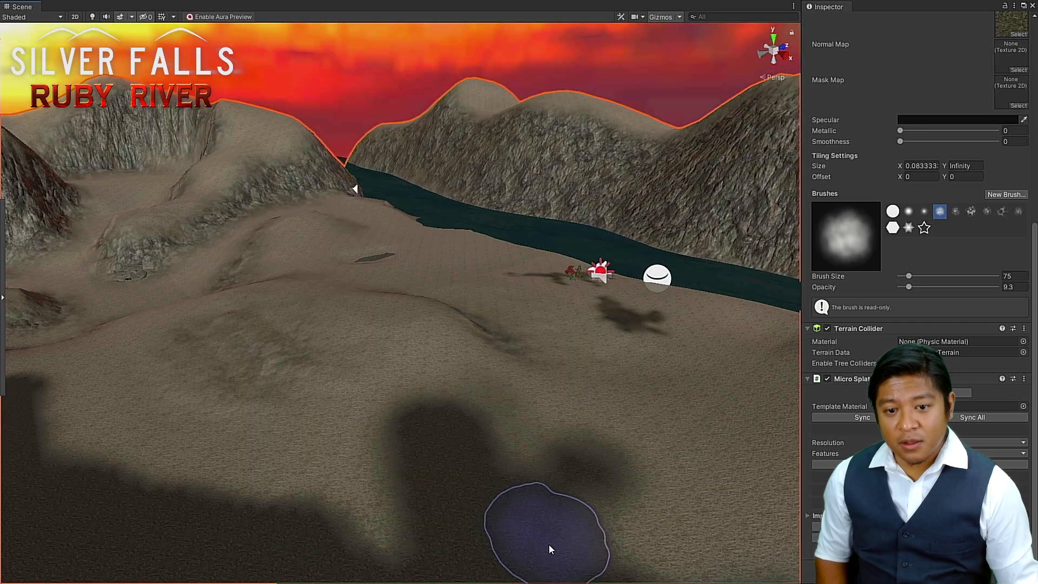
pyautogui.moveTo(561, 526)
pyautogui.keyDown('alt'); pyautogui.mouseDown()
pyautogui.moveTo(505, 464)
pyautogui.moveTo(363, 366)
pyautogui.moveTo(383, 340)
pyautogui.moveTo(355, 397)
pyautogui.mouseUp(); pyautogui.keyUp('alt')
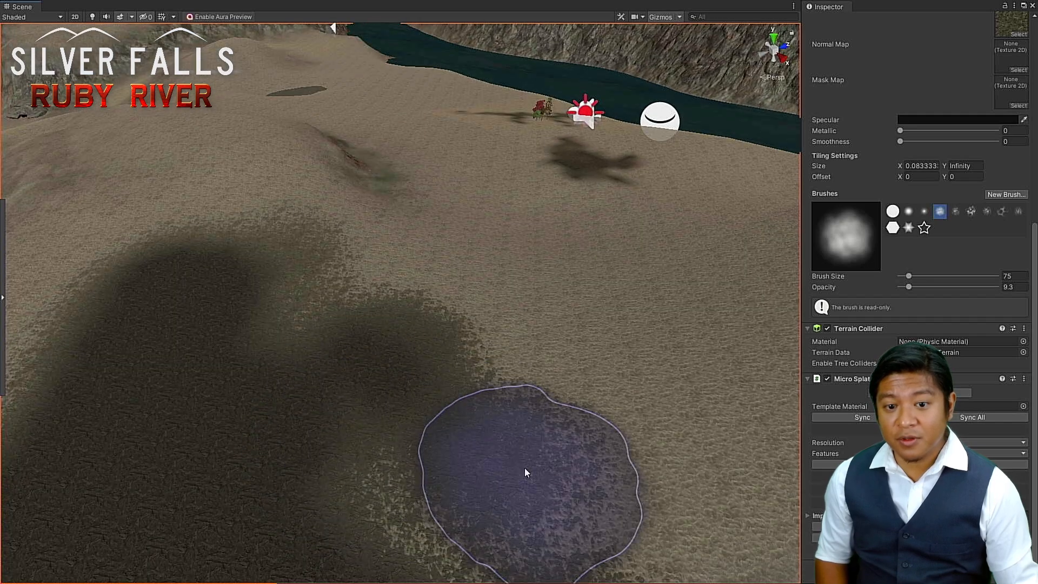
pyautogui.moveTo(524, 472)
pyautogui.mouseDown()
pyautogui.moveTo(643, 489)
pyautogui.moveTo(428, 516)
pyautogui.moveTo(340, 505)
pyautogui.moveTo(269, 323)
pyautogui.moveTo(257, 338)
pyautogui.moveTo(435, 375)
pyautogui.mouseUp()
# Step: Examine the painted Inner Forest area up close and from above to check its coverage and outline
pyautogui.scroll(-9, 257, 338)
pyautogui.moveTo(292, 451)
pyautogui.mouseDown(button='middle')
pyautogui.moveTo(429, 396)
pyautogui.moveTo(491, 346)
pyautogui.mouseUp(button='middle')
pyautogui.scroll(10, 486, 452)
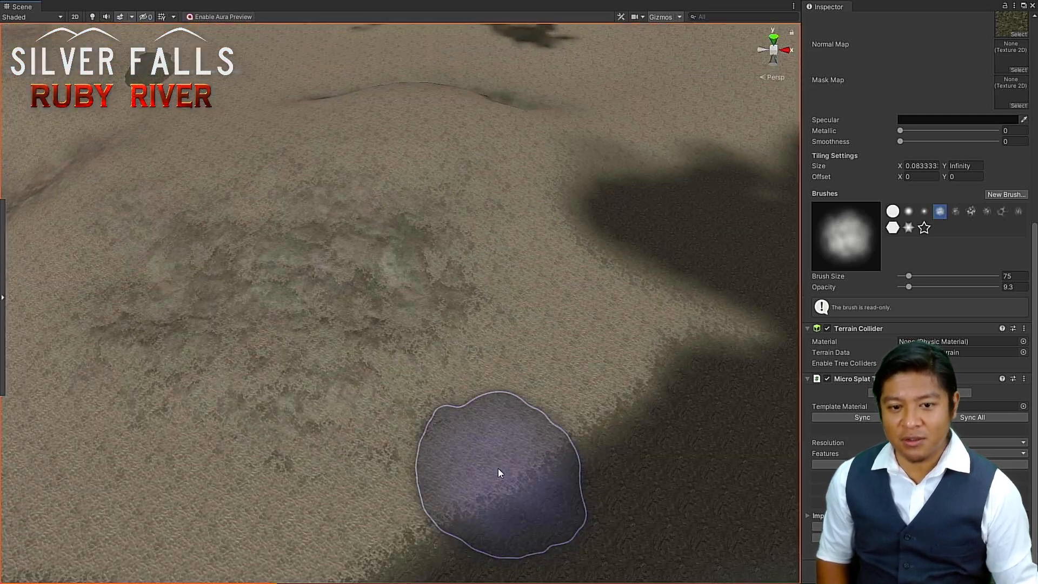
pyautogui.scroll(-6, 498, 472)
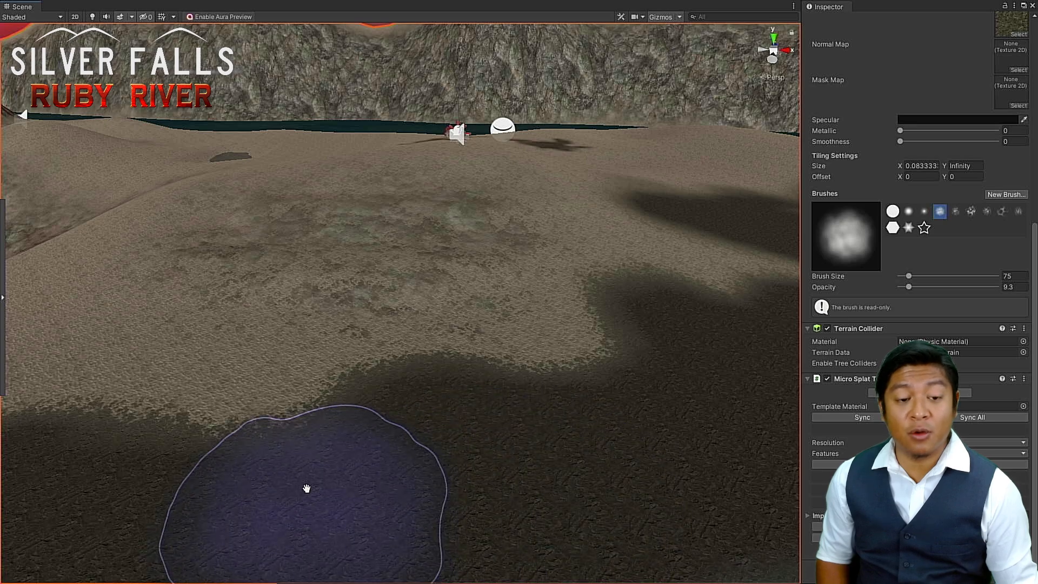
pyautogui.moveTo(307, 488)
pyautogui.mouseDown(button='middle')
pyautogui.moveTo(361, 440)
pyautogui.moveTo(496, 447)
pyautogui.moveTo(501, 424)
pyautogui.moveTo(518, 433)
pyautogui.moveTo(433, 387)
pyautogui.moveTo(339, 357)
pyautogui.mouseUp(button='middle')
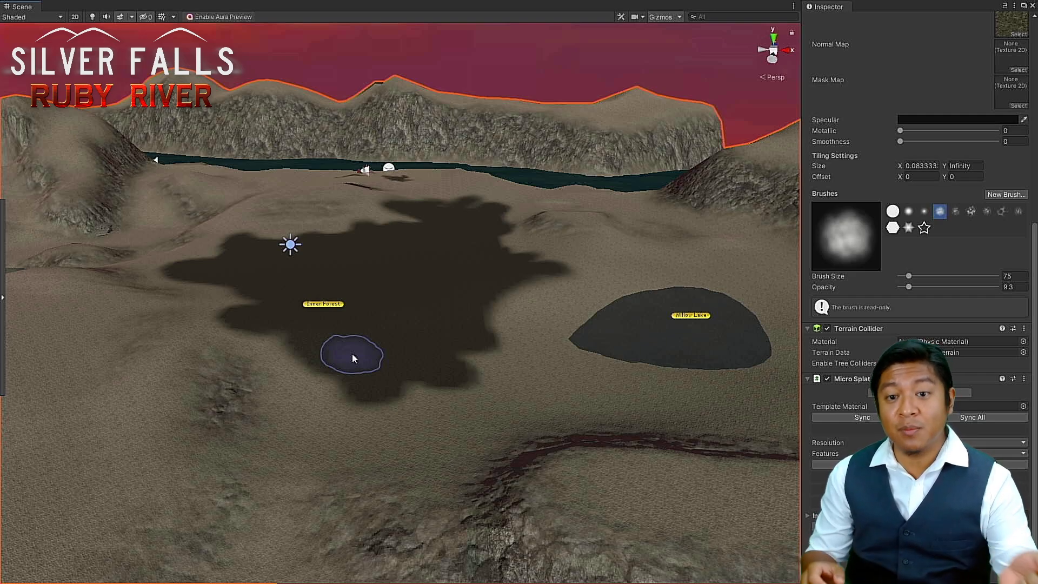
pyautogui.scroll(8, 352, 359)
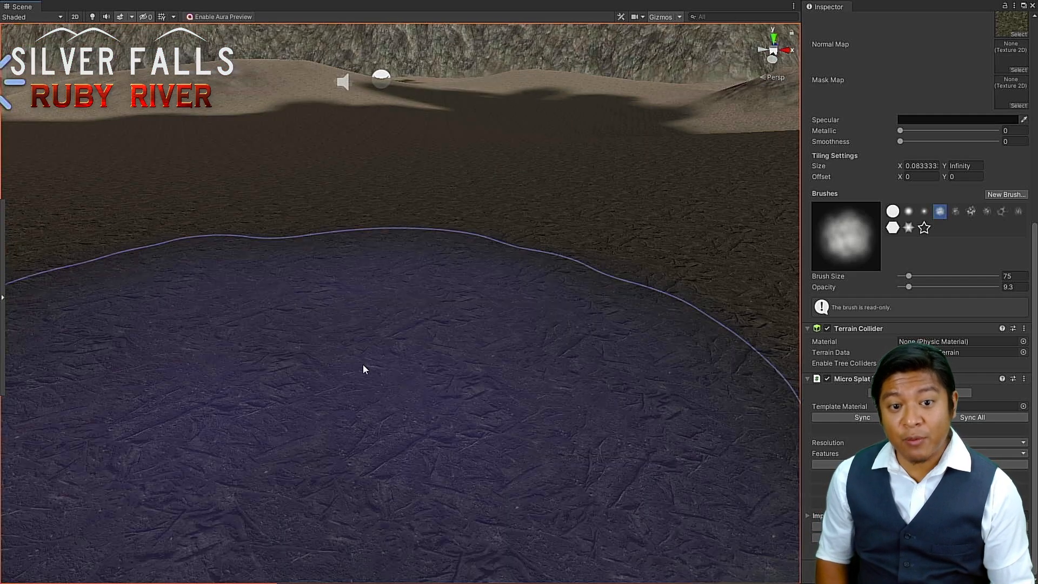
pyautogui.scroll(-8, 427, 368)
pyautogui.keyDown('alt'); pyautogui.moveTo(416, 351); pyautogui.dragTo(428, 412); pyautogui.keyUp('alt')
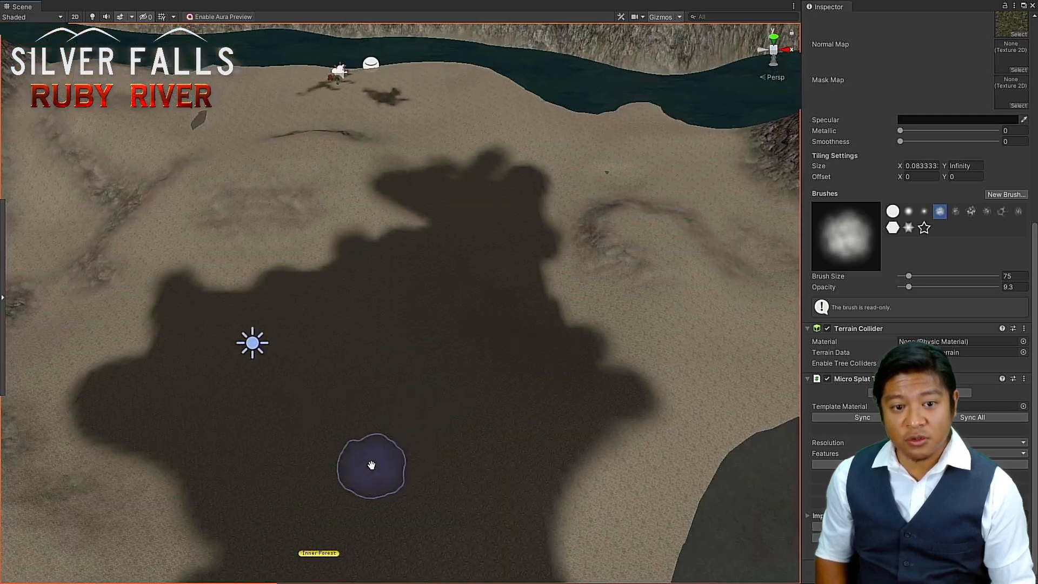
# Step: Paint roots texture along the outer edge of the Inner Forest area on the side away from the river
pyautogui.moveTo(371, 466)
pyautogui.mouseDown(button='middle')
pyautogui.moveTo(407, 275)
pyautogui.moveTo(378, 232)
pyautogui.moveTo(383, 273)
pyautogui.mouseUp(button='middle')
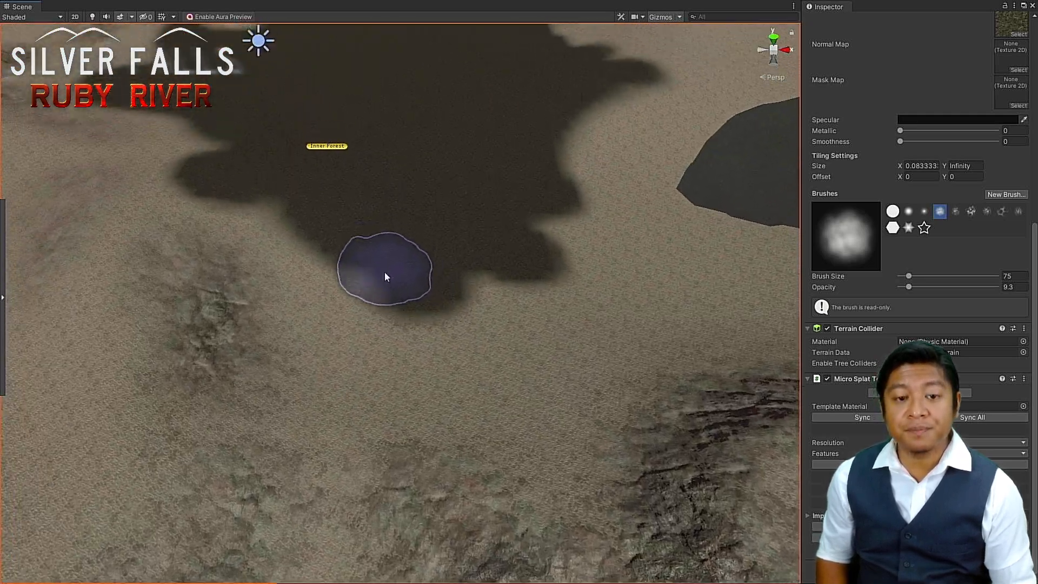
pyautogui.moveTo(376, 323)
pyautogui.mouseDown()
pyautogui.moveTo(351, 363)
pyautogui.moveTo(347, 297)
pyautogui.moveTo(297, 238)
pyautogui.moveTo(421, 265)
pyautogui.moveTo(429, 309)
pyautogui.moveTo(561, 338)
pyautogui.moveTo(498, 278)
pyautogui.moveTo(605, 297)
pyautogui.moveTo(541, 350)
pyautogui.moveTo(486, 338)
pyautogui.moveTo(505, 265)
pyautogui.mouseUp()
pyautogui.moveTo(505, 264)
pyautogui.mouseDown(button='middle')
pyautogui.moveTo(491, 331)
pyautogui.moveTo(466, 369)
pyautogui.mouseUp(button='middle')
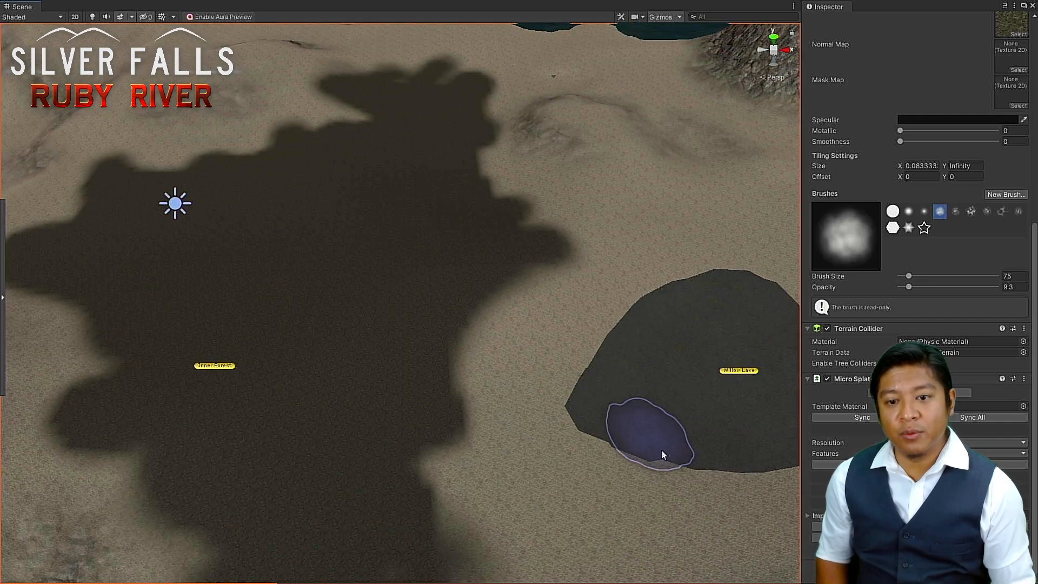
pyautogui.moveTo(219, 294); pyautogui.dragTo(411, 354, button='middle')
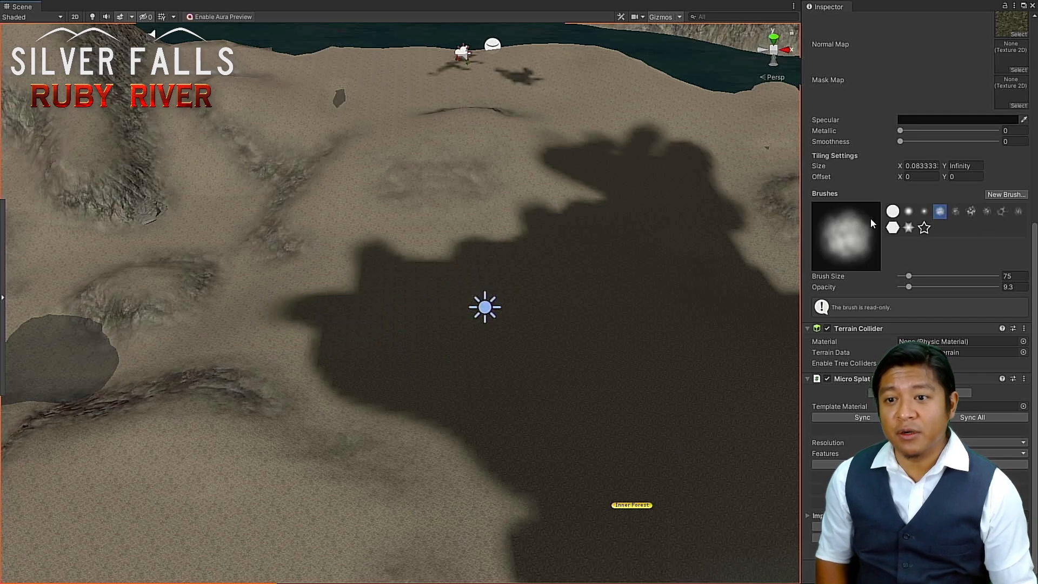
# Step: Choose the T_ground_beech_forest_soil_01 terrain layer as the paint texture for the ground inside the forest
pyautogui.scroll(10, 981, 236)
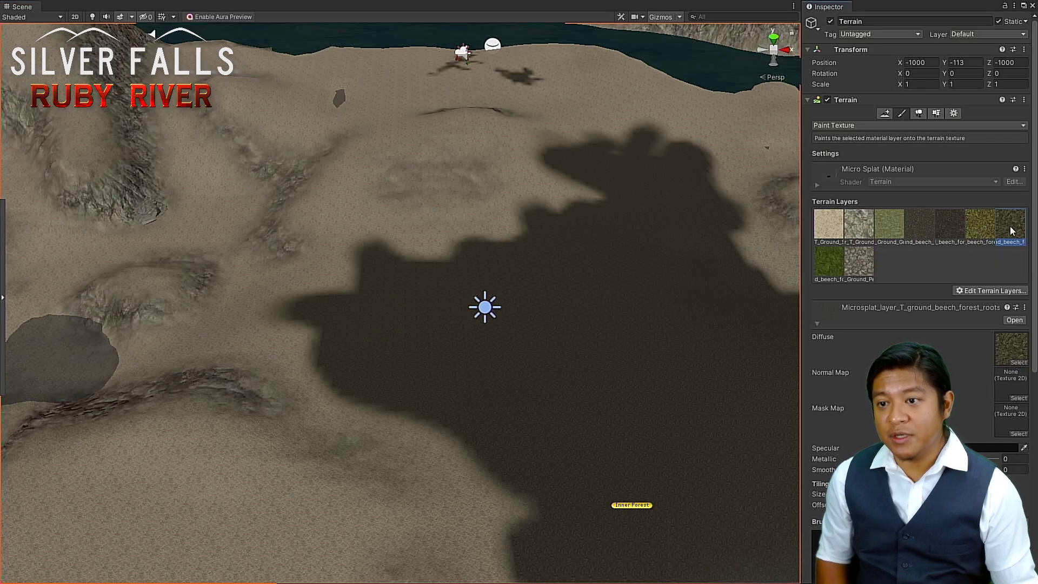
pyautogui.click(919, 228)
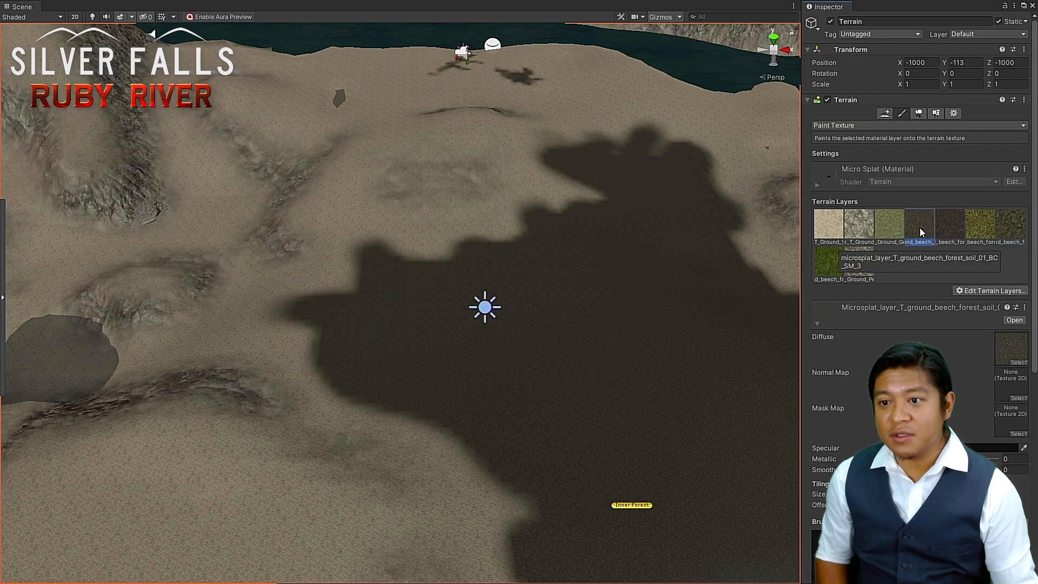
pyautogui.press('d')
pyautogui.moveTo(576, 388); pyautogui.dragTo(535, 379, button='right')
pyautogui.press('s')
pyautogui.scroll(8, 534, 374)
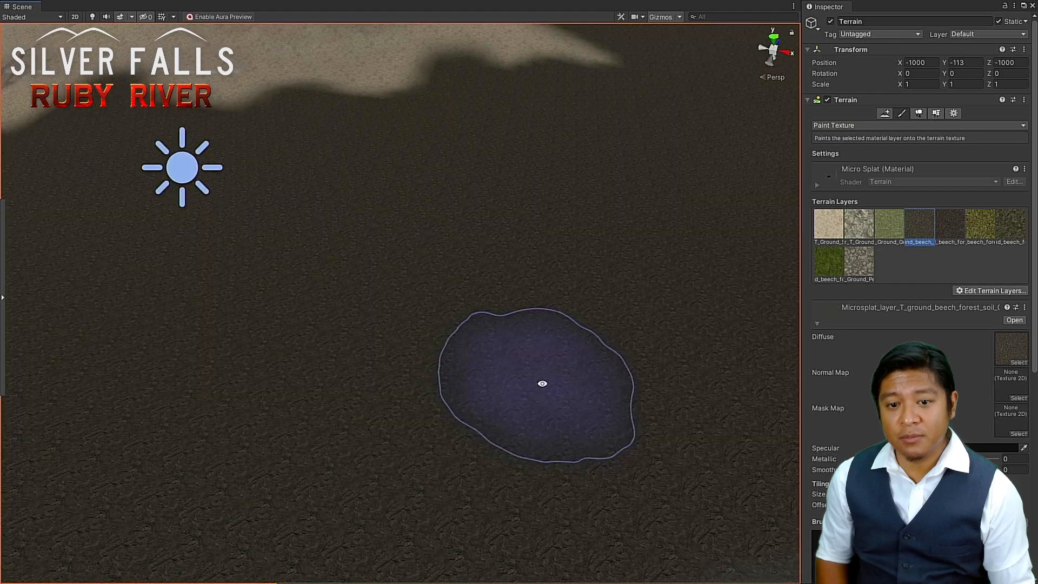
pyautogui.keyDown('alt'); pyautogui.moveTo(541, 382); pyautogui.dragTo(354, 438); pyautogui.keyUp('alt')
pyautogui.scroll(3, 354, 438)
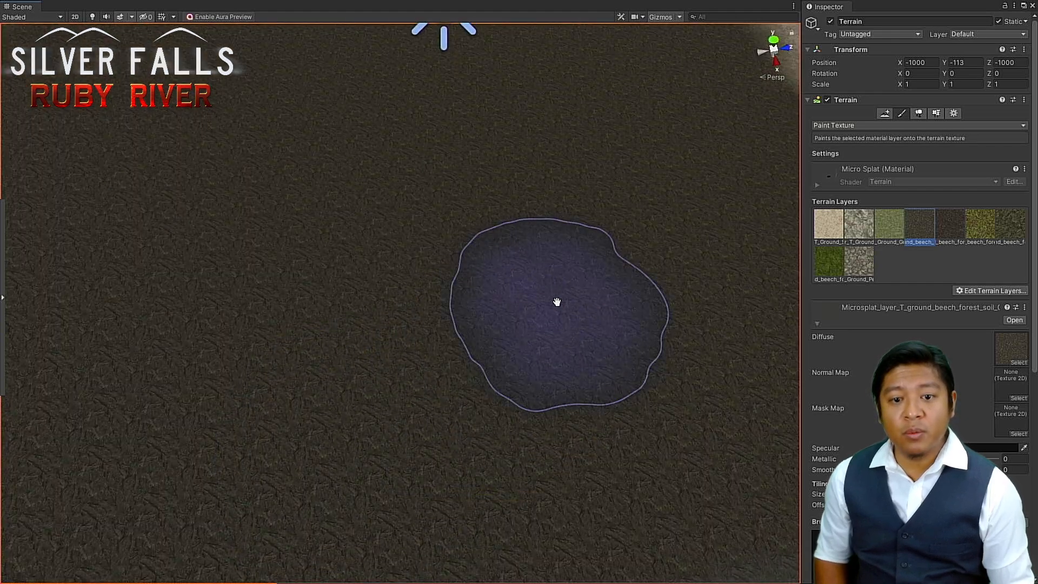
pyautogui.moveTo(590, 292); pyautogui.dragTo(365, 402, button='middle')
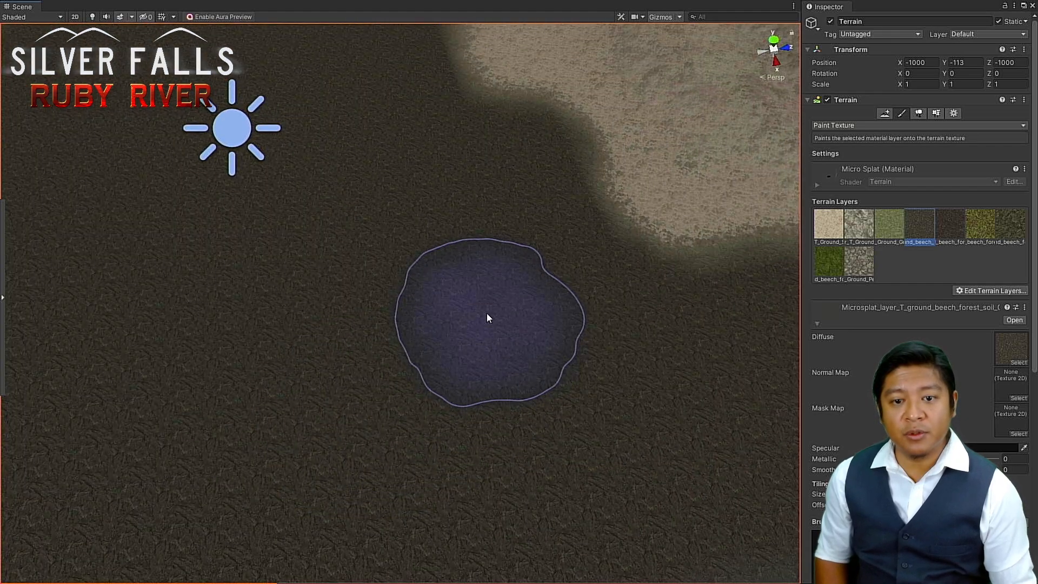
pyautogui.moveTo(456, 238)
pyautogui.keyDown('alt'); pyautogui.mouseDown()
pyautogui.moveTo(436, 243)
pyautogui.moveTo(487, 287)
pyautogui.mouseUp(); pyautogui.keyUp('alt')
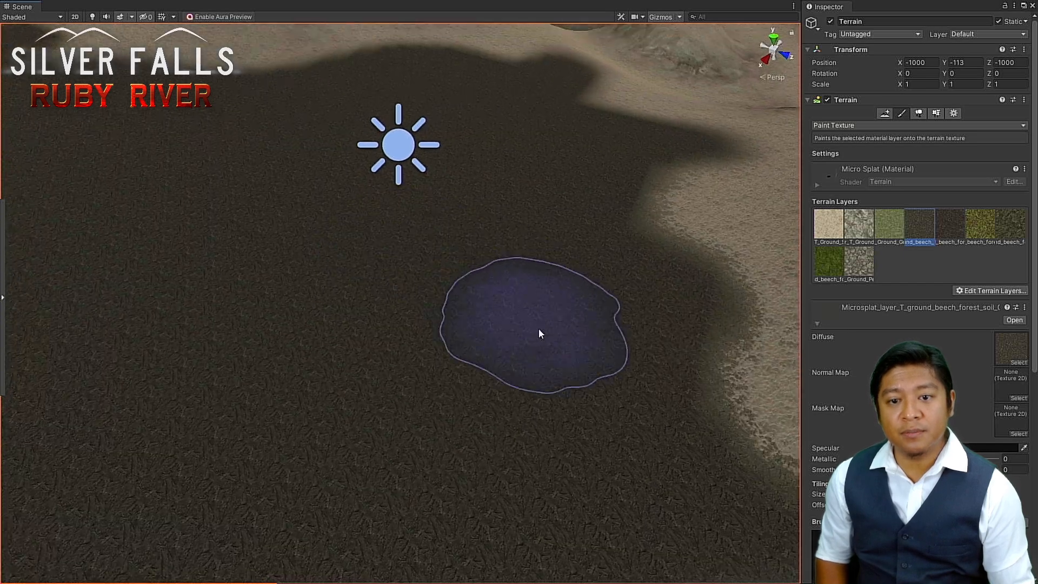
pyautogui.moveTo(561, 419)
pyautogui.mouseDown(button='middle')
pyautogui.moveTo(428, 324)
pyautogui.moveTo(378, 265)
pyautogui.mouseUp(button='middle')
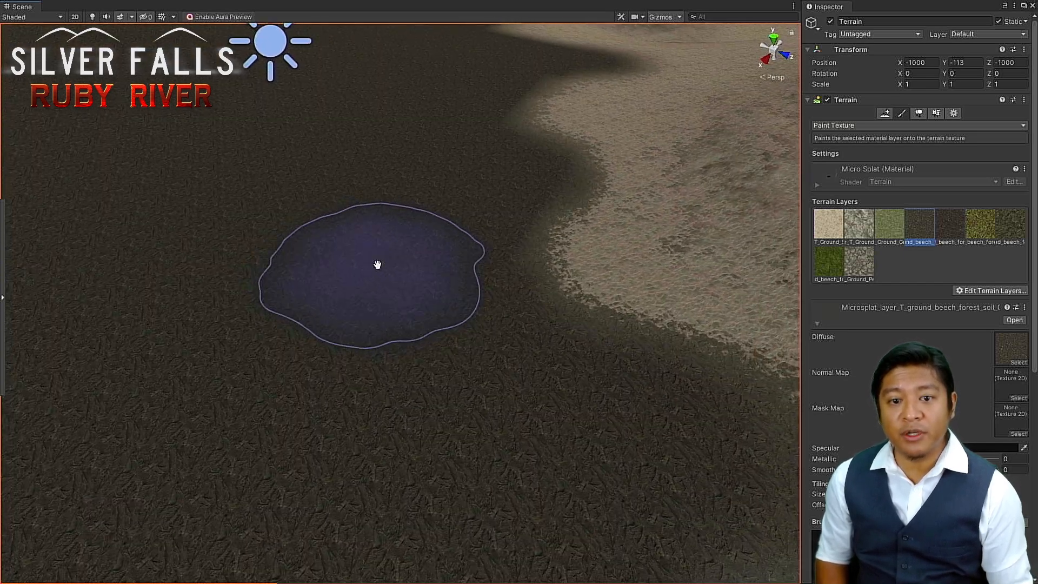
# Step: Paint a trial patch of beech forest soil over the roots texture inside the forest area and undo it
pyautogui.scroll(4, 378, 265)
pyautogui.scroll(5, 410, 145)
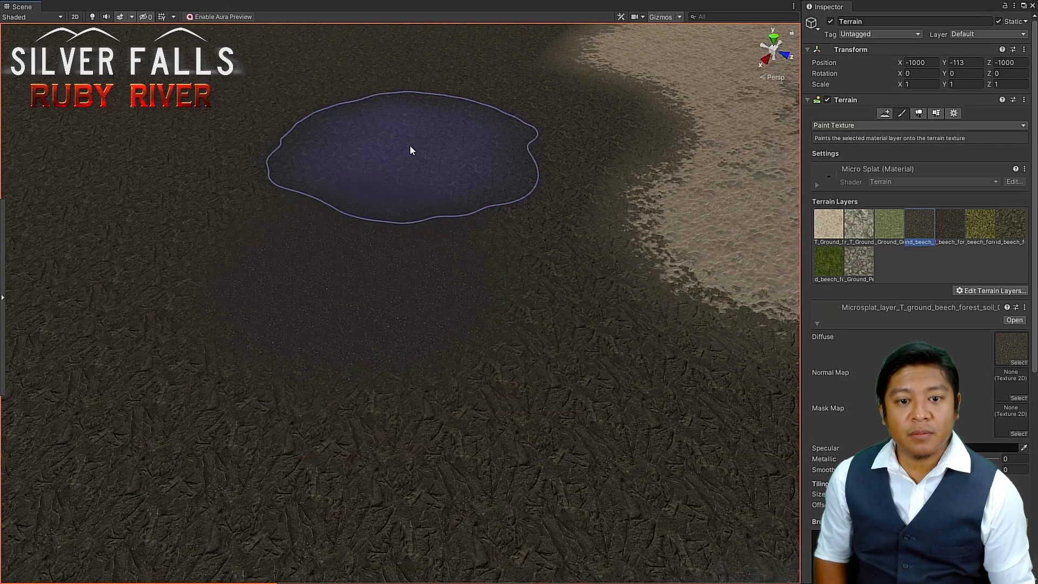
pyautogui.scroll(3, 410, 144)
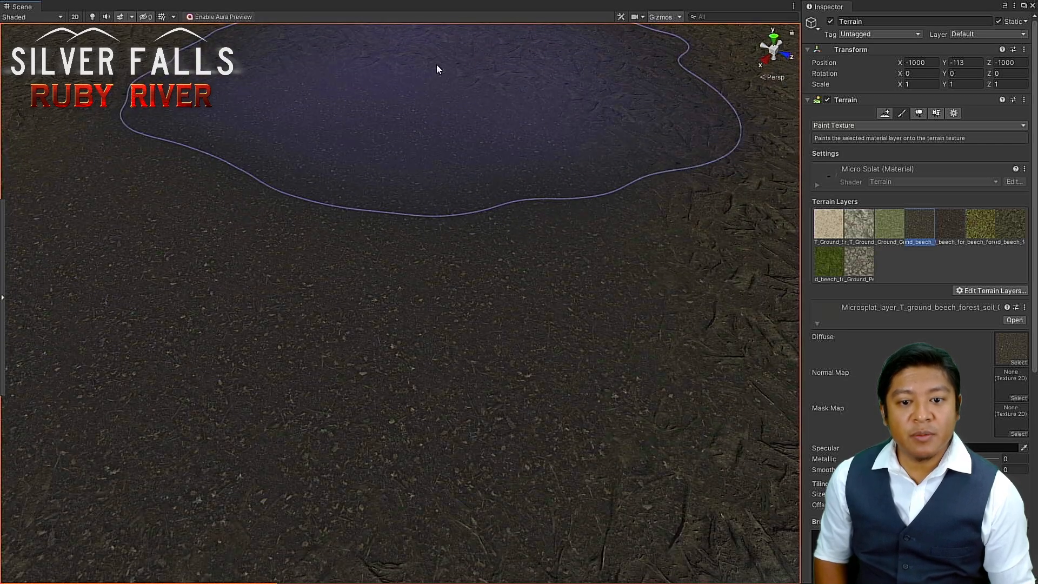
pyautogui.hotkey('ctrl', 'z')
# Step: Set the texture brush opacity to 5.7
pyautogui.scroll(-5, 1015, 220)
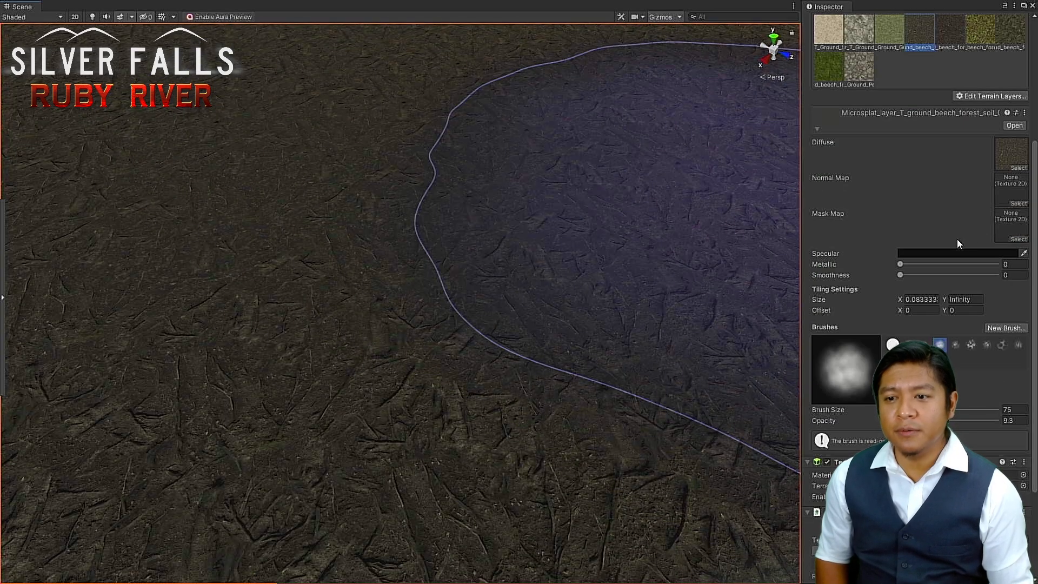
pyautogui.scroll(-3, 957, 239)
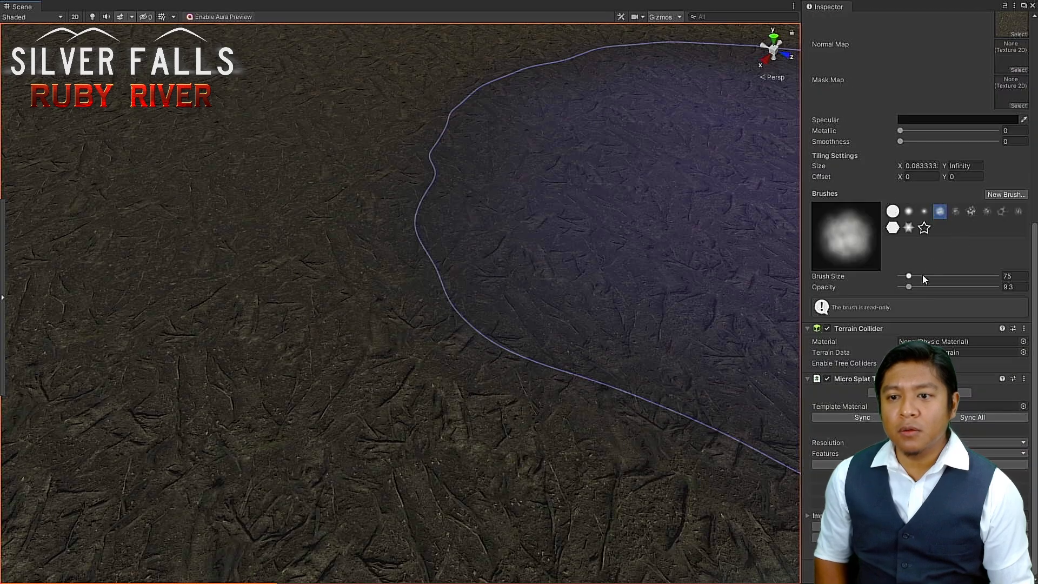
pyautogui.moveTo(908, 287); pyautogui.dragTo(910, 290)
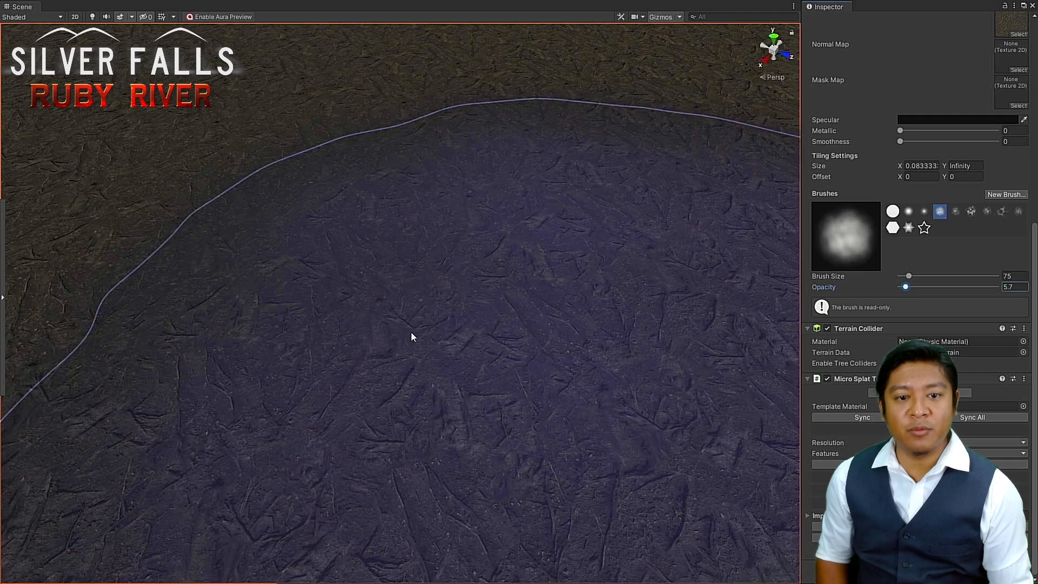
# Step: Paint a faint patch of beech forest soil over the roots texture near the notch in the forest edge
pyautogui.scroll(-3, 390, 256)
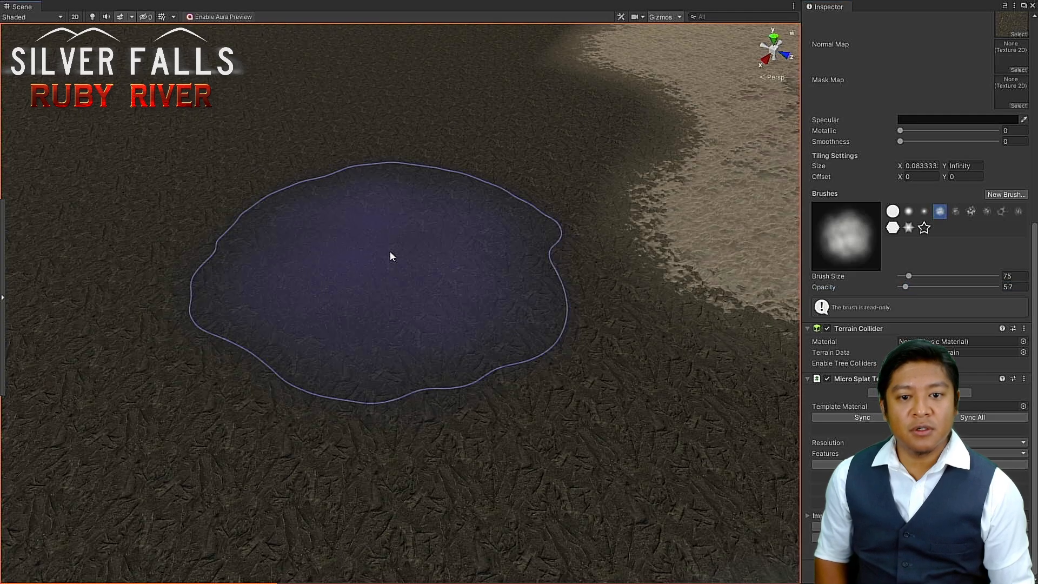
pyautogui.moveTo(387, 392); pyautogui.dragTo(385, 364, button='middle')
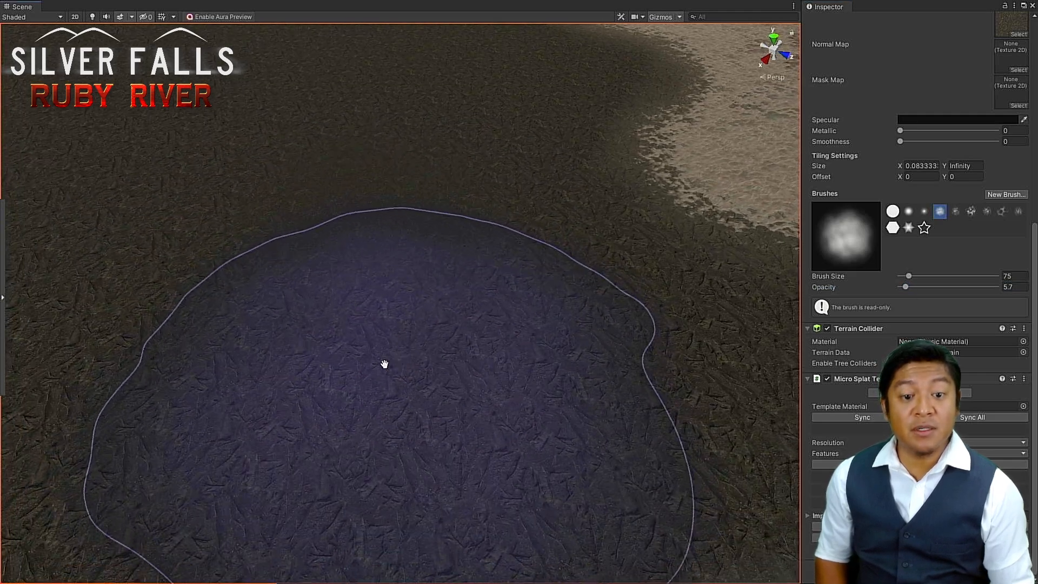
pyautogui.moveTo(330, 364); pyautogui.dragTo(303, 354)
pyautogui.scroll(-3, 303, 353)
pyautogui.moveTo(493, 361)
pyautogui.mouseDown(button='middle')
pyautogui.moveTo(424, 379)
pyautogui.moveTo(418, 414)
pyautogui.mouseUp(button='middle')
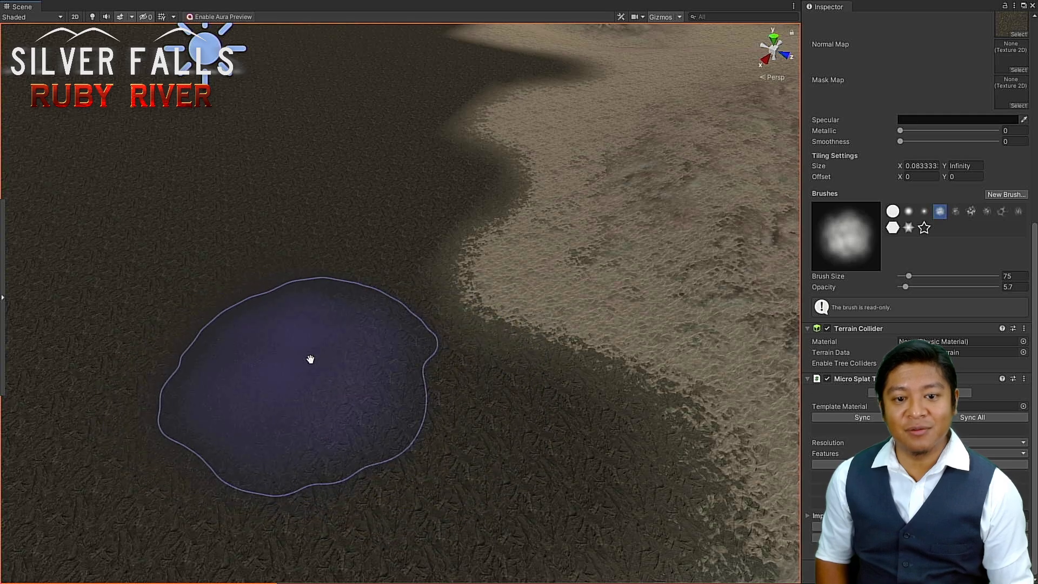
pyautogui.moveTo(311, 358); pyautogui.dragTo(325, 342, button='middle')
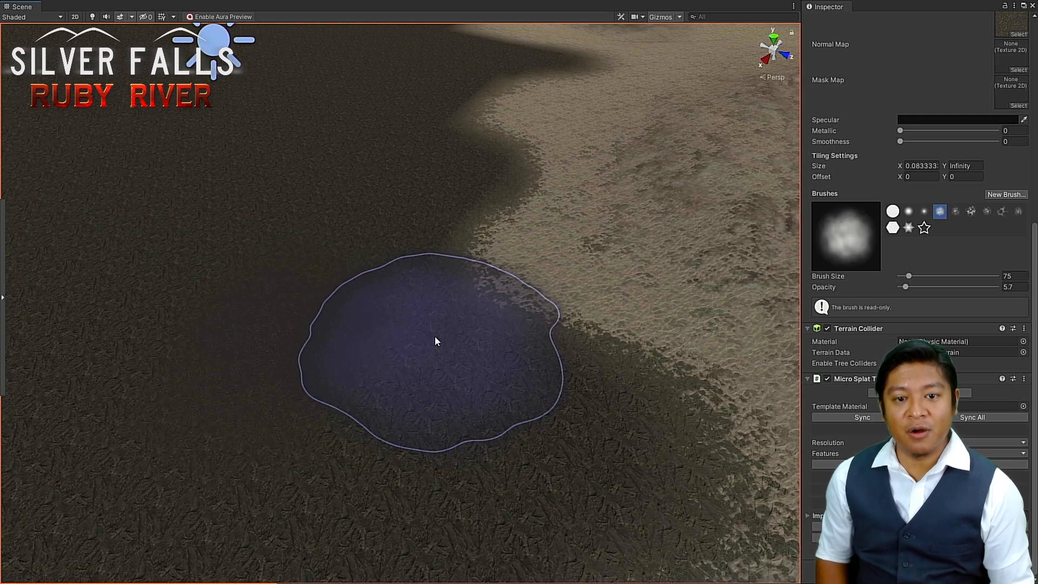
pyautogui.scroll(-3, 416, 435)
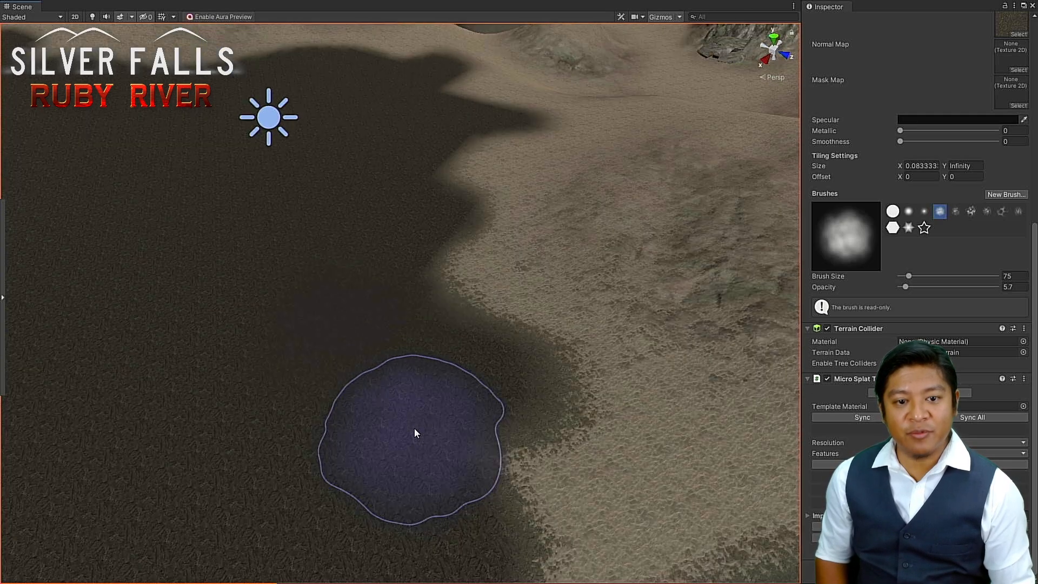
# Step: Select the conifer in the tree group beside the river, frame it, and bring up its source model asset
pyautogui.moveTo(408, 417); pyautogui.dragTo(371, 336, button='middle')
pyautogui.scroll(-6, 371, 332)
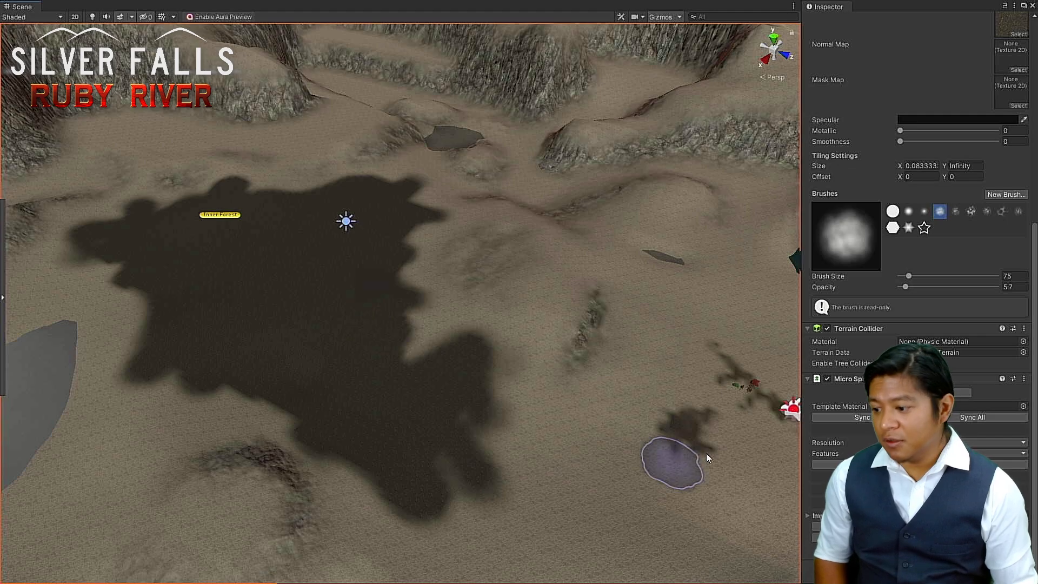
pyautogui.moveTo(738, 462); pyautogui.dragTo(514, 449, button='middle')
pyautogui.press('w')
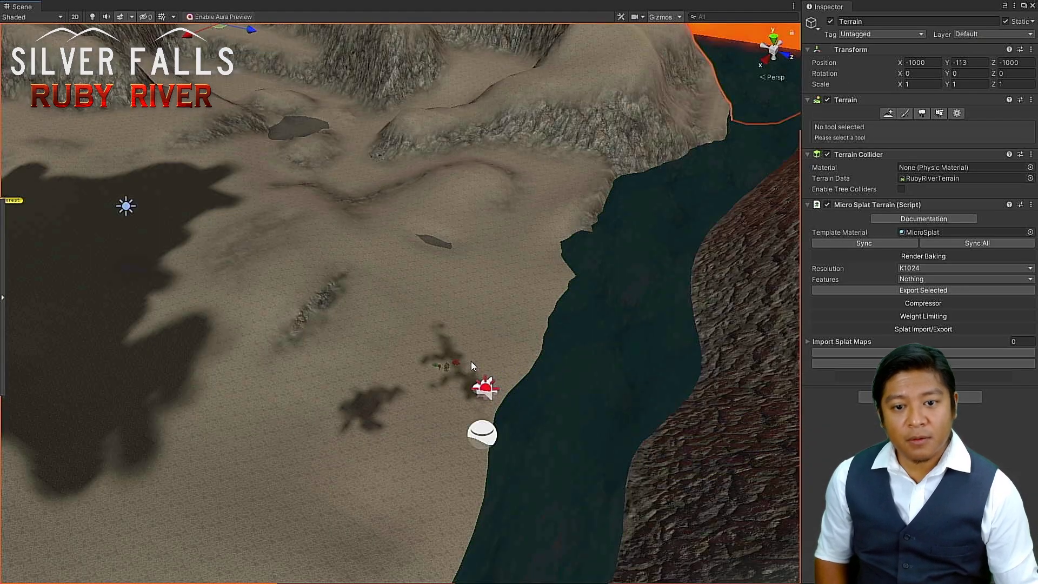
pyautogui.click(453, 363)
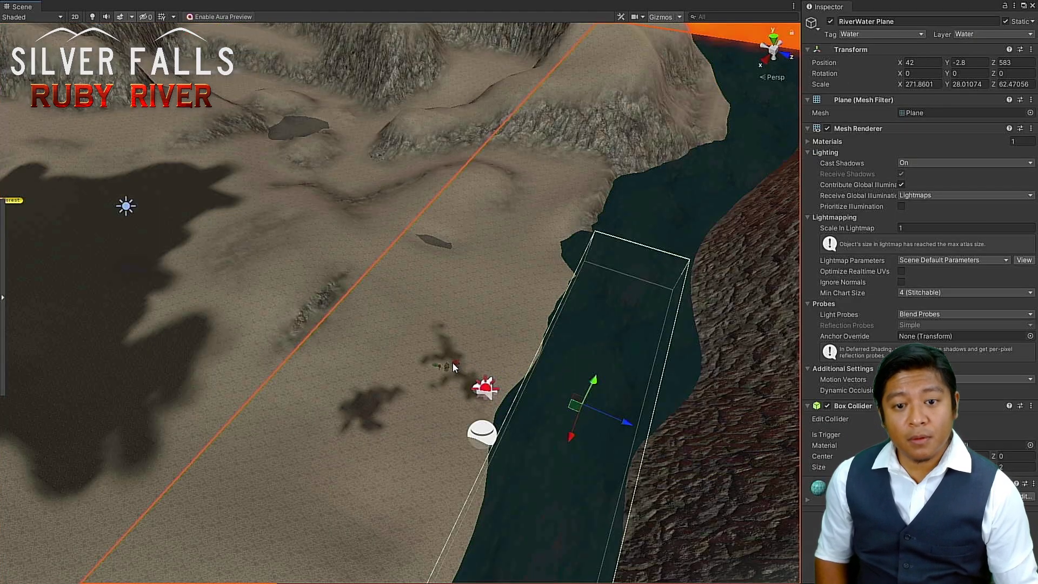
pyautogui.click(447, 369)
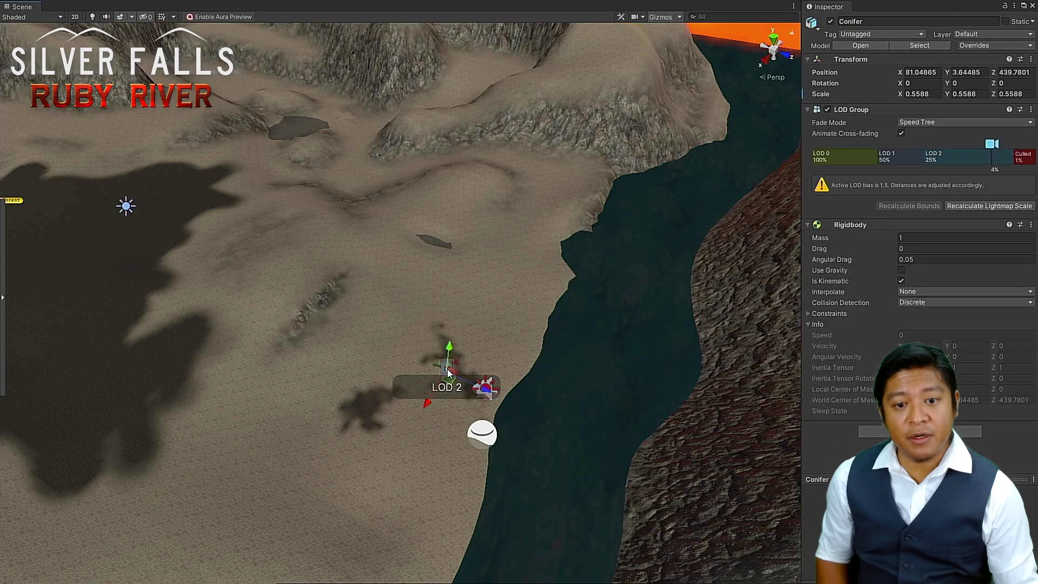
pyautogui.press('f')
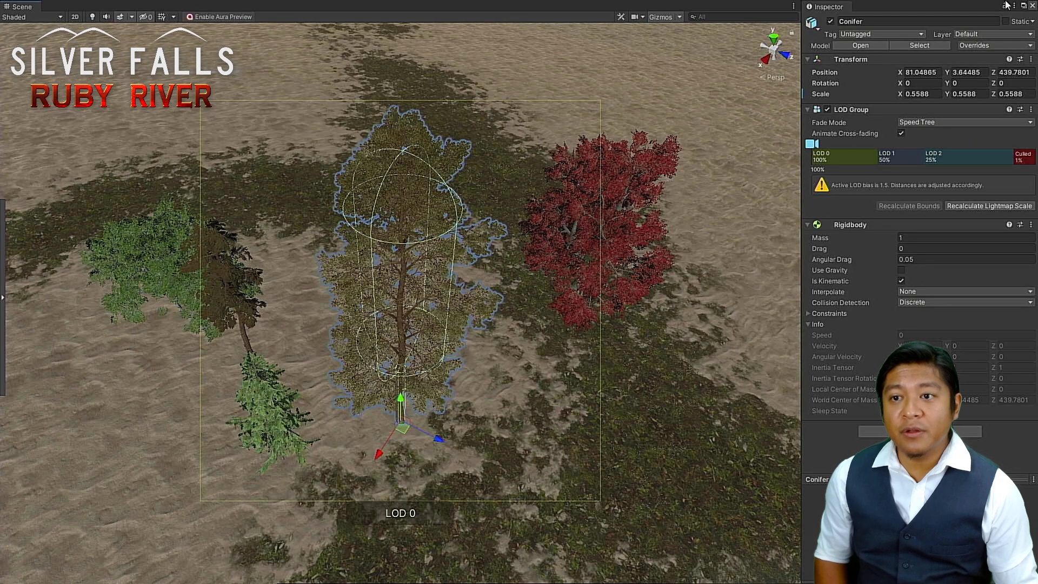
pyautogui.click(939, 47)
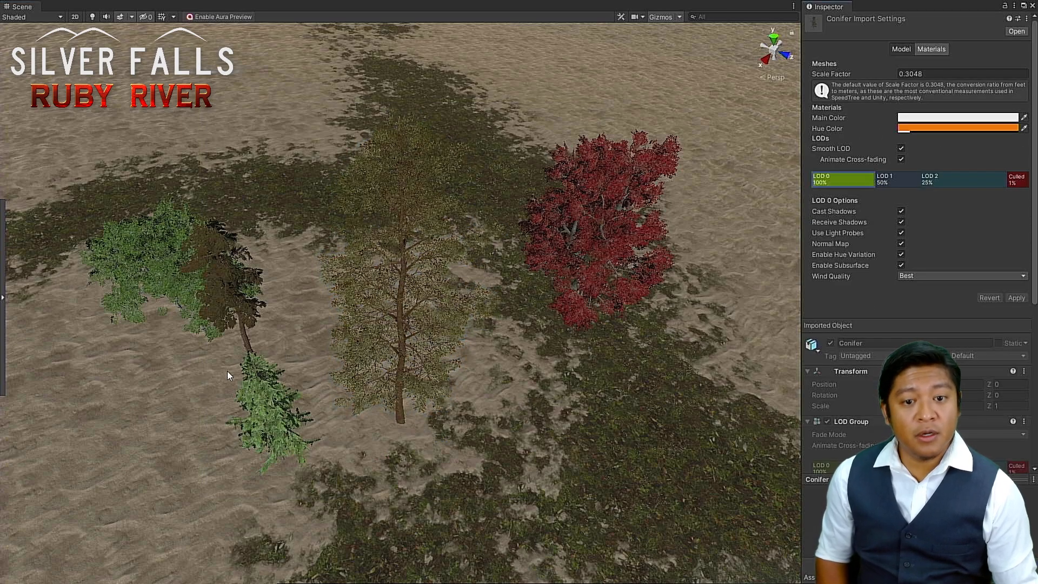
# Step: Place a Conifer model on the soil patch inside the Inner Forest area and frame it in the view
pyautogui.scroll(-10, 227, 371)
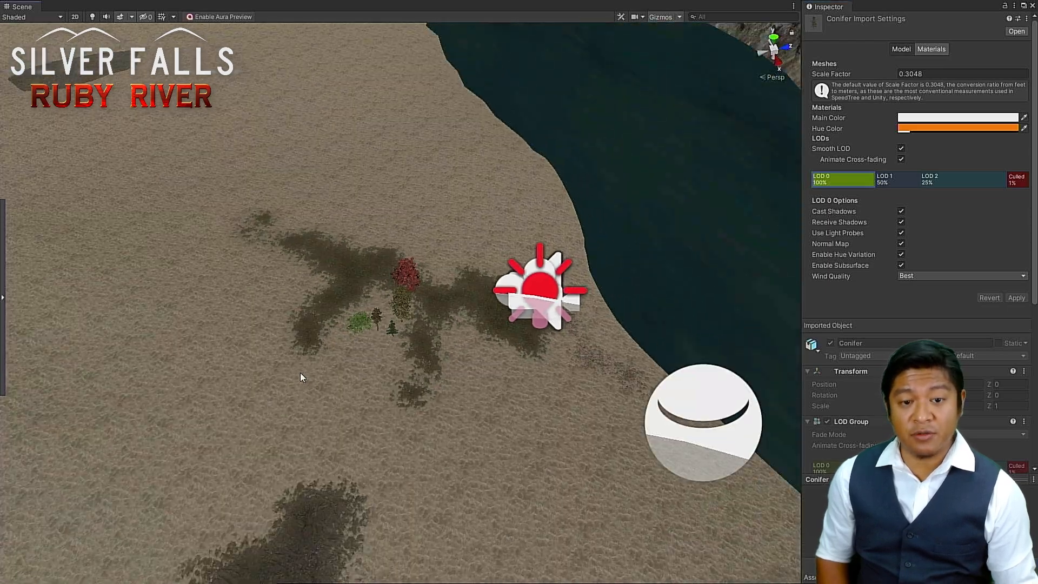
pyautogui.scroll(-4, 300, 373)
pyautogui.moveTo(146, 426); pyautogui.dragTo(779, 140, button='middle')
pyautogui.moveTo(540, 395); pyautogui.dragTo(639, 338, button='middle')
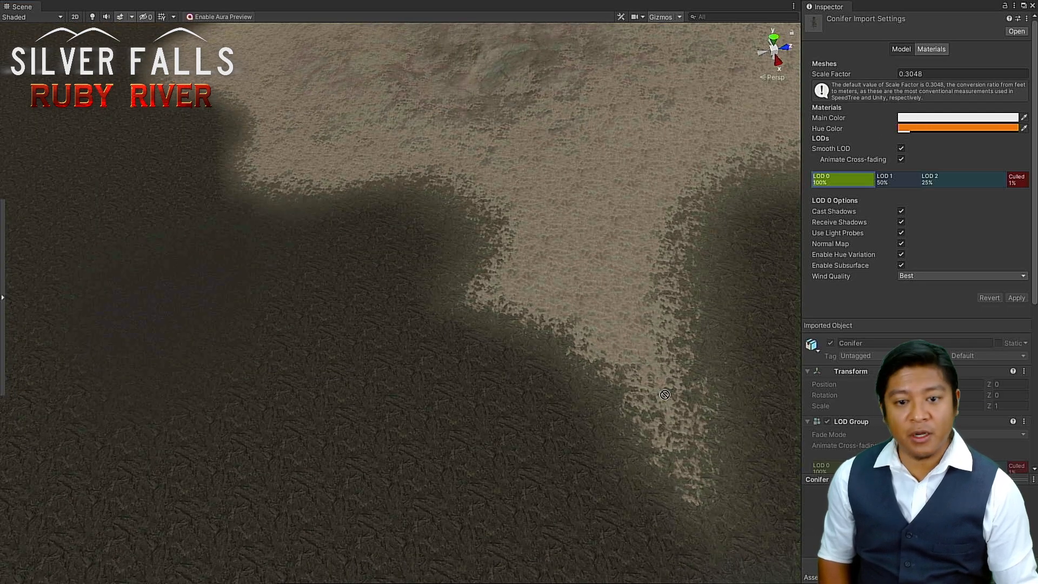
pyautogui.moveTo(664, 394); pyautogui.dragTo(216, 318)
pyautogui.press('f')
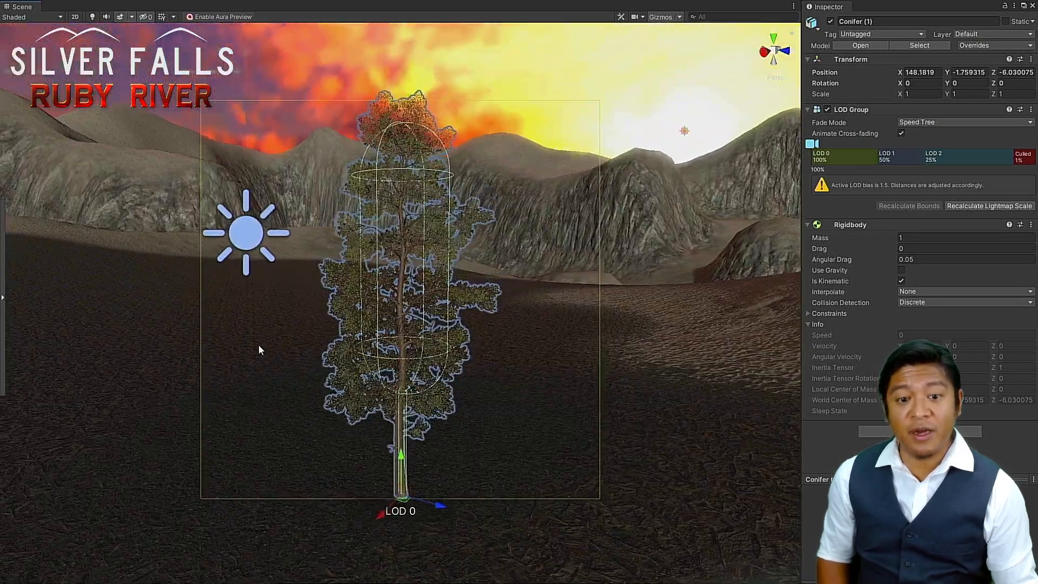
pyautogui.scroll(-3, 339, 391)
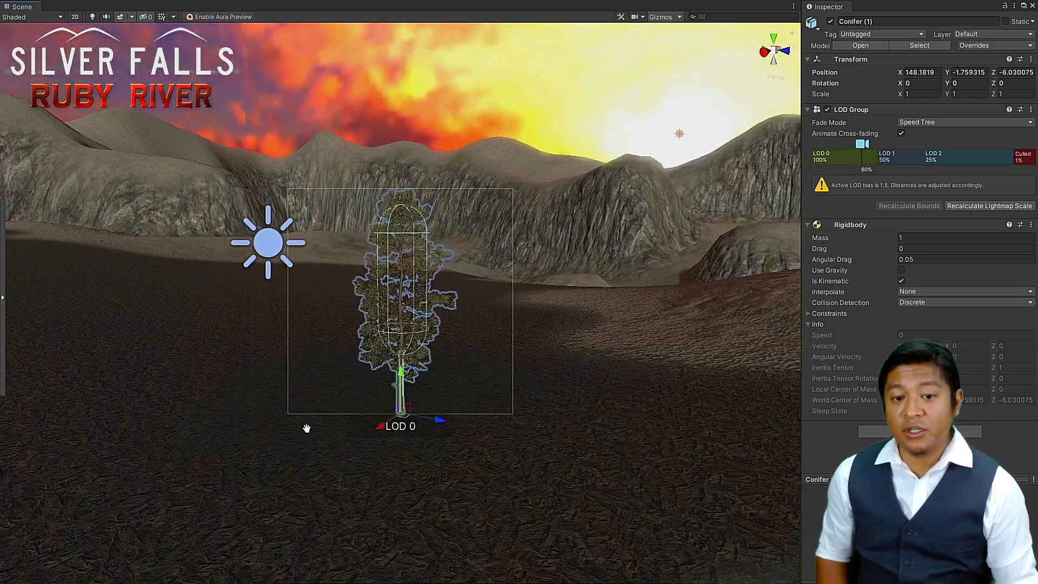
# Step: Expand the _ScatterManagerSubFoliage group in the hierarchy, then select scatterManagerFlowers1 and frame it in the scene
pyautogui.moveTo(307, 428); pyautogui.dragTo(391, 373, button='middle')
pyautogui.keyDown('alt'); pyautogui.moveTo(391, 373); pyautogui.dragTo(390, 413); pyautogui.keyUp('alt')
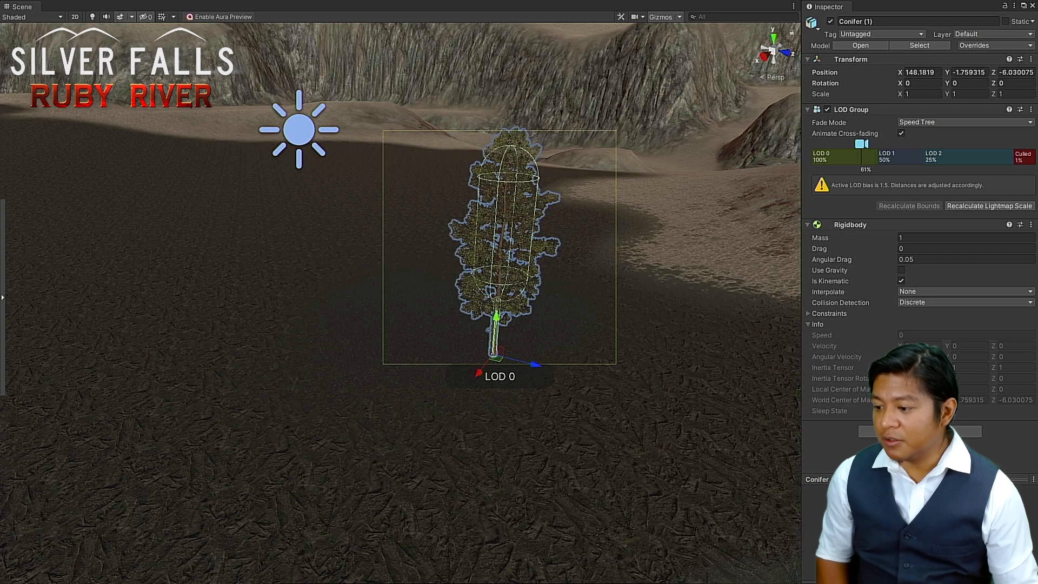
pyautogui.moveTo(1037, 425); pyautogui.dragTo(755, 236)
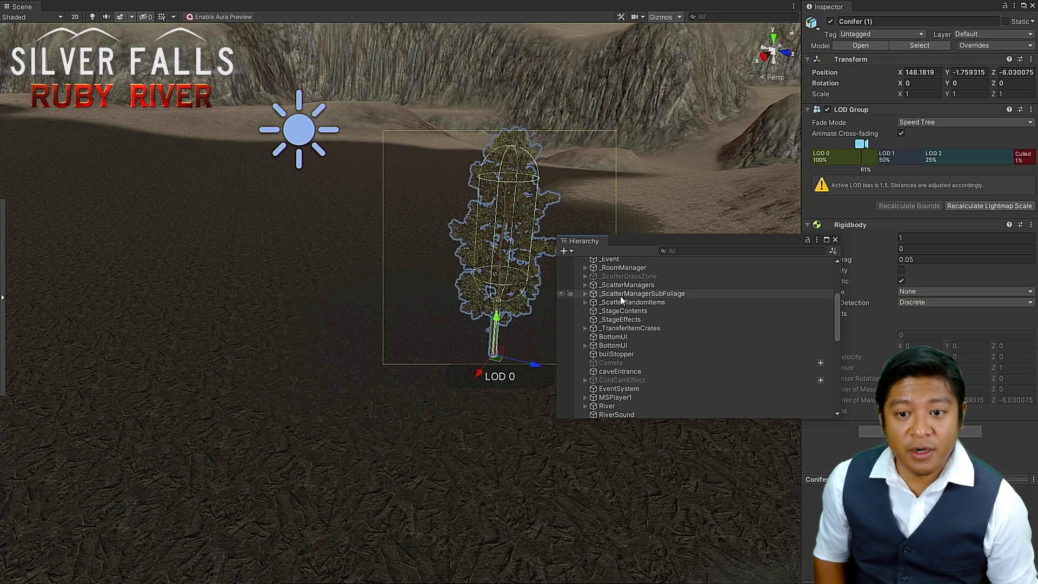
pyautogui.click(582, 286)
pyautogui.click(585, 293)
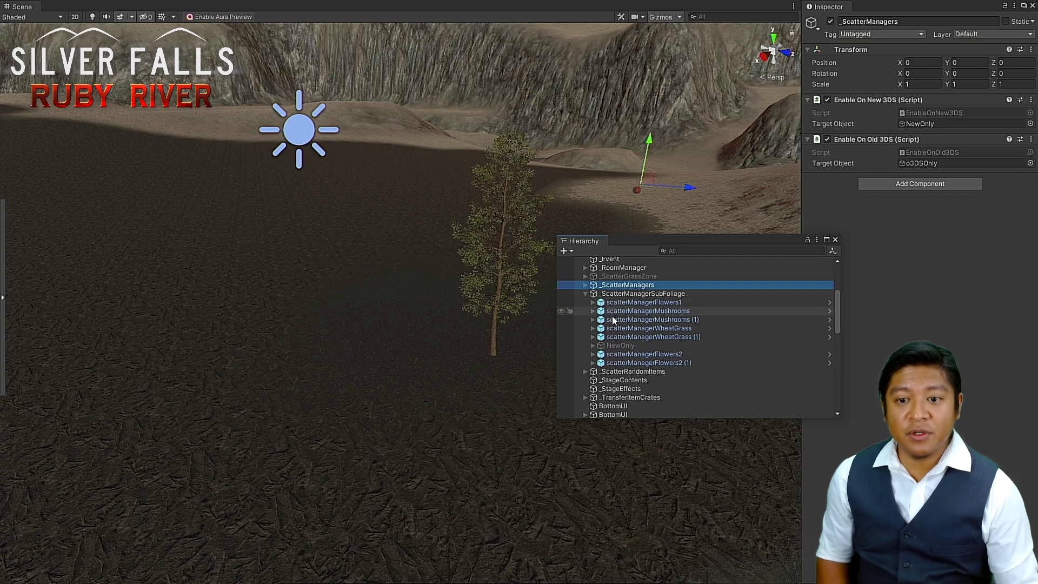
pyautogui.scroll(3, 602, 351)
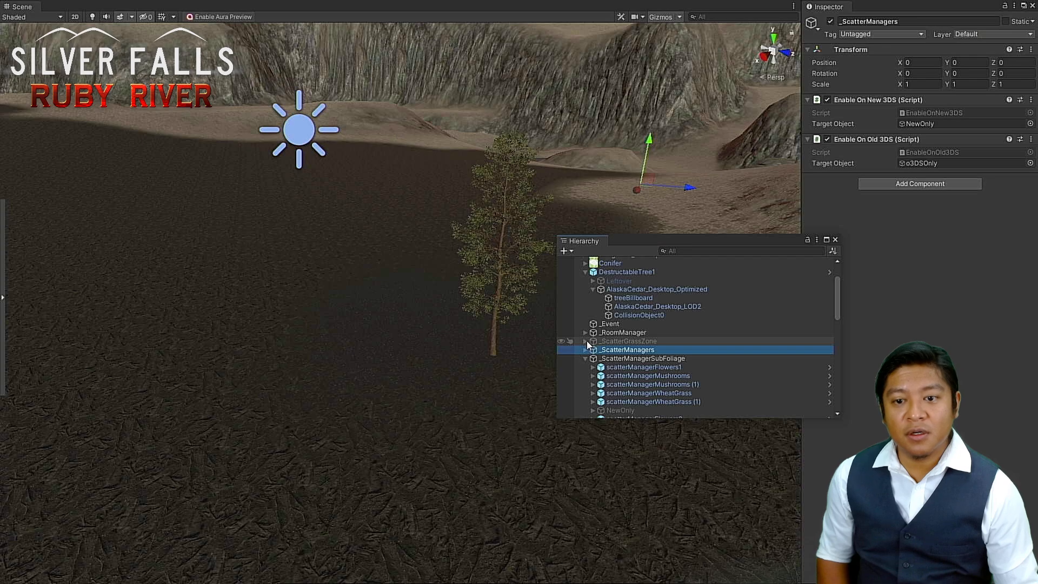
pyautogui.scroll(-3, 586, 341)
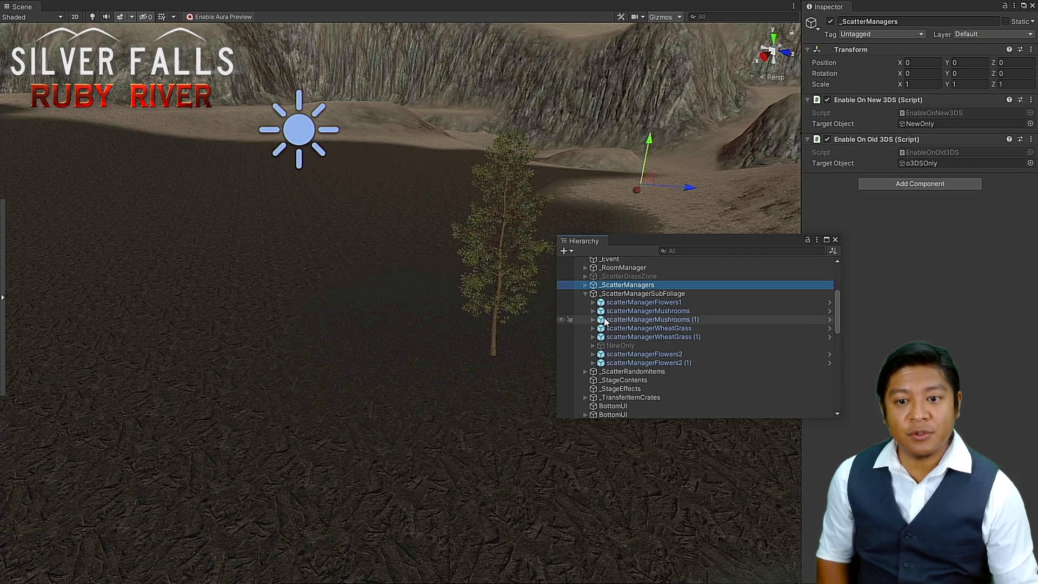
pyautogui.click(601, 304)
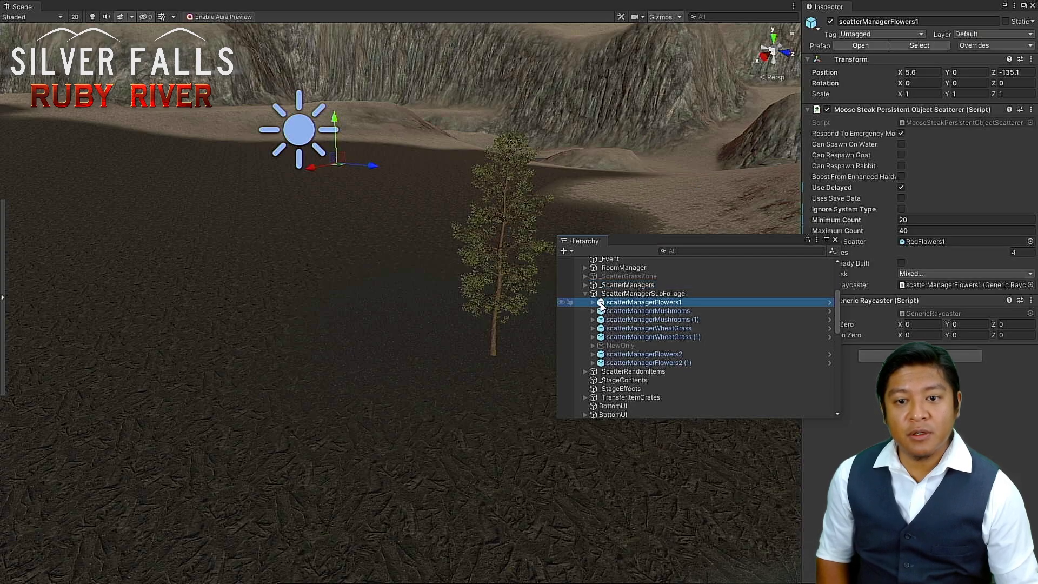
pyautogui.press('f')
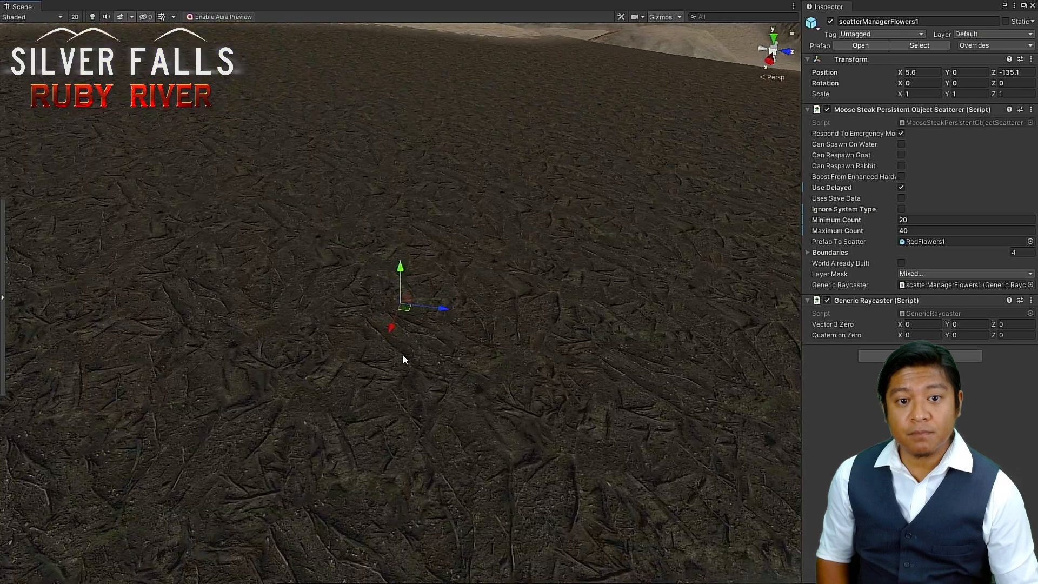
pyautogui.scroll(-5, 414, 317)
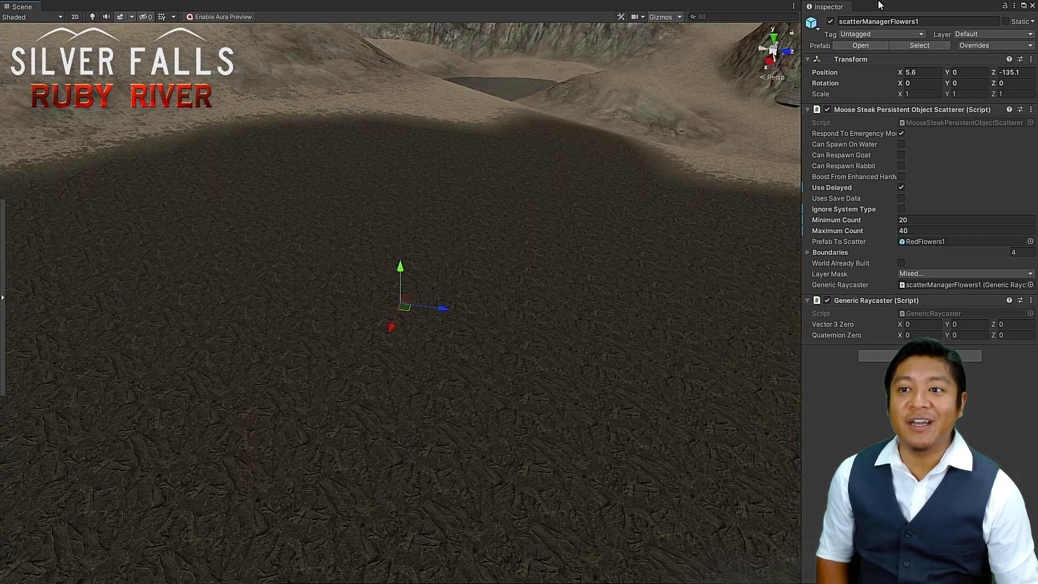
# Step: Restore the maximized scene window to its small size, move the Hierarchy window clear of it, and expand scatterManagerFlowers1
pyautogui.click(1024, 7)
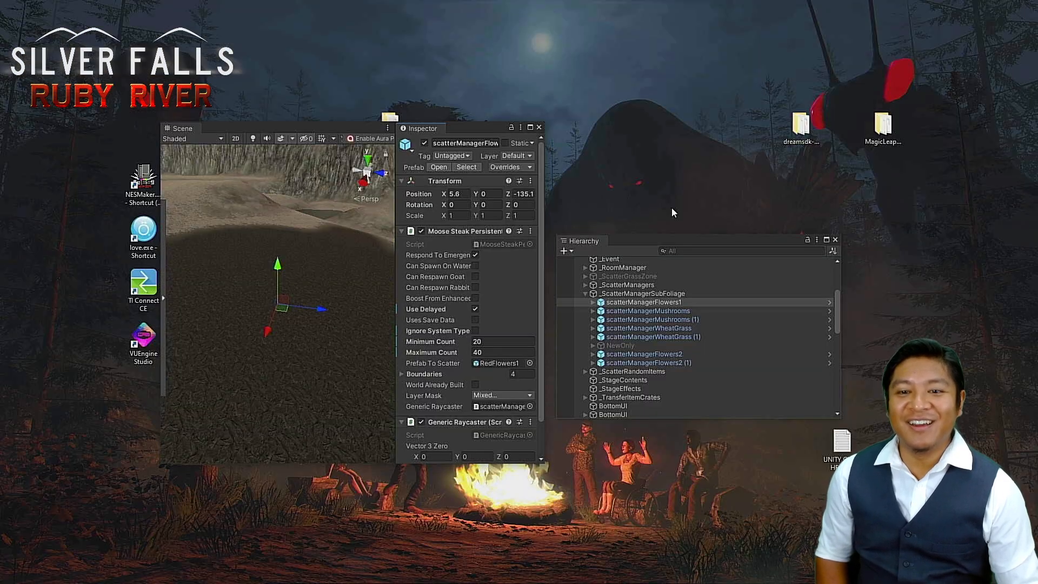
pyautogui.moveTo(628, 239); pyautogui.dragTo(719, 213)
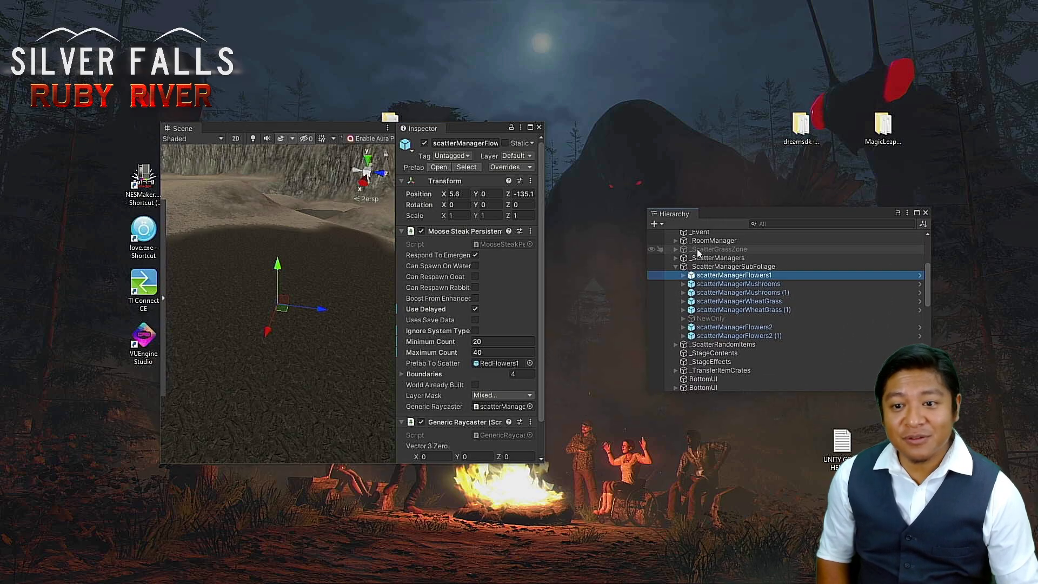
pyautogui.click(683, 275)
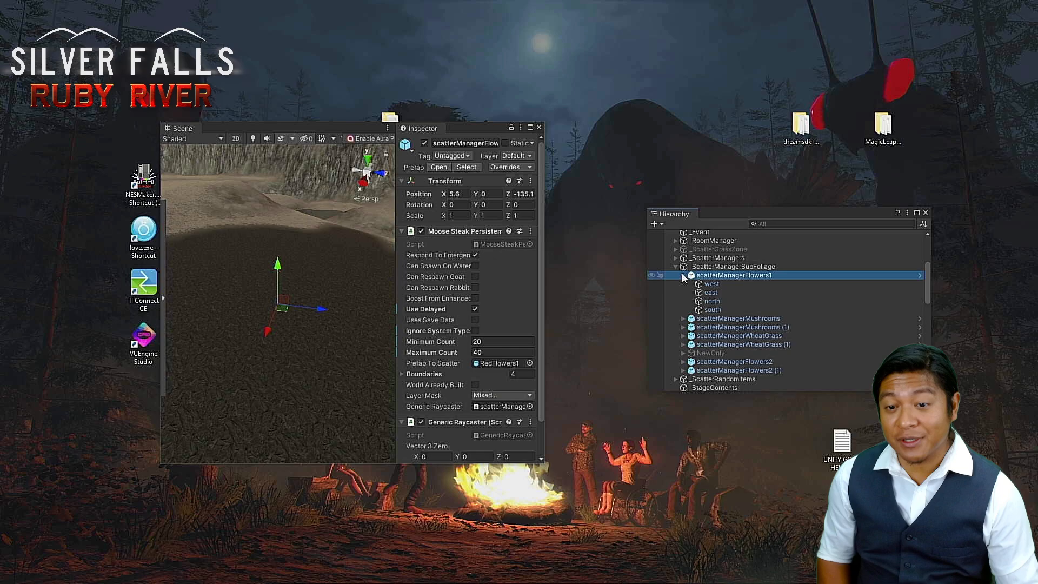
# Step: Assign the yellow label icon to the west, east, north and south boundary objects of scatterManagerFlowers1 together
pyautogui.click(711, 284)
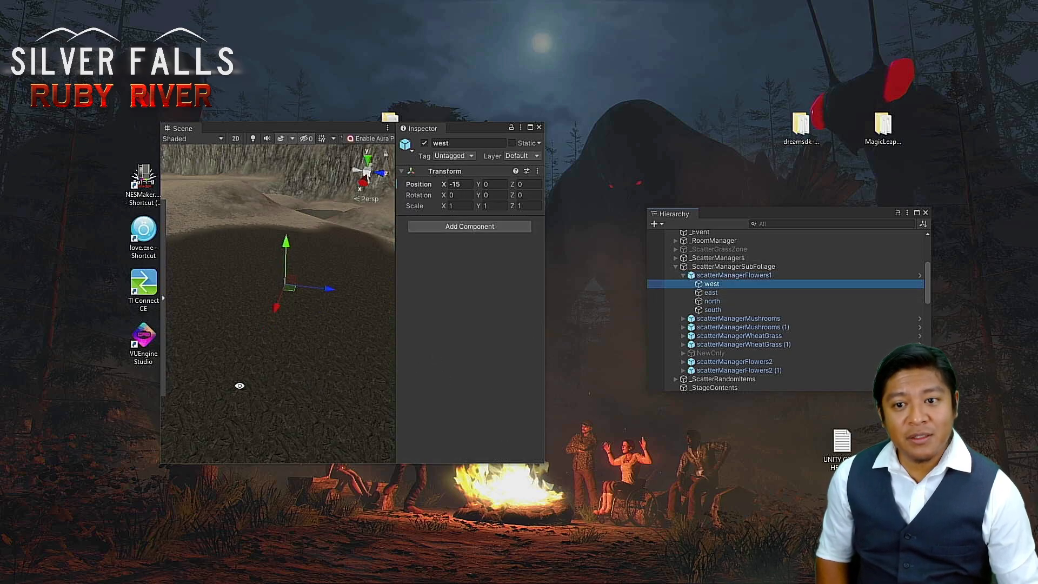
pyautogui.keyDown('alt'); pyautogui.moveTo(240, 385); pyautogui.dragTo(410, 326); pyautogui.keyUp('alt')
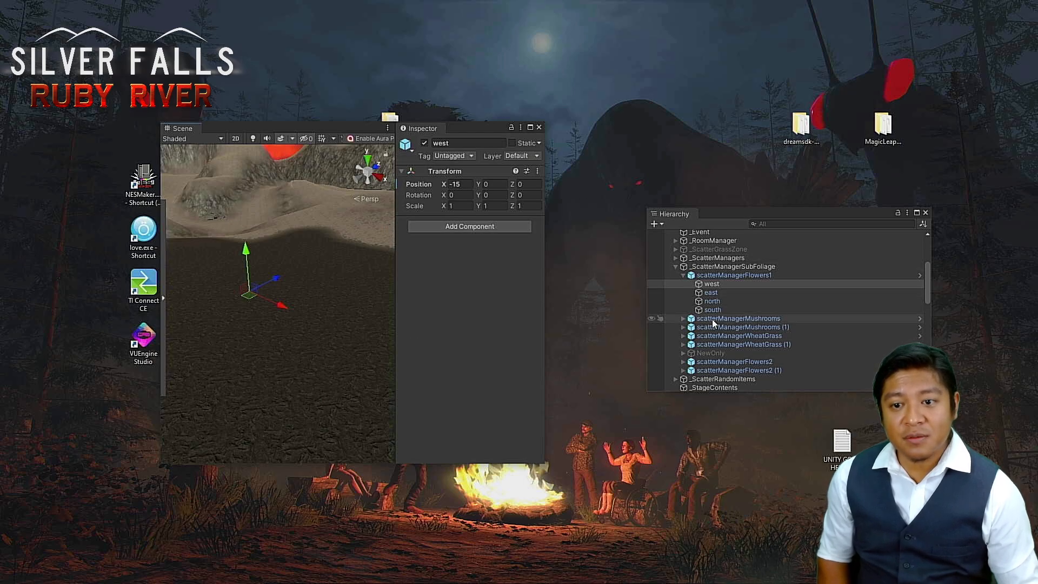
pyautogui.keyDown('shift'); pyautogui.click(722, 309); pyautogui.keyUp('shift')
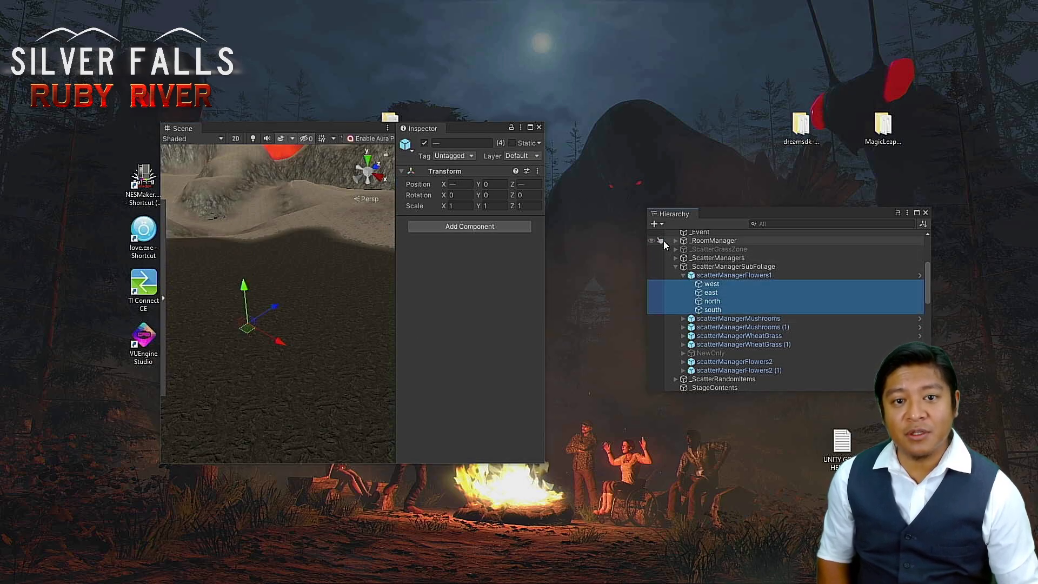
pyautogui.click(407, 150)
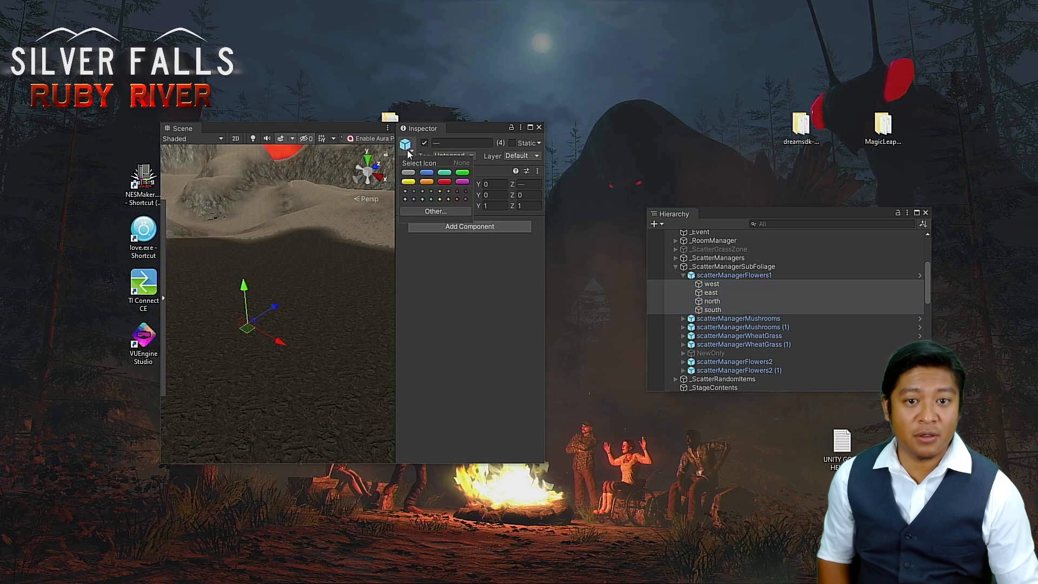
pyautogui.click(408, 183)
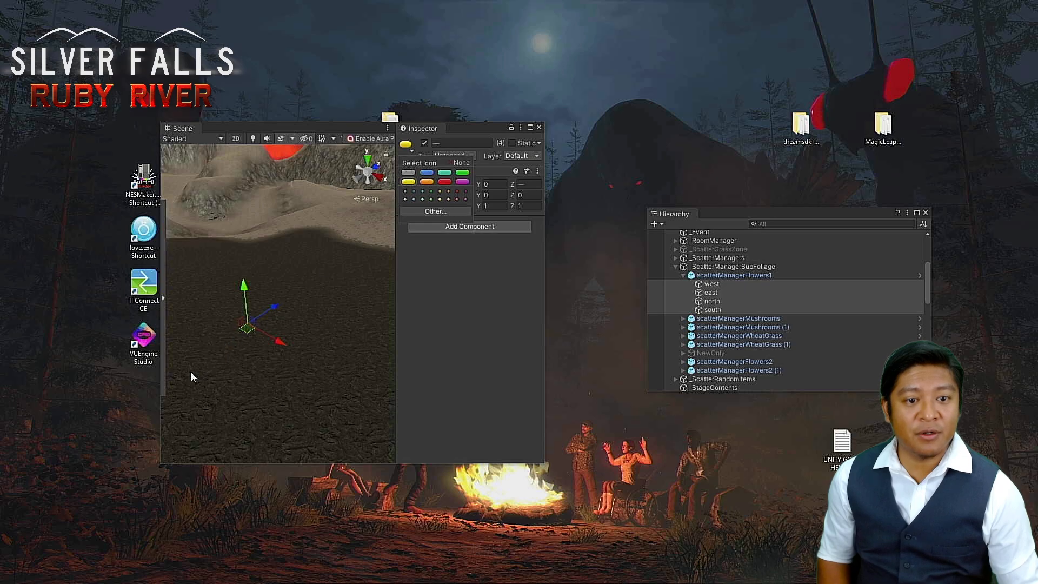
pyautogui.click(468, 311)
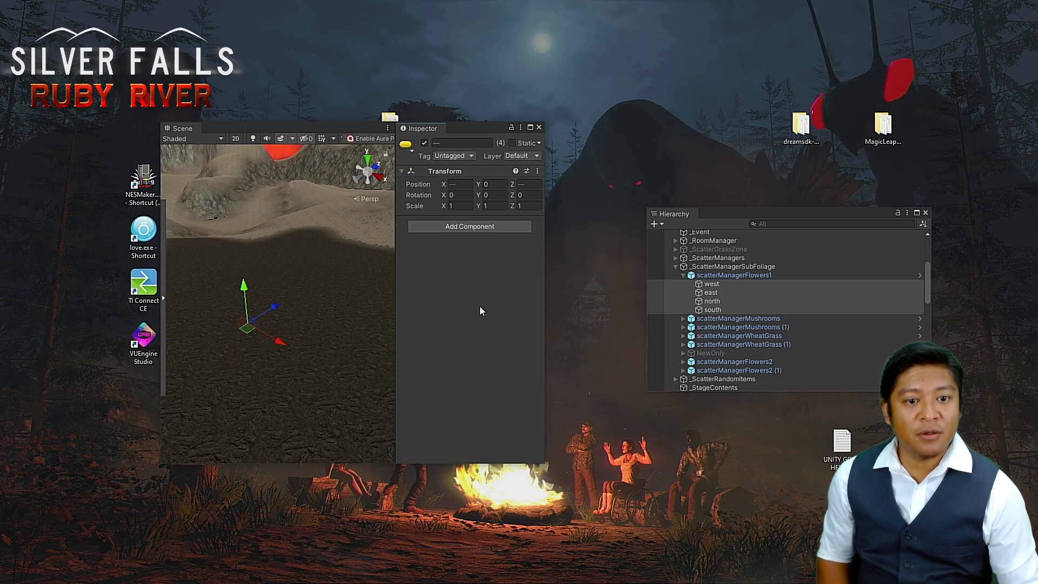
# Step: Examine where the boundary objects of scatterManagerFlowers1 lie on the terrain, checking east and west individually
pyautogui.keyDown('alt'); pyautogui.moveTo(224, 359); pyautogui.dragTo(303, 351); pyautogui.keyUp('alt')
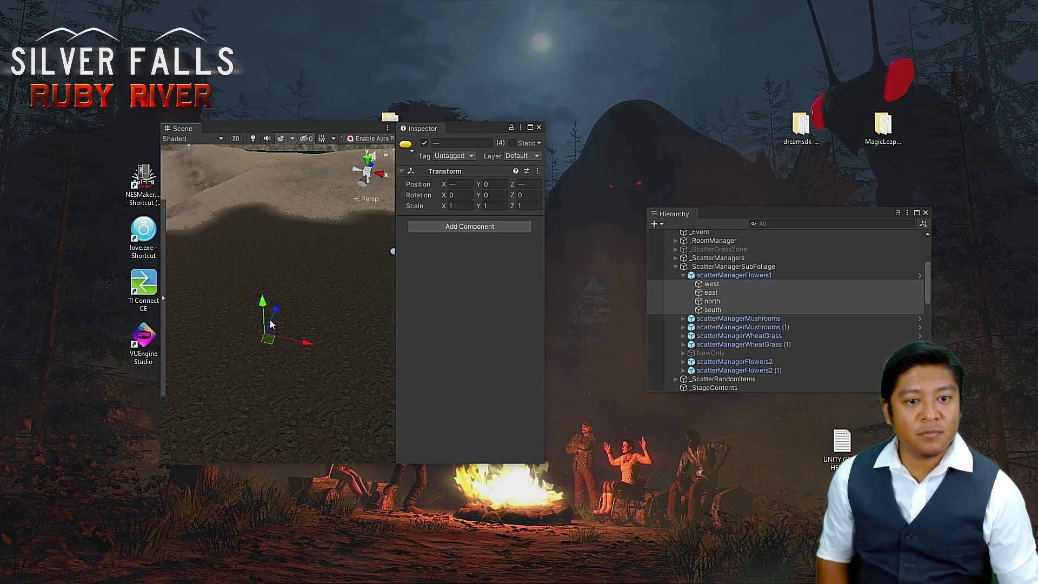
pyautogui.scroll(-5, 270, 320)
pyautogui.scroll(-3, 271, 323)
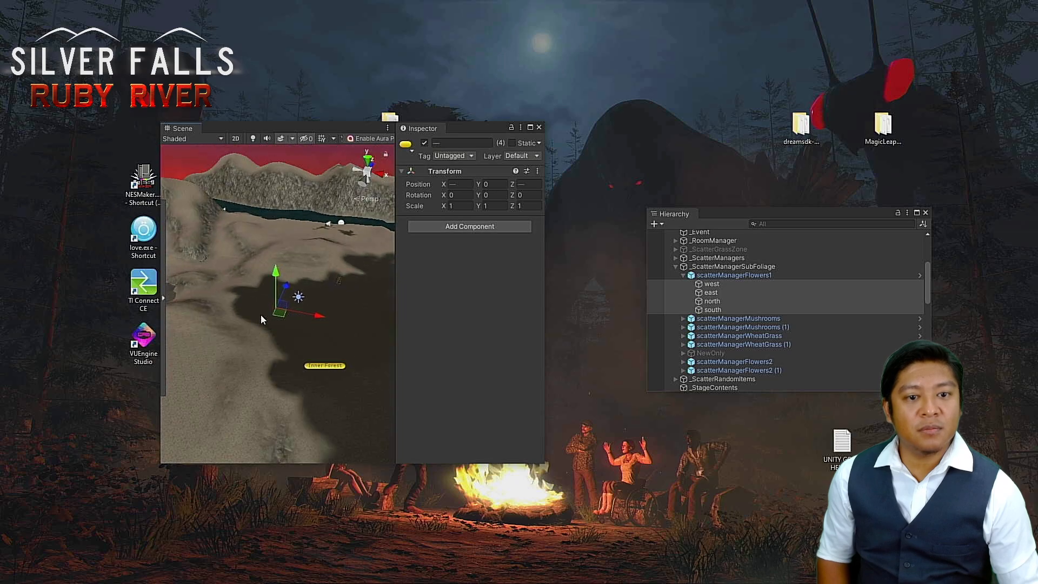
pyautogui.scroll(10, 270, 320)
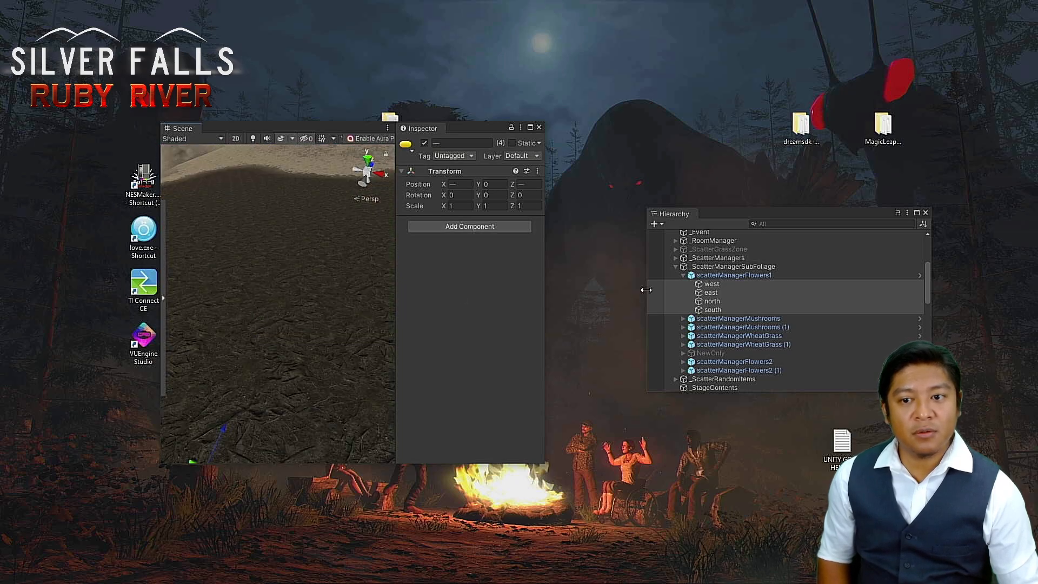
pyautogui.click(711, 292)
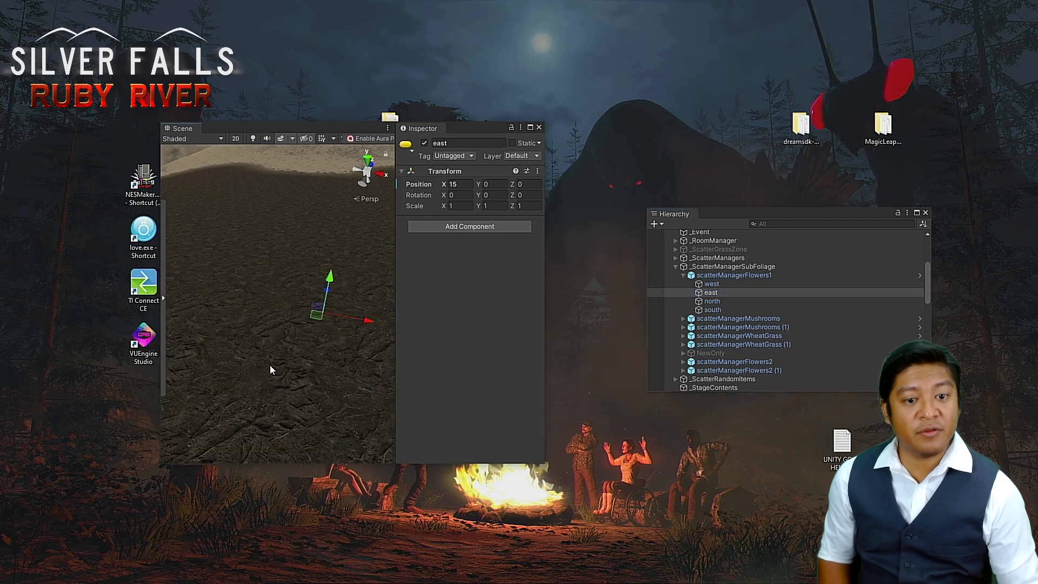
pyautogui.keyDown('alt'); pyautogui.moveTo(277, 362); pyautogui.dragTo(242, 371); pyautogui.keyUp('alt')
pyautogui.scroll(2, 277, 356)
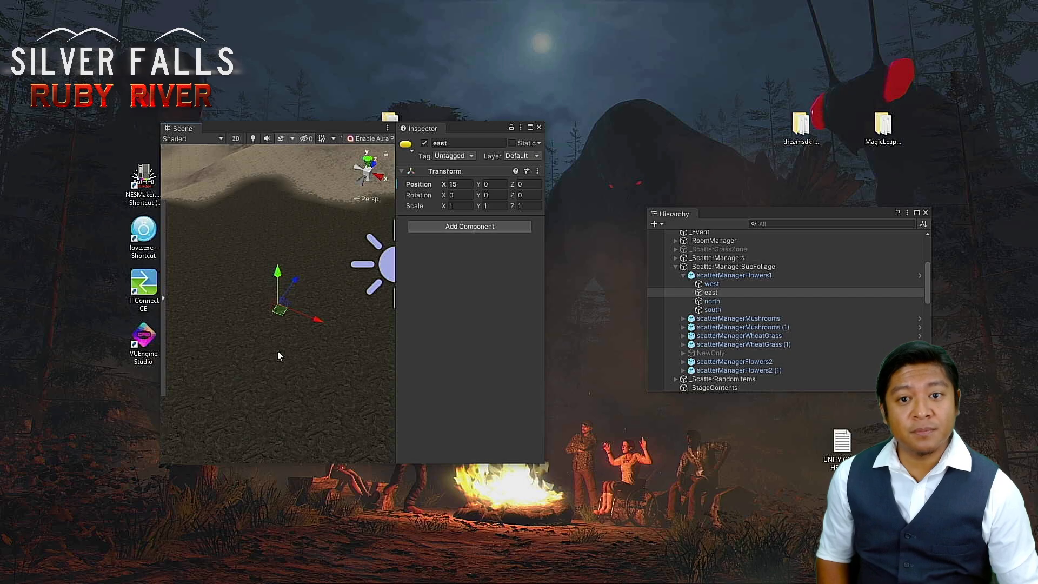
pyautogui.scroll(1, 277, 355)
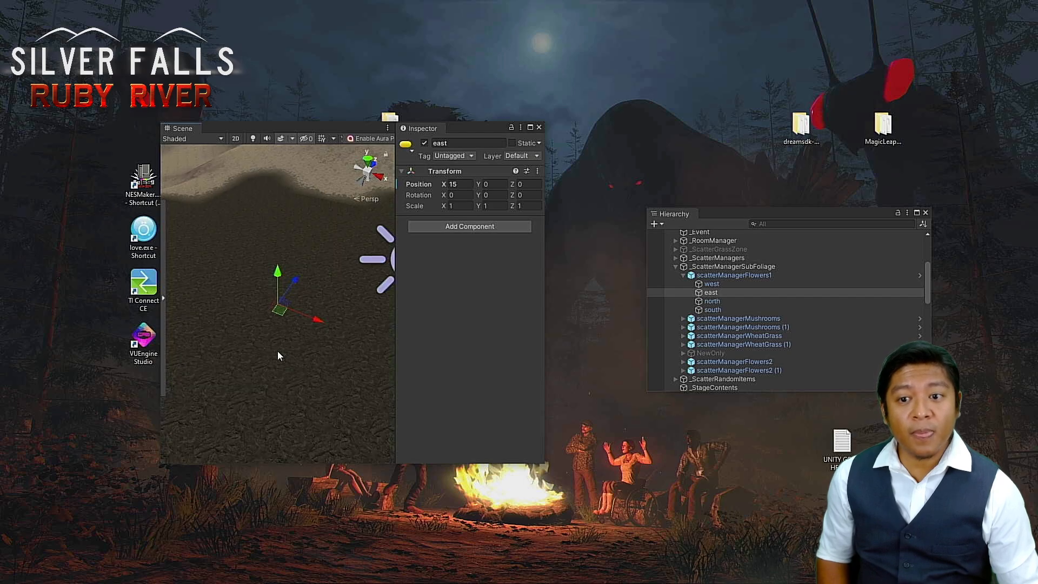
pyautogui.click(719, 284)
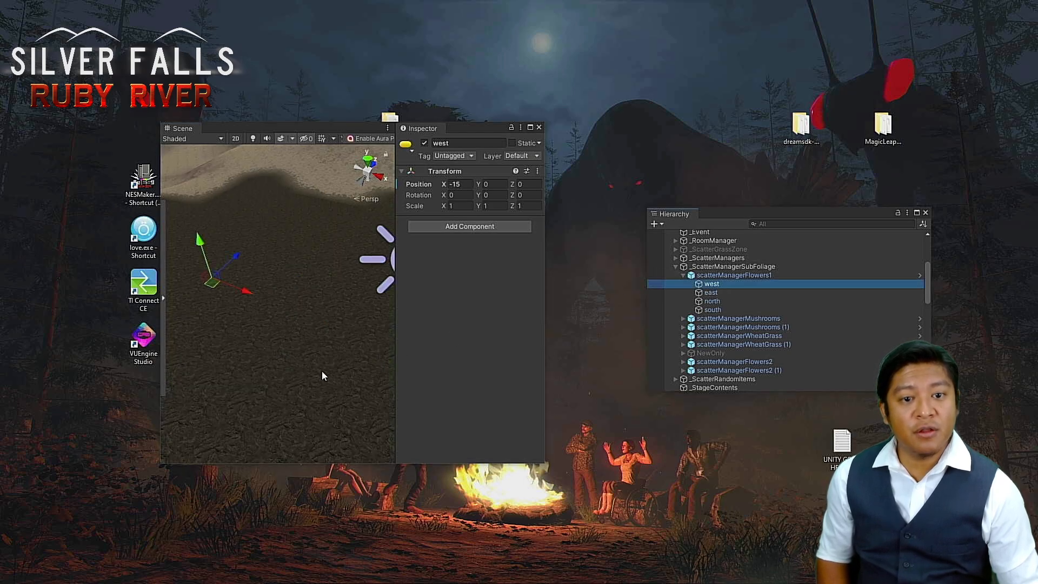
pyautogui.keyDown('alt'); pyautogui.moveTo(299, 358); pyautogui.dragTo(348, 334); pyautogui.keyUp('alt')
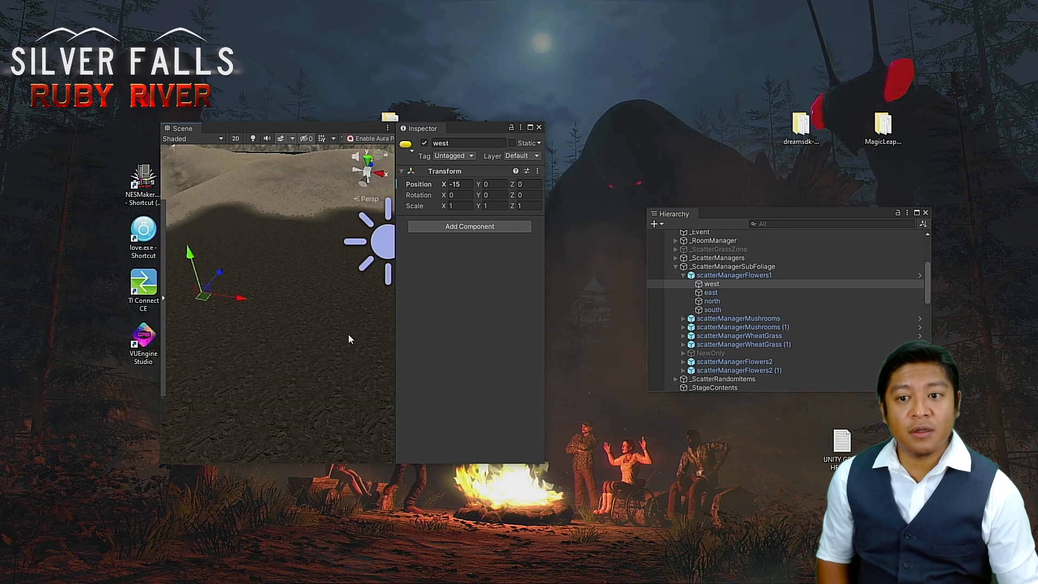
# Step: Review the object scatterer settings of scatterManagerFlowers1, including its counts and prefab, and collapse its children in the hierarchy
pyautogui.click(694, 275)
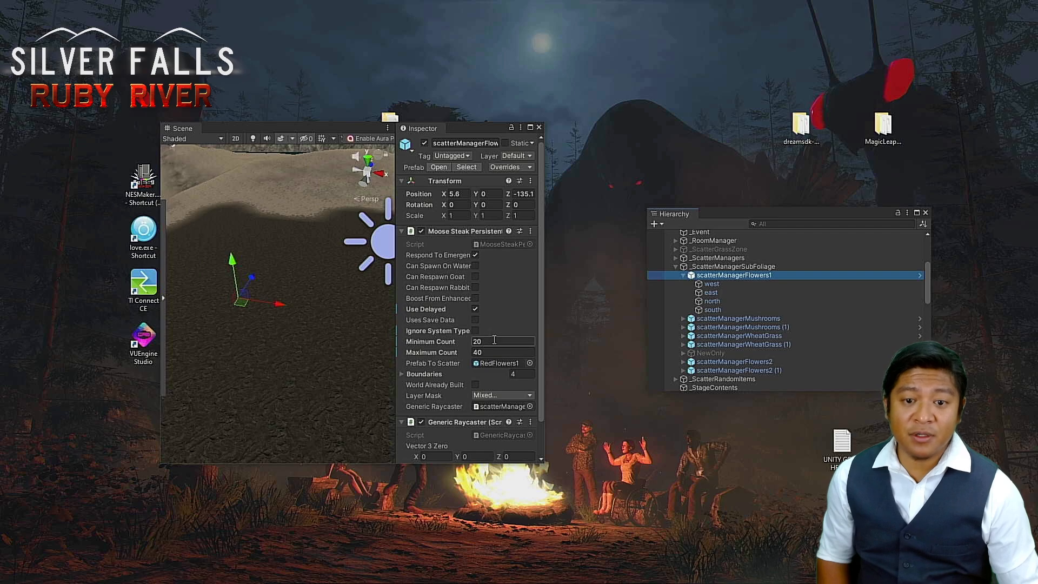
pyautogui.scroll(-3, 492, 344)
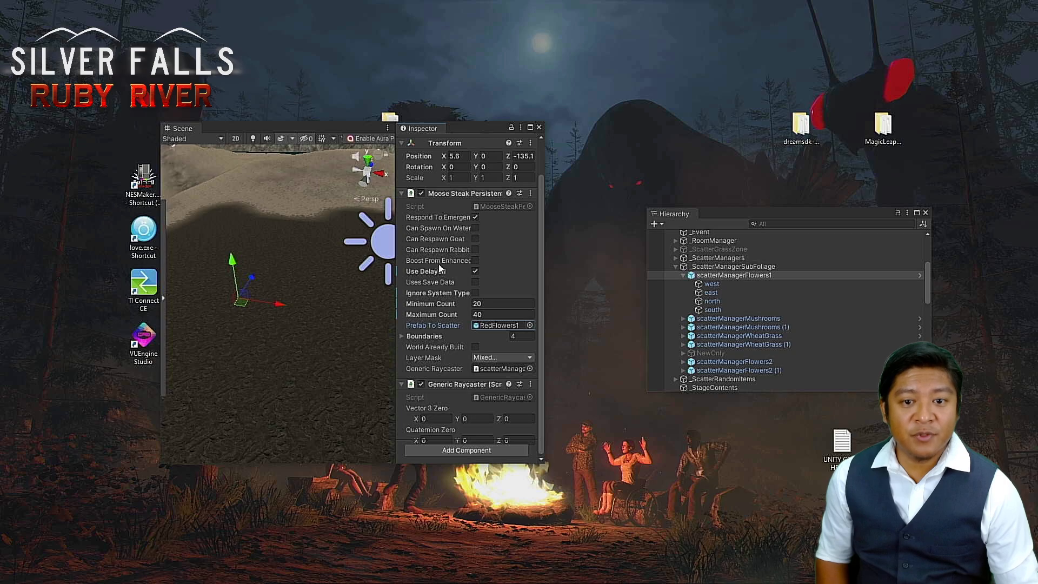
pyautogui.keyDown('alt'); pyautogui.moveTo(229, 344); pyautogui.dragTo(289, 347); pyautogui.keyUp('alt')
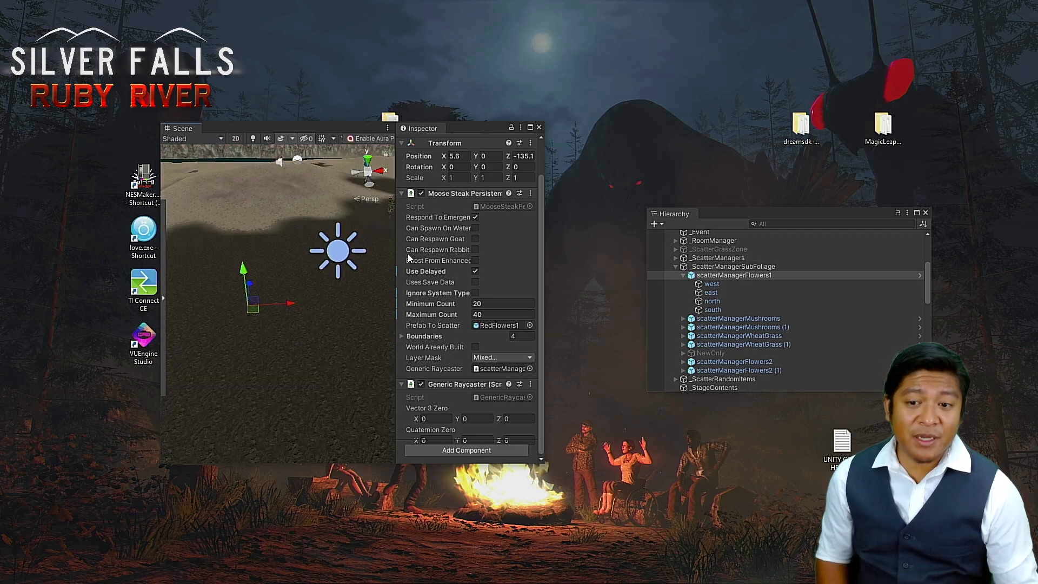
pyautogui.click(683, 274)
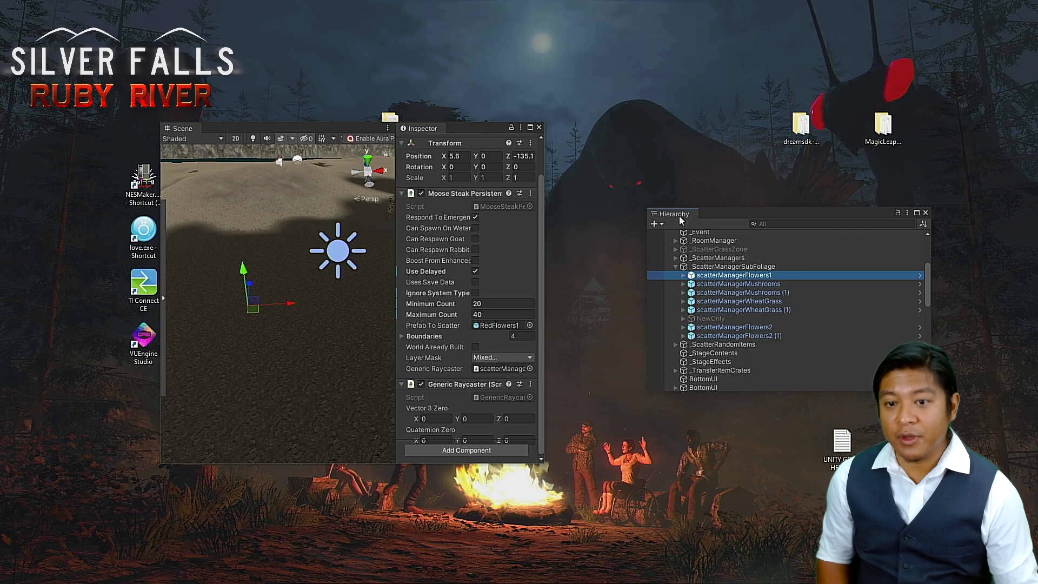
# Step: Put the Hierarchy window away, maximize the scene window, and inspect the Inner Forest ground around the placed conifer
pyautogui.moveTo(682, 216); pyautogui.dragTo(702, 241)
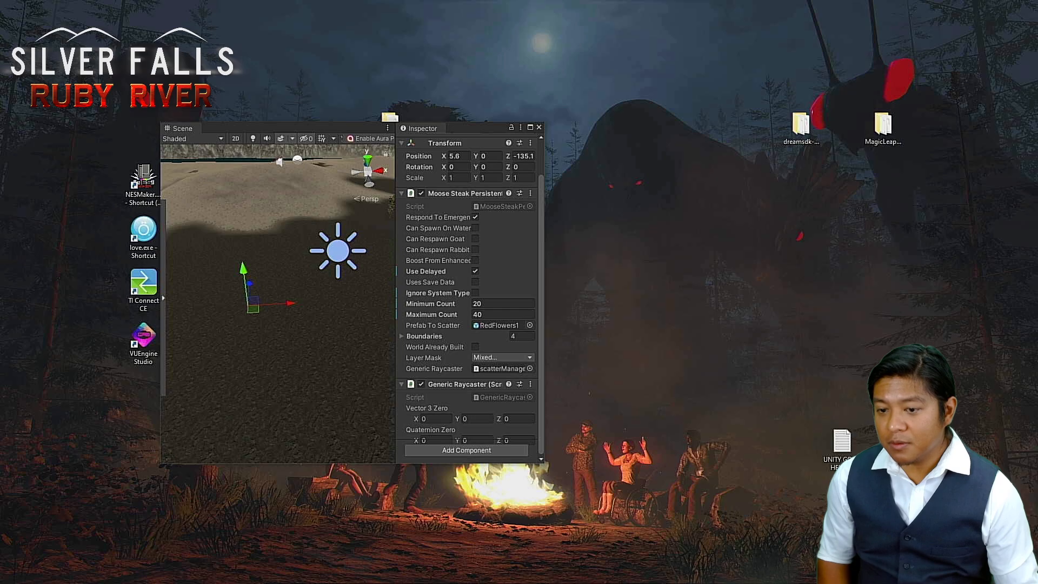
pyautogui.click(531, 129)
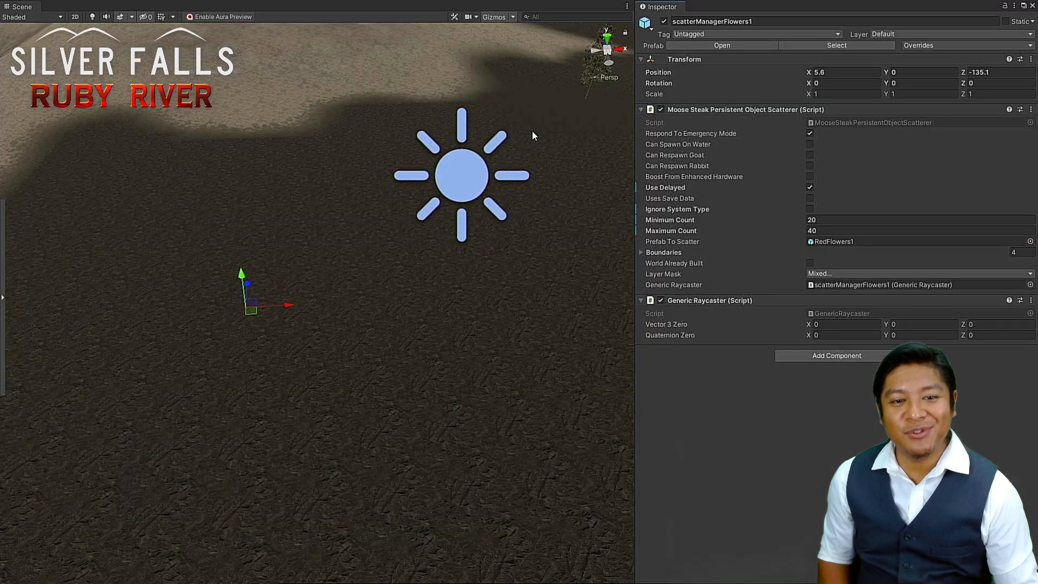
pyautogui.scroll(-5, 395, 359)
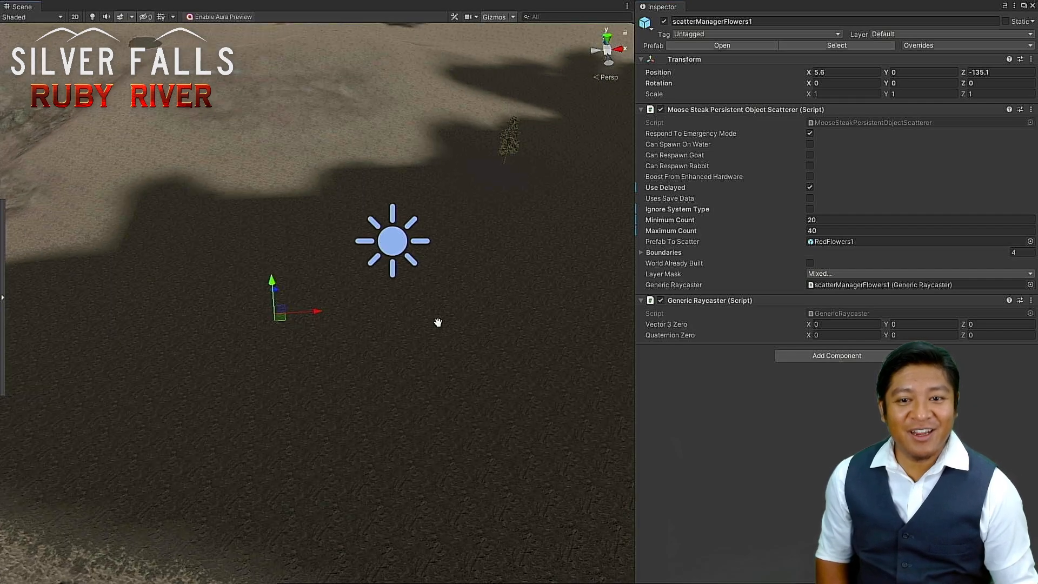
pyautogui.moveTo(438, 322); pyautogui.dragTo(212, 487, button='middle')
pyautogui.scroll(5, 333, 323)
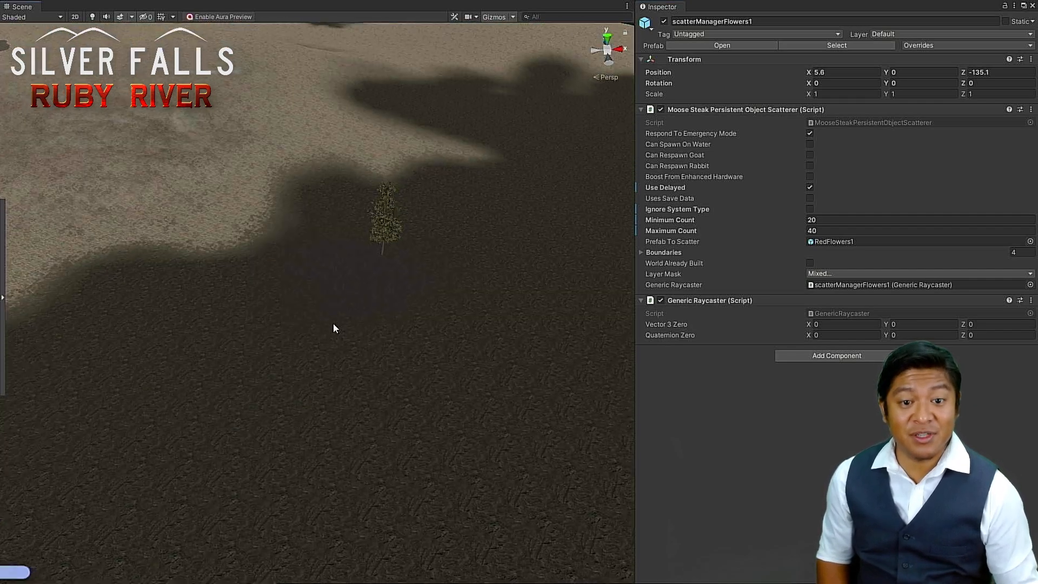
pyautogui.moveTo(346, 317); pyautogui.dragTo(151, 364, button='right')
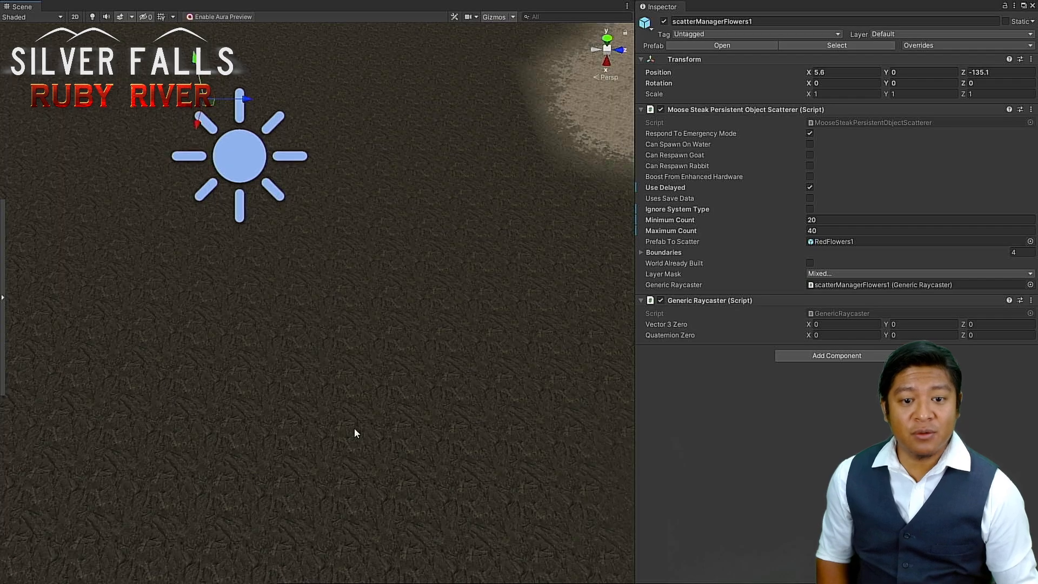
pyautogui.scroll(-3, 411, 437)
pyautogui.moveTo(436, 426); pyautogui.dragTo(46, 197, button='middle')
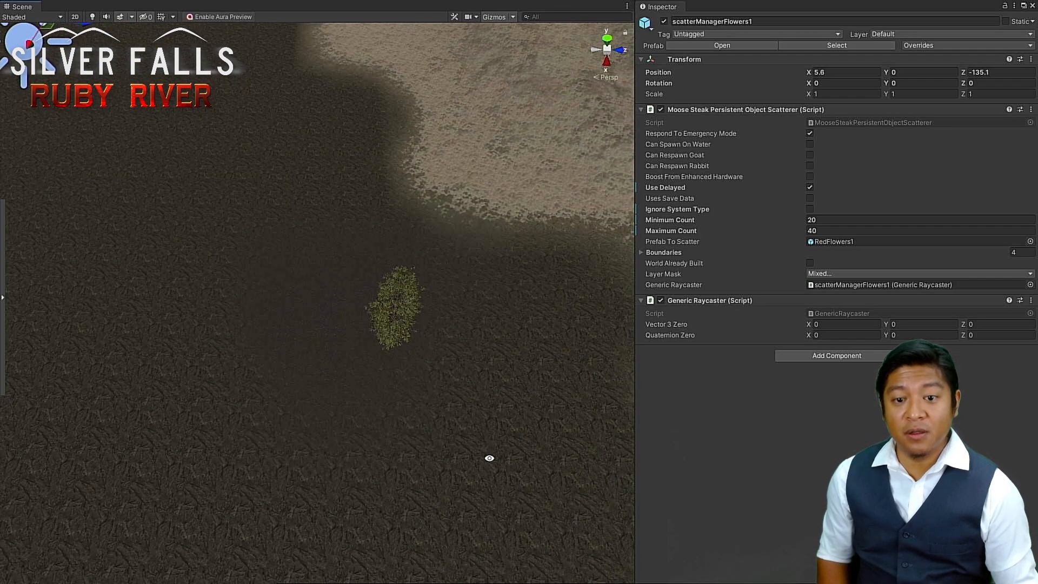
# Step: Examine the conifer and the ground texture around its base from close up and from farther away
pyautogui.moveTo(490, 458); pyautogui.dragTo(492, 340, button='right')
pyautogui.moveTo(452, 475); pyautogui.dragTo(361, 346, button='middle')
pyautogui.keyDown('alt'); pyautogui.moveTo(361, 346); pyautogui.dragTo(417, 408); pyautogui.keyUp('alt')
pyautogui.scroll(5, 300, 337)
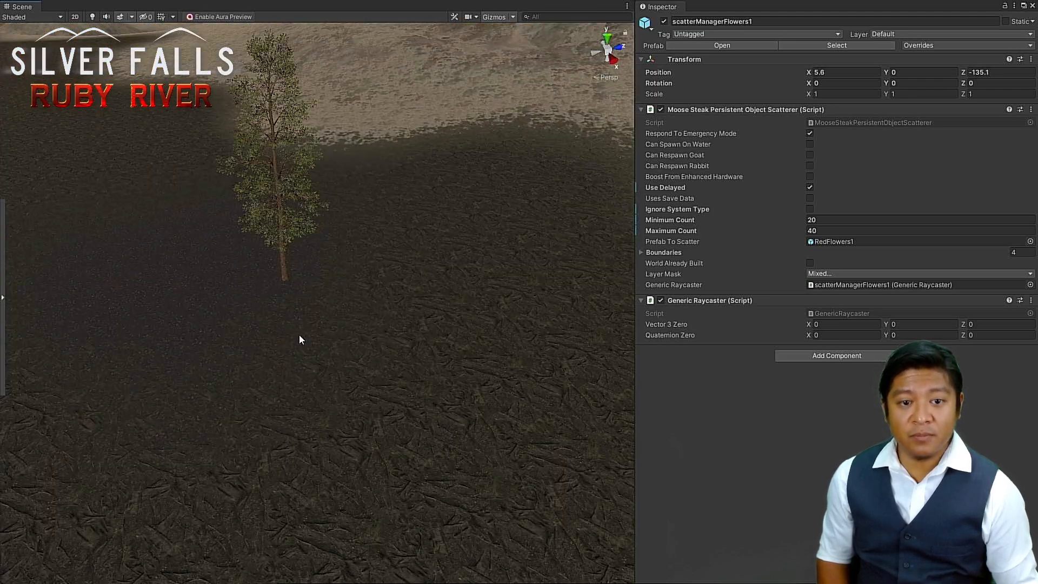
pyautogui.scroll(3, 299, 334)
pyautogui.moveTo(251, 307); pyautogui.dragTo(406, 403, button='middle')
pyautogui.scroll(3, 405, 402)
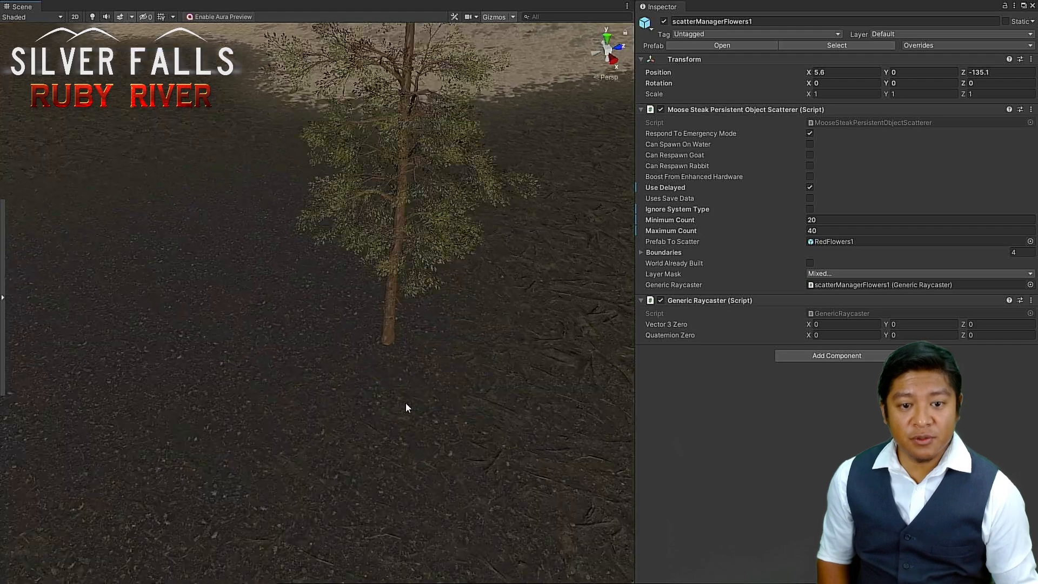
pyautogui.scroll(-6, 406, 407)
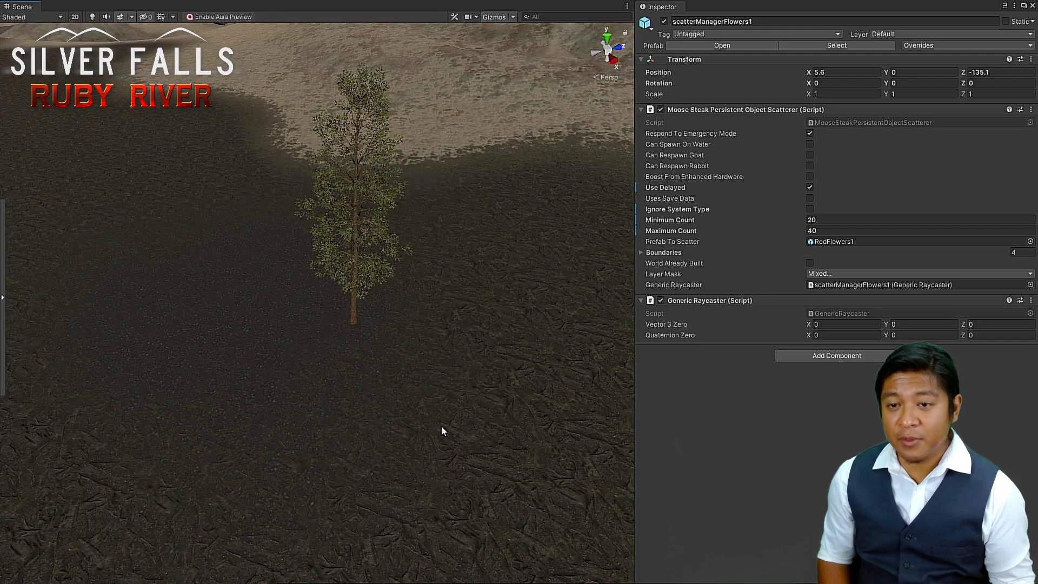
# Step: Select the terrain and use Paint Texture to paint the beech forest soil layer over the ground beside the conifer
pyautogui.click(442, 427)
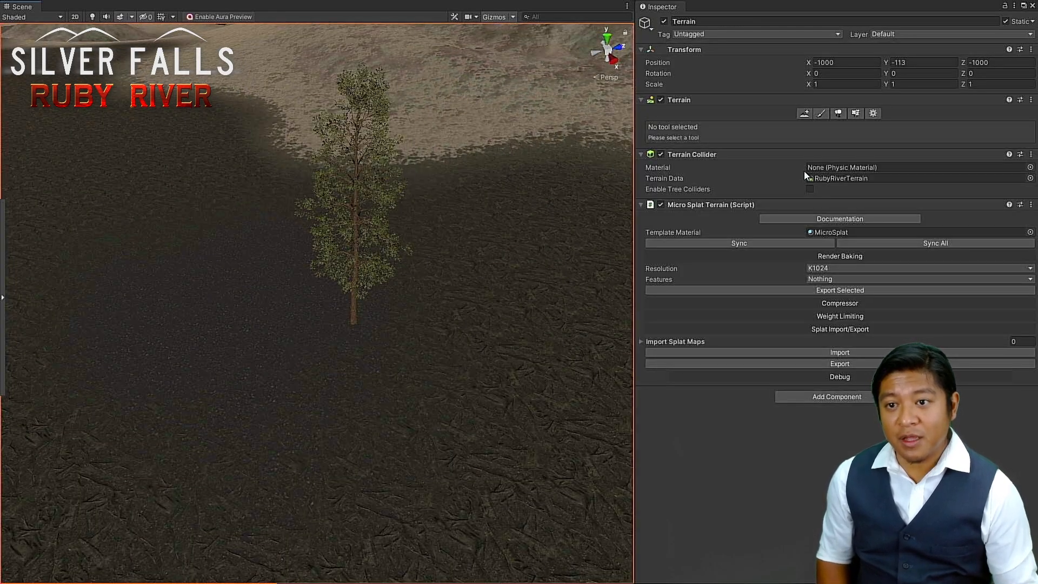
pyautogui.click(821, 115)
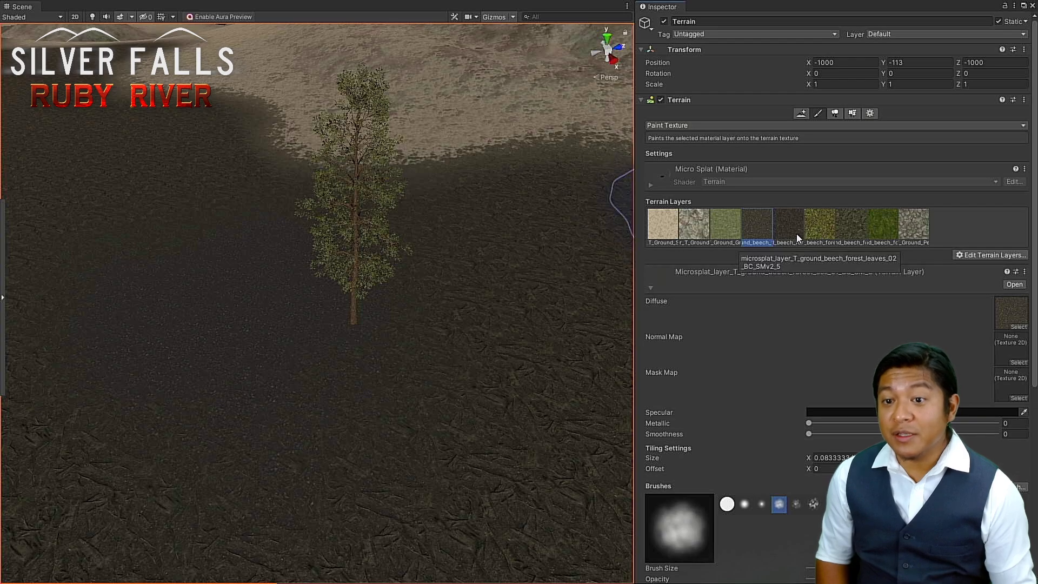
pyautogui.scroll(-4, 514, 398)
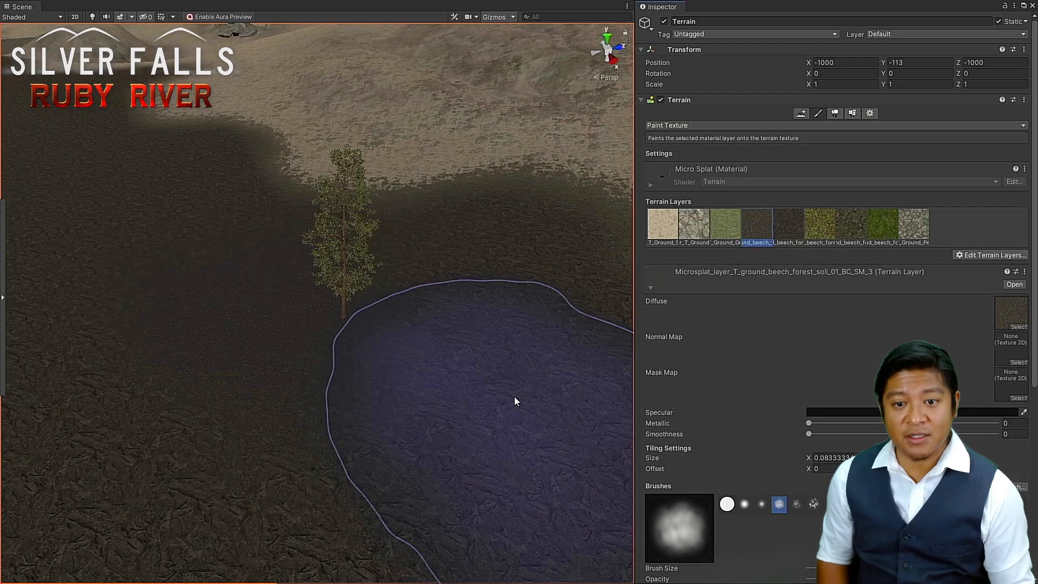
pyautogui.moveTo(507, 387)
pyautogui.mouseDown(button='middle')
pyautogui.moveTo(314, 384)
pyautogui.moveTo(295, 373)
pyautogui.mouseUp(button='middle')
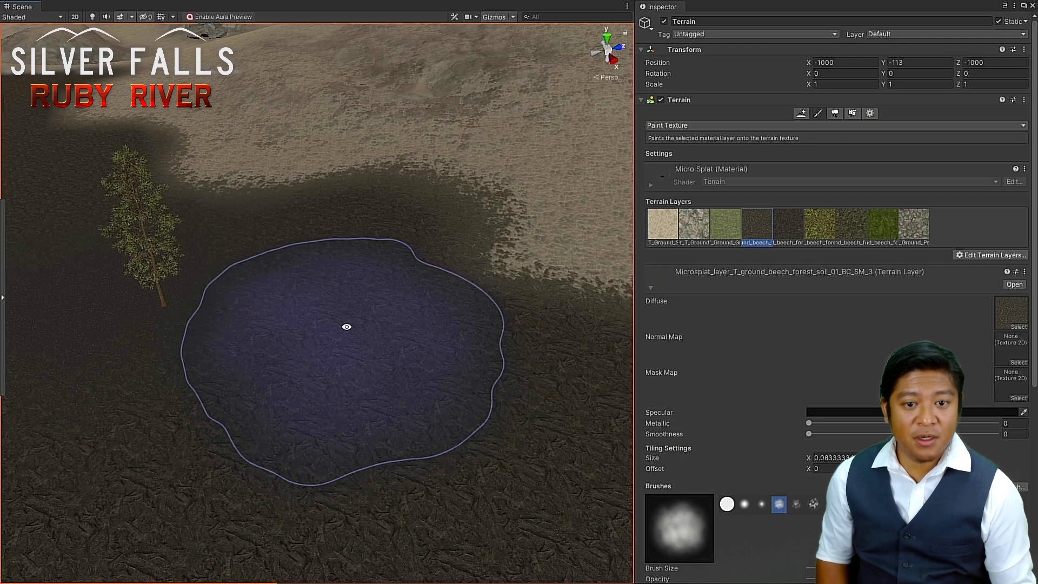
pyautogui.keyDown('alt'); pyautogui.moveTo(346, 326); pyautogui.dragTo(371, 319); pyautogui.keyUp('alt')
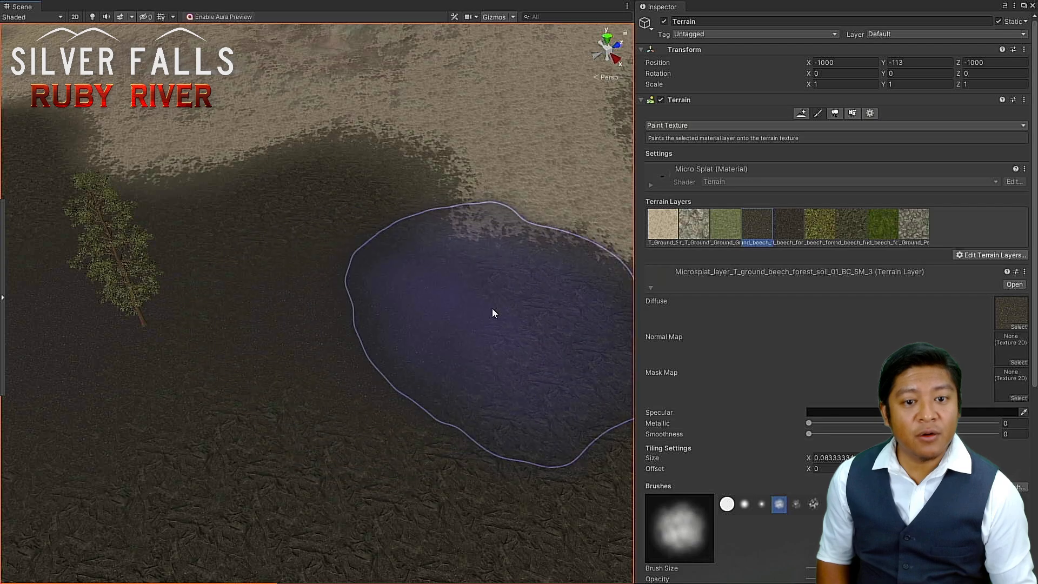
pyautogui.scroll(-5, 858, 331)
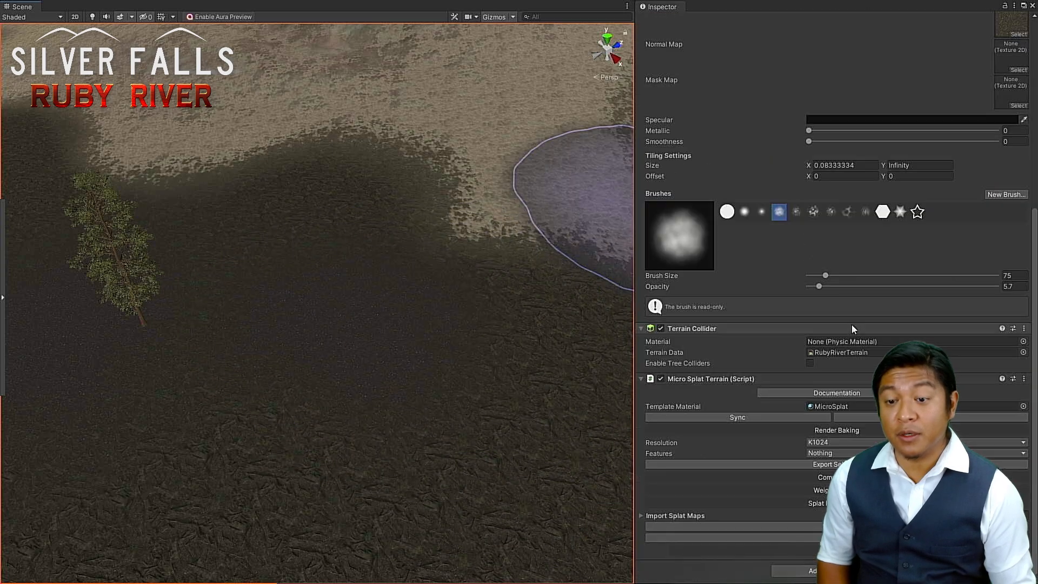
# Step: Extend the beech forest soil texture across the open forest ground in front of the conifer
pyautogui.scroll(-5, 566, 358)
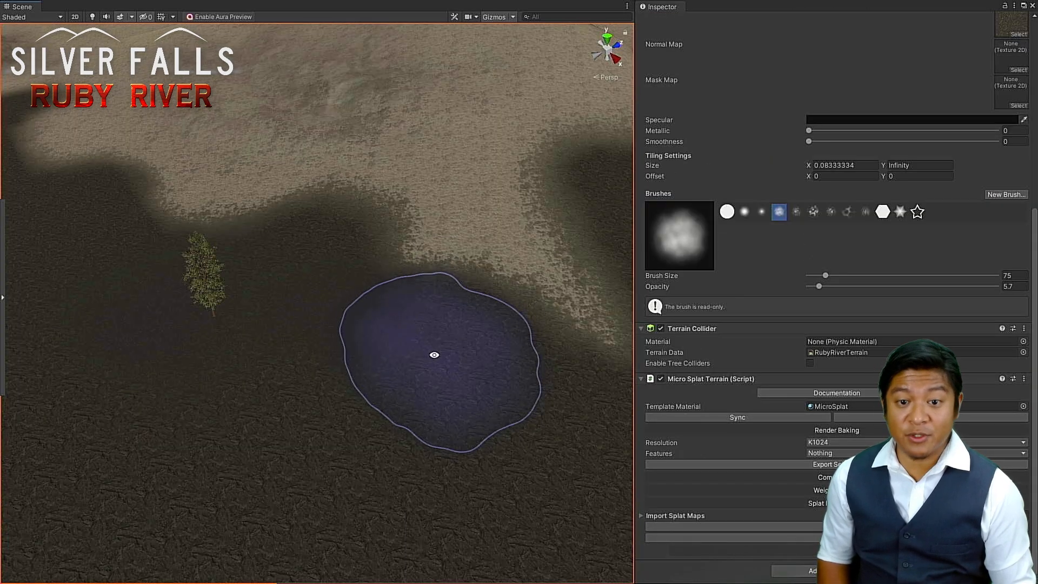
pyautogui.moveTo(433, 355); pyautogui.dragTo(290, 317, button='middle')
pyautogui.moveTo(290, 318)
pyautogui.keyDown('alt'); pyautogui.mouseDown()
pyautogui.moveTo(274, 395)
pyautogui.moveTo(320, 385)
pyautogui.moveTo(308, 406)
pyautogui.mouseUp(); pyautogui.keyUp('alt')
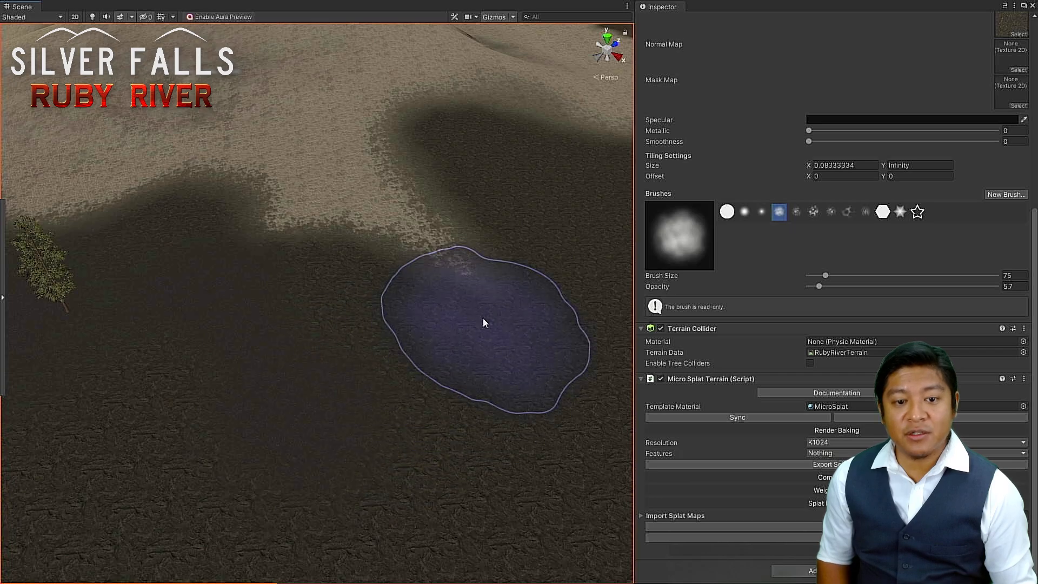
pyautogui.moveTo(215, 395); pyautogui.dragTo(368, 283, button='middle')
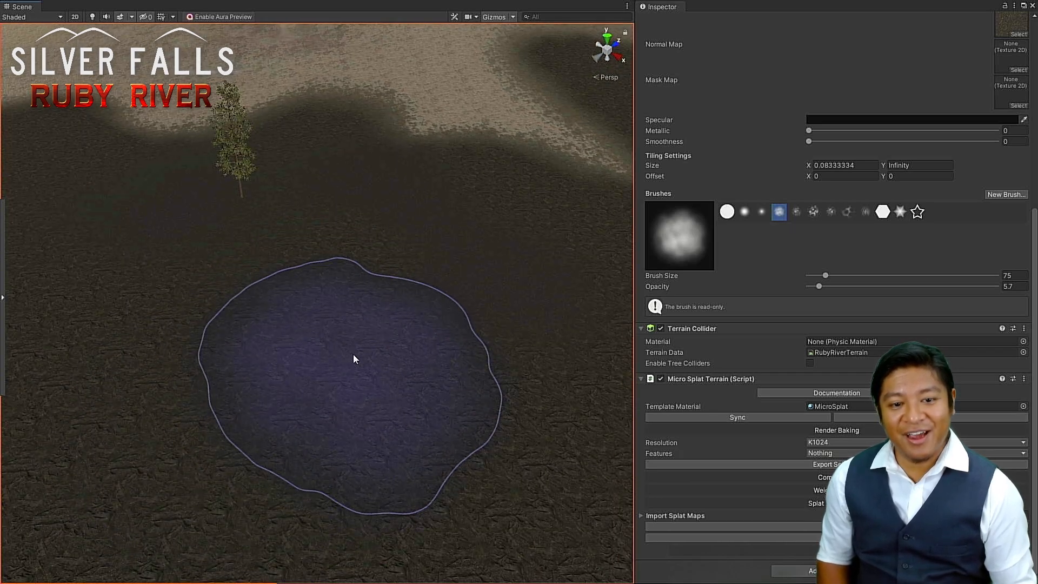
pyautogui.moveTo(204, 407); pyautogui.dragTo(420, 307, button='middle')
pyautogui.scroll(-6, 373, 317)
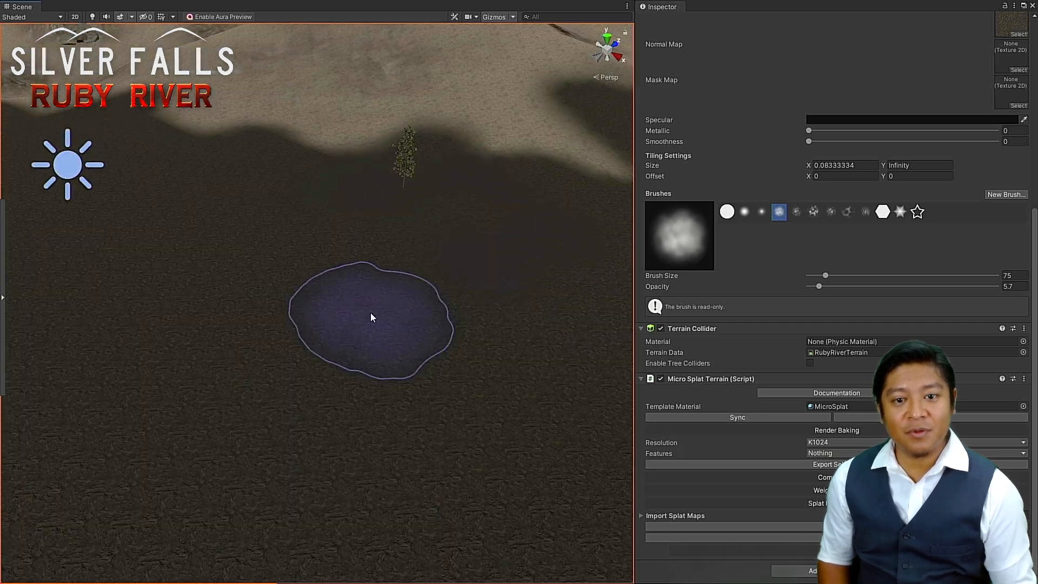
pyautogui.scroll(3, 373, 318)
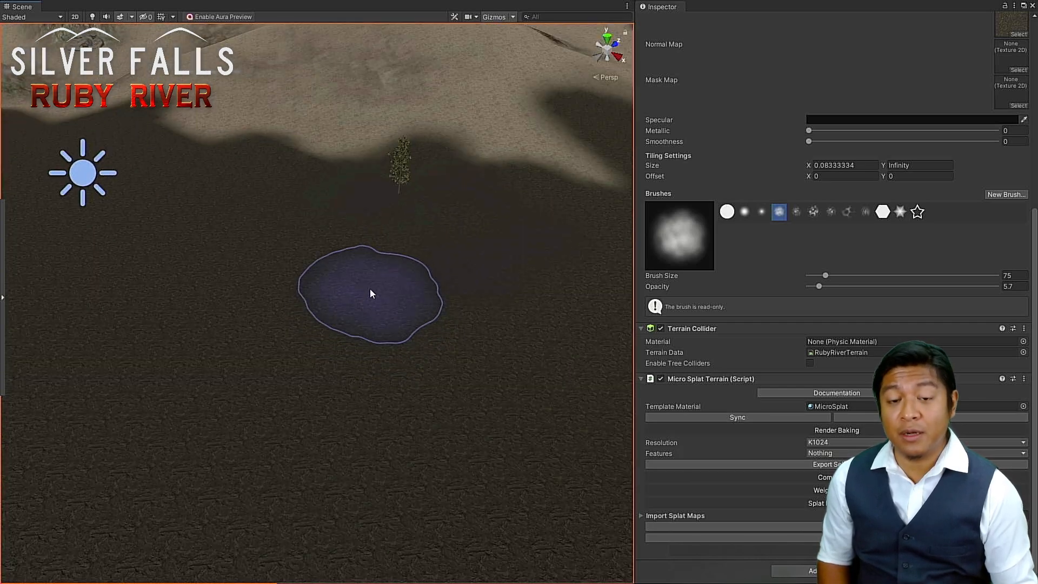
pyautogui.scroll(3, 369, 294)
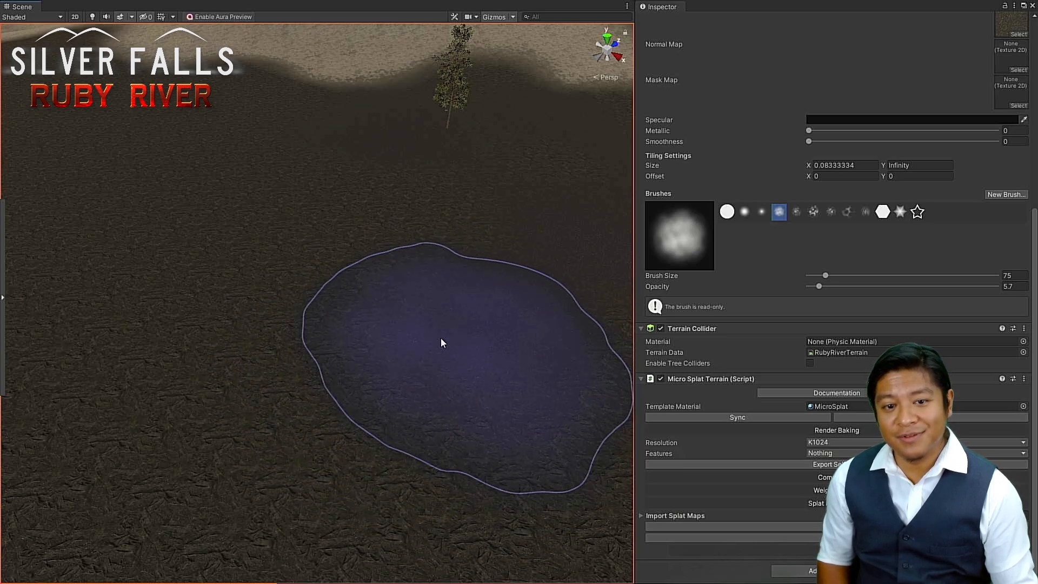
pyautogui.moveTo(222, 291)
pyautogui.mouseDown()
pyautogui.moveTo(255, 286)
pyautogui.moveTo(261, 295)
pyautogui.moveTo(212, 324)
pyautogui.mouseUp()
# Step: Reduce the terrain brush size to 26 and paint smaller soil patches along the edge of the larger soil area
pyautogui.moveTo(240, 290); pyautogui.dragTo(242, 294, button='right')
pyautogui.moveTo(242, 294)
pyautogui.keyDown('alt'); pyautogui.mouseDown()
pyautogui.moveTo(270, 336)
pyautogui.moveTo(448, 284)
pyautogui.mouseUp(); pyautogui.keyUp('alt')
pyautogui.scroll(-10, 210, 324)
pyautogui.scroll(5, 283, 324)
pyautogui.scroll(4, 449, 284)
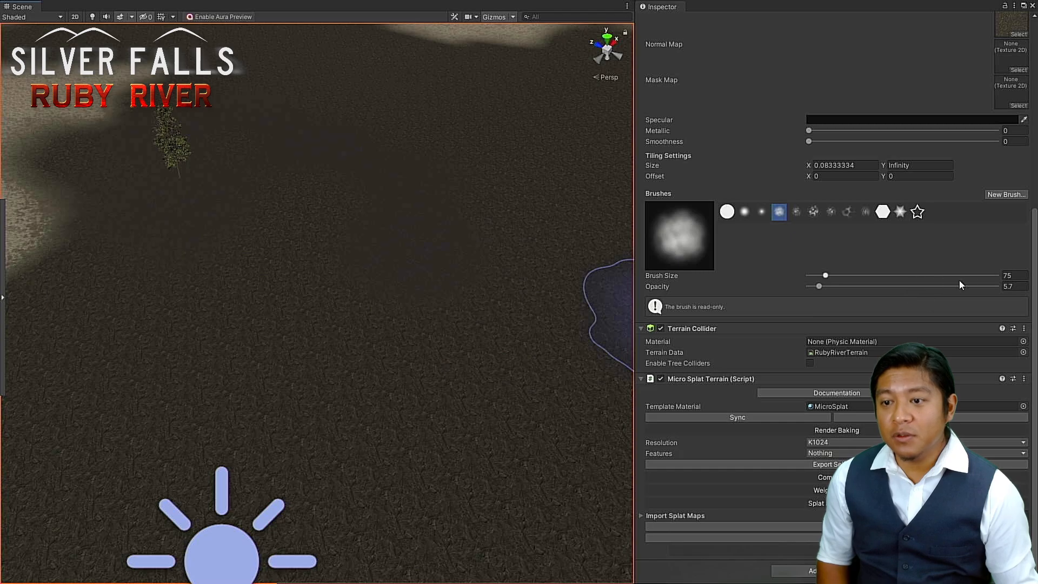
pyautogui.moveTo(819, 279); pyautogui.dragTo(816, 276)
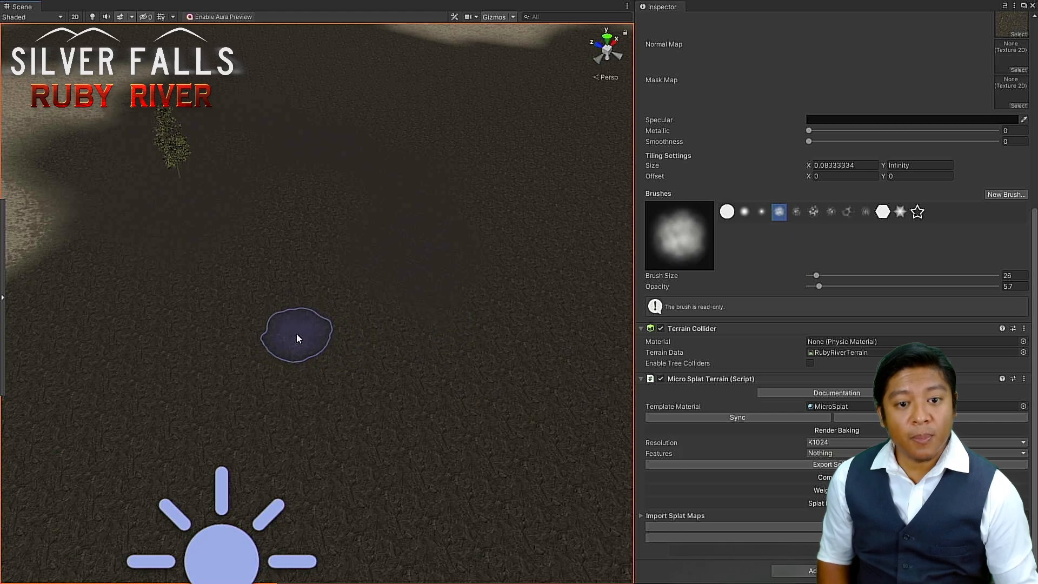
pyautogui.scroll(2, 317, 309)
pyautogui.scroll(3, 315, 305)
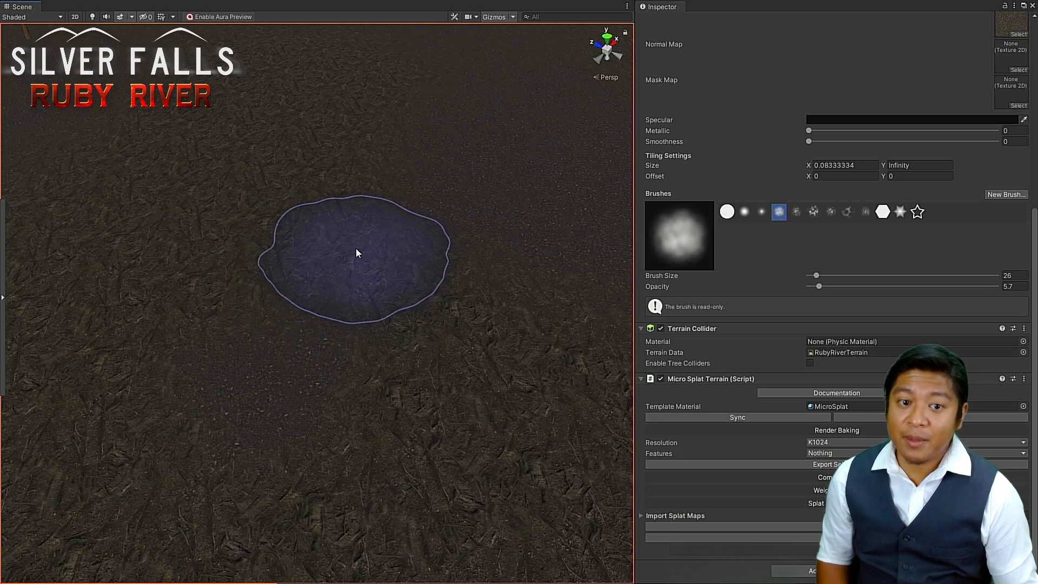
pyautogui.moveTo(253, 236)
pyautogui.mouseDown()
pyautogui.moveTo(343, 267)
pyautogui.moveTo(371, 220)
pyautogui.moveTo(287, 203)
pyautogui.mouseUp()
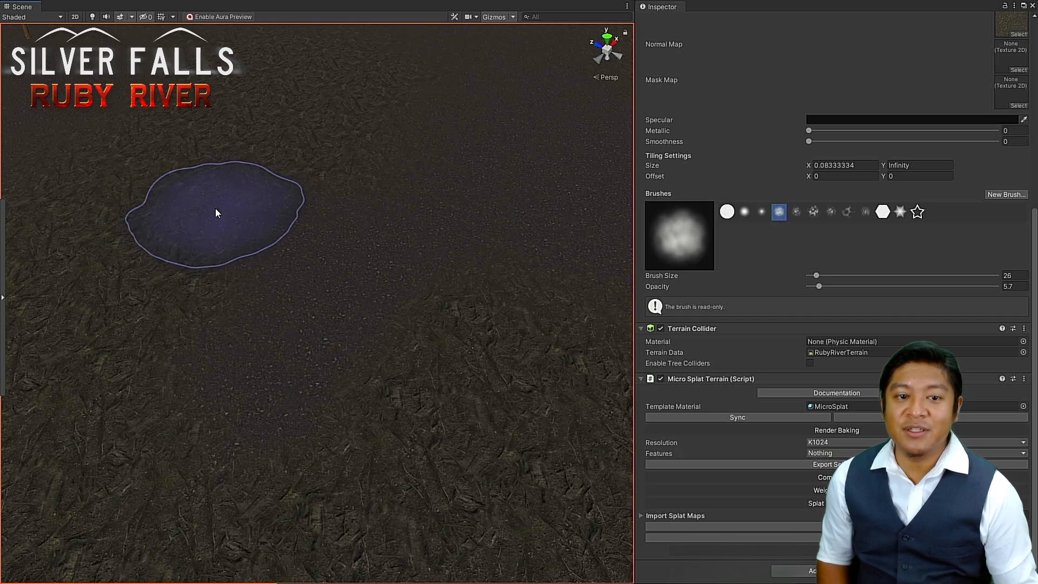
# Step: Examine how the painted soil patches blend into the surrounding forest floor, both up close and across the wider area
pyautogui.scroll(-2, 215, 207)
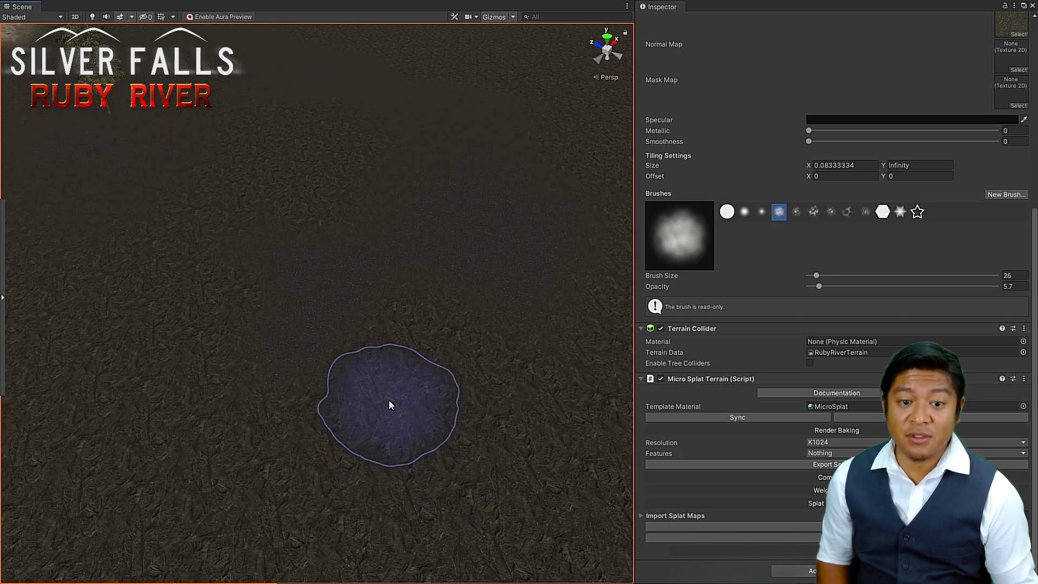
pyautogui.moveTo(457, 445); pyautogui.dragTo(360, 376, button='middle')
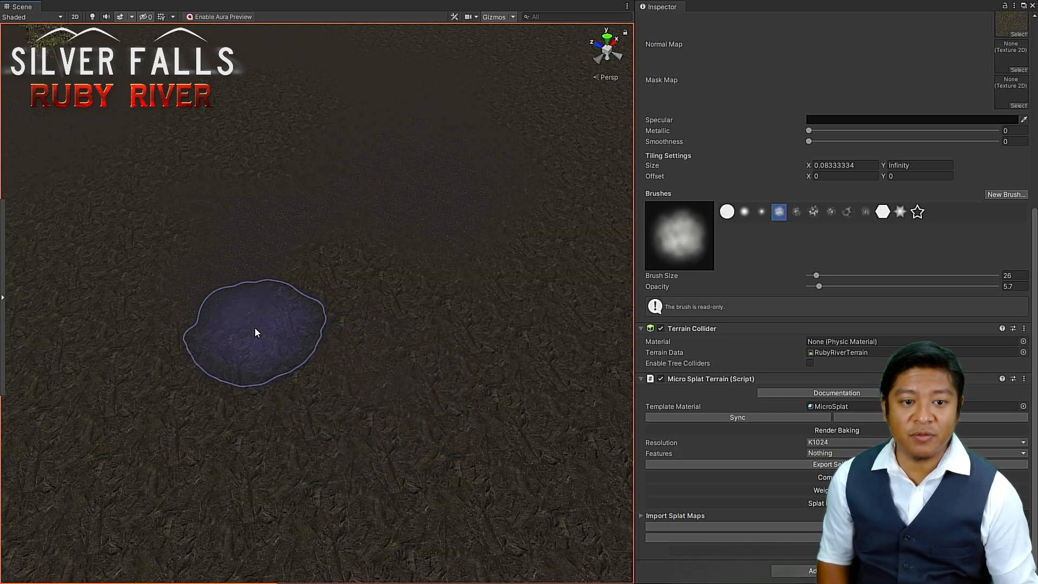
pyautogui.scroll(-4, 434, 344)
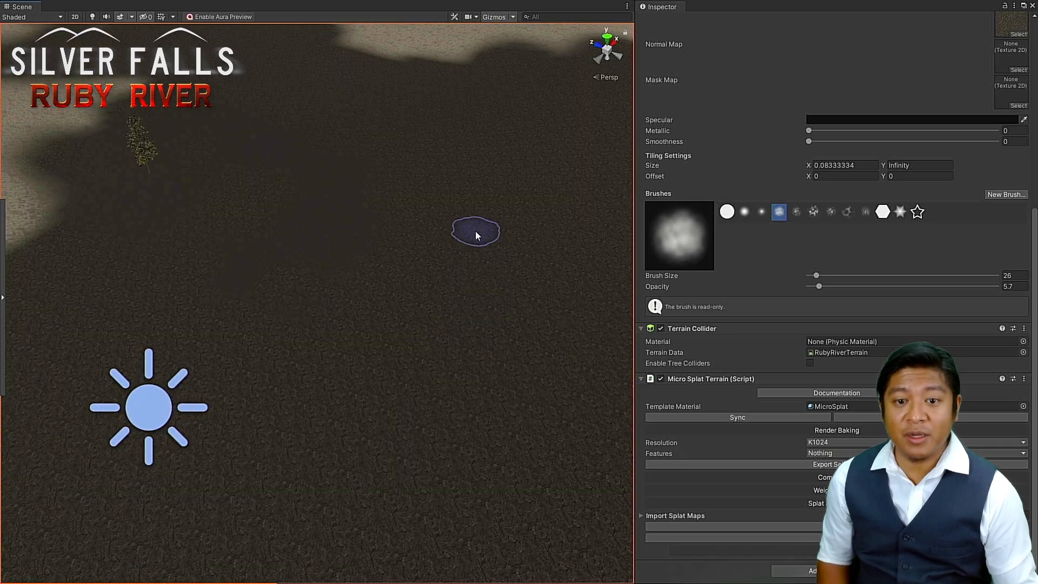
pyautogui.press('Right')
pyautogui.press('Up')
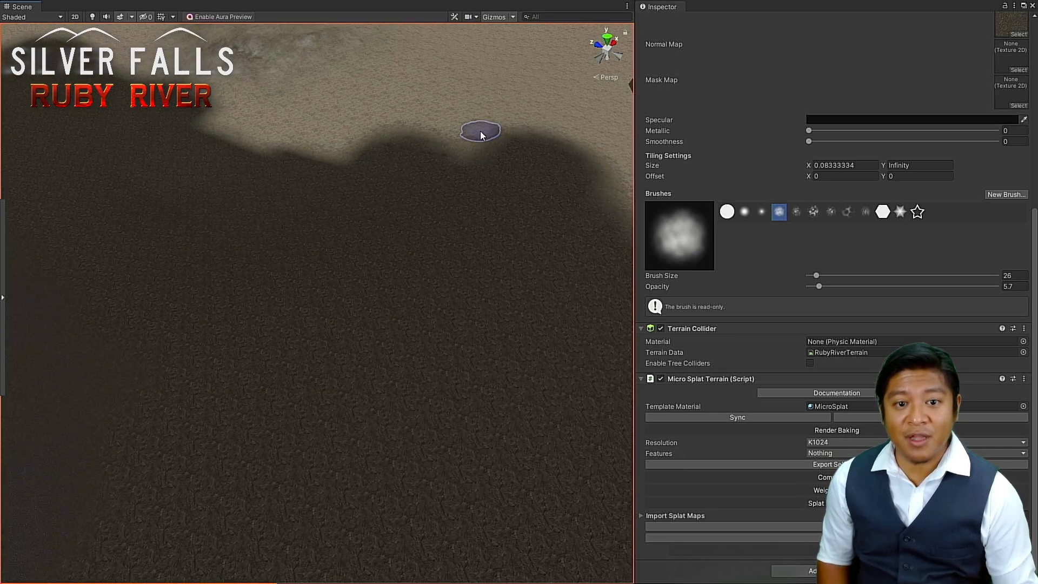
pyautogui.scroll(6, 364, 312)
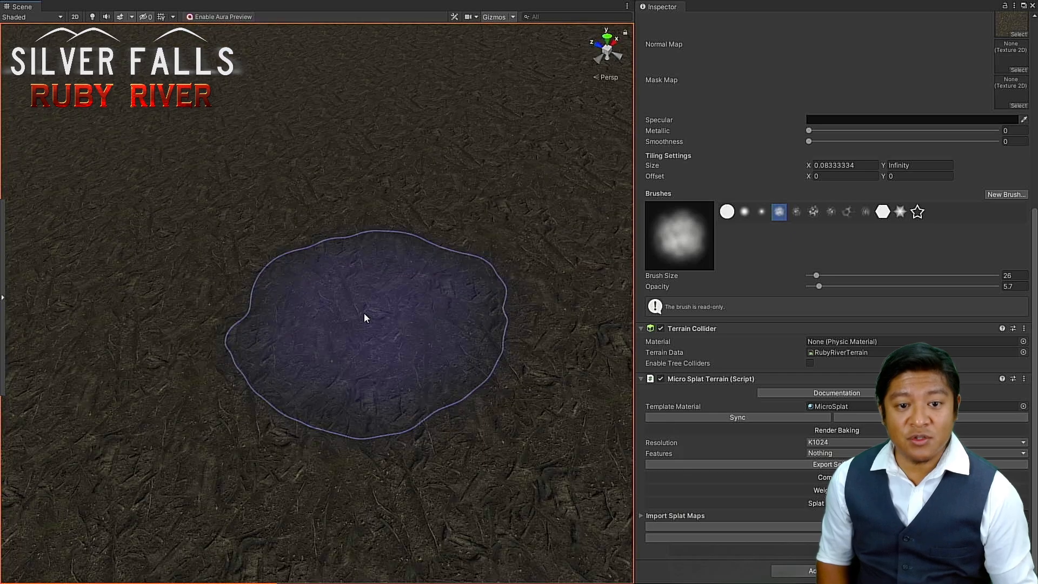
pyautogui.scroll(-3, 364, 313)
pyautogui.scroll(-3, 364, 314)
pyautogui.moveTo(214, 467); pyautogui.dragTo(587, 301, button='middle')
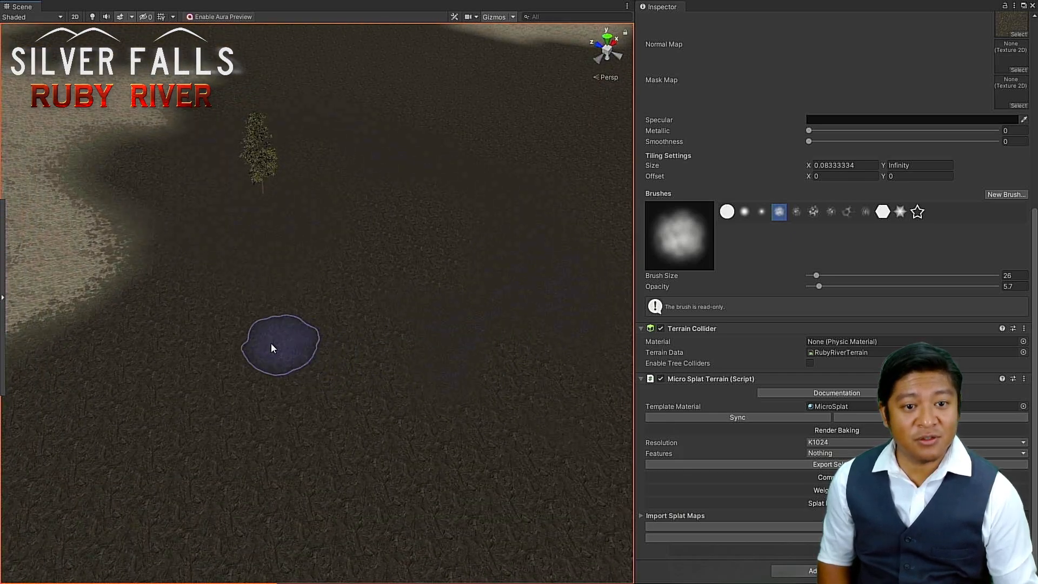
pyautogui.scroll(5, 254, 327)
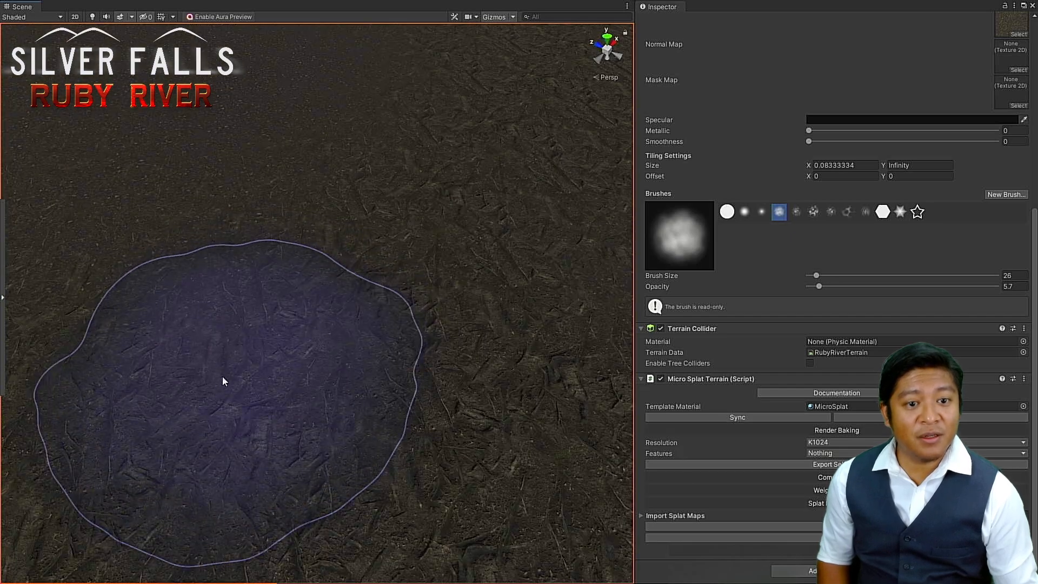
pyautogui.scroll(-3, 220, 392)
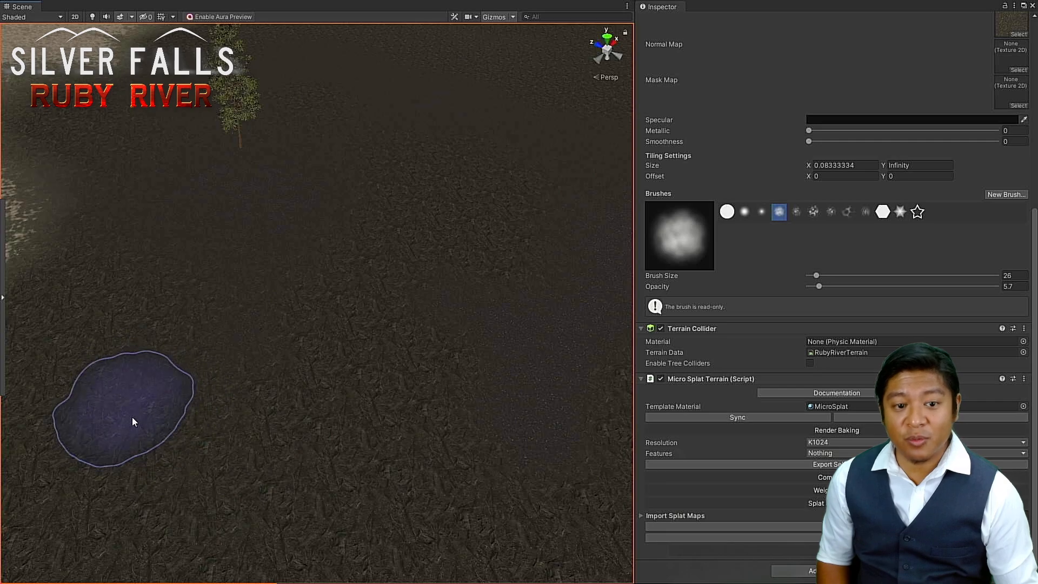
# Step: Paint another small patch of beech forest soil on the bare forest floor in front of the conifer
pyautogui.keyDown('alt'); pyautogui.moveTo(306, 438); pyautogui.dragTo(371, 423); pyautogui.keyUp('alt')
pyautogui.scroll(6, 370, 423)
pyautogui.scroll(-7, 271, 465)
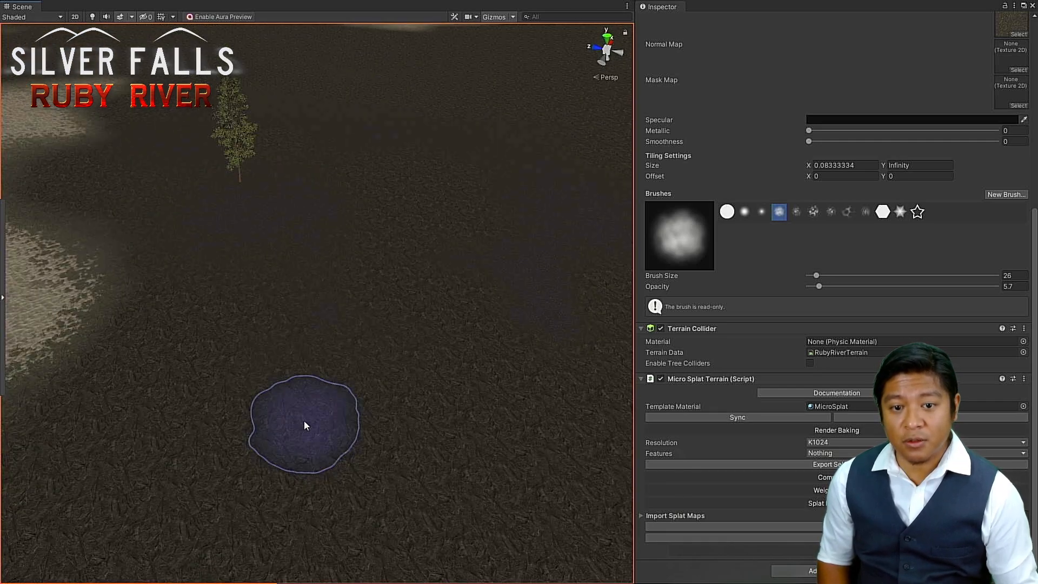
pyautogui.scroll(5, 346, 403)
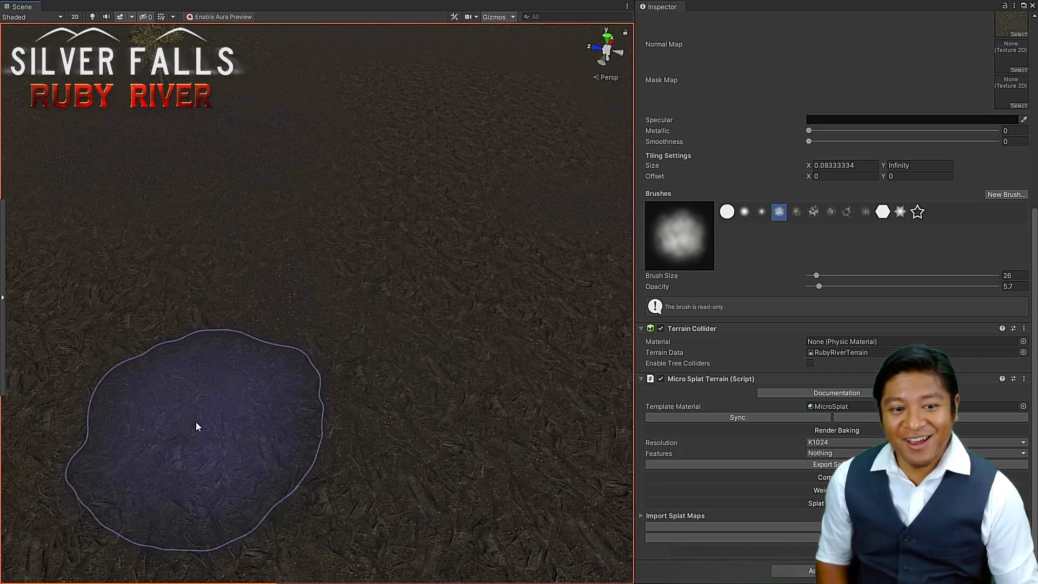
pyautogui.scroll(-4, 138, 420)
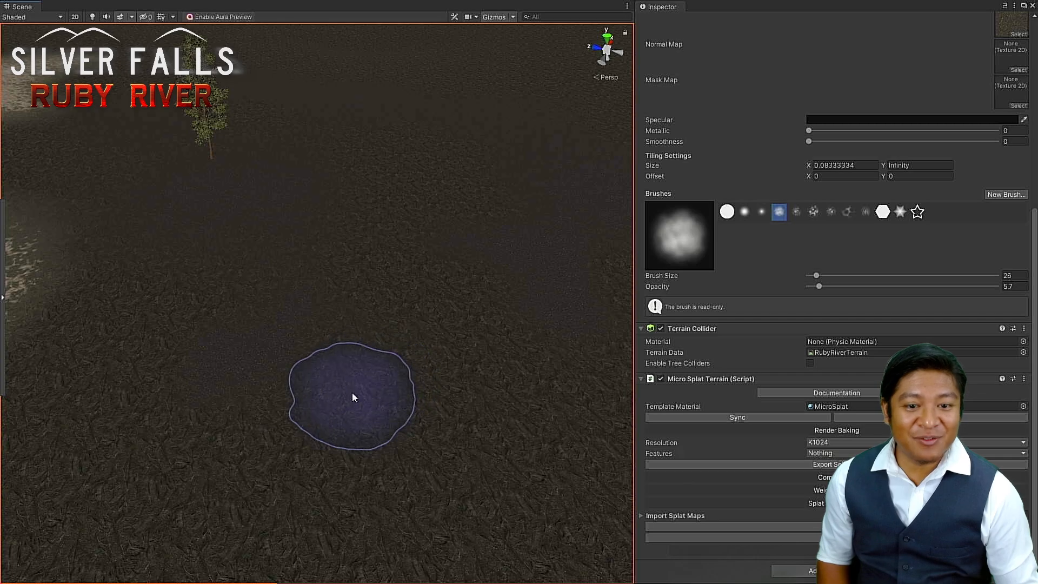
pyautogui.scroll(3, 411, 419)
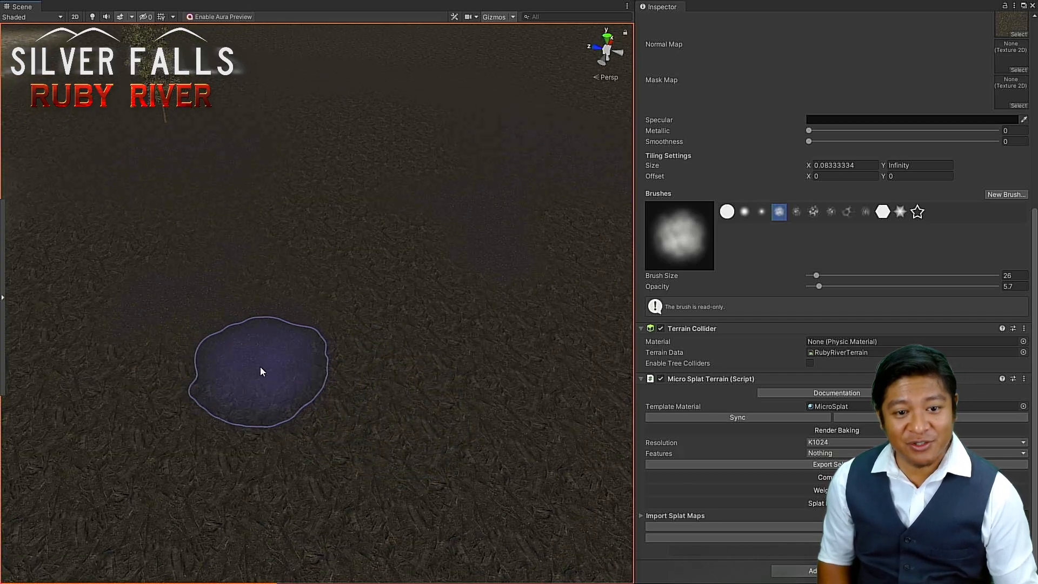
# Step: Review the ground painting of the whole Inner Forest from above, including the area near Willow Lake
pyautogui.scroll(-6, 419, 356)
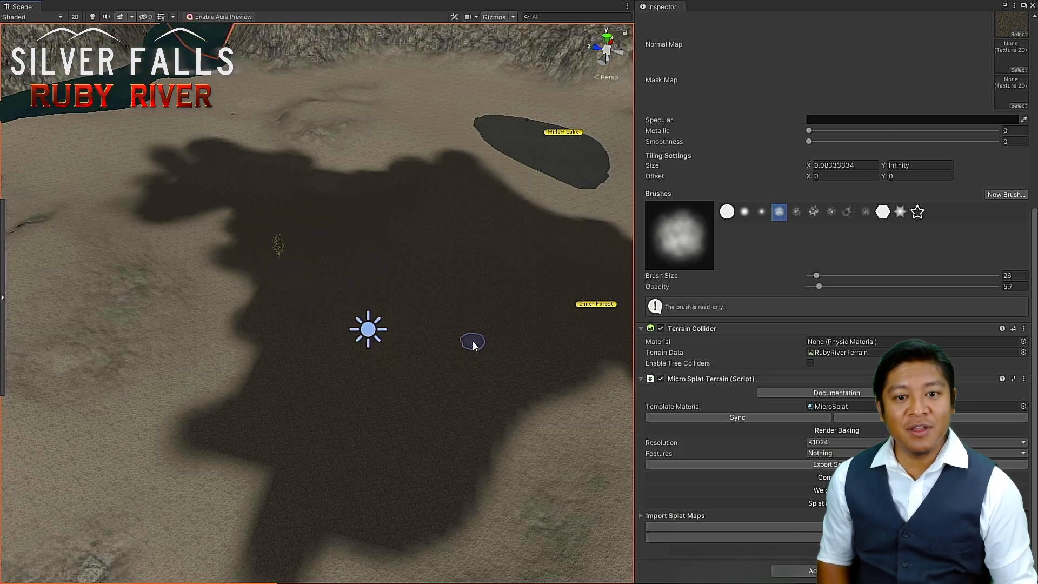
pyautogui.moveTo(428, 369); pyautogui.dragTo(362, 396, button='middle')
pyautogui.keyDown('alt'); pyautogui.moveTo(362, 397); pyautogui.dragTo(299, 405); pyautogui.keyUp('alt')
pyautogui.scroll(4, 301, 401)
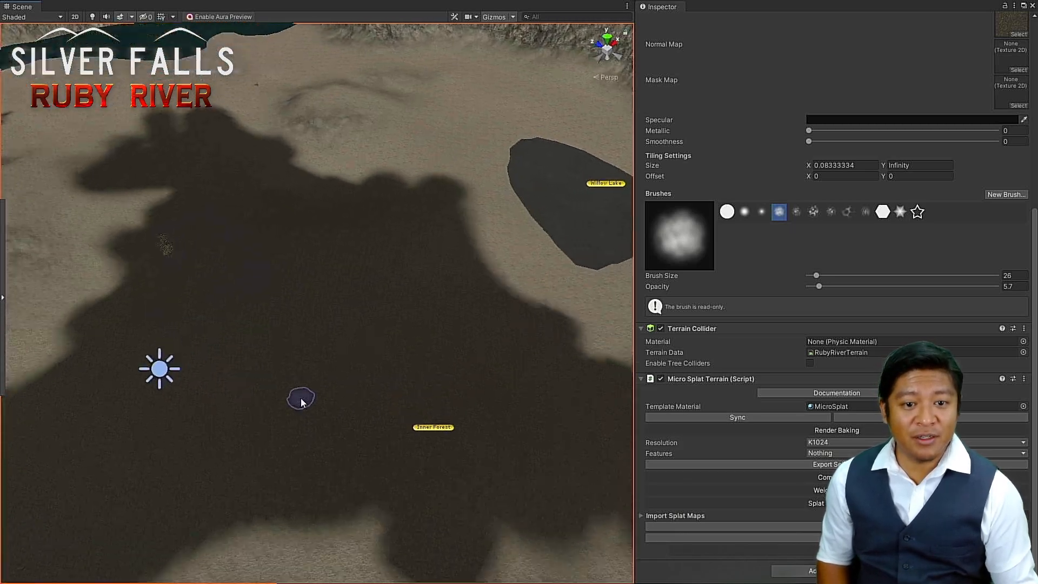
pyautogui.scroll(2, 301, 397)
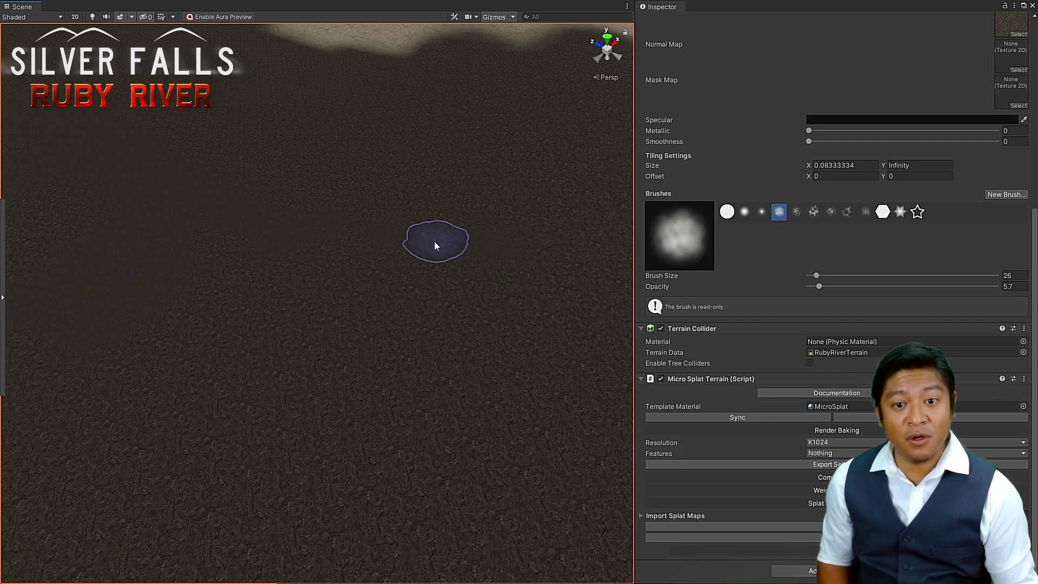
pyautogui.moveTo(502, 309); pyautogui.dragTo(411, 272, button='middle')
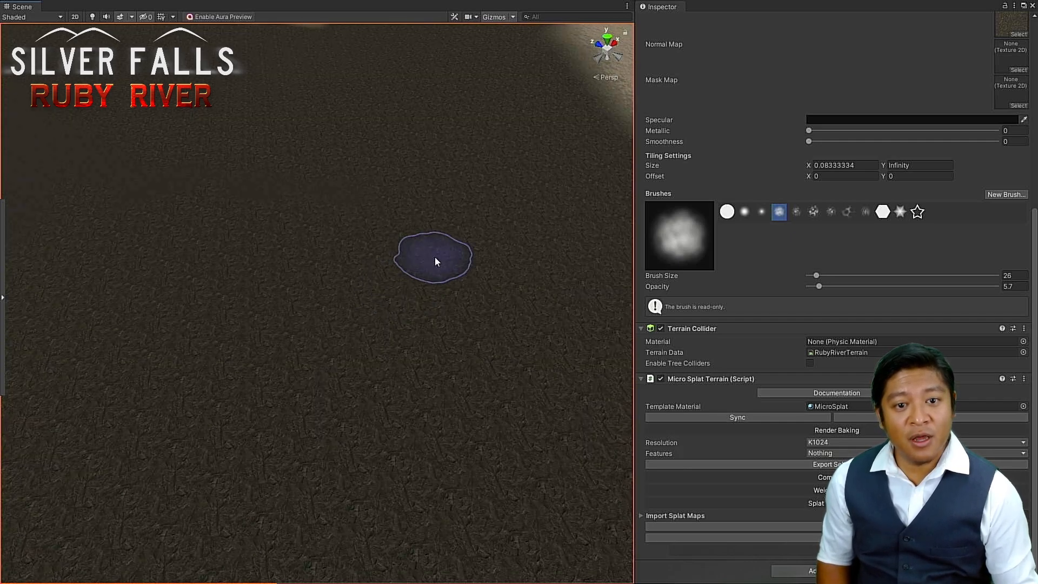
# Step: Paint patches of the beech forest leaves 02 terrain layer onto the bare soil of the Inner Forest
pyautogui.moveTo(282, 248); pyautogui.dragTo(447, 269, button='middle')
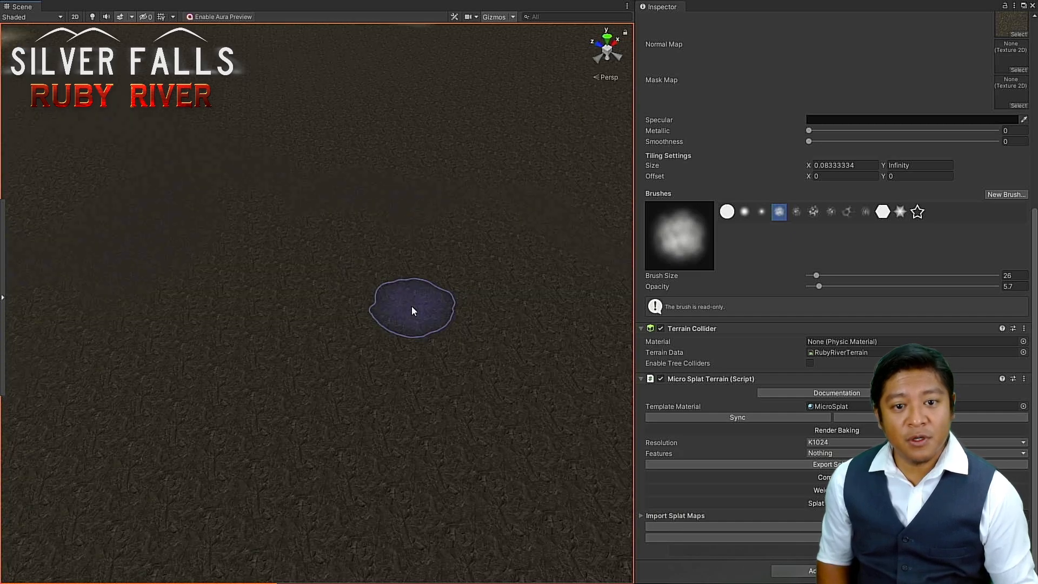
pyautogui.scroll(5, 410, 307)
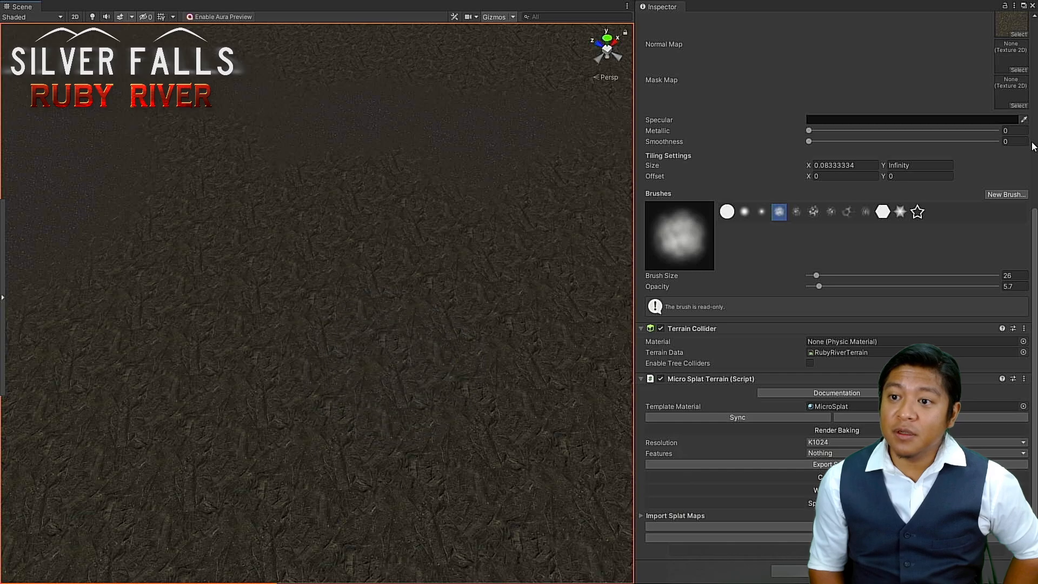
pyautogui.scroll(5, 1015, 162)
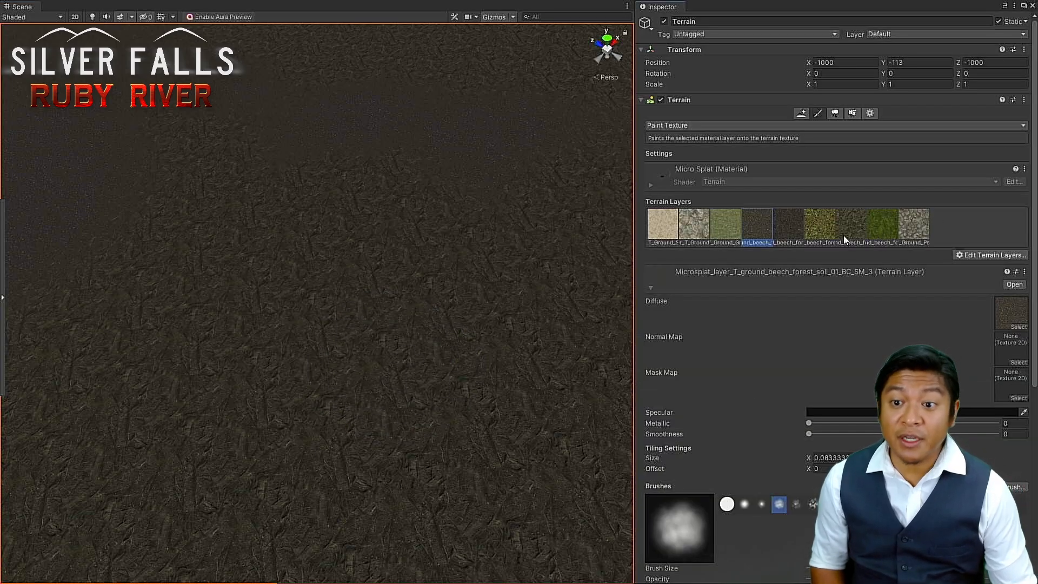
pyautogui.click(820, 225)
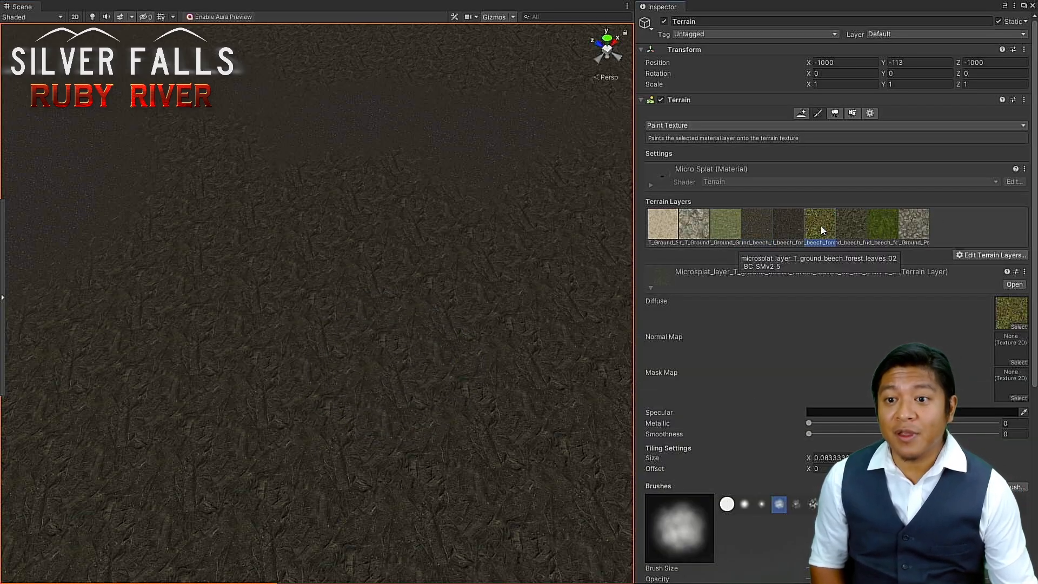
pyautogui.moveTo(271, 236)
pyautogui.mouseDown()
pyautogui.moveTo(234, 212)
pyautogui.moveTo(171, 241)
pyautogui.moveTo(93, 311)
pyautogui.moveTo(116, 371)
pyautogui.moveTo(180, 411)
pyautogui.moveTo(196, 440)
pyautogui.moveTo(318, 426)
pyautogui.mouseUp()
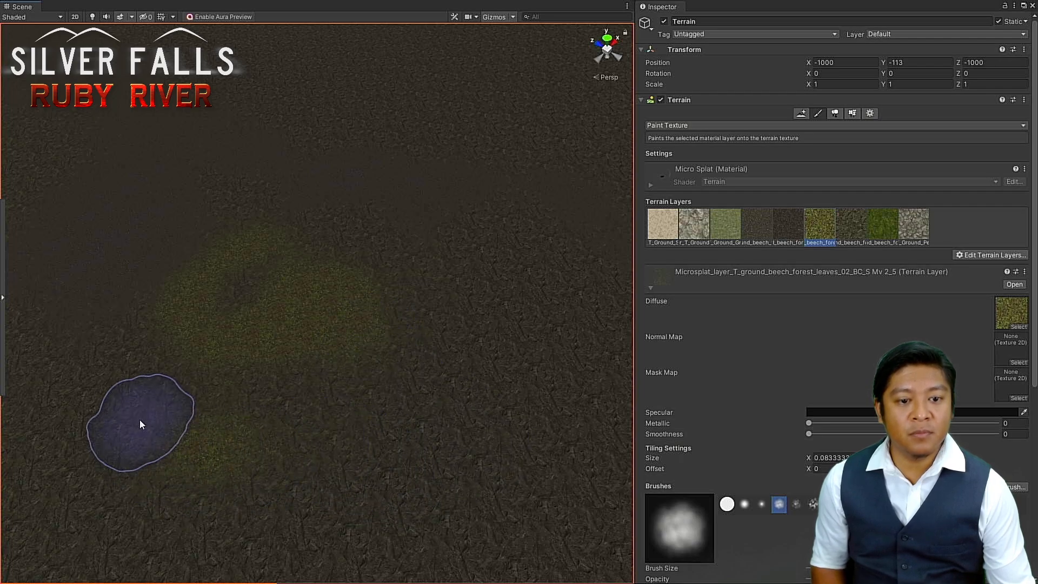
pyautogui.scroll(-5, 139, 420)
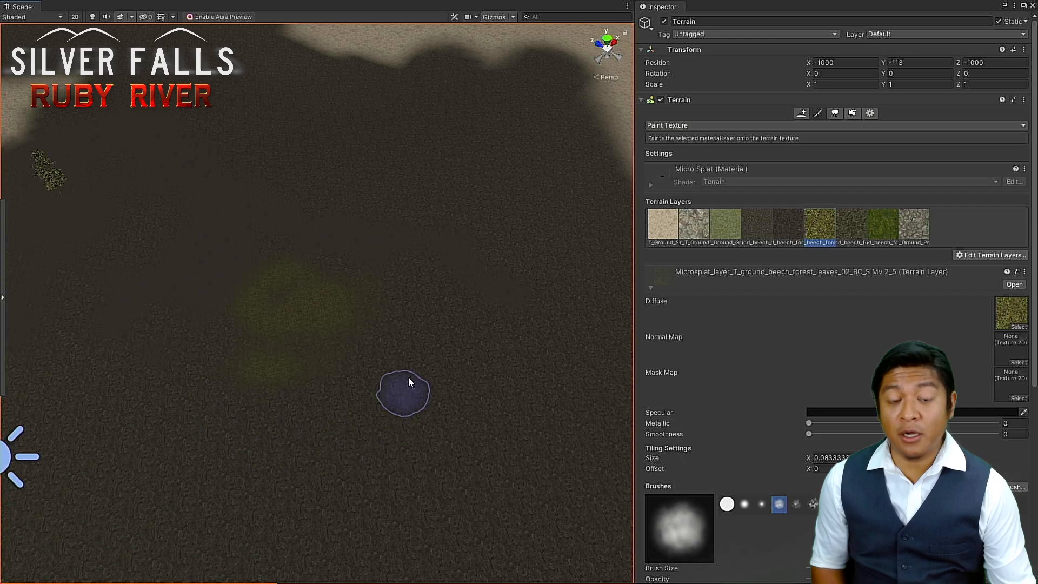
# Step: Extend the leaf ground cover with more irregular beech forest leaves patches beside and below the first ones
pyautogui.scroll(6, 346, 367)
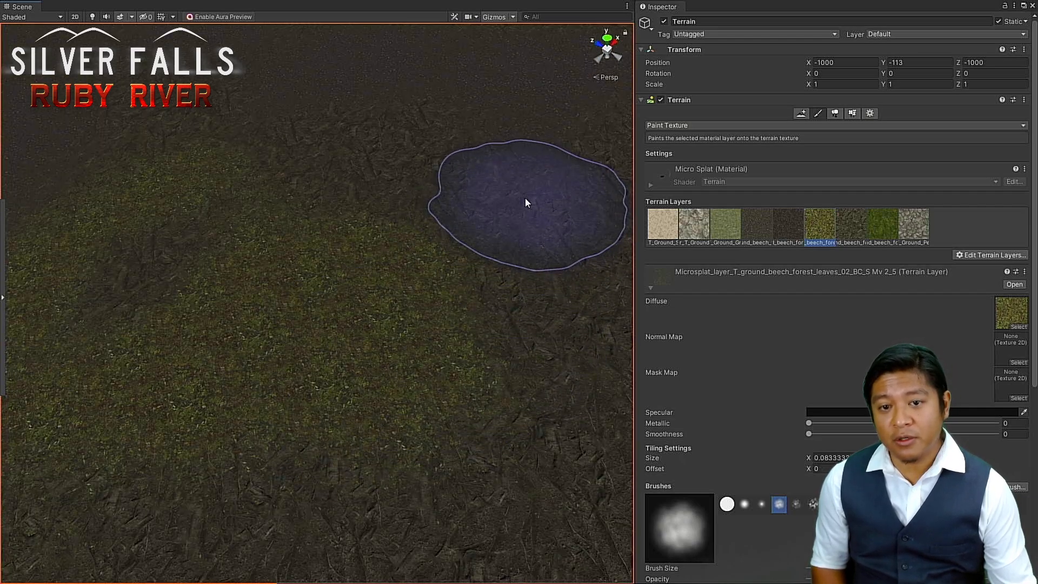
pyautogui.scroll(-4, 449, 265)
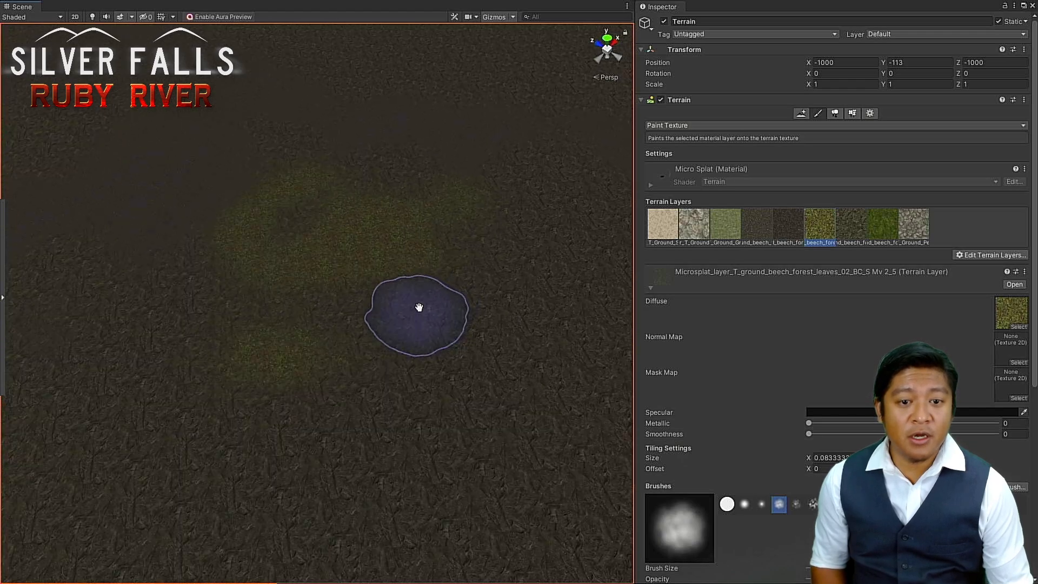
pyautogui.scroll(5, 423, 299)
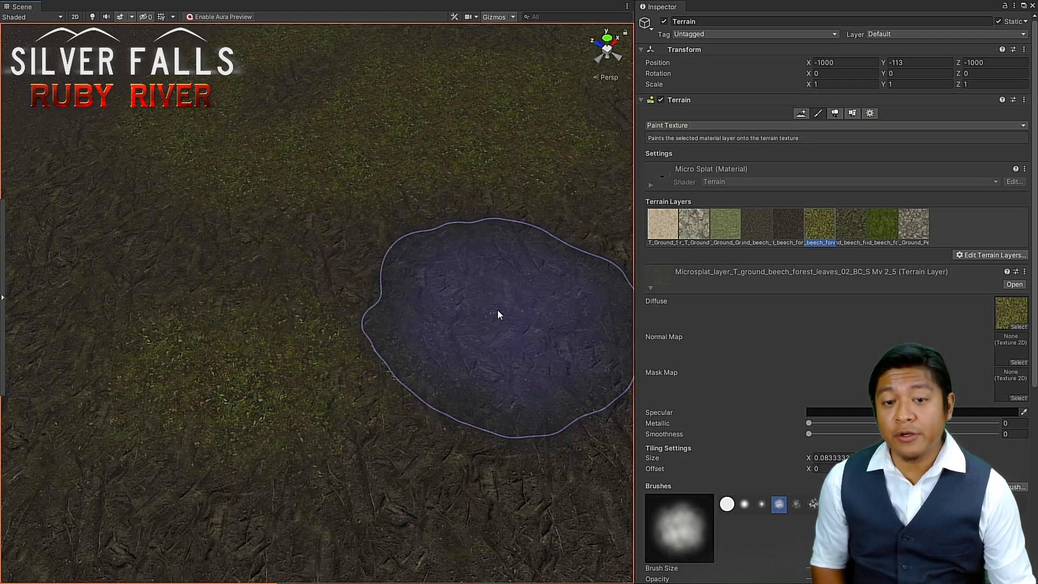
pyautogui.scroll(-3, 487, 312)
pyautogui.scroll(-3, 486, 349)
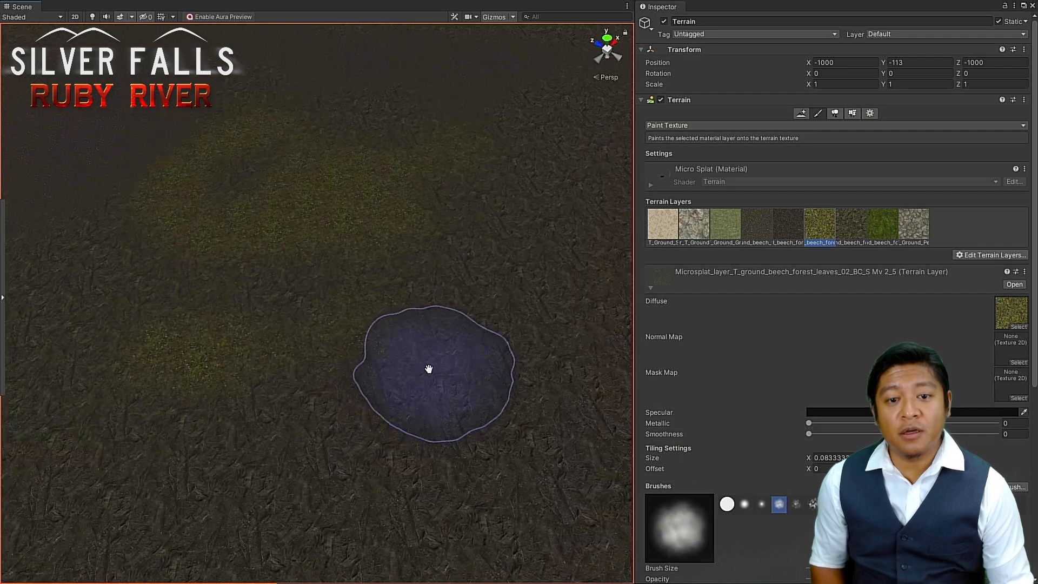
pyautogui.scroll(-3, 394, 322)
pyautogui.scroll(4, 394, 323)
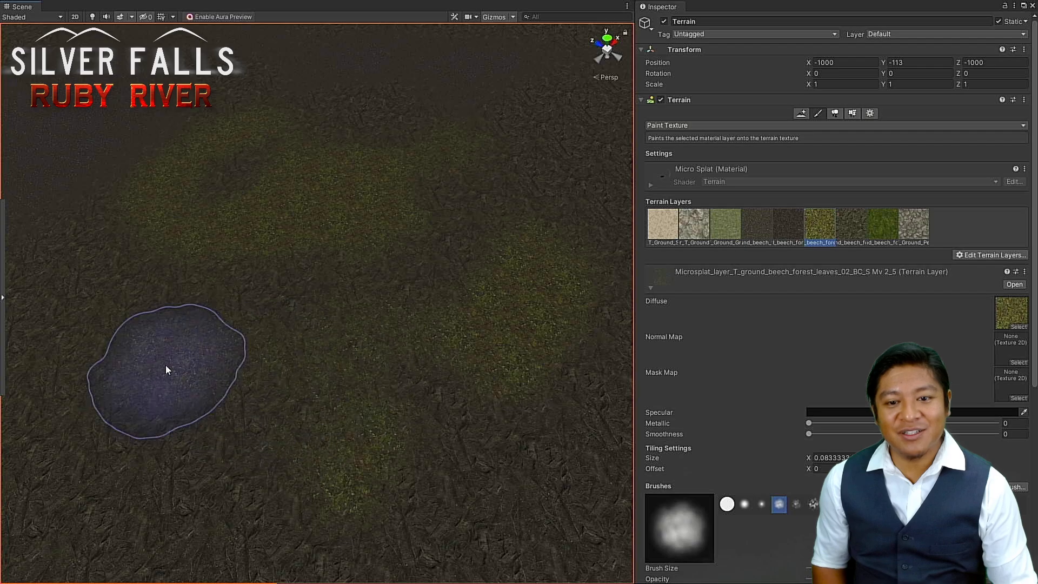
# Step: Review how the leaf patches blend into the Inner Forest ground, both from high above and up close
pyautogui.scroll(-10, 204, 354)
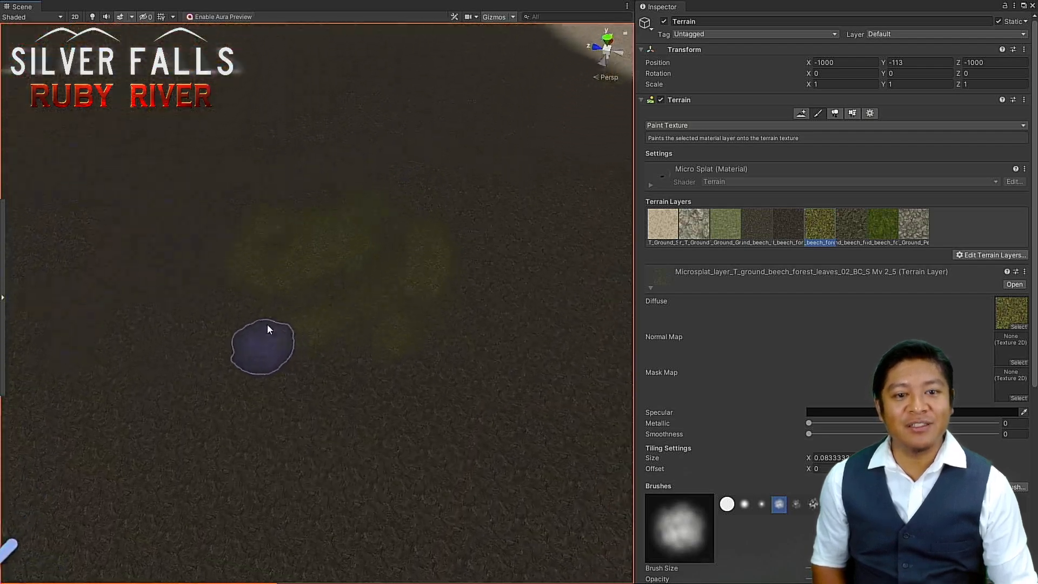
pyautogui.scroll(-4, 278, 307)
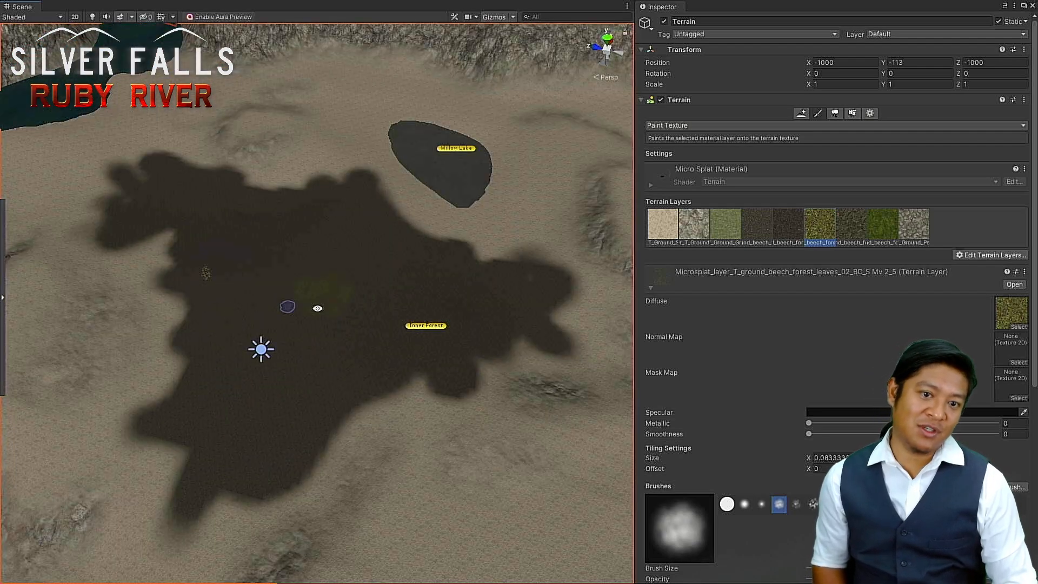
pyautogui.keyDown('alt'); pyautogui.moveTo(317, 308); pyautogui.dragTo(209, 391); pyautogui.keyUp('alt')
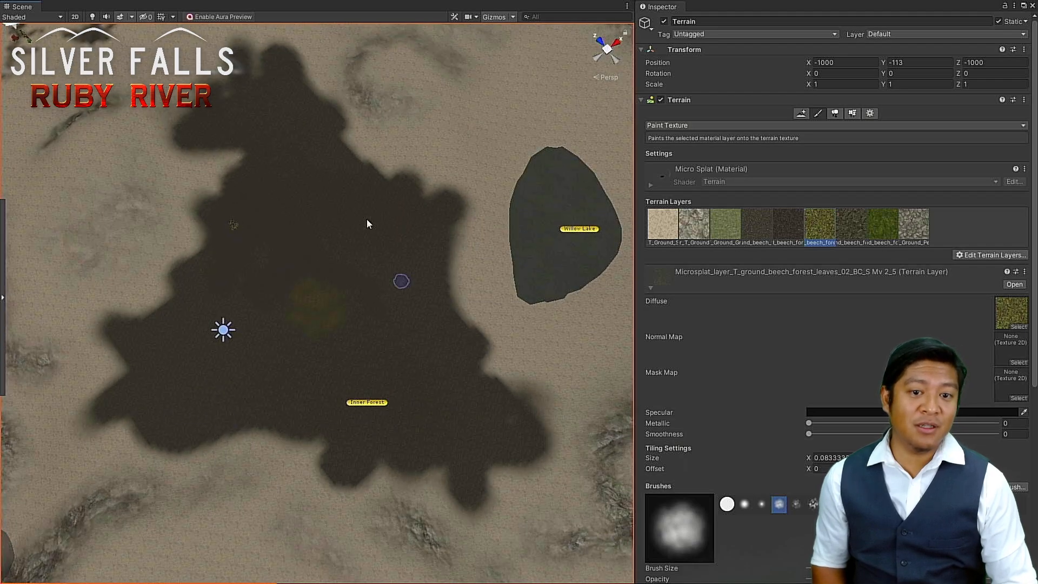
pyautogui.scroll(8, 336, 350)
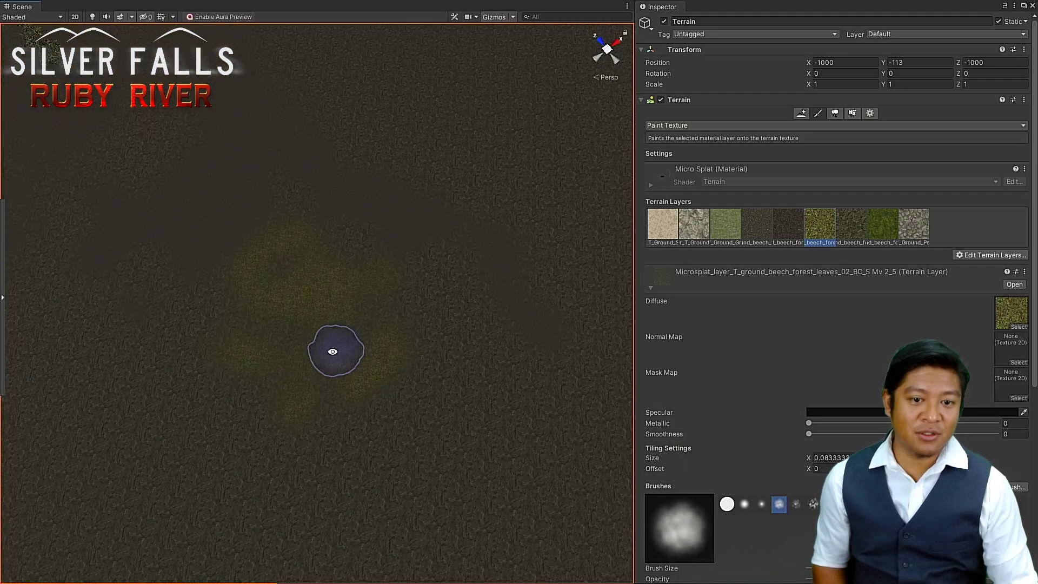
pyautogui.moveTo(335, 350)
pyautogui.keyDown('alt'); pyautogui.mouseDown()
pyautogui.moveTo(361, 282)
pyautogui.moveTo(341, 345)
pyautogui.mouseUp(); pyautogui.keyUp('alt')
pyautogui.scroll(6, 352, 303)
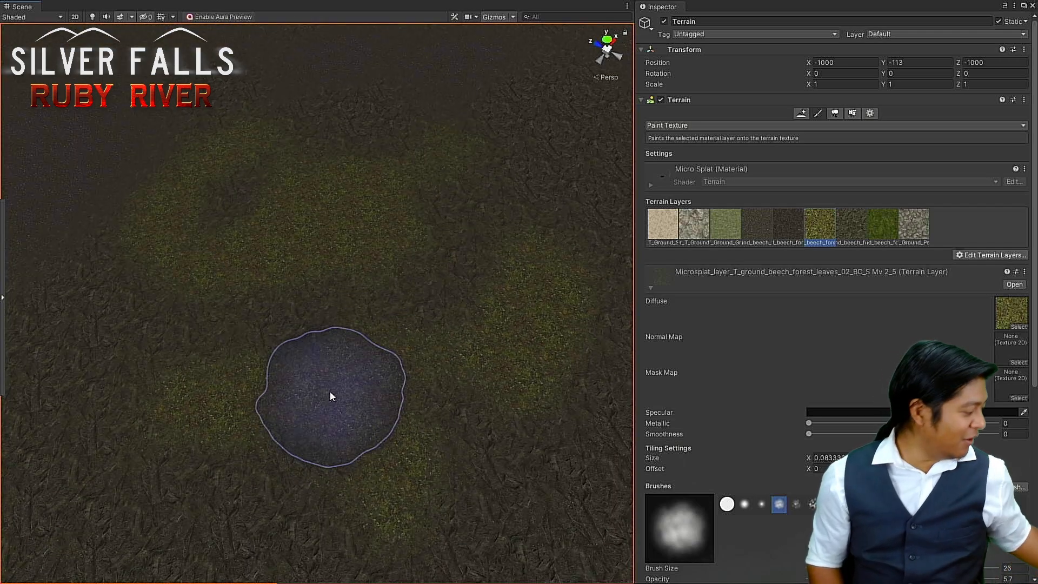
# Step: Paint small outlying patches of beech forest leaves around the main leafy area, leaving soil gaps between them
pyautogui.scroll(-8, 332, 397)
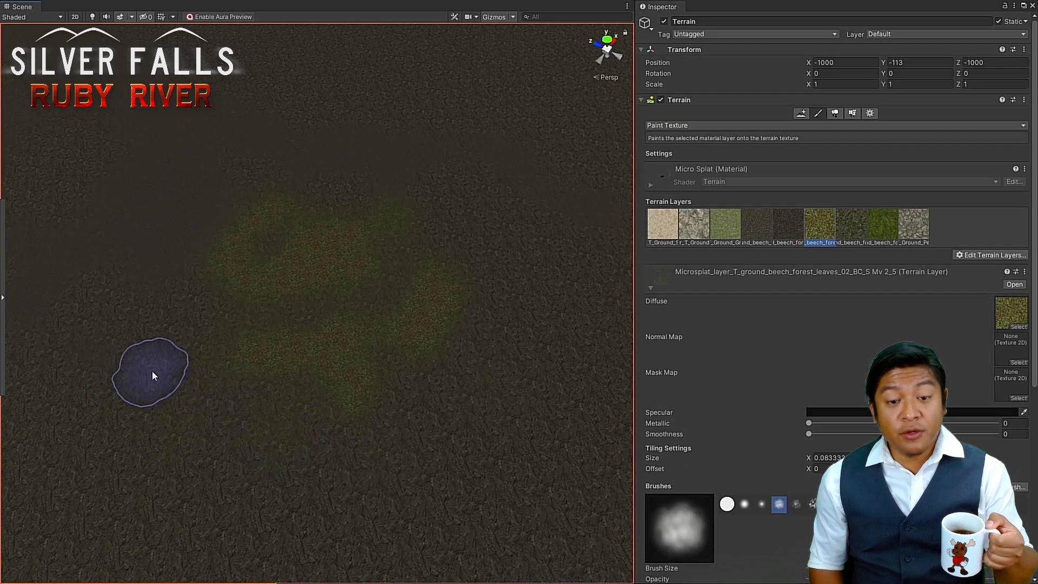
pyautogui.moveTo(481, 397)
pyautogui.mouseDown()
pyautogui.moveTo(549, 473)
pyautogui.moveTo(503, 445)
pyautogui.moveTo(530, 424)
pyautogui.moveTo(533, 440)
pyautogui.moveTo(477, 480)
pyautogui.moveTo(468, 501)
pyautogui.mouseUp()
pyautogui.scroll(-3, 476, 493)
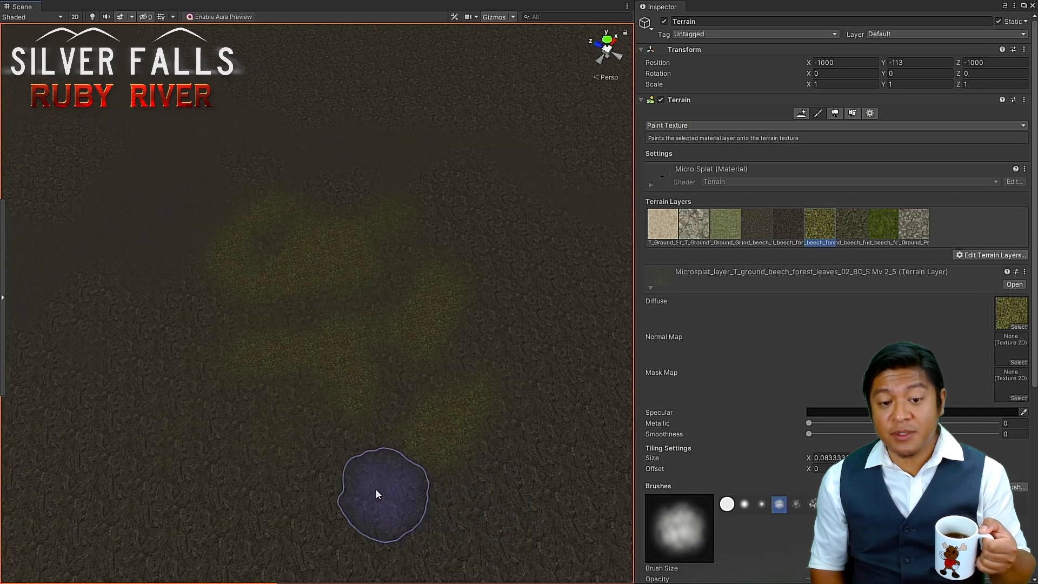
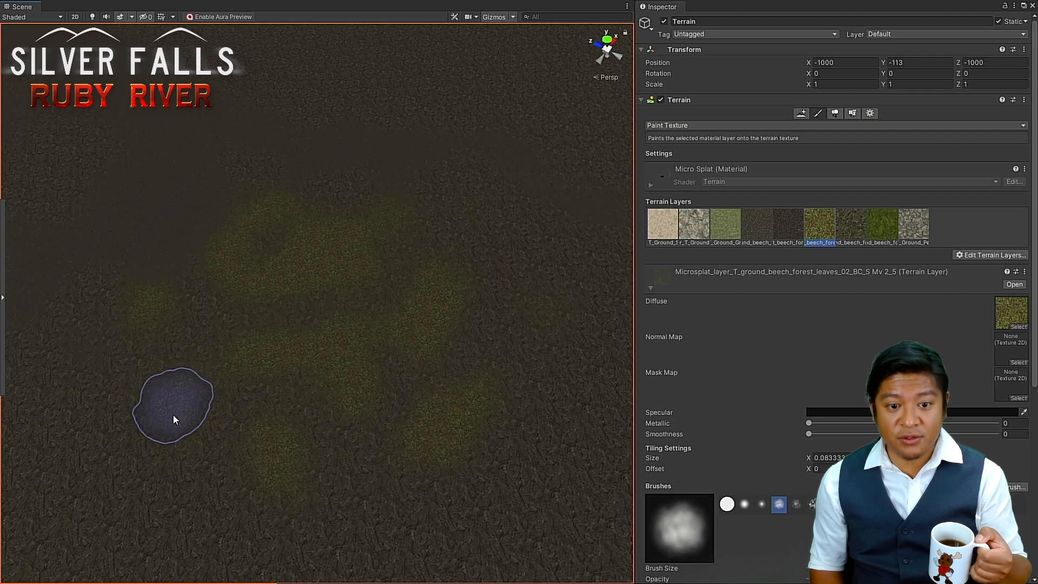
pyautogui.scroll(-5, 339, 439)
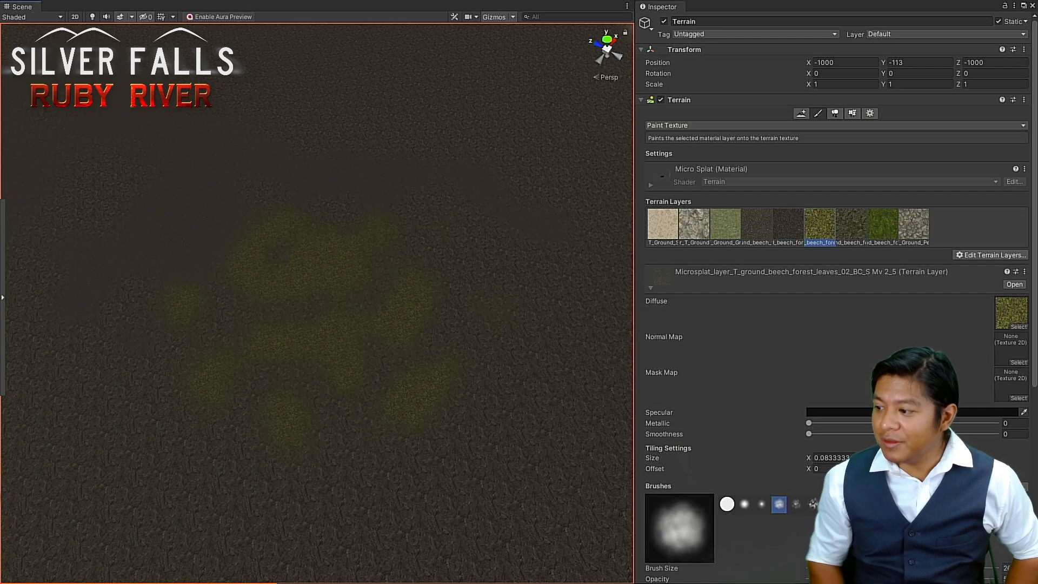
# Step: Switch to the browser with the SungrandShop Etsy page, maximize it, and look over the jackets, hoodies and vinyl sticker decals
pyautogui.moveTo(1037, 376); pyautogui.dragTo(628, 64)
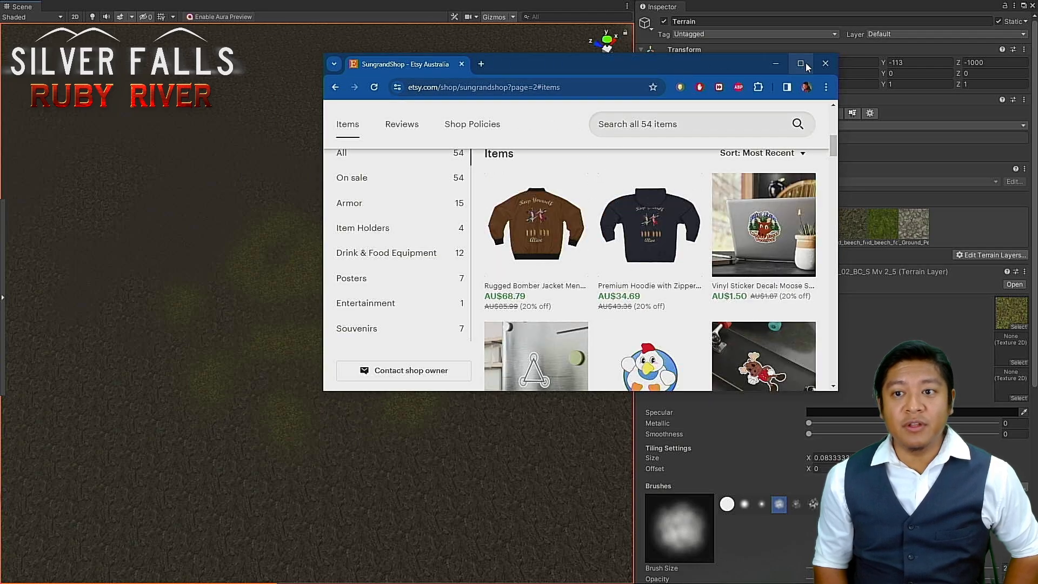
pyautogui.click(801, 64)
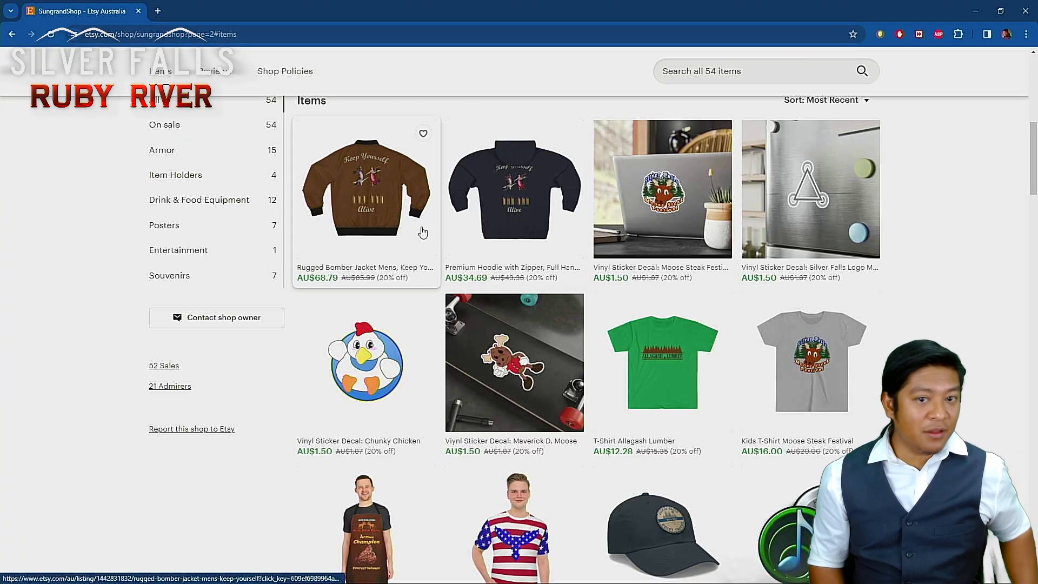
pyautogui.scroll(2, 376, 223)
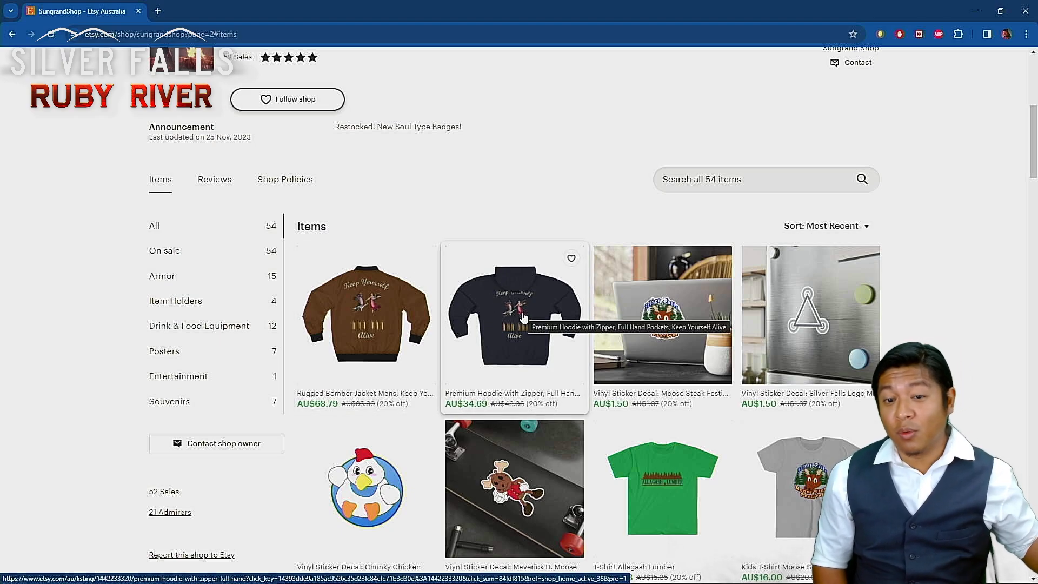
pyautogui.scroll(-1, 519, 319)
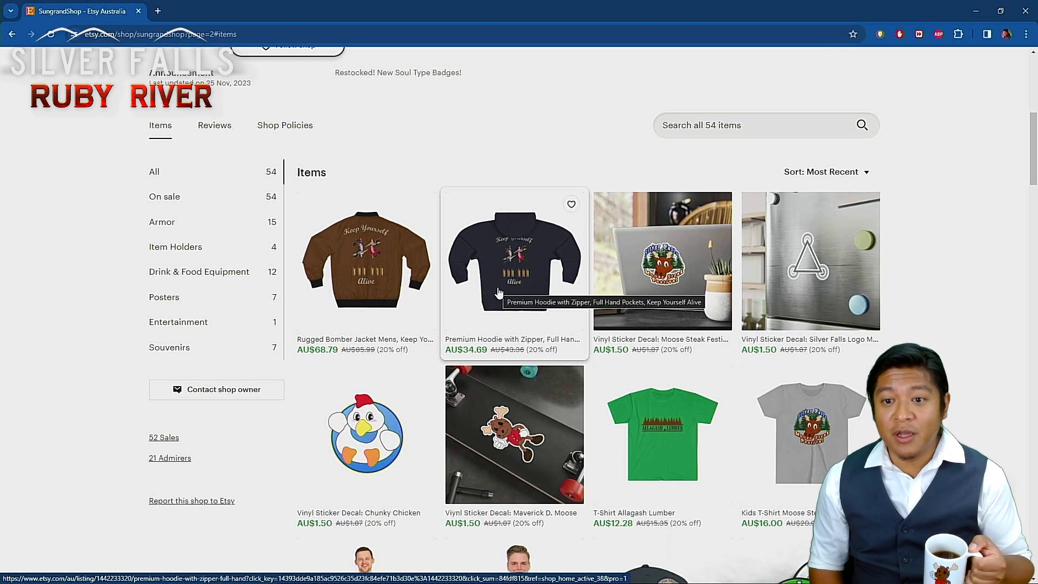
pyautogui.scroll(-1, 498, 292)
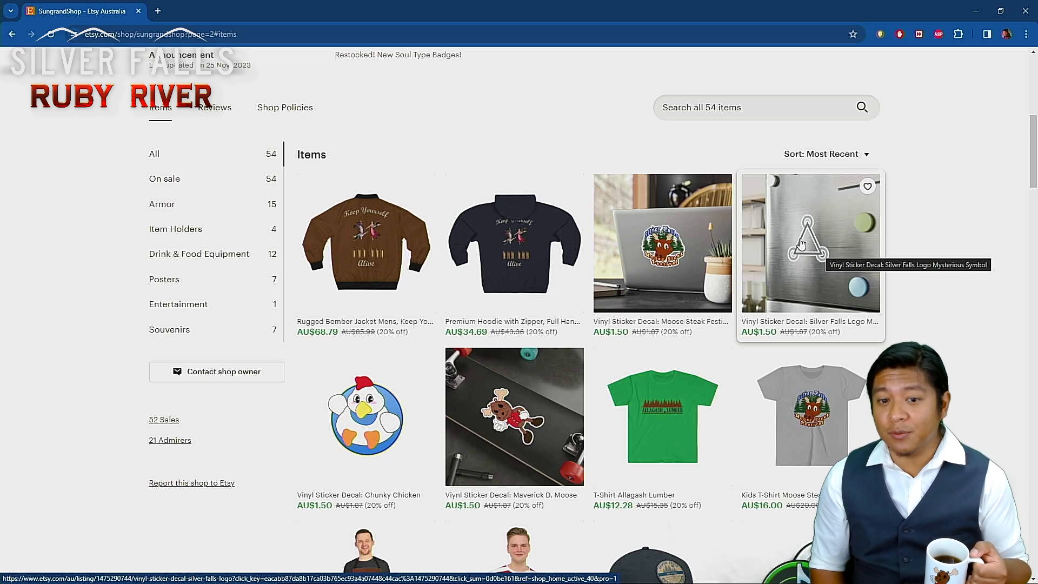
pyautogui.scroll(-1, 800, 244)
pyautogui.scroll(-1, 809, 230)
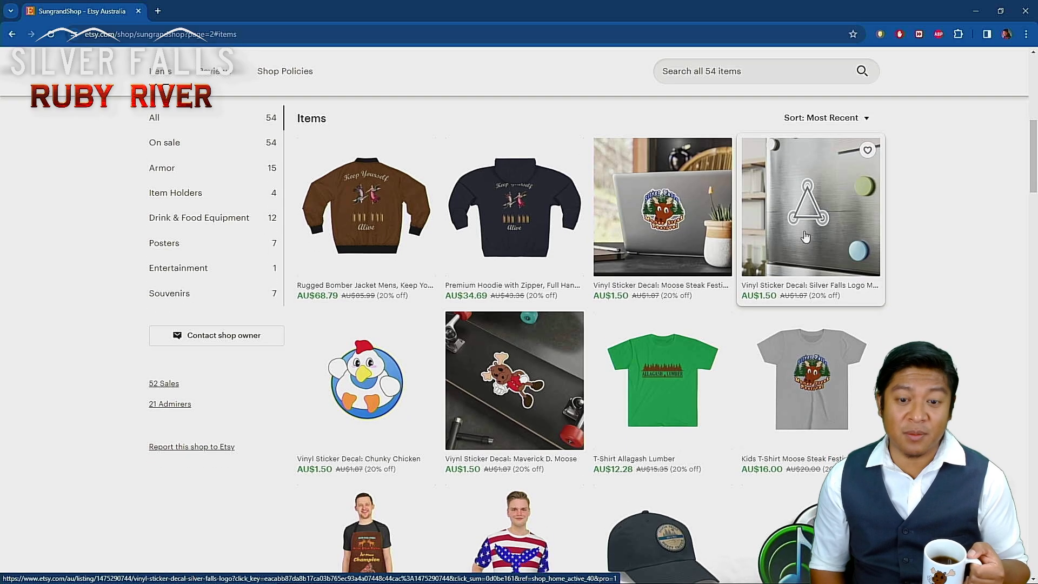
pyautogui.scroll(-1, 787, 251)
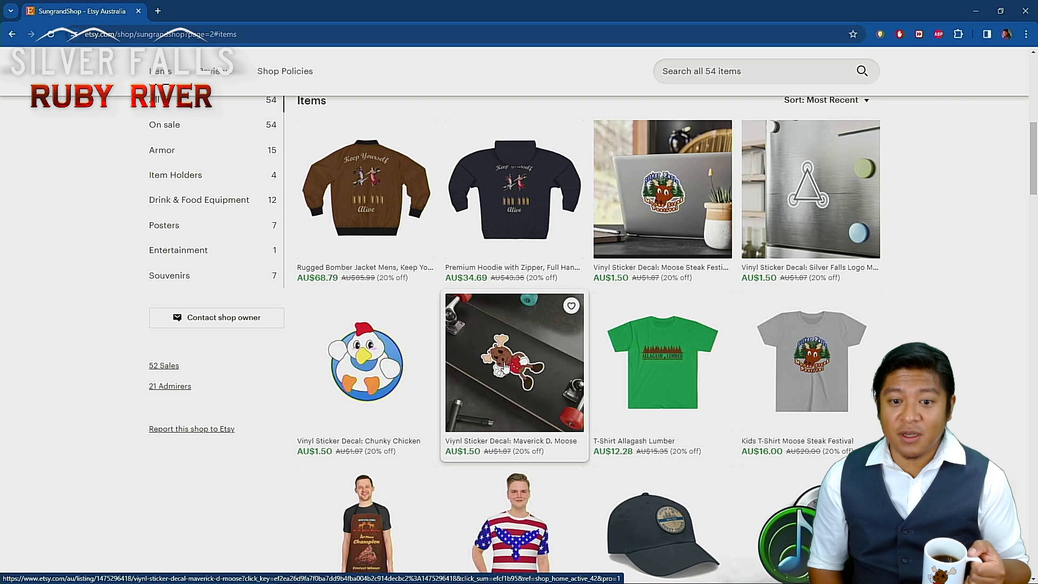
# Step: Look through the remaining shirts, apron, cap and Soul Type pin badges to the end of the second item page
pyautogui.scroll(-3, 504, 381)
pyautogui.scroll(-3, 508, 373)
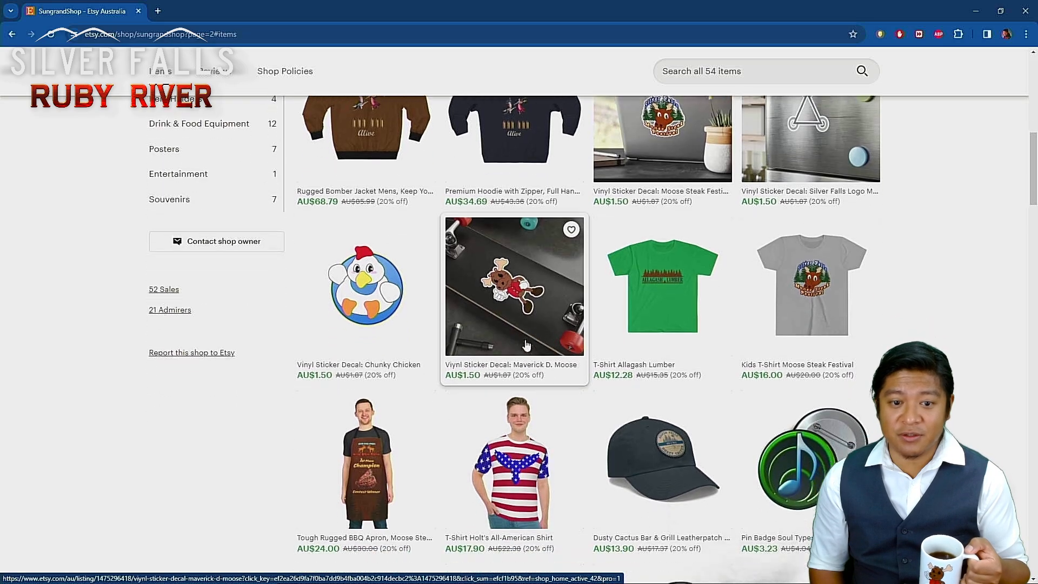
pyautogui.scroll(-4, 521, 357)
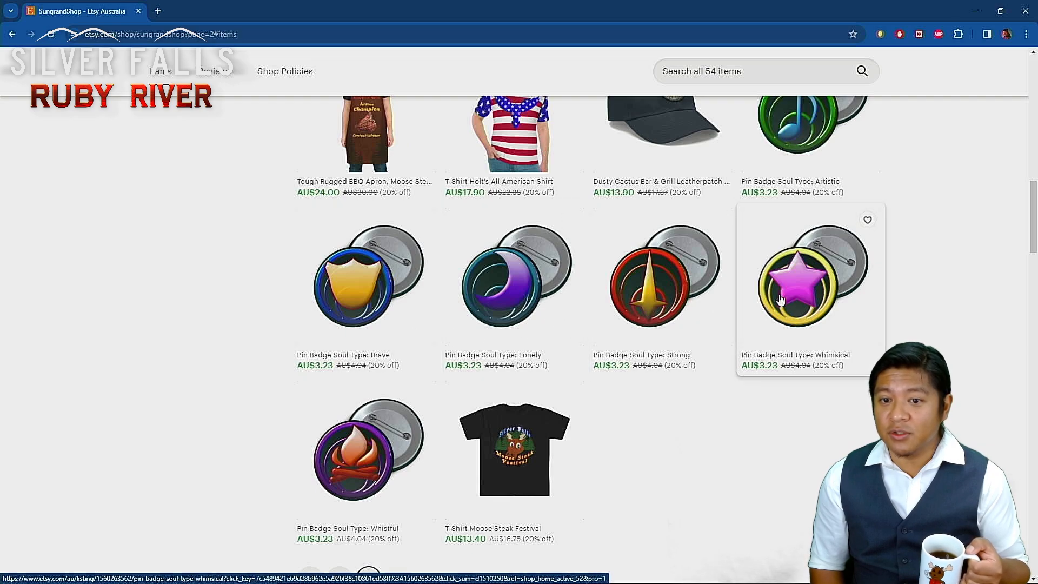
pyautogui.scroll(-2, 393, 448)
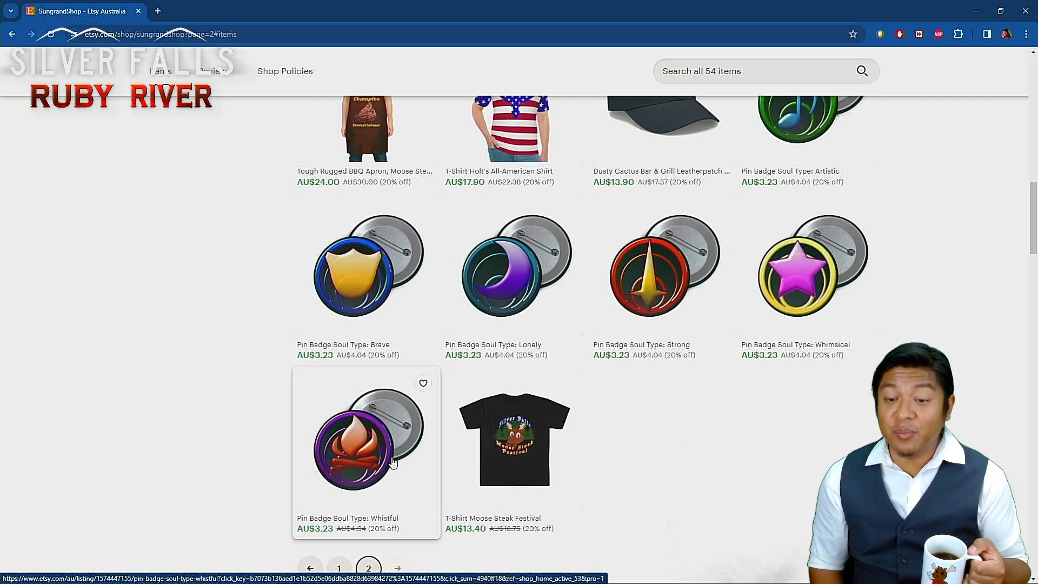
pyautogui.scroll(-2, 393, 462)
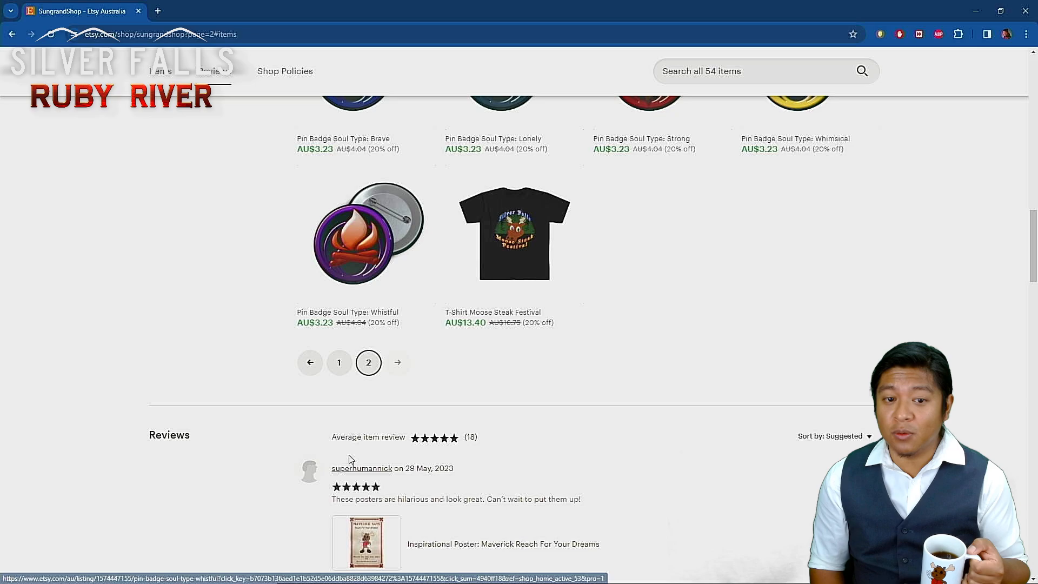
# Step: Go to page 1 of the shop's items and look over the caps, shirts and Maverick D. Moose mugs
pyautogui.click(336, 363)
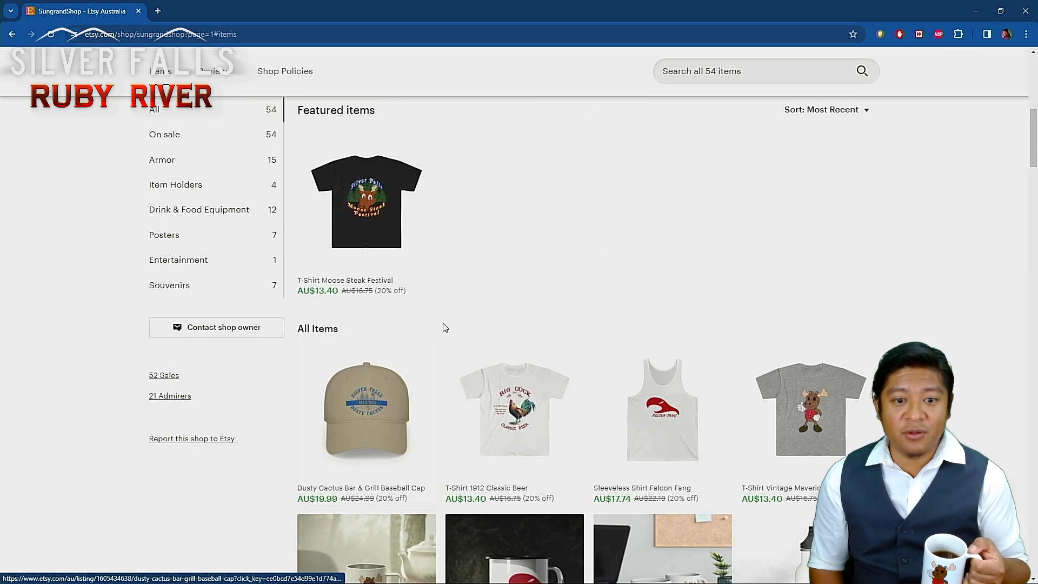
pyautogui.scroll(-1, 413, 349)
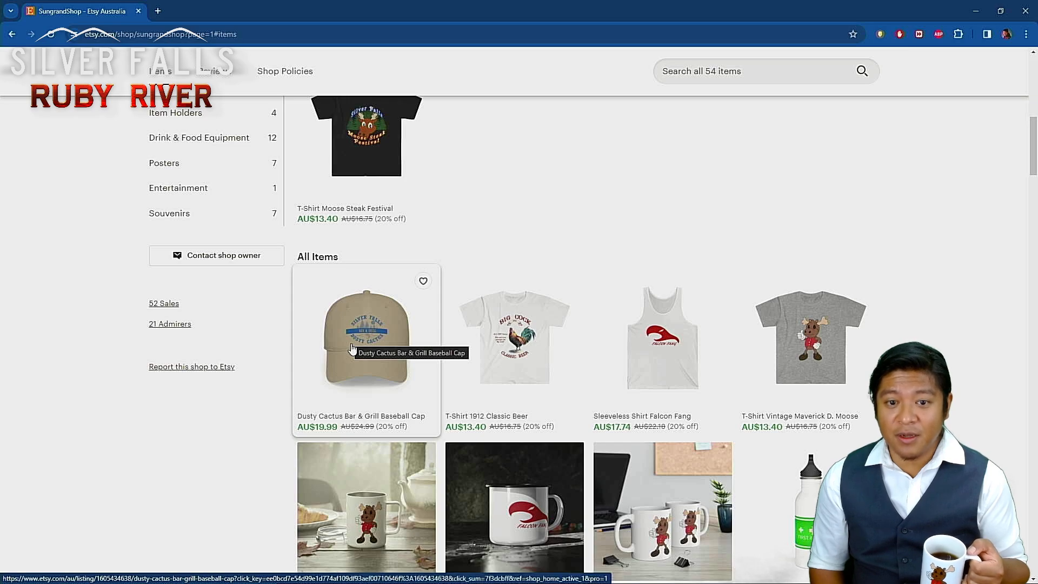
pyautogui.scroll(-3, 351, 349)
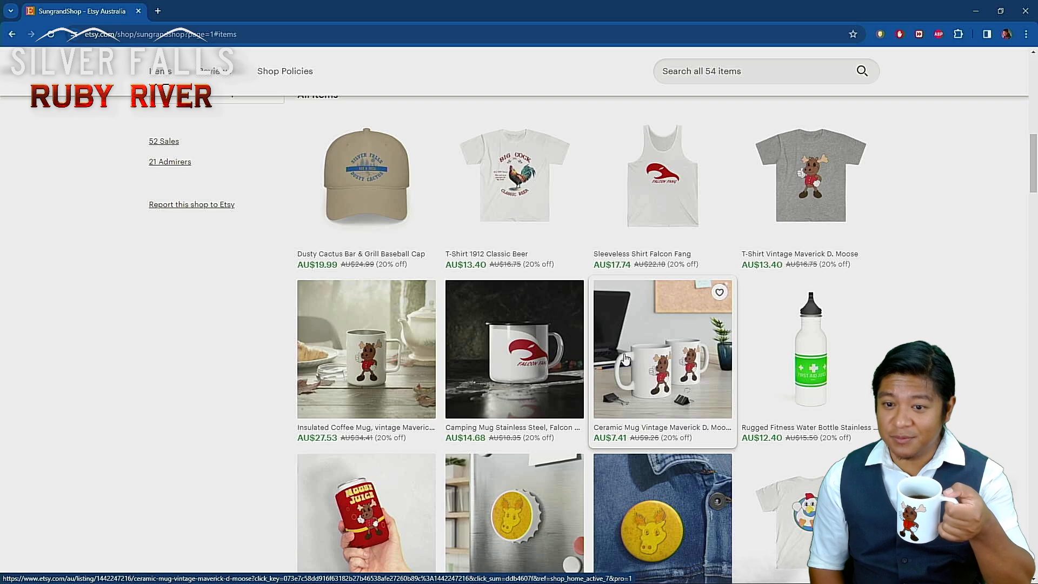
pyautogui.scroll(-1, 626, 358)
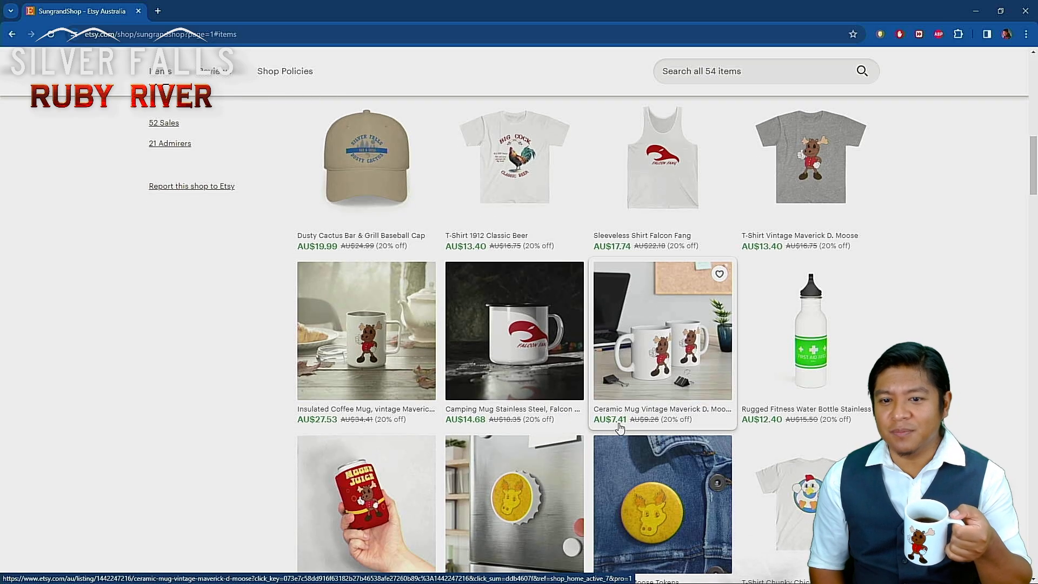
# Step: Look through the remaining drinkware, badges, posters, bags, canvas prints and clothing to the end of the shop's first item page
pyautogui.scroll(-1, 620, 428)
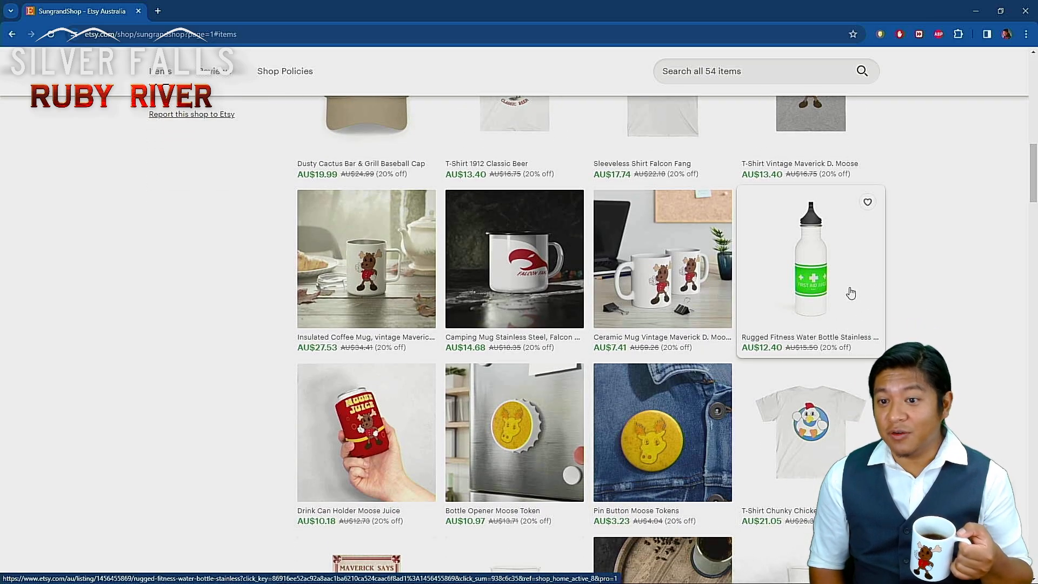
pyautogui.scroll(-2, 819, 281)
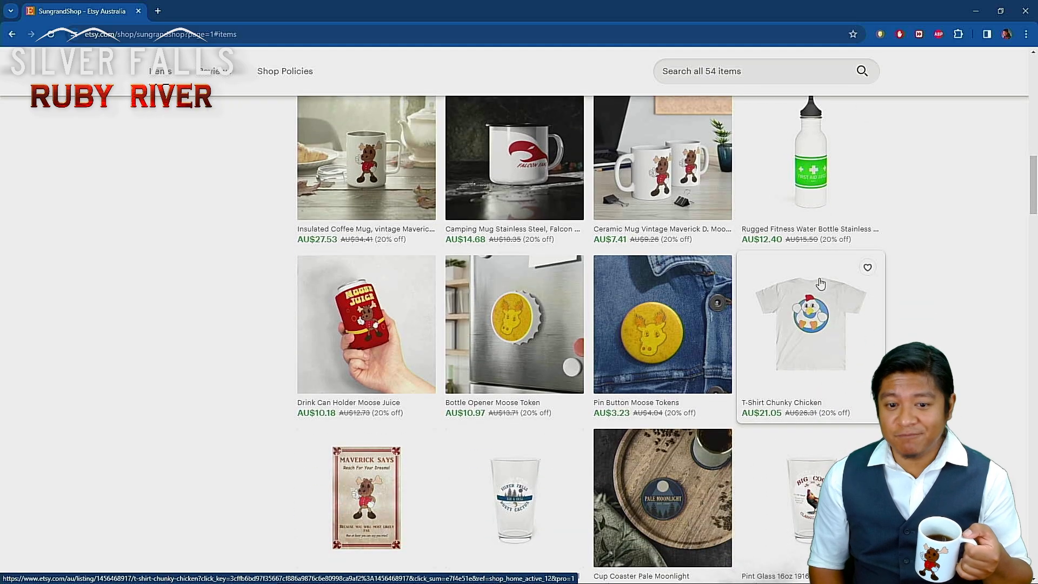
pyautogui.scroll(-3, 820, 283)
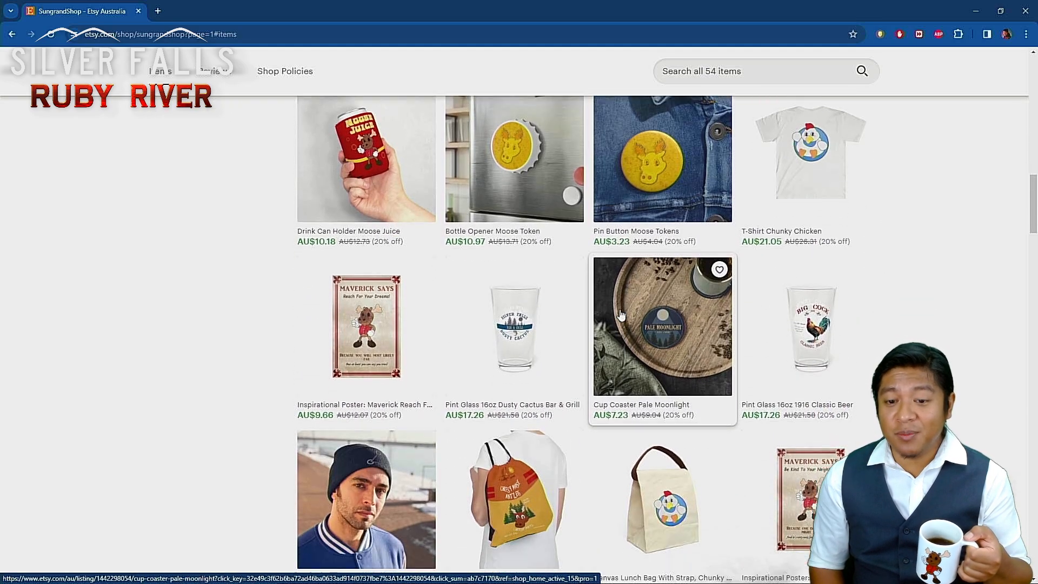
pyautogui.scroll(-6, 621, 314)
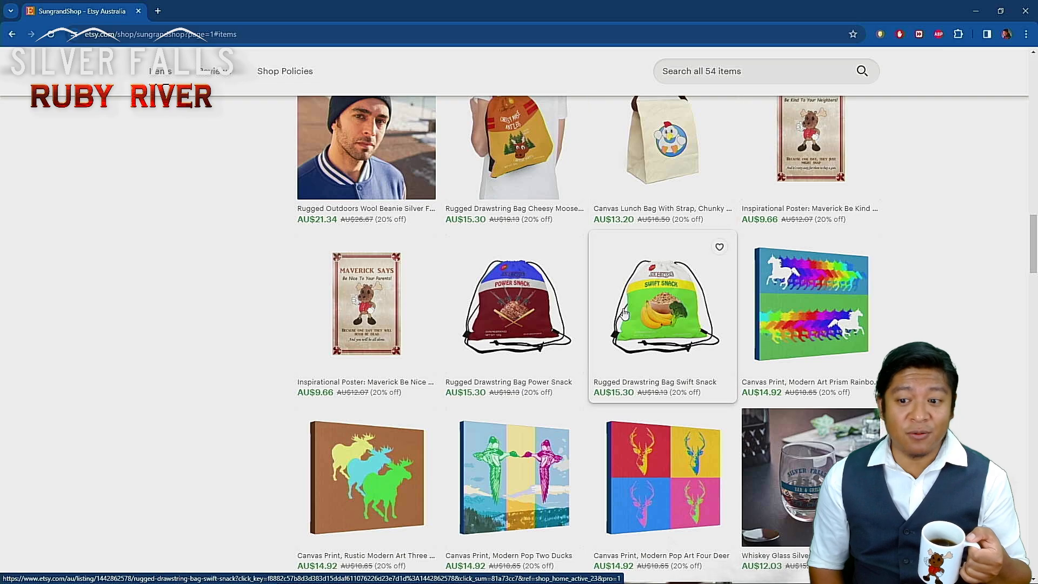
pyautogui.scroll(-2, 624, 313)
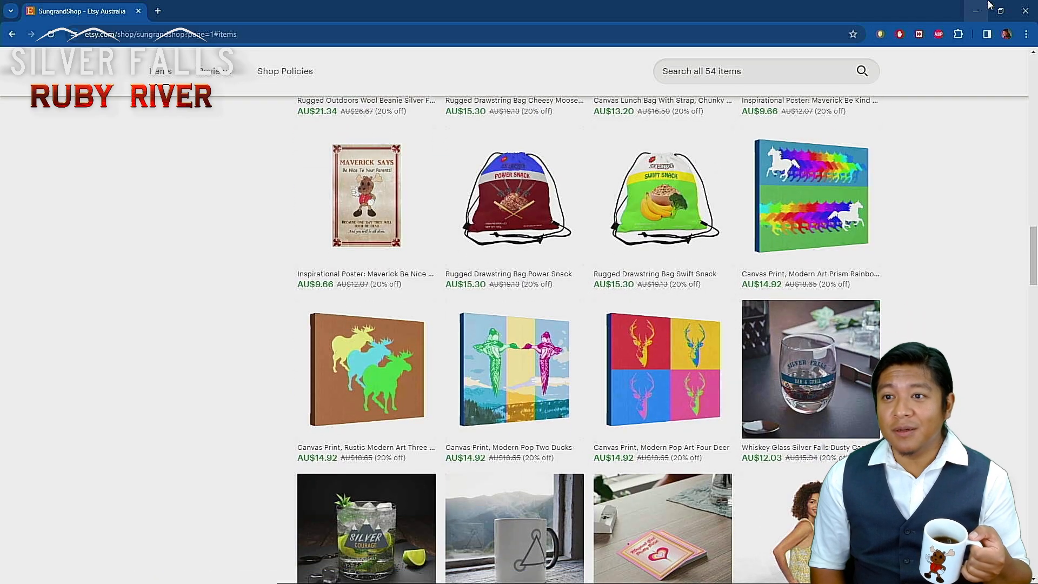
pyautogui.scroll(-4, 830, 241)
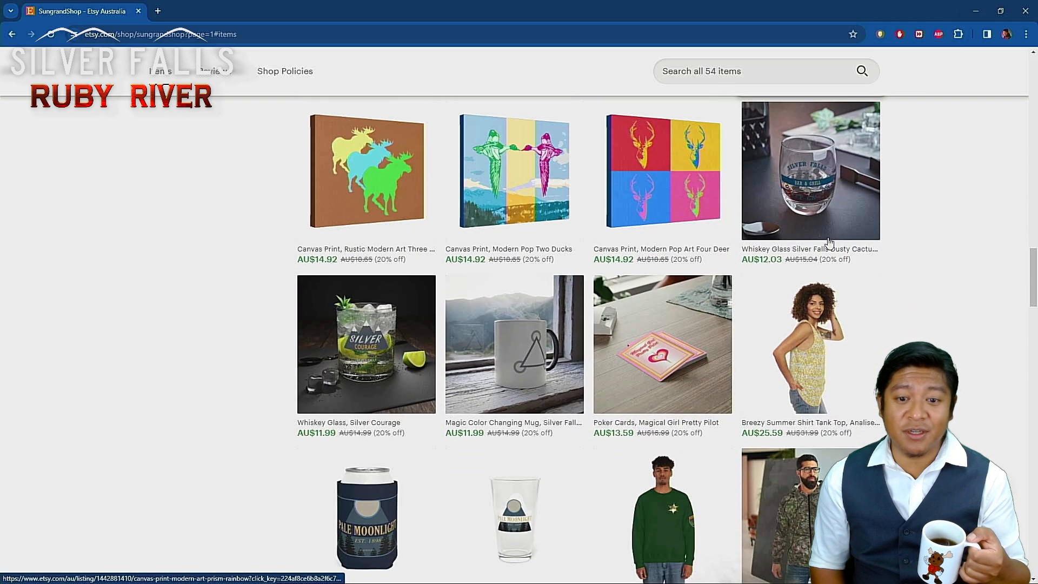
pyautogui.scroll(-3, 830, 242)
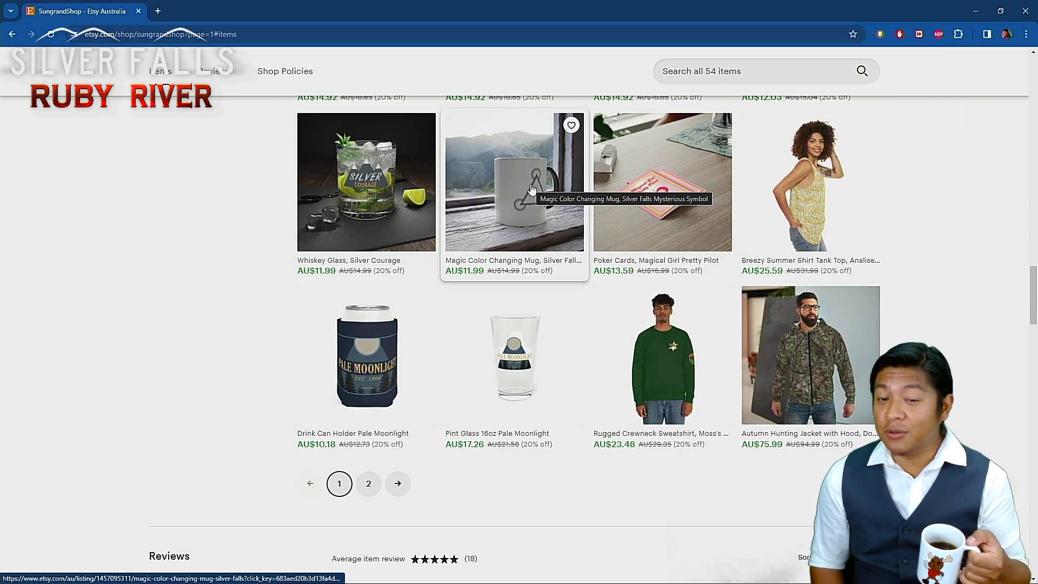
pyautogui.scroll(1, 525, 201)
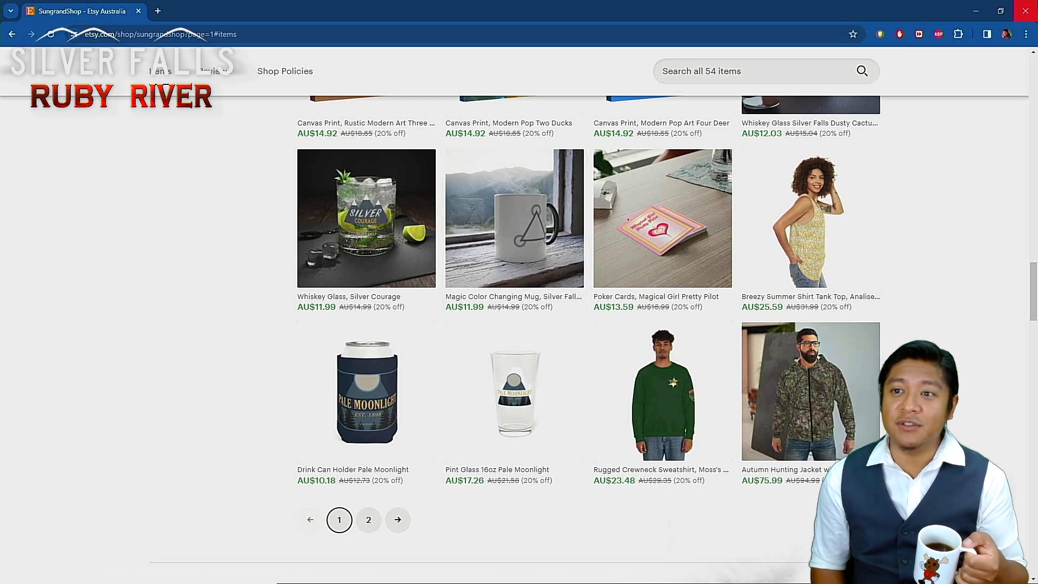
# Step: Minimize the browser to return to Unity and inspect the painted beech forest leaf patches on the terrain up close
pyautogui.click(975, 12)
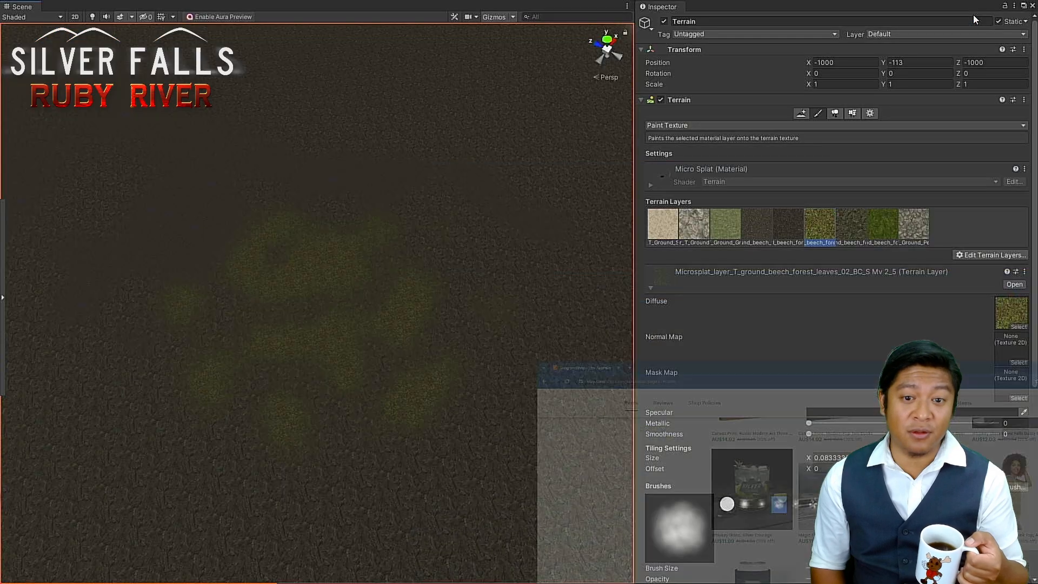
pyautogui.scroll(10, 375, 377)
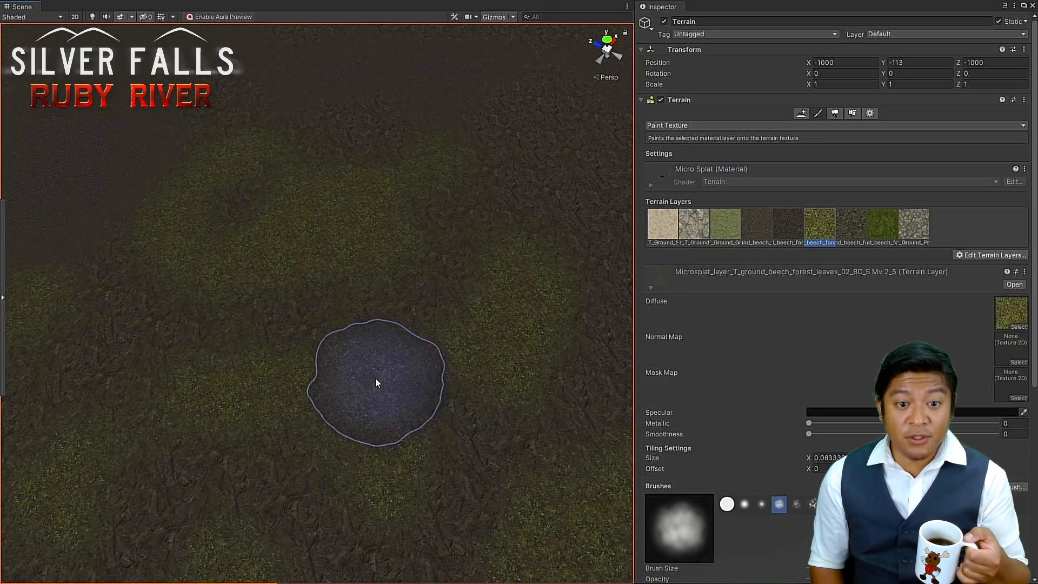
pyautogui.scroll(-5, 232, 430)
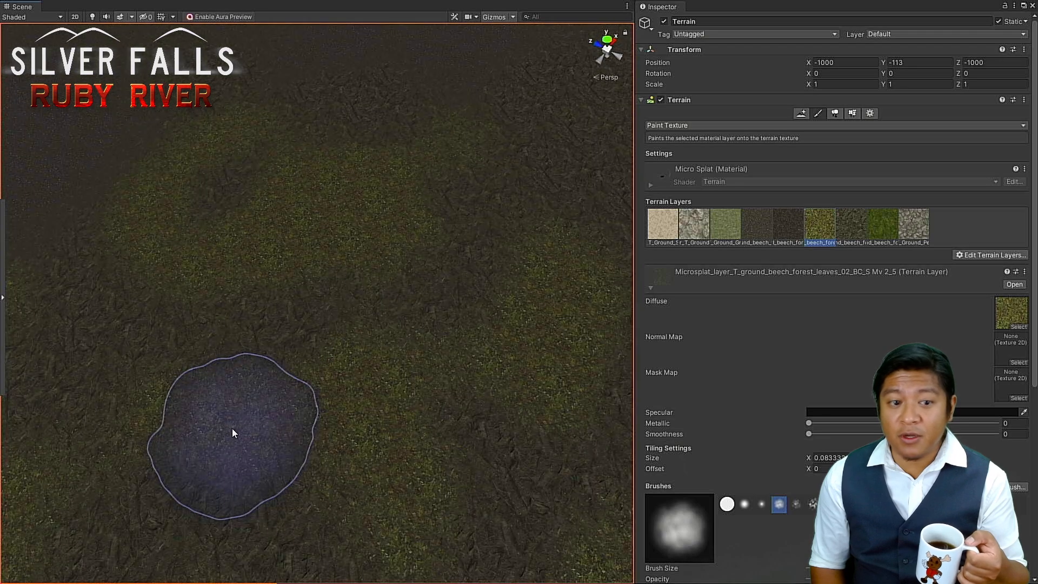